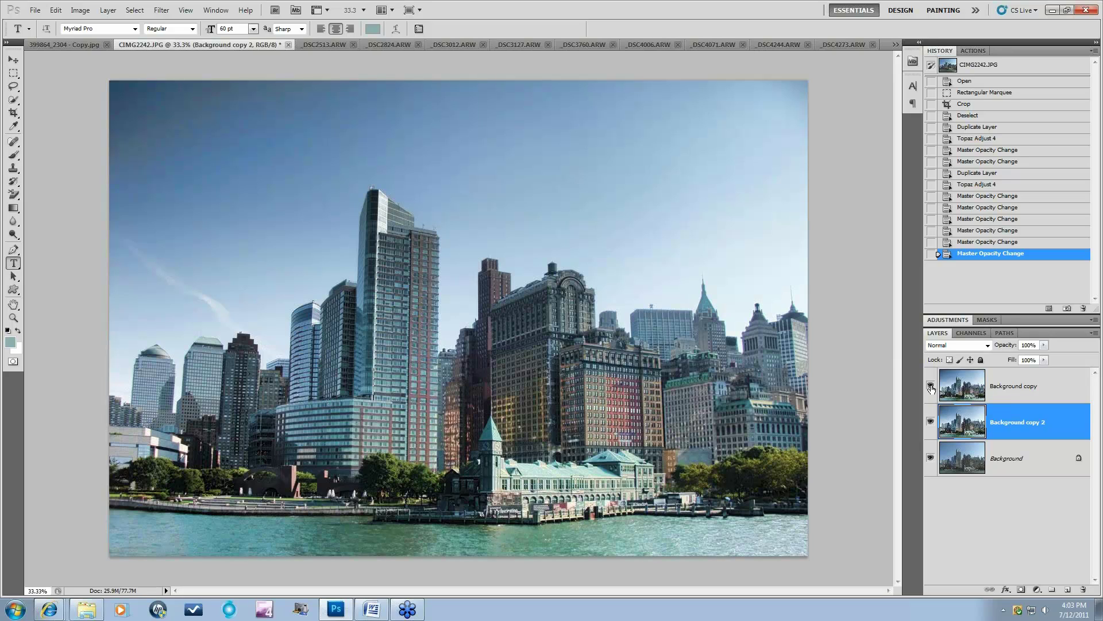
Step: Toggle the Background copy layer's visibility in CIMG2242.JPG, and compare the _DSC2513.ARW sunset with its Background copy layer hidden and shown
click(931, 387)
click(326, 44)
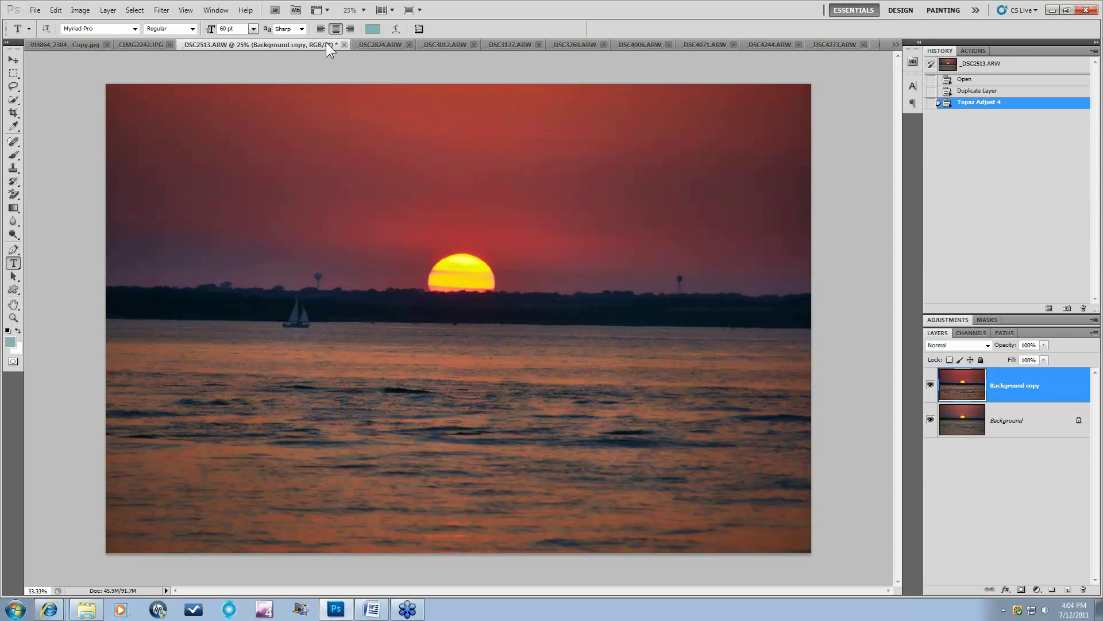
click(930, 386)
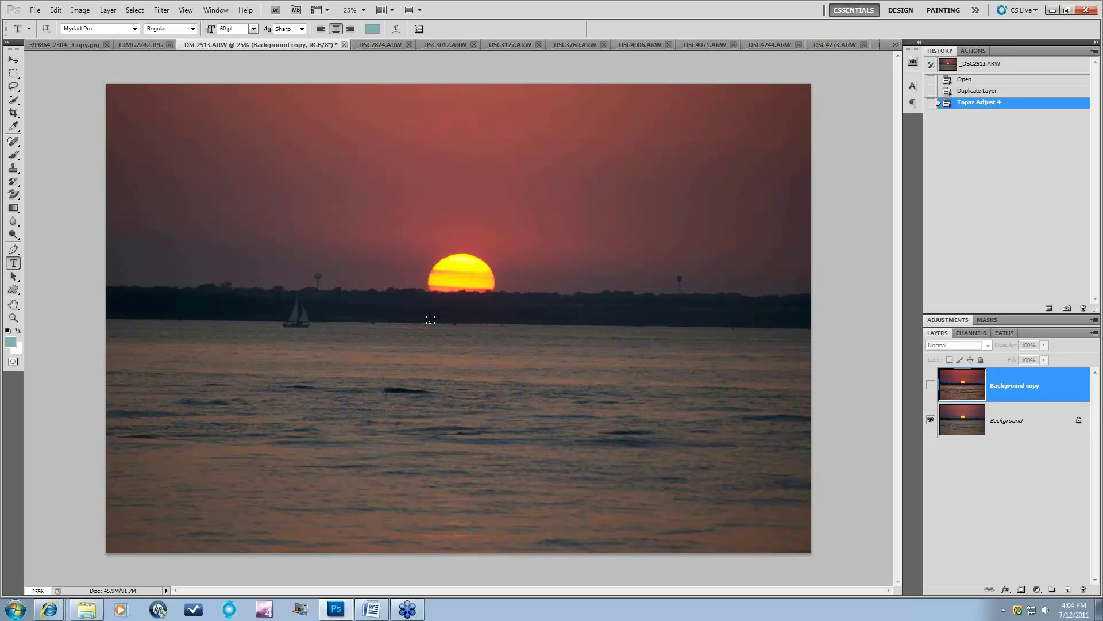
click(931, 386)
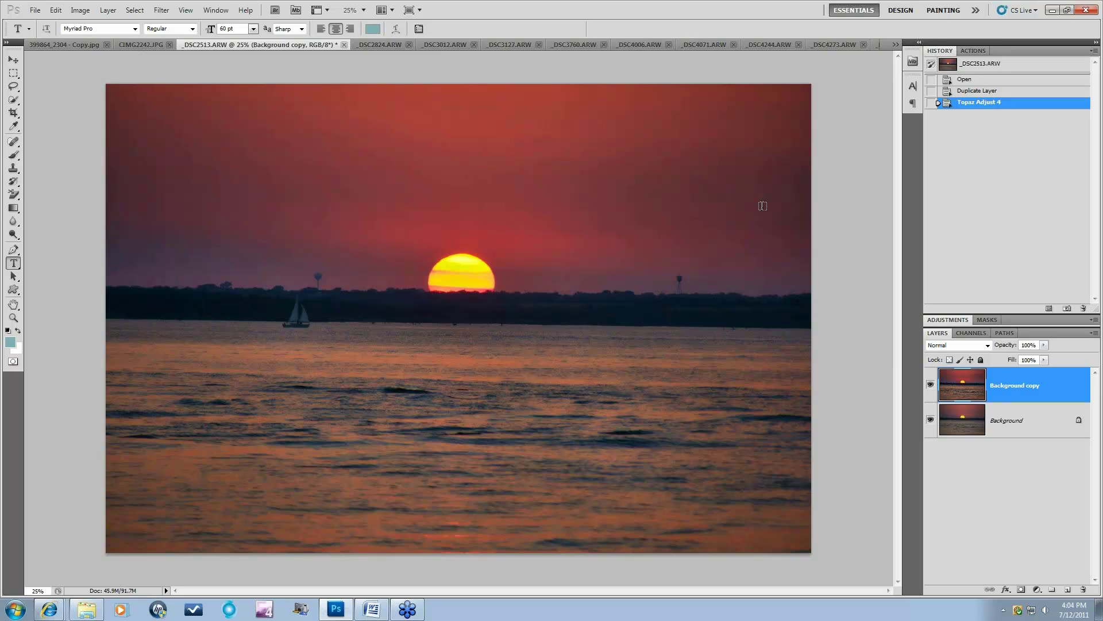
Step: Switch to the _DSC2824.ARW underwater photo and compare it with the Background copy layer hidden and shown
click(381, 44)
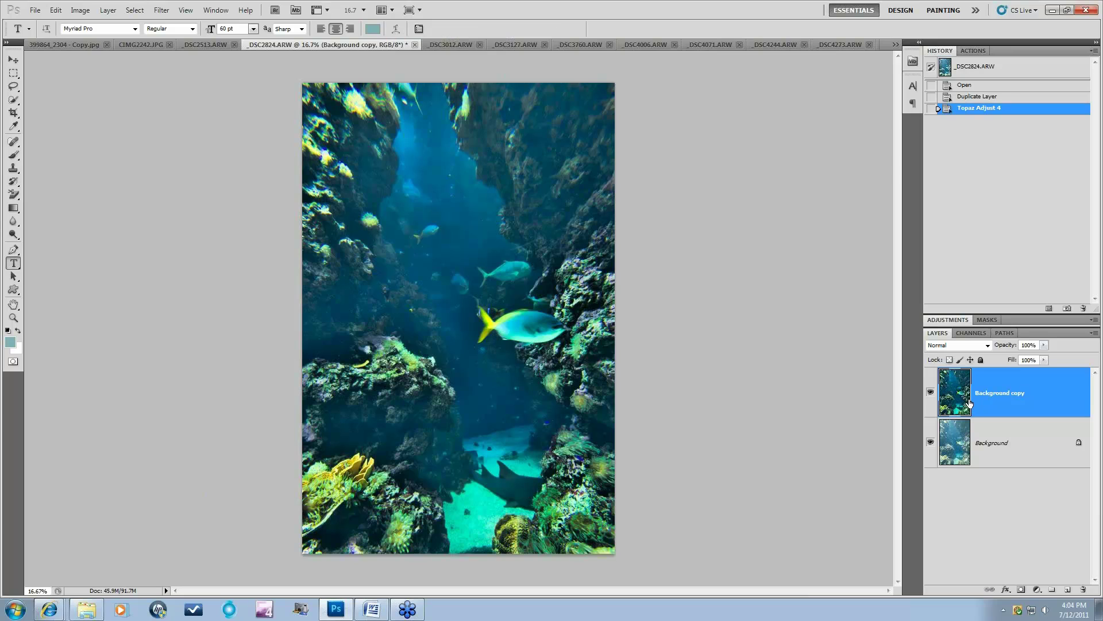
click(930, 393)
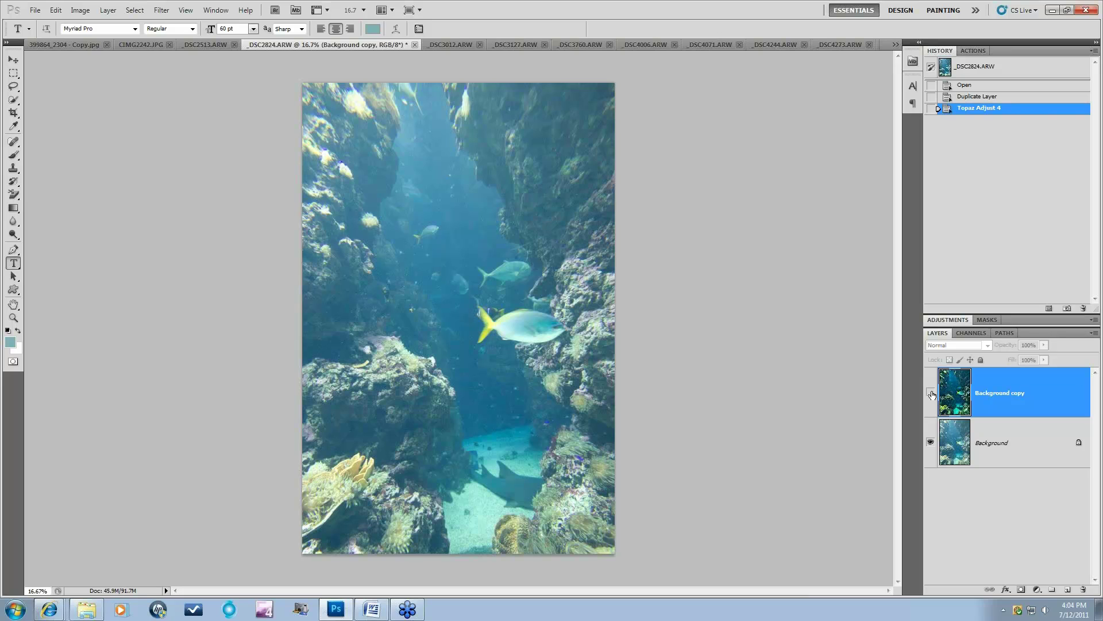
click(930, 393)
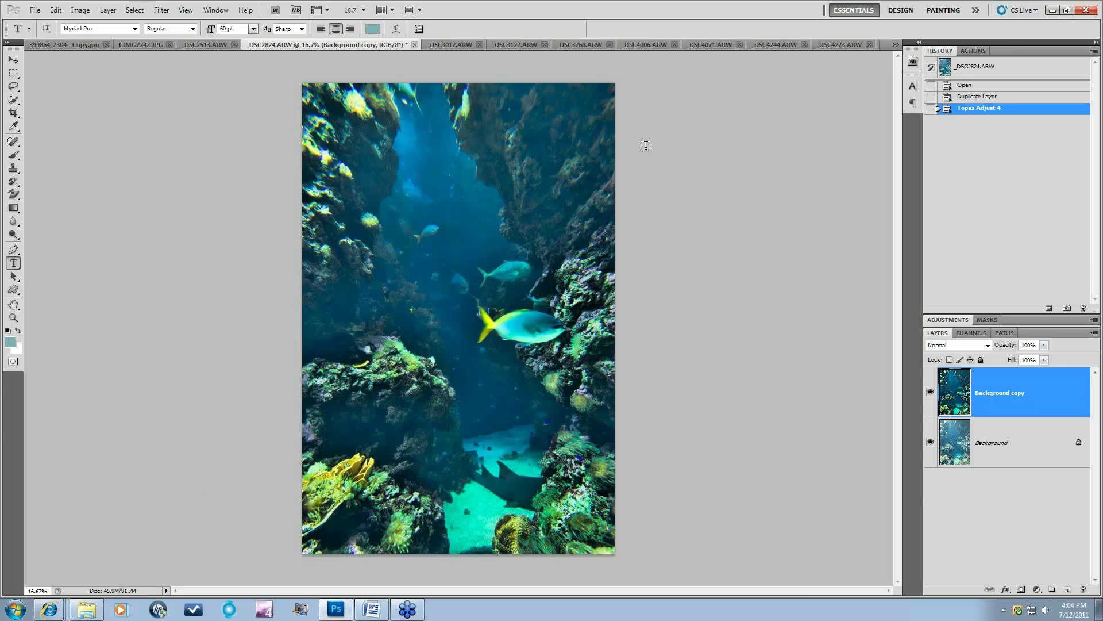
Step: Switch to the _DSC3012.ARW coastal city photo and compare it with the Background copy layer hidden and shown
click(457, 46)
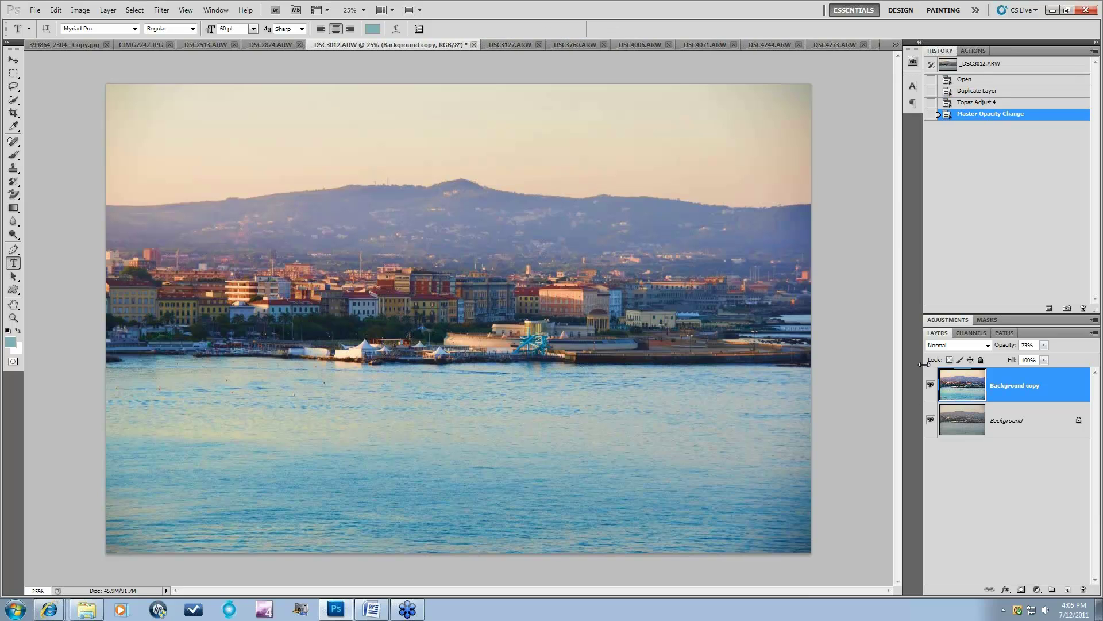
click(930, 385)
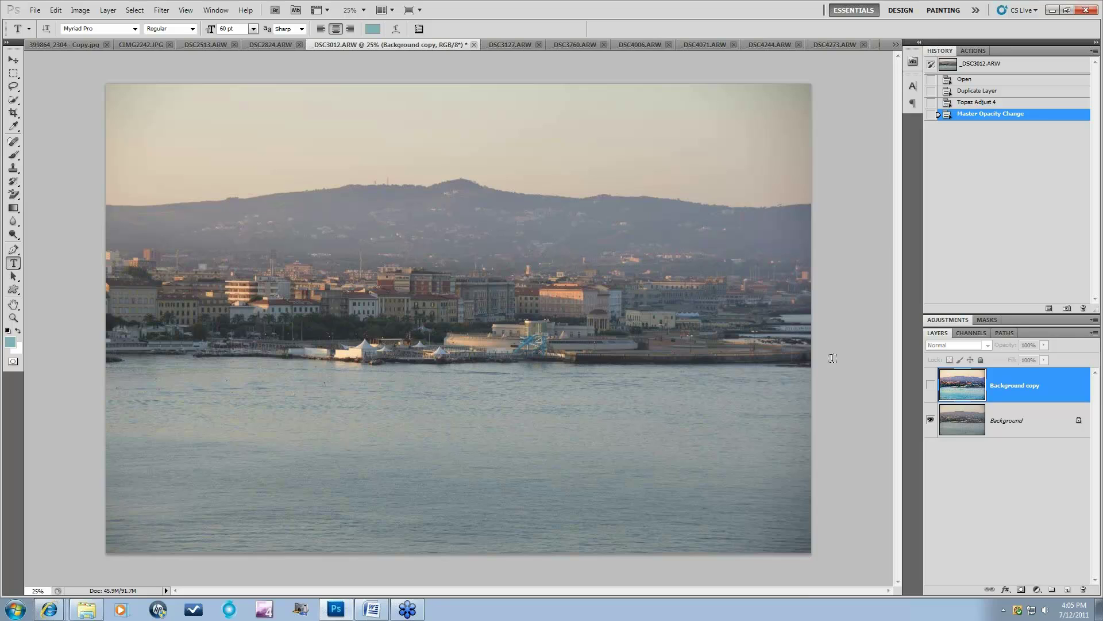
click(931, 386)
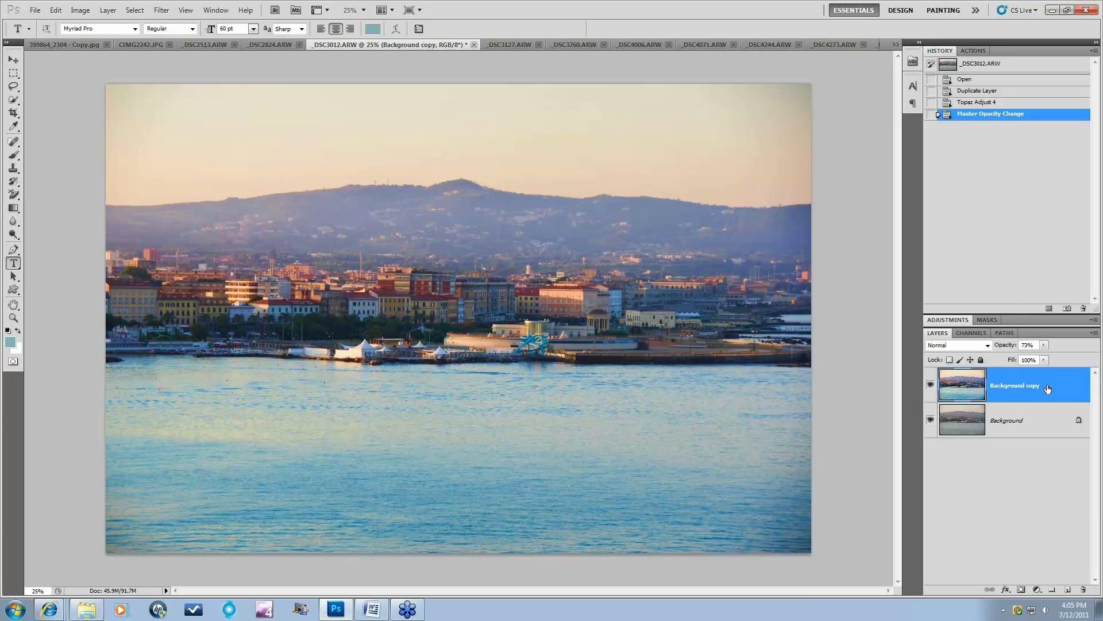
Step: Set the Background copy layer's opacity to 50% in _DSC3012.ARW and compare the softened effect with the original
click(1043, 345)
drag(1055, 356, 1064, 356)
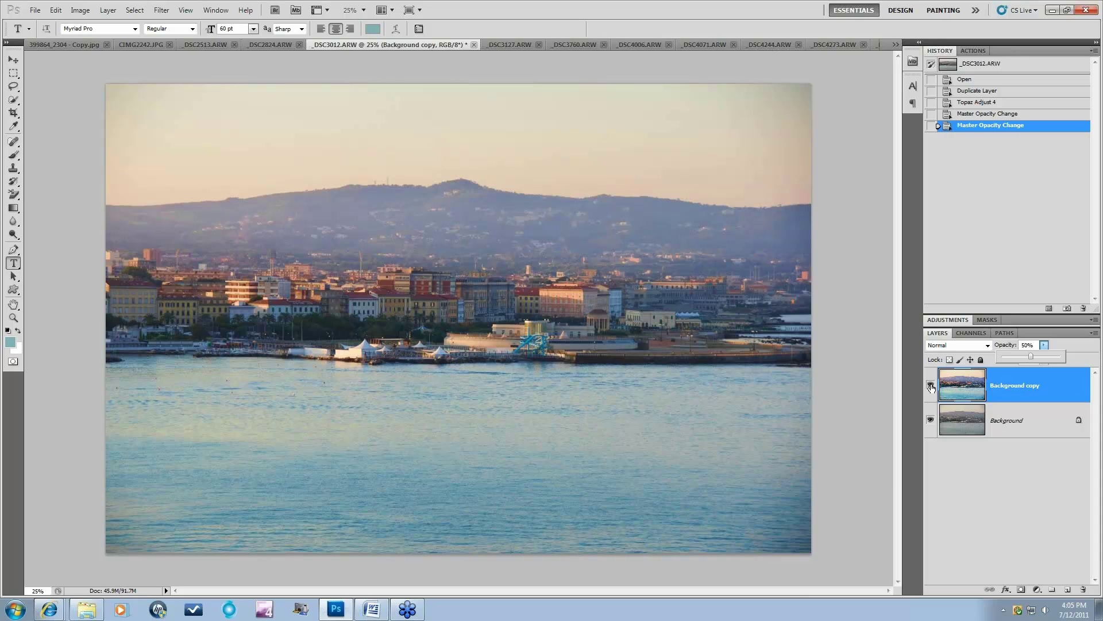
click(931, 387)
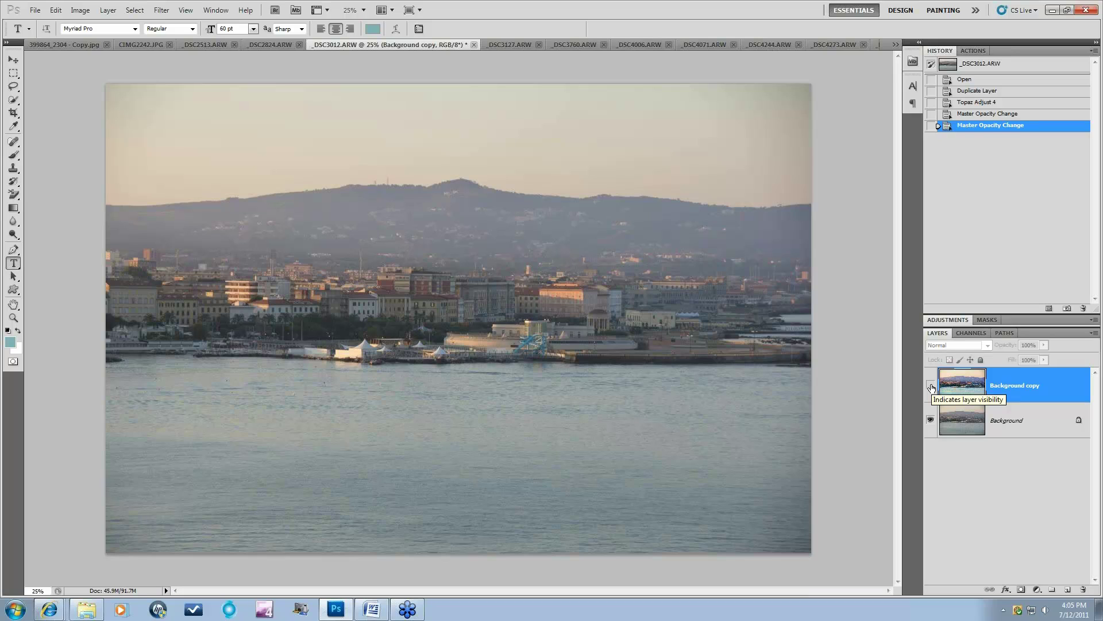
click(931, 387)
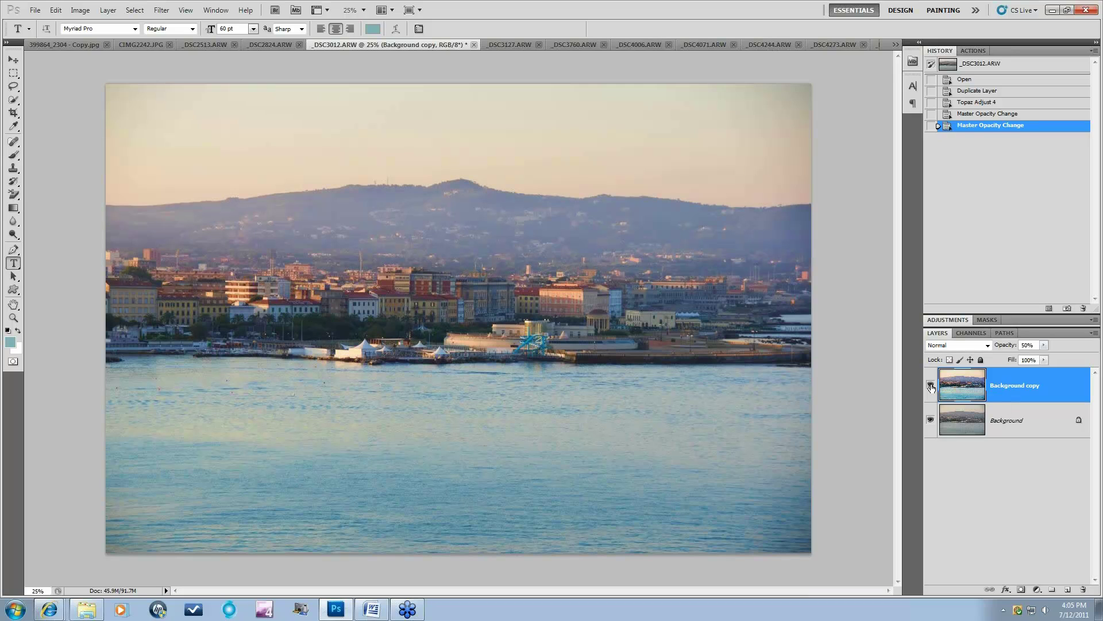
Step: Switch to the _DSC3127.ARW cathedral facade and compare it repeatedly with the Background copy layer hidden and shown
click(513, 44)
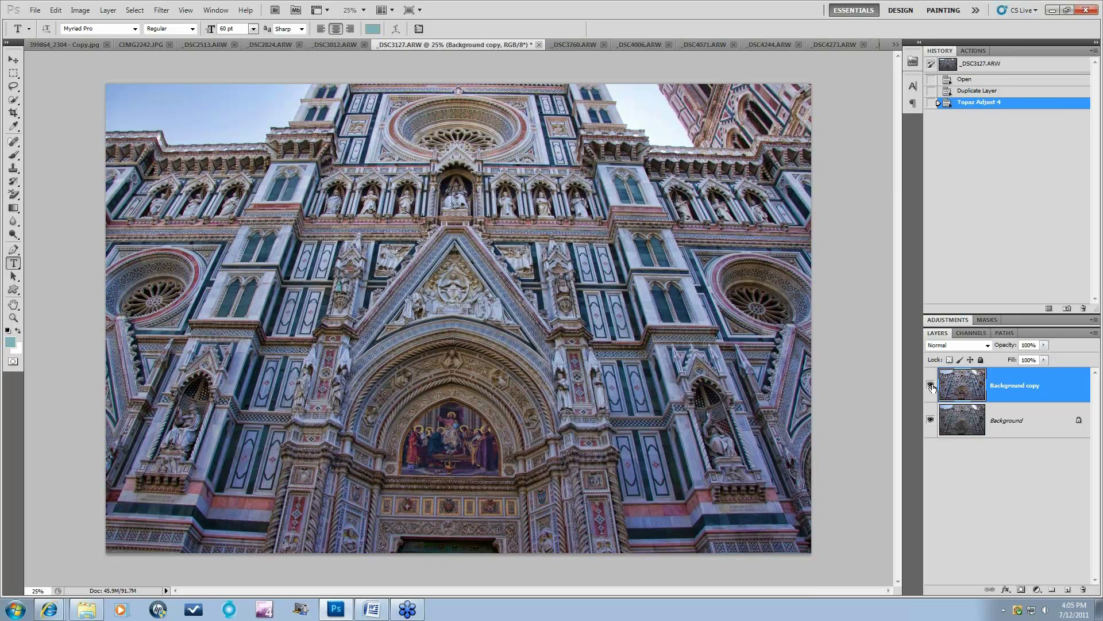
click(932, 386)
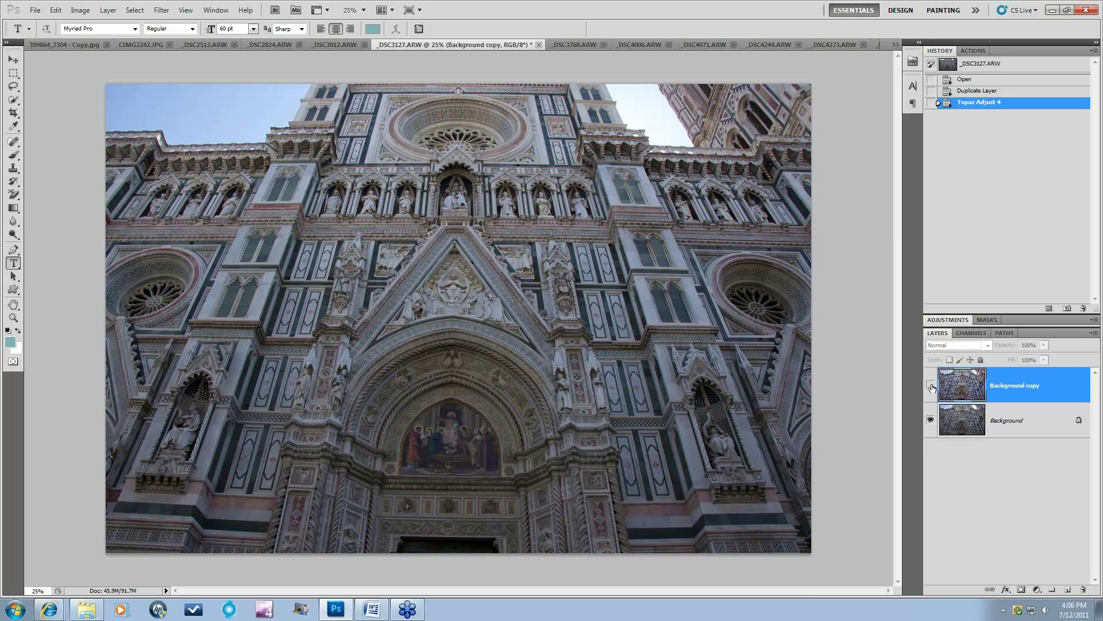
click(932, 386)
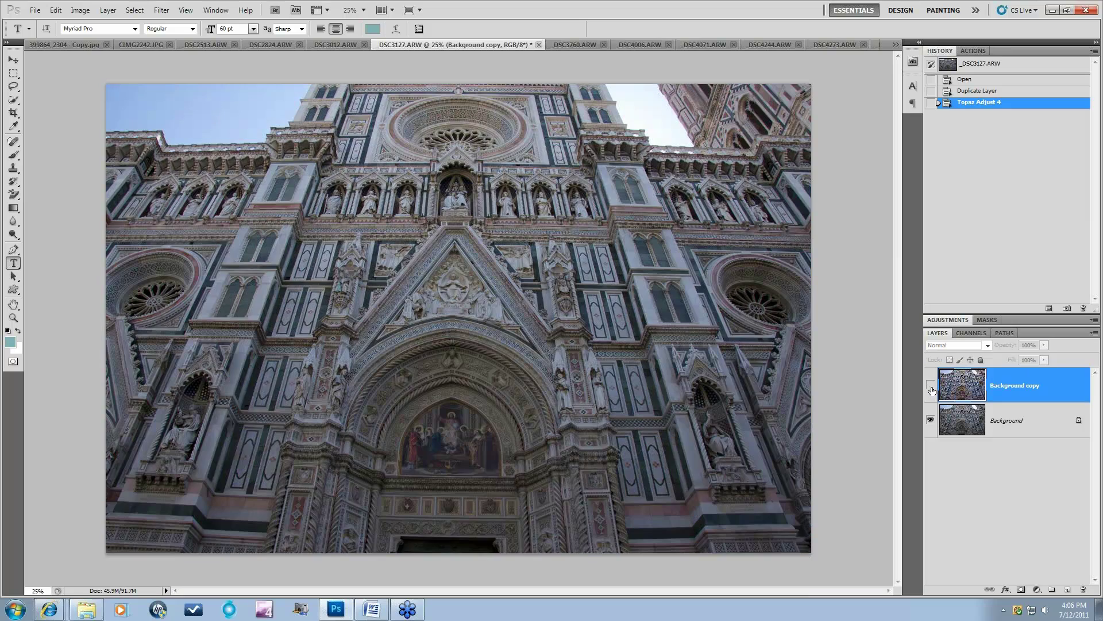
click(930, 385)
click(931, 386)
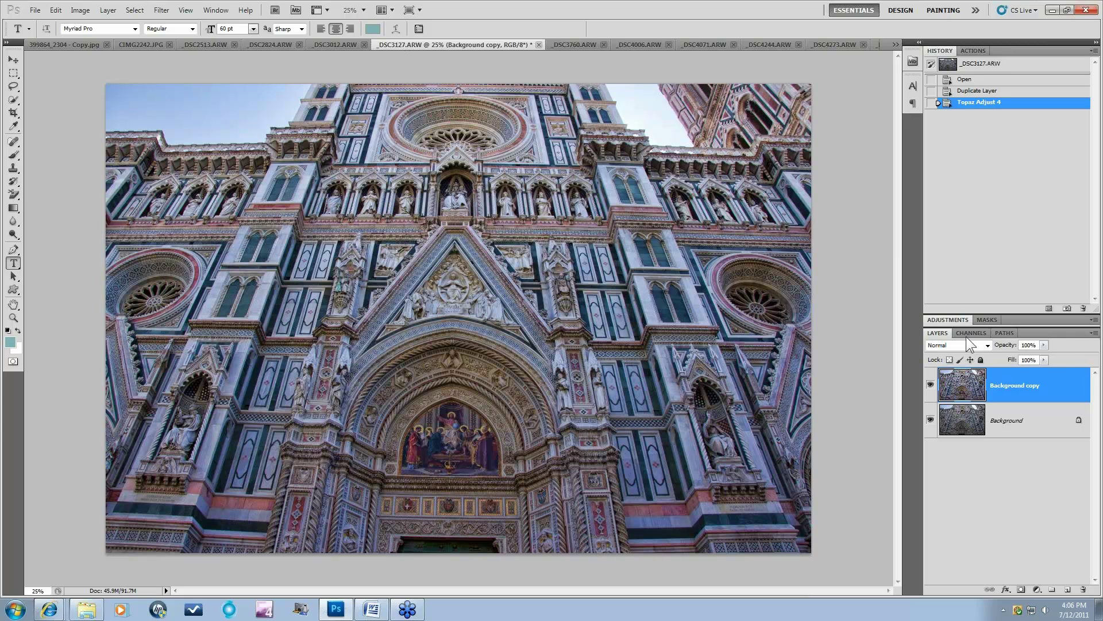
Step: Switch to the _DSC3760.ARW painted ceiling and compare it with the Background copy layer hidden and shown
click(576, 44)
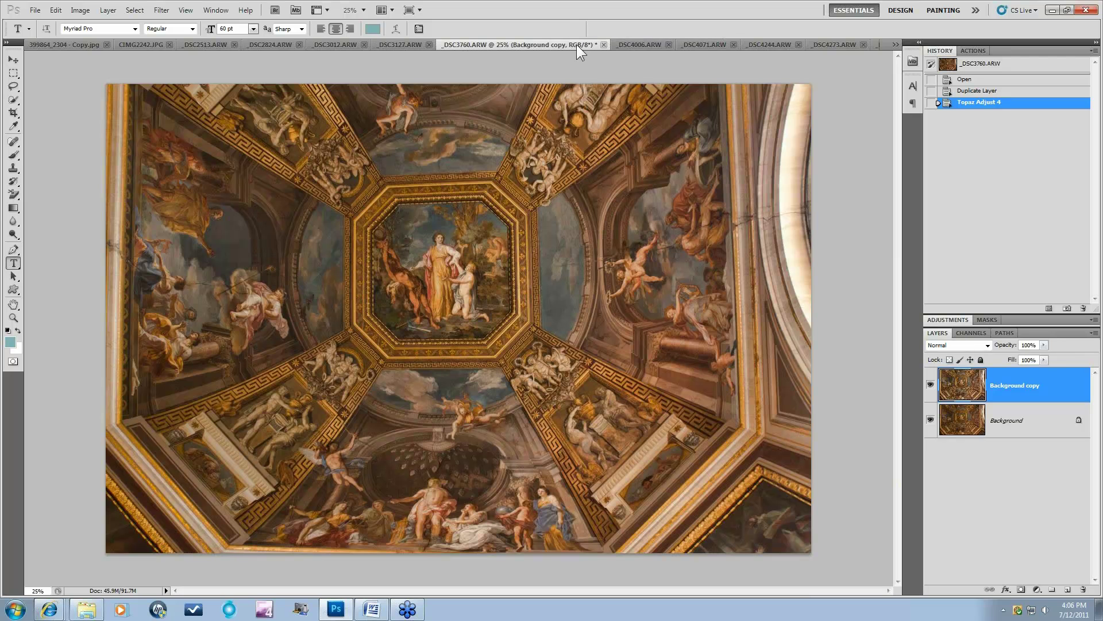
click(930, 386)
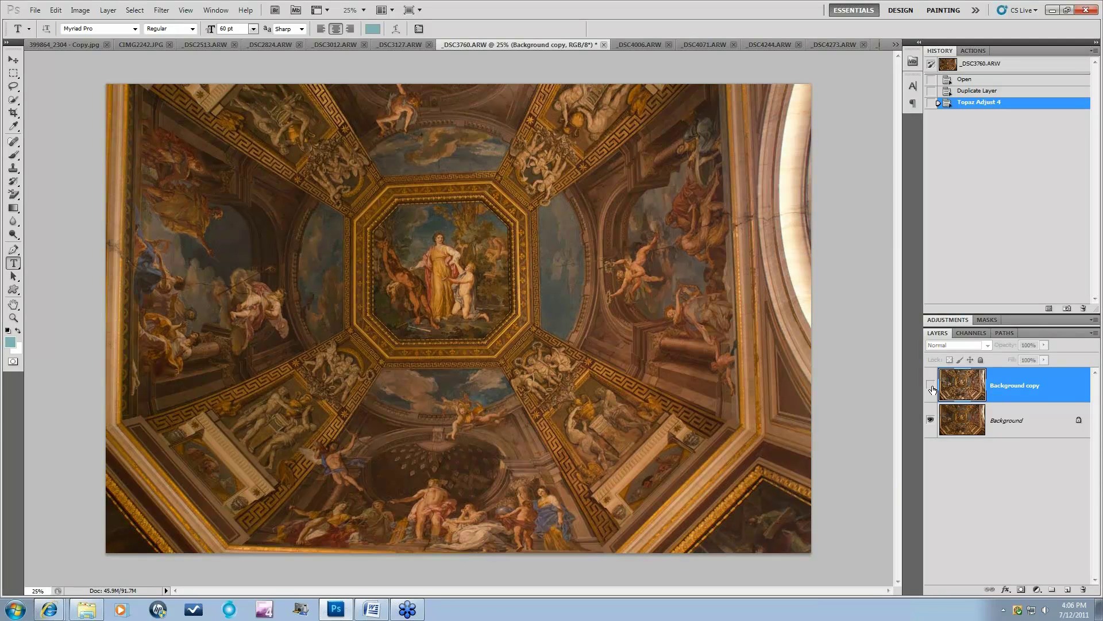
click(931, 386)
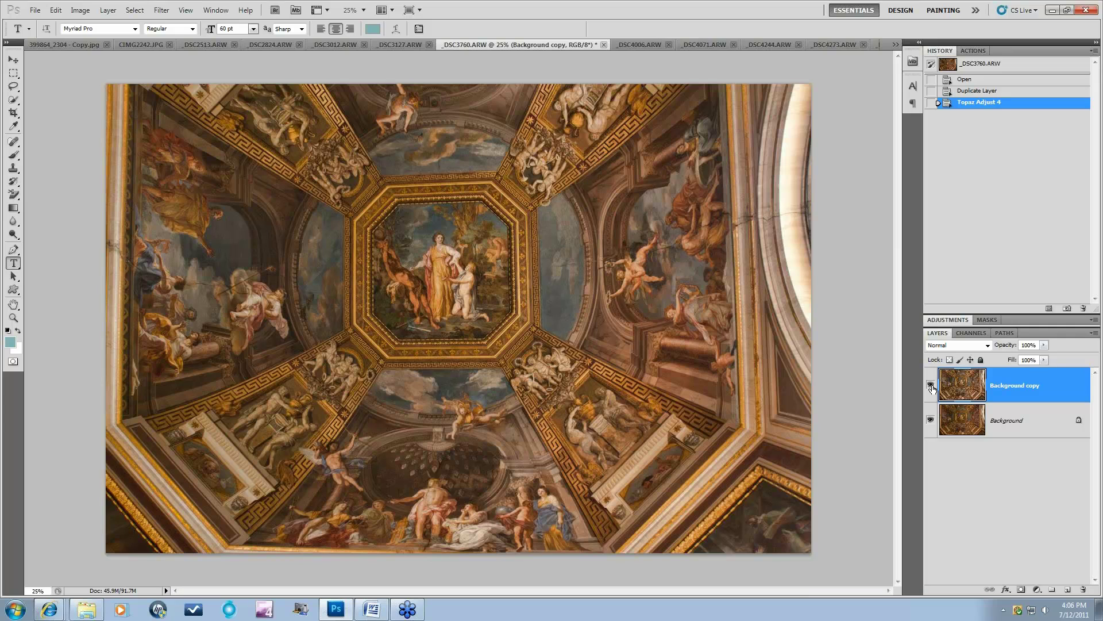
Step: Switch to the _DSC4006.ARW swimmers photo and compare it with the Background copy layer hidden and shown
click(632, 45)
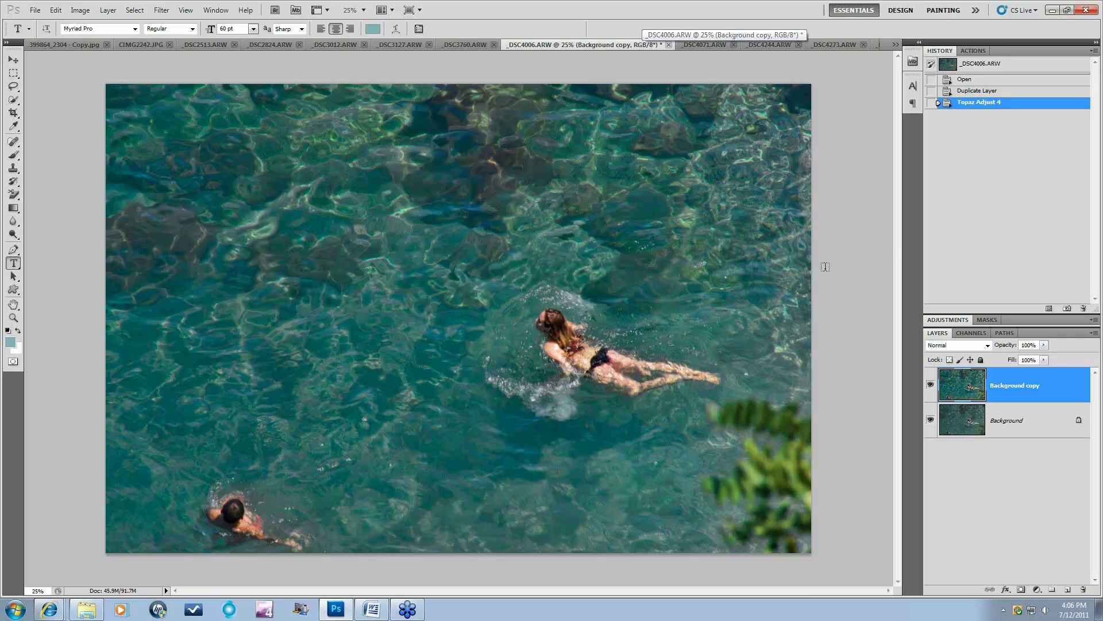
click(931, 385)
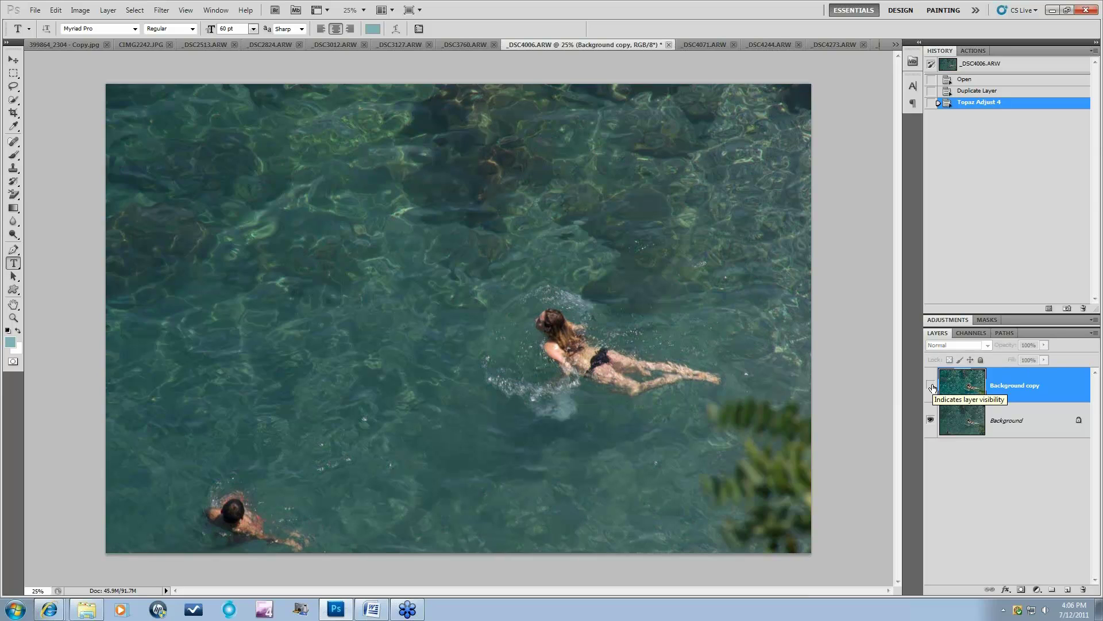
click(930, 385)
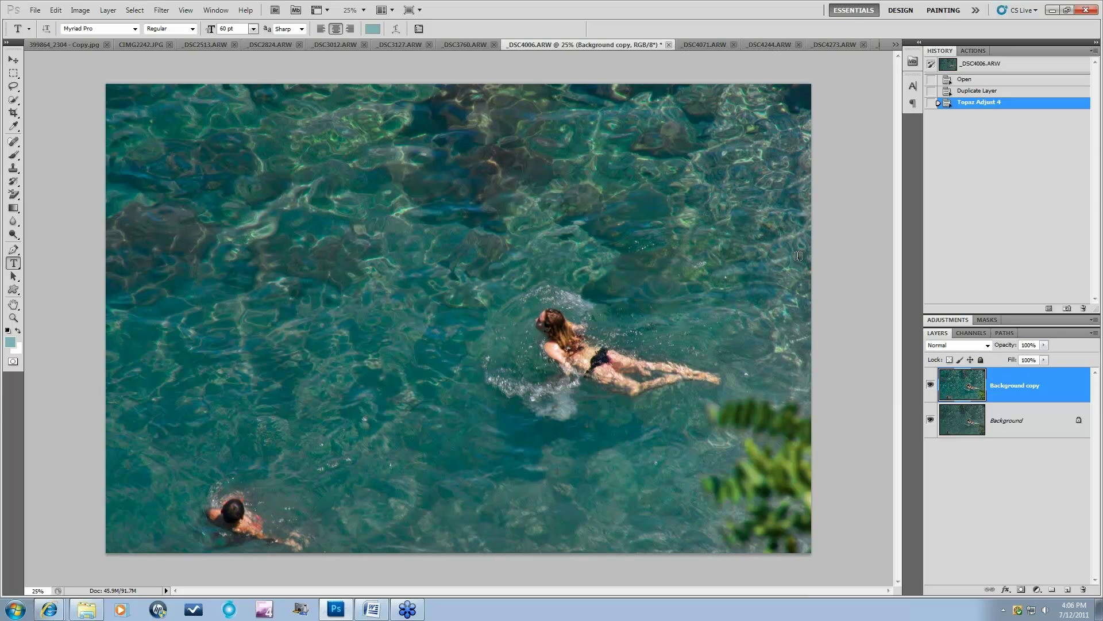
Step: Switch to the _DSC4071.ARW bay photo and compare it with the Background copy layer hidden and shown
click(708, 46)
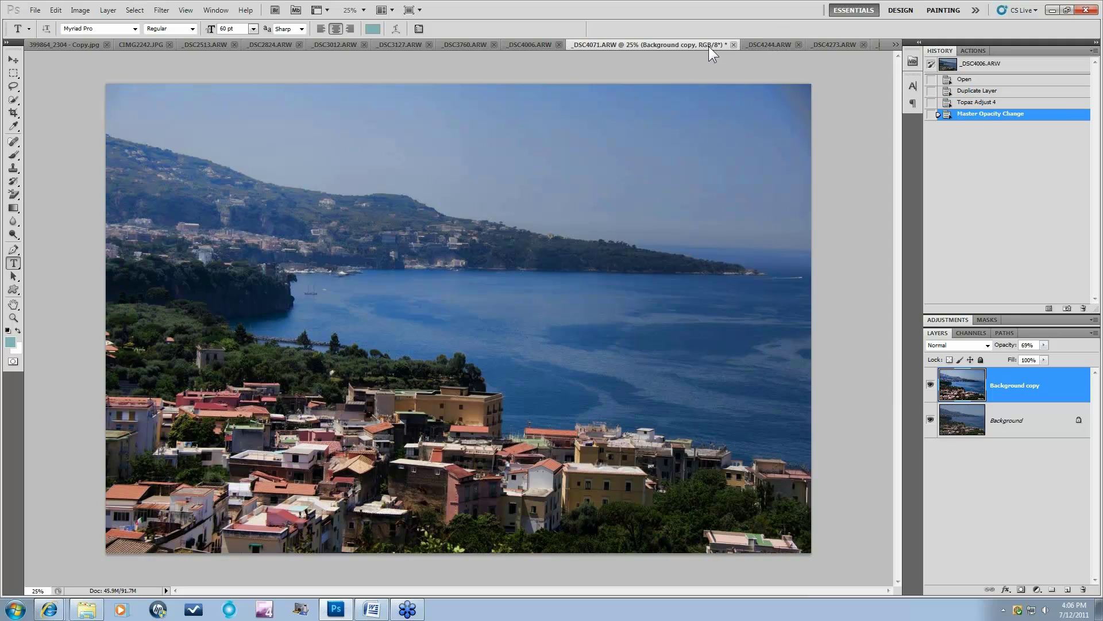
click(931, 386)
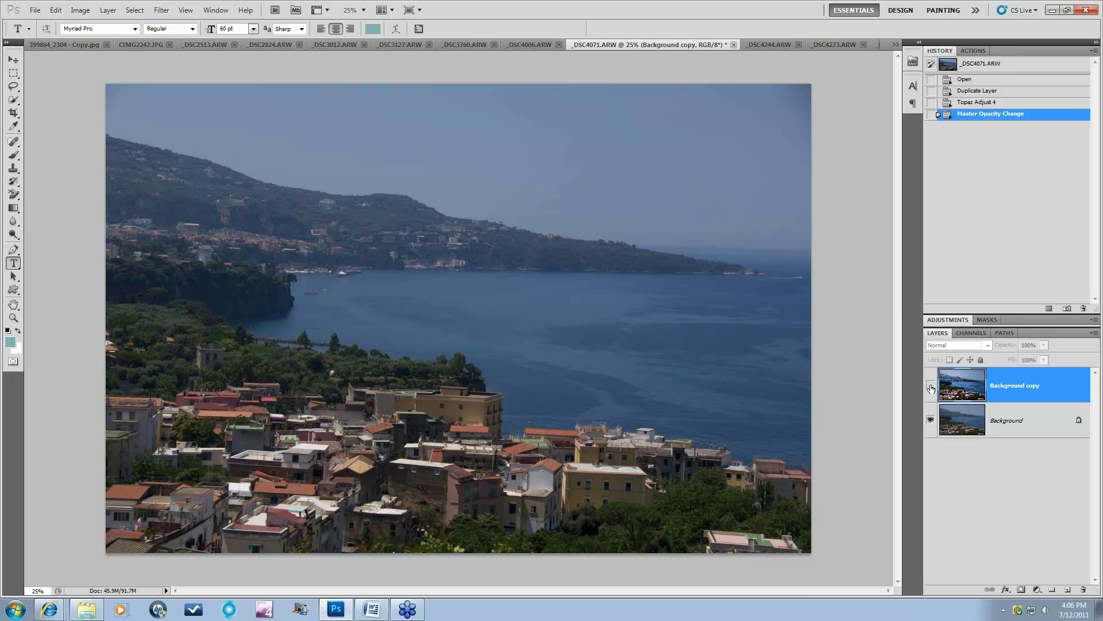
click(931, 386)
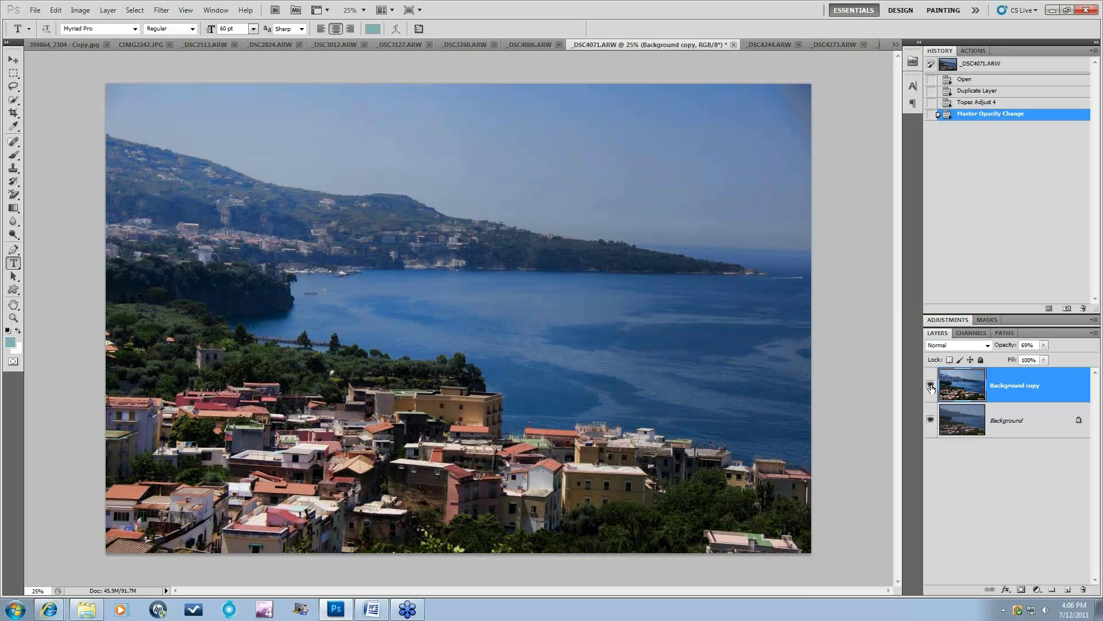
Step: Switch to the _DSC4403.ARW night water park photo and compare it with the Background copy layer hidden and shown
click(895, 46)
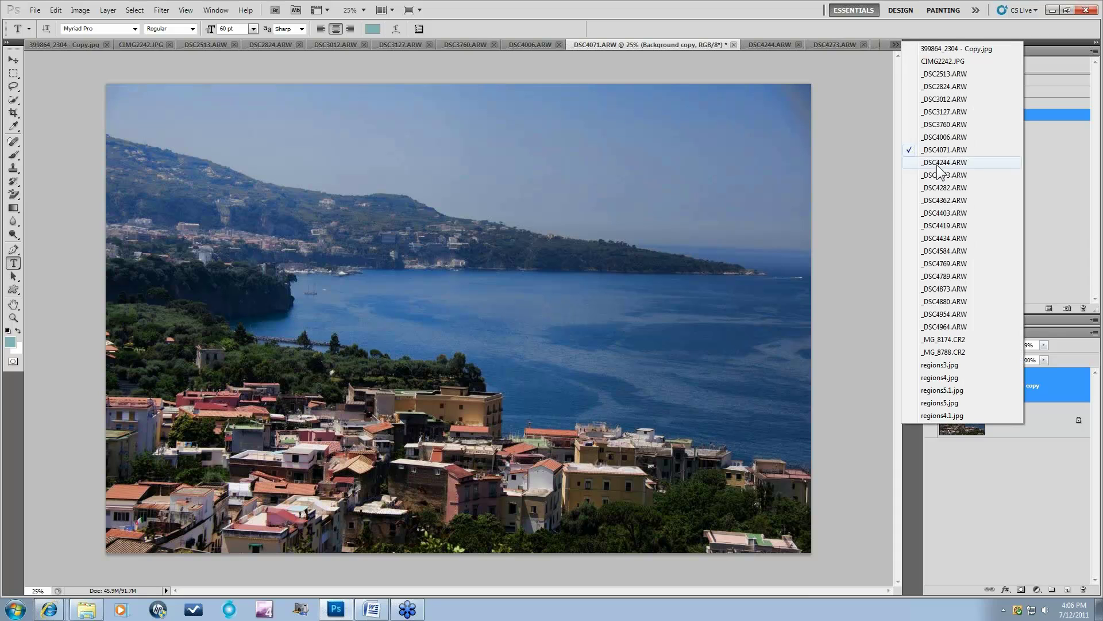
click(942, 209)
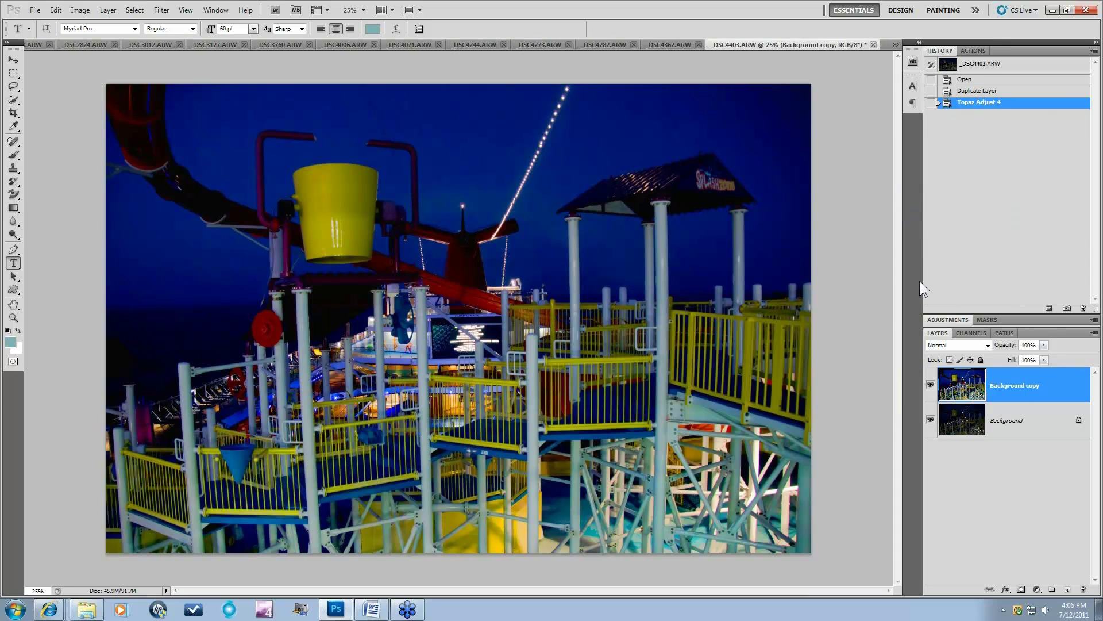
click(931, 386)
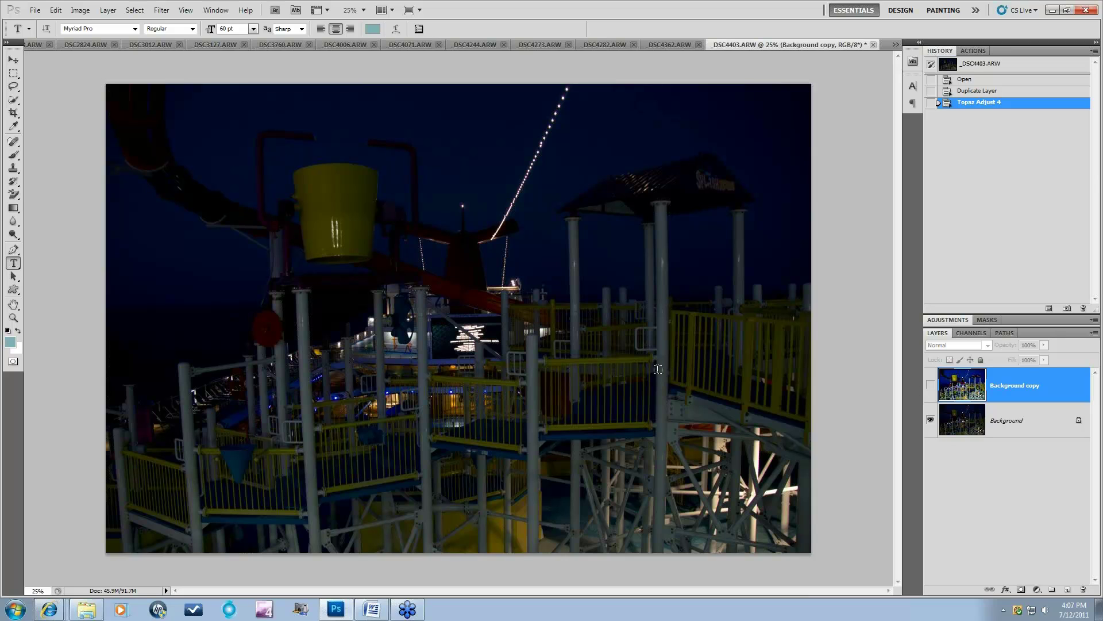
click(930, 385)
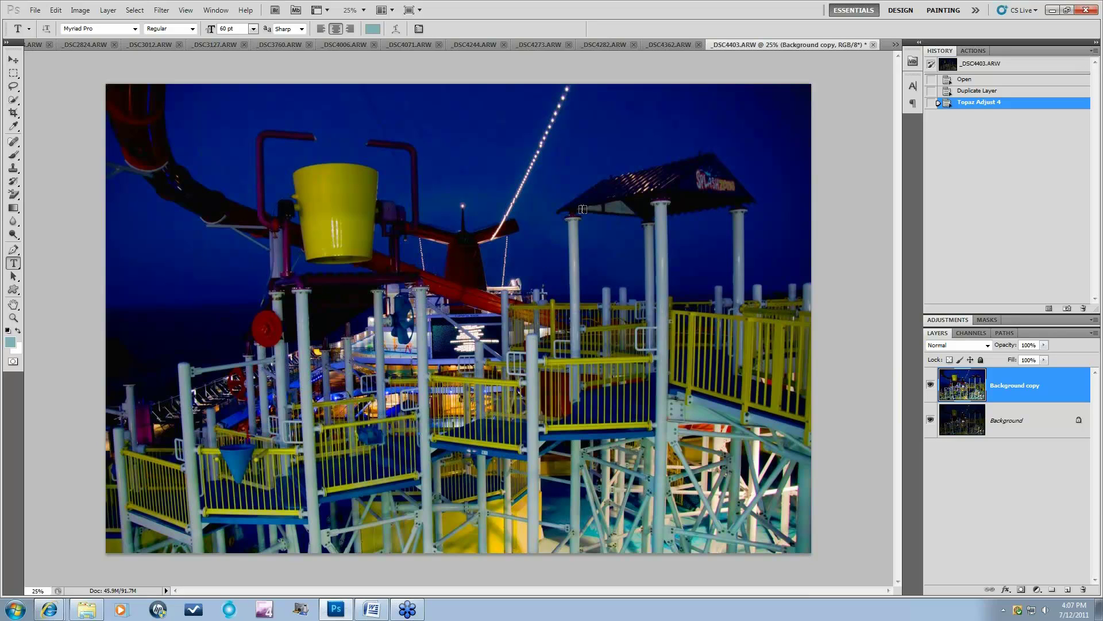
Step: Switch to the _DSC4419.ARW marina photo and compare it with the Background copy layer hidden and shown
click(895, 43)
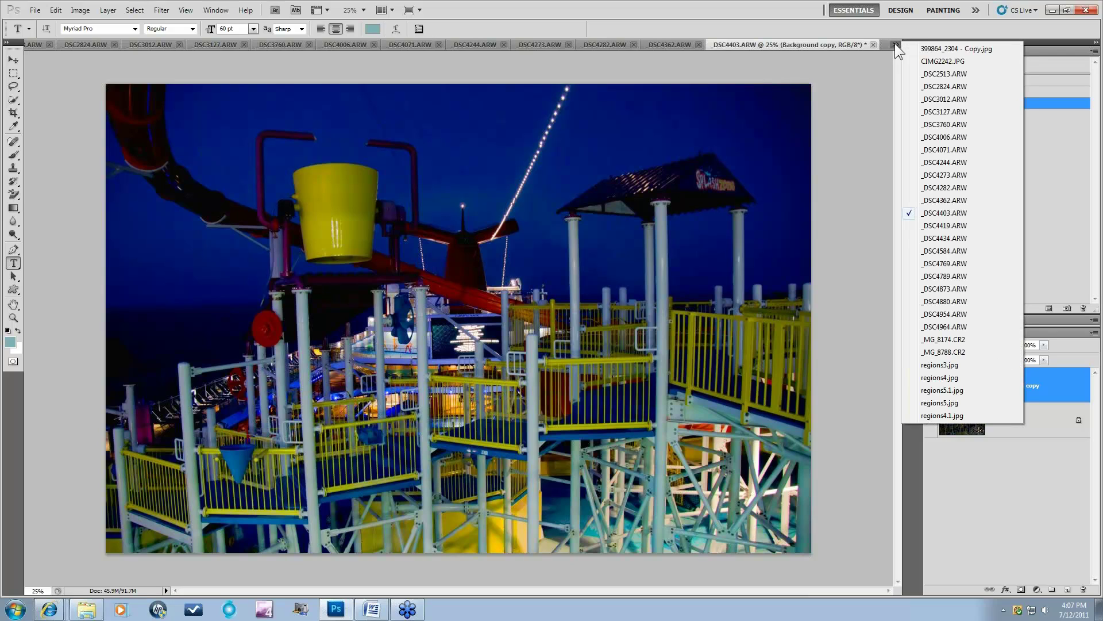
click(936, 227)
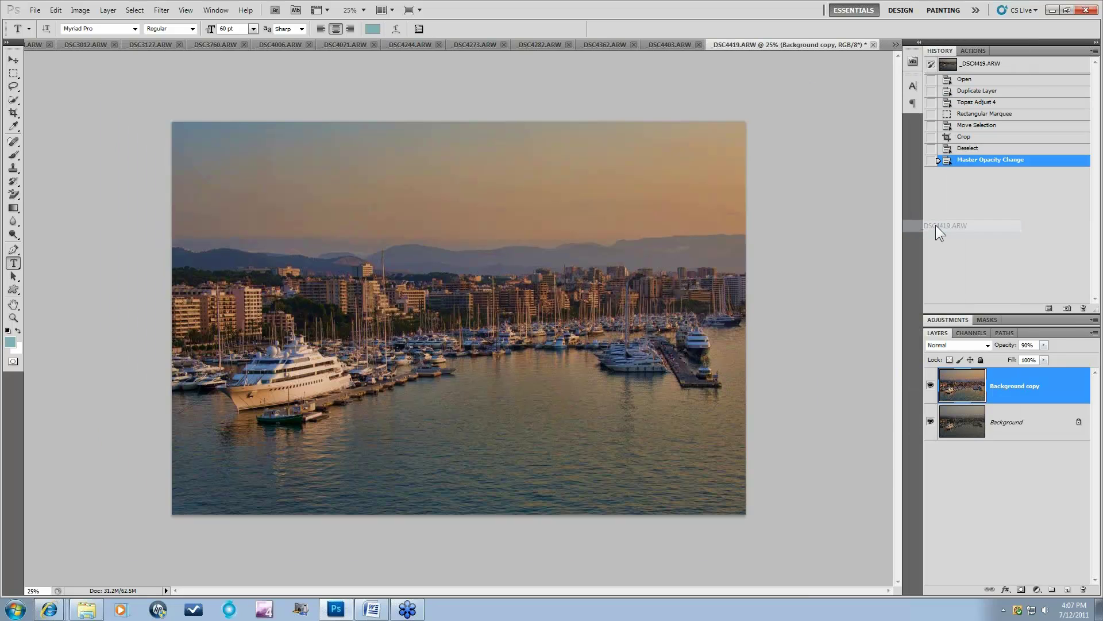
click(931, 387)
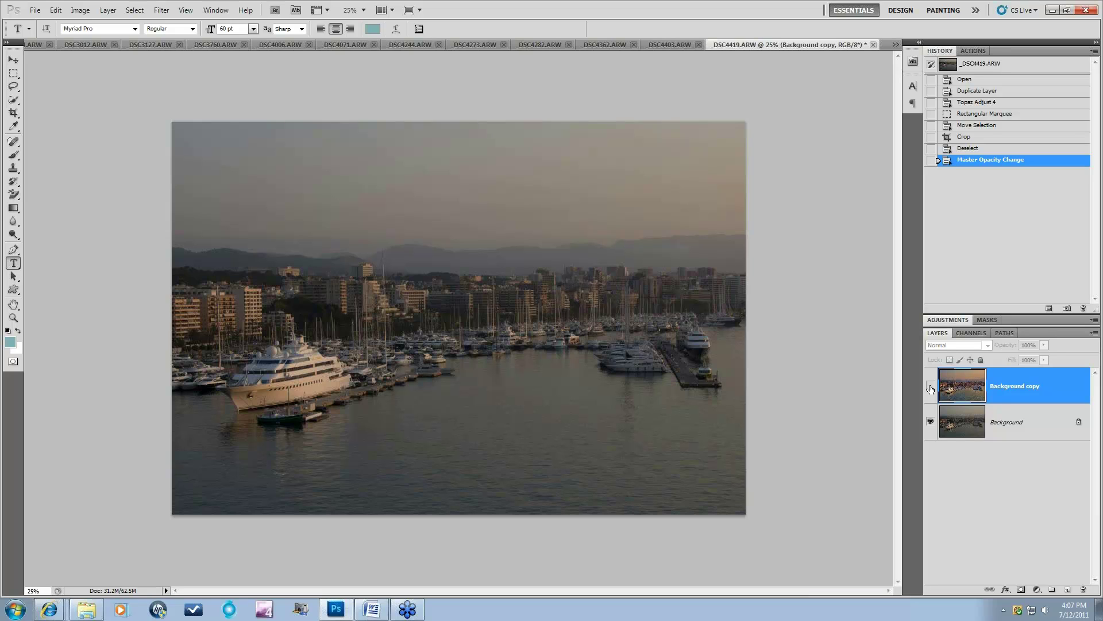
click(930, 387)
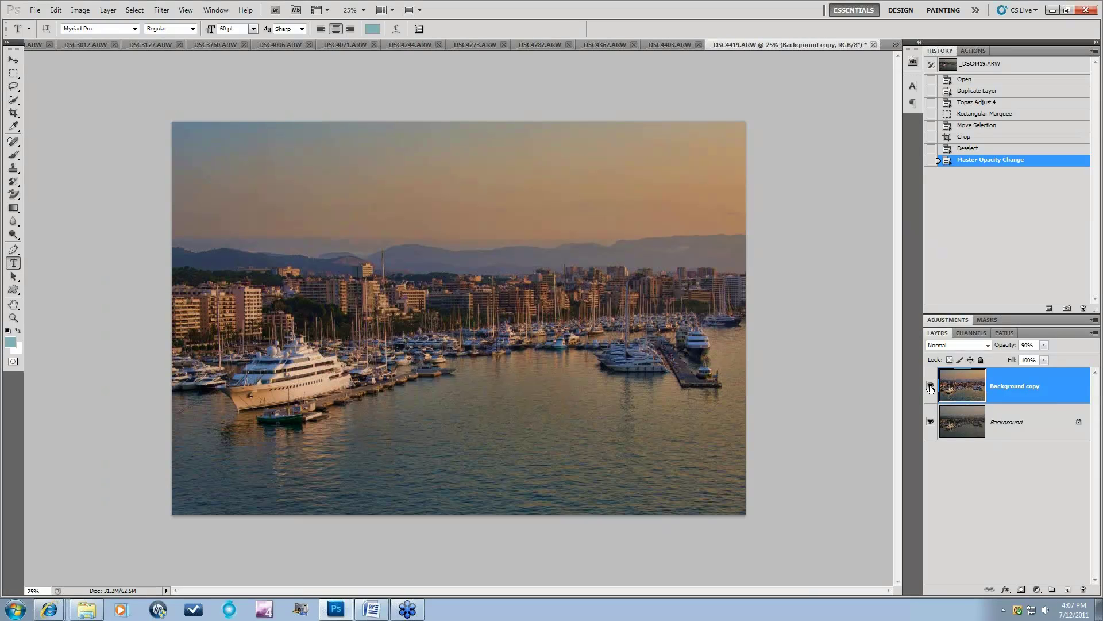
Step: Switch to the _DSC4434.ARW hilltop castle photo and compare it with the Background copy layer hidden and shown
click(893, 44)
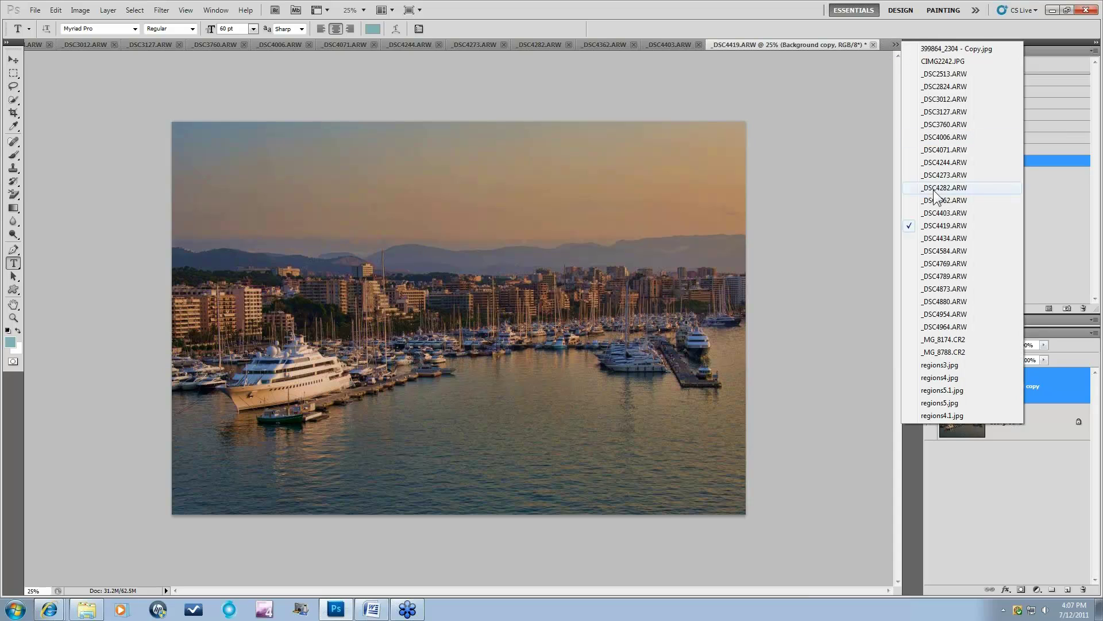
click(932, 238)
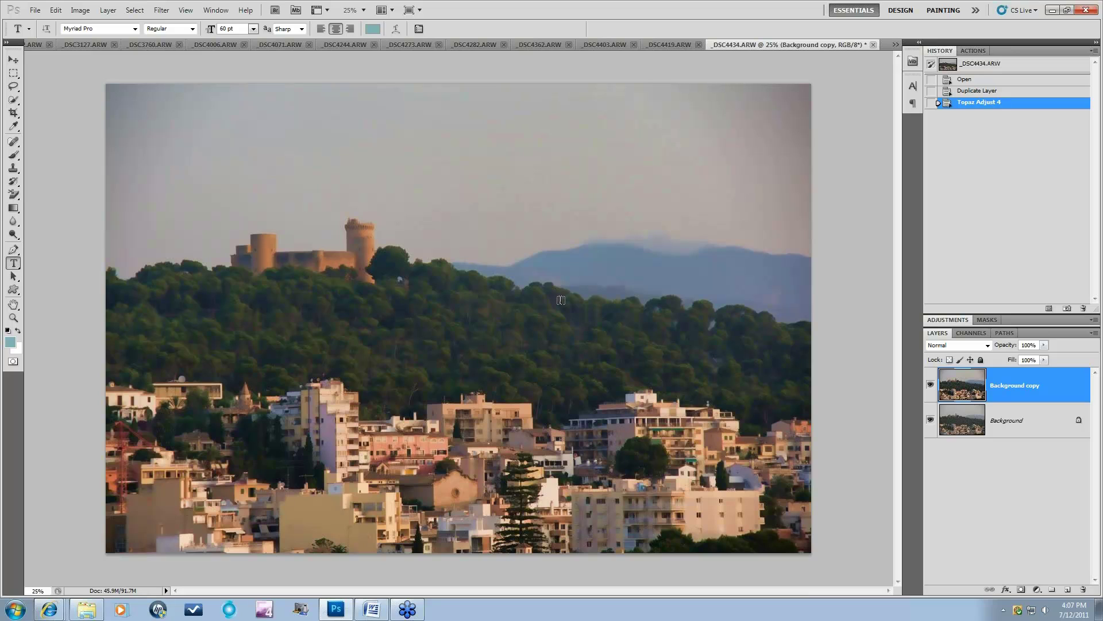
click(931, 386)
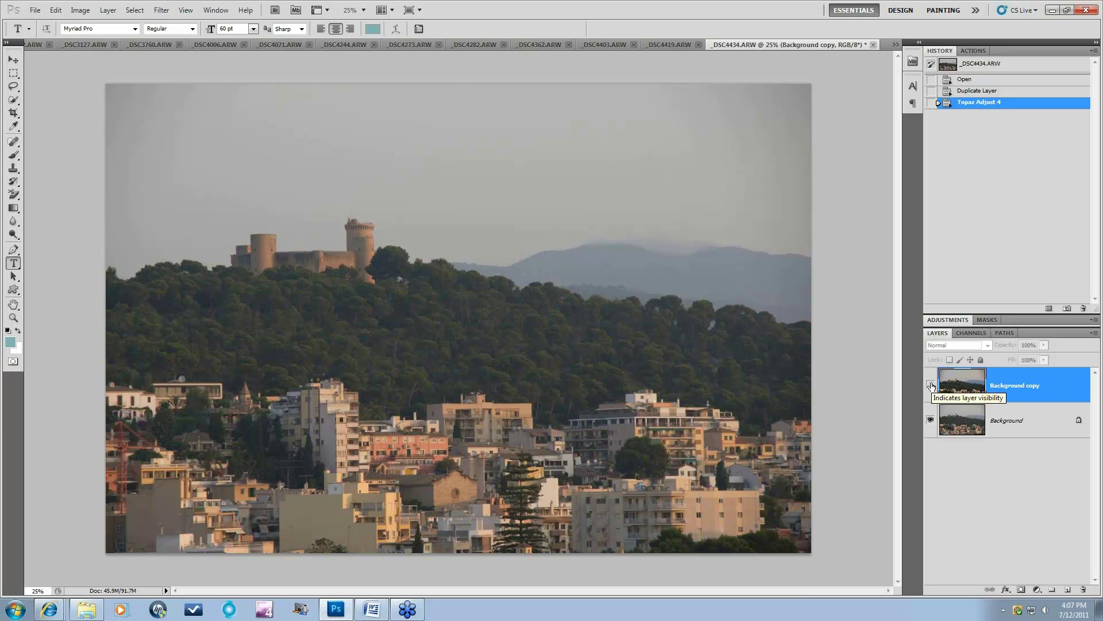
click(930, 385)
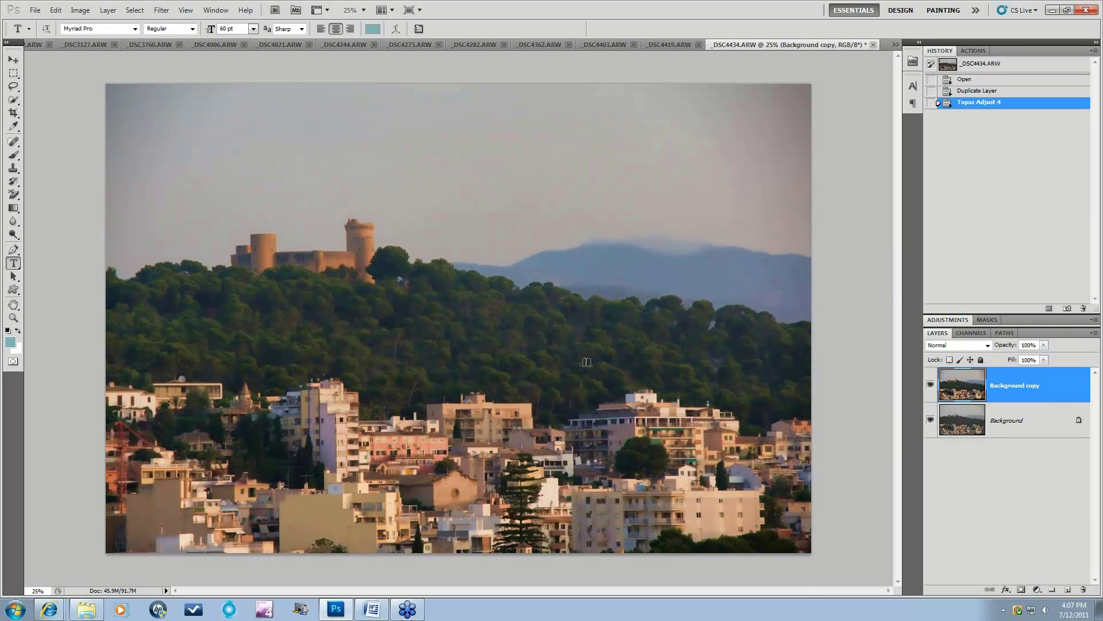
Step: Display the _DSC4584.ARW carved archway photo, followed by the _DSC4769.ARW coastal cliff photo
click(895, 44)
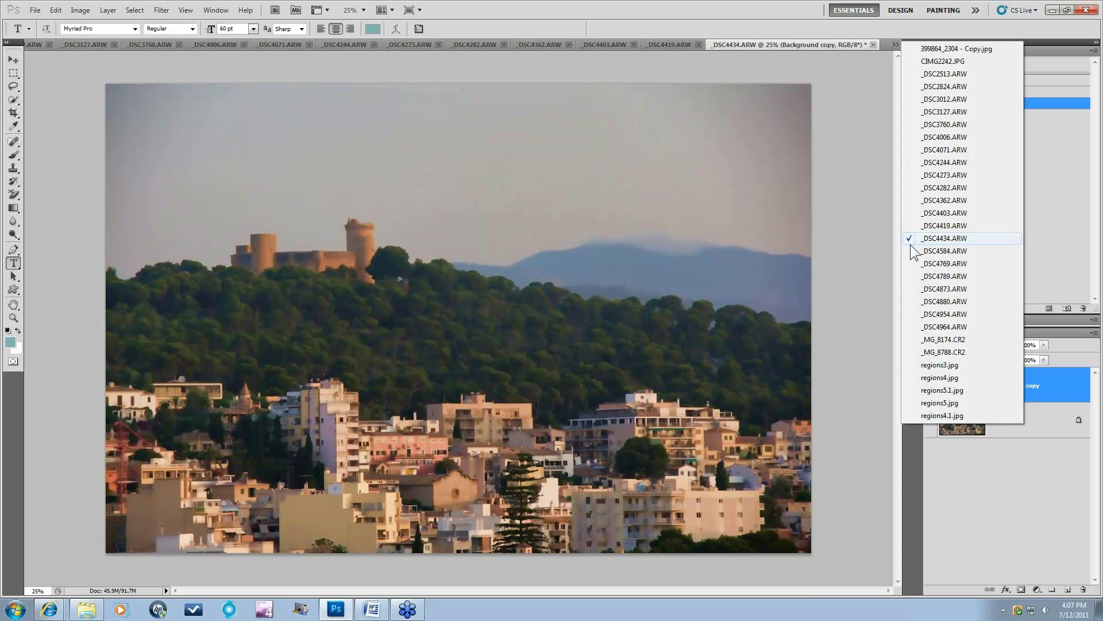
click(929, 249)
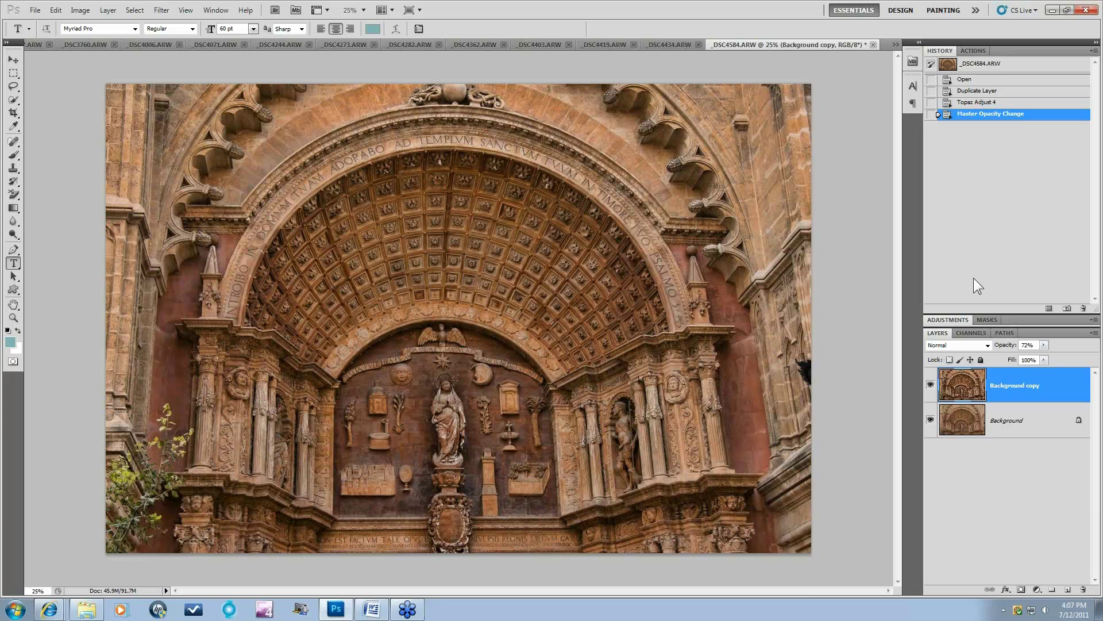
click(893, 46)
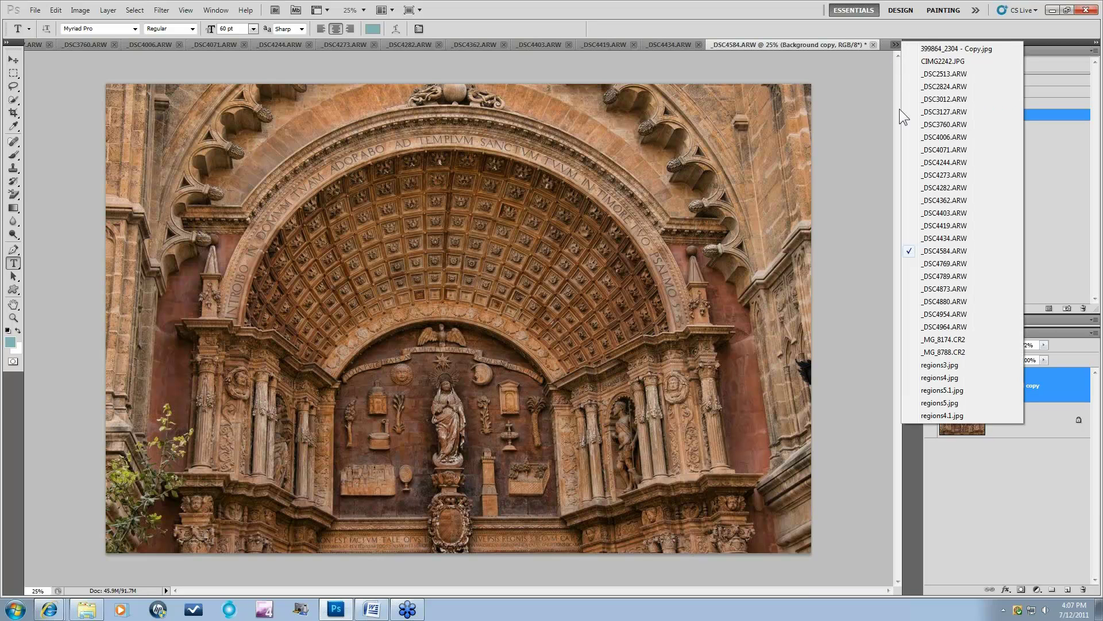
click(928, 263)
Step: Switch to the _DSC4789.ARW sailboat photo and compare it with the Background copy layer hidden and shown
click(895, 45)
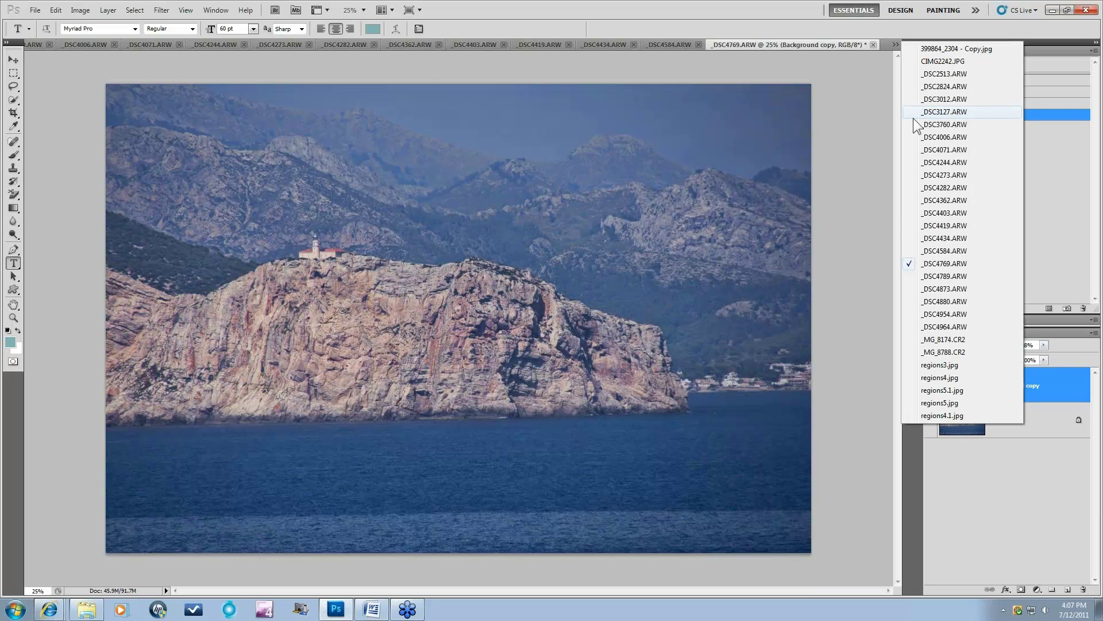
click(932, 277)
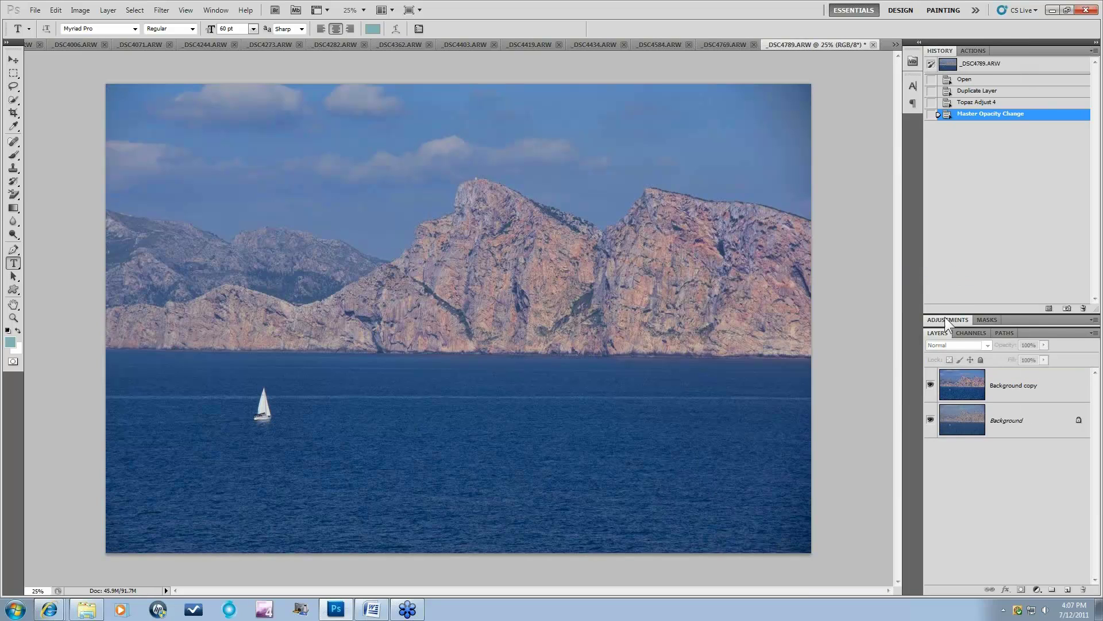
click(930, 385)
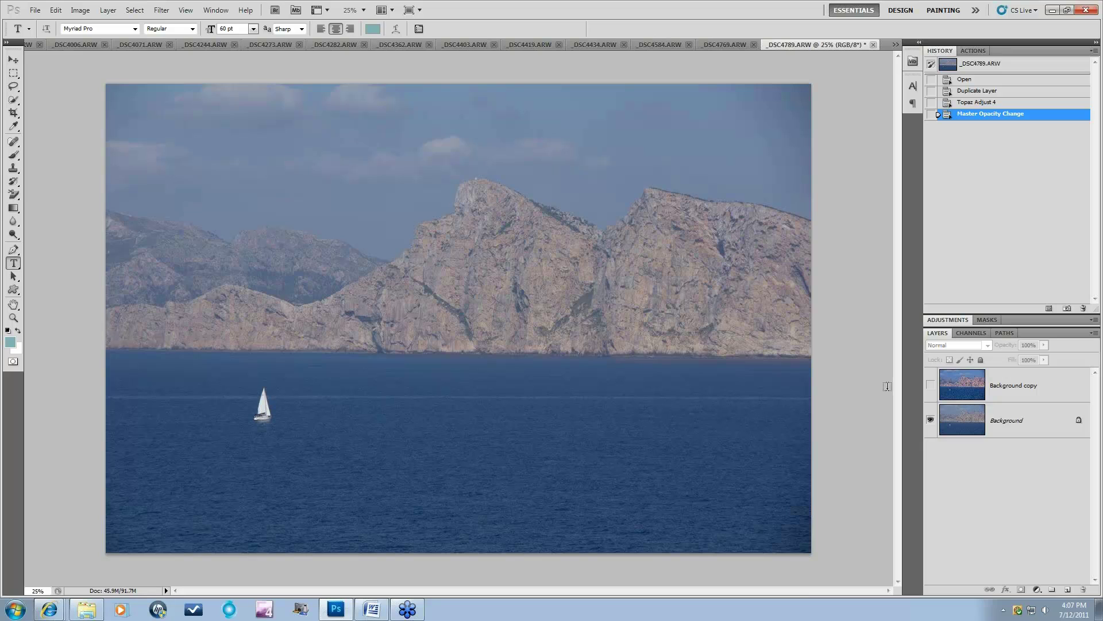
click(929, 385)
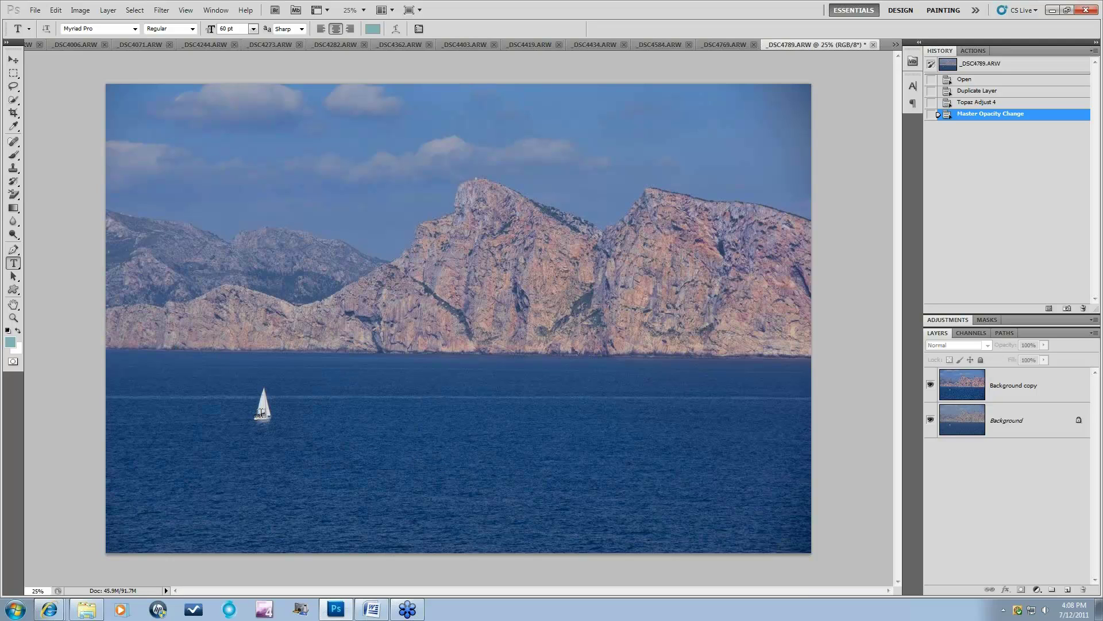
Step: Display the _DSC4873.ARW seaside villa photo, followed by the _DSC2513.ARW sunset photo
click(894, 44)
click(943, 288)
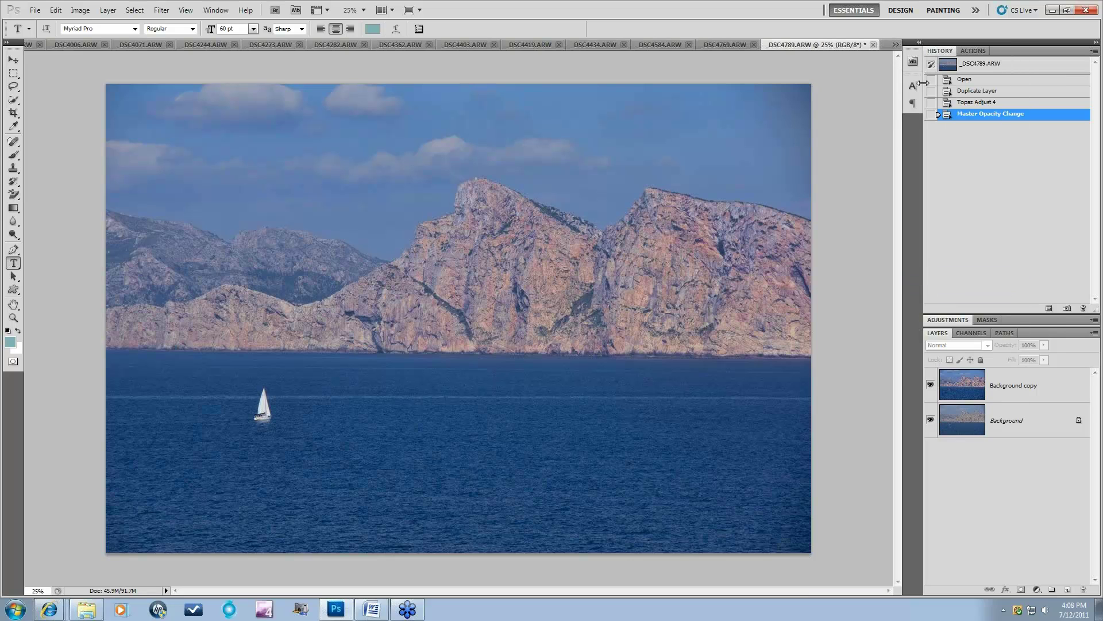
click(894, 45)
click(942, 288)
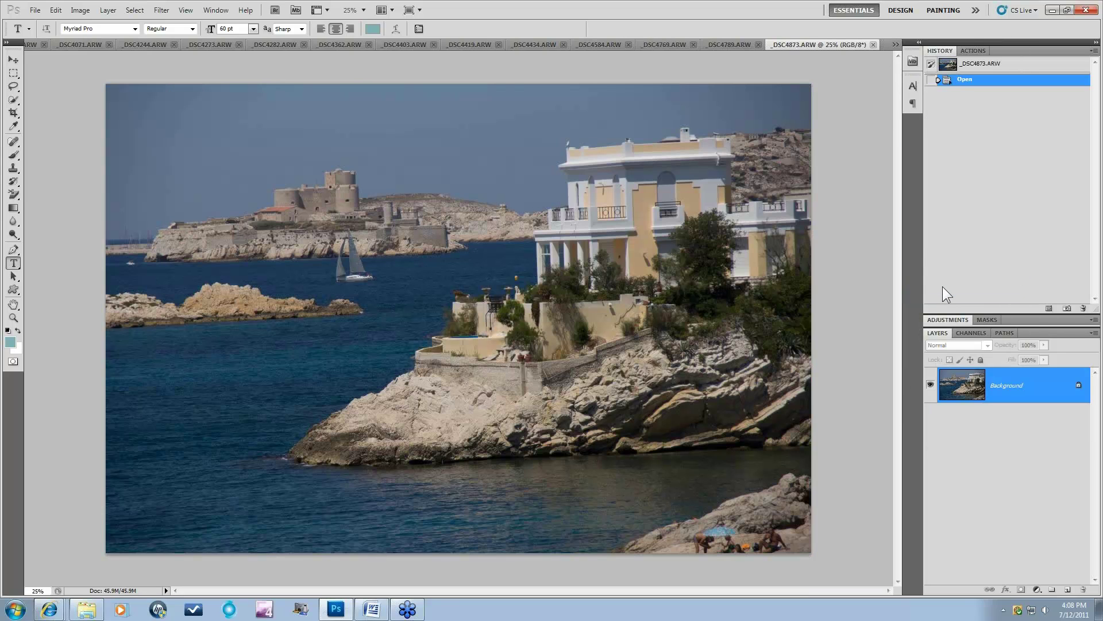
click(895, 44)
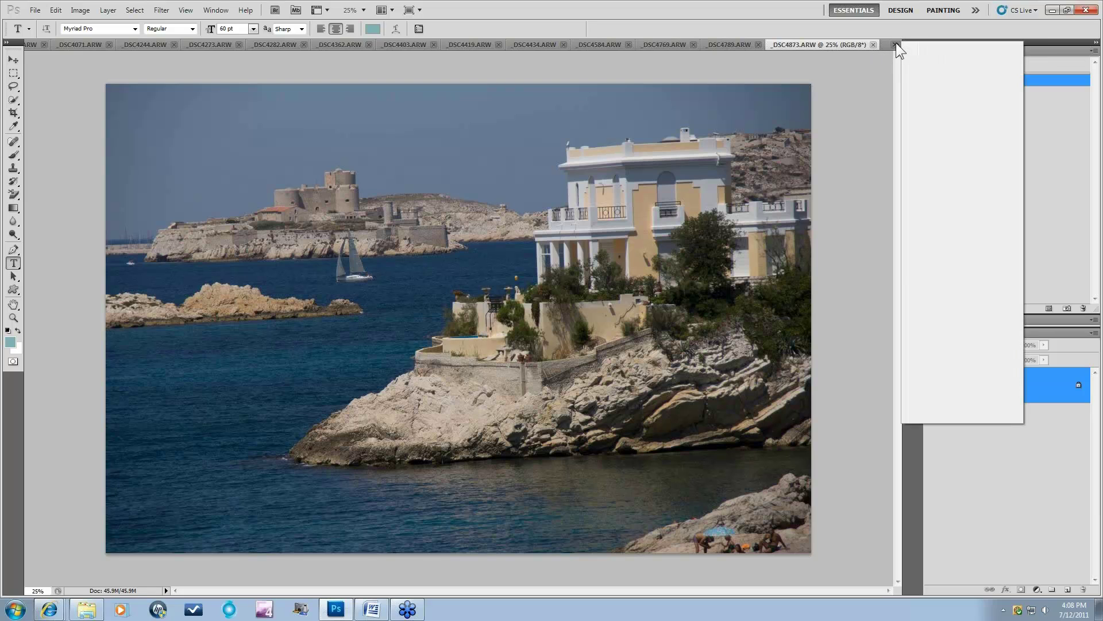
click(936, 74)
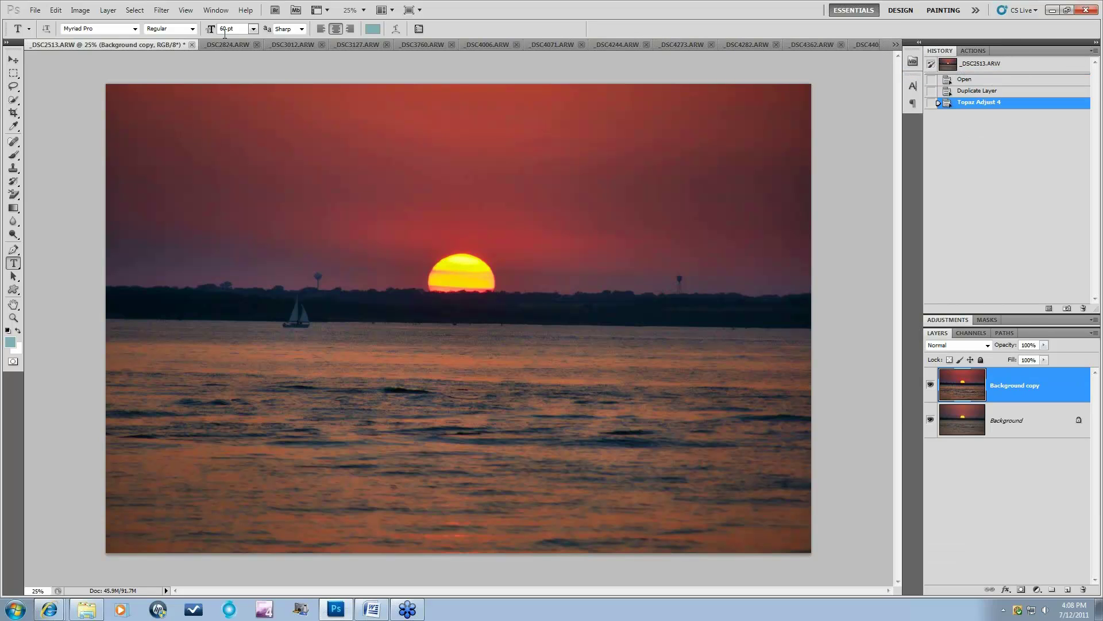
Step: Switch to the CIMG2242.JPG skyline photo and revert its history to the first Duplicate Layer state
click(896, 44)
click(920, 60)
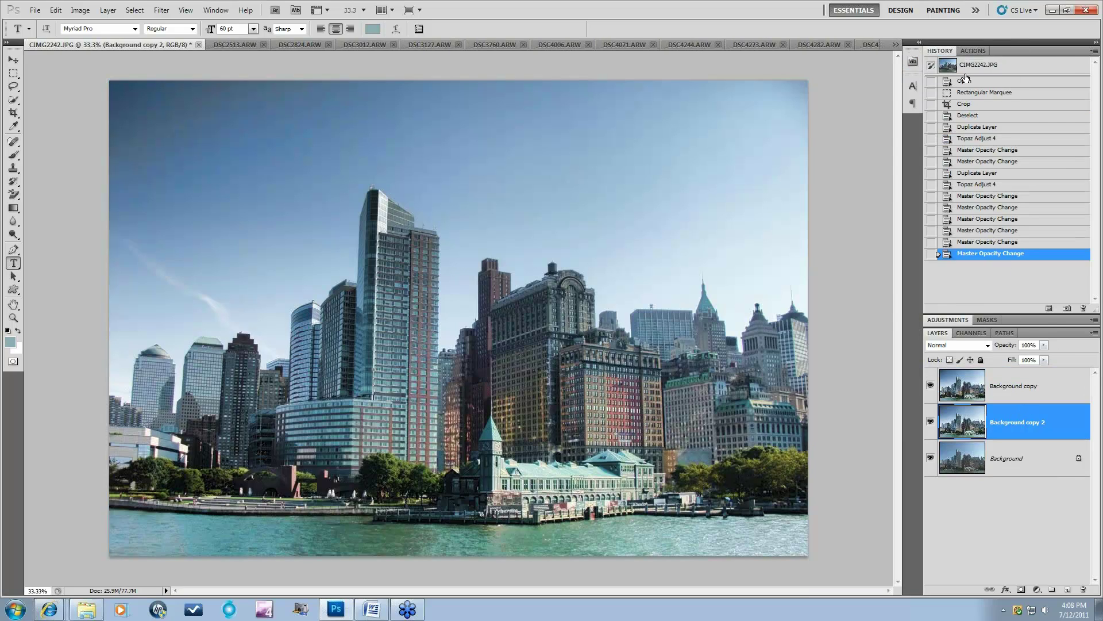
click(977, 126)
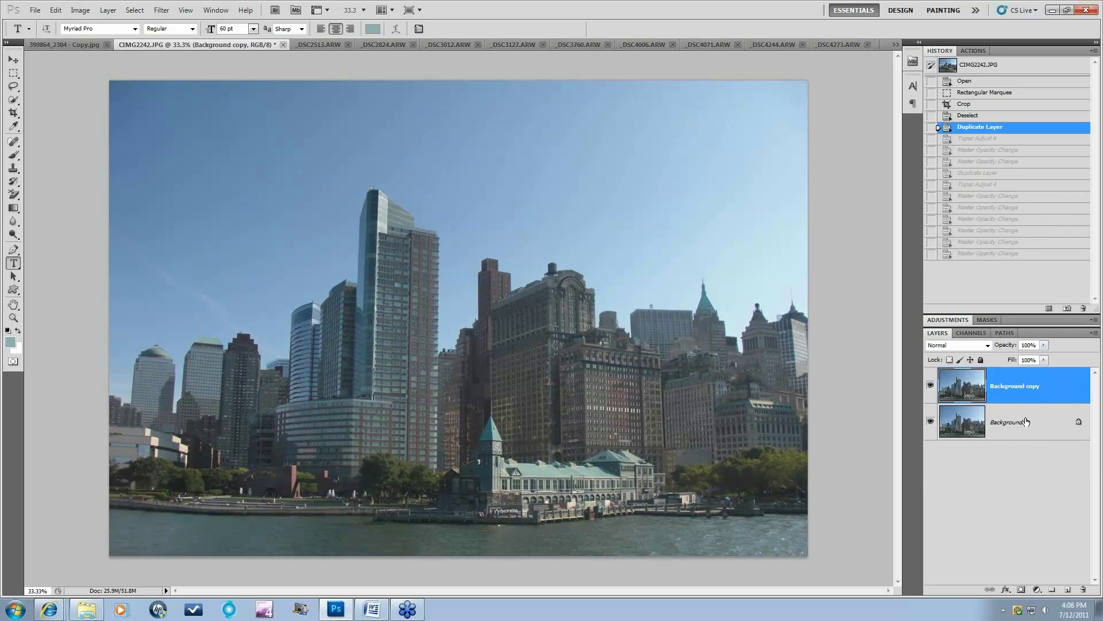
Step: Delete the Background copy layer and make a fresh duplicate of the Background layer
drag(1037, 396, 1083, 589)
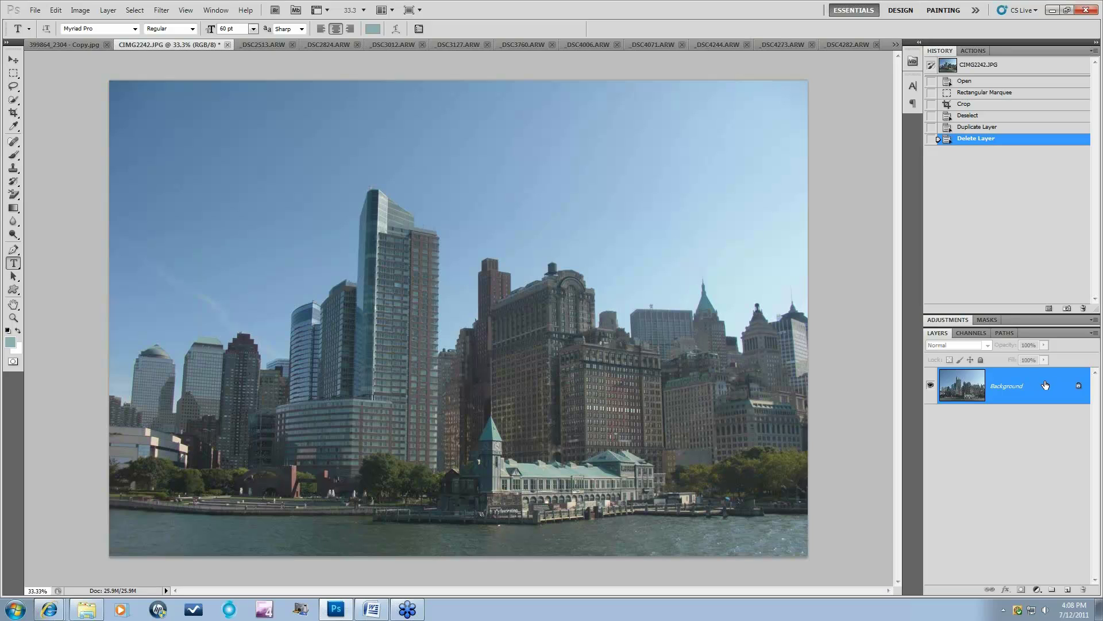
drag(1045, 386, 1068, 590)
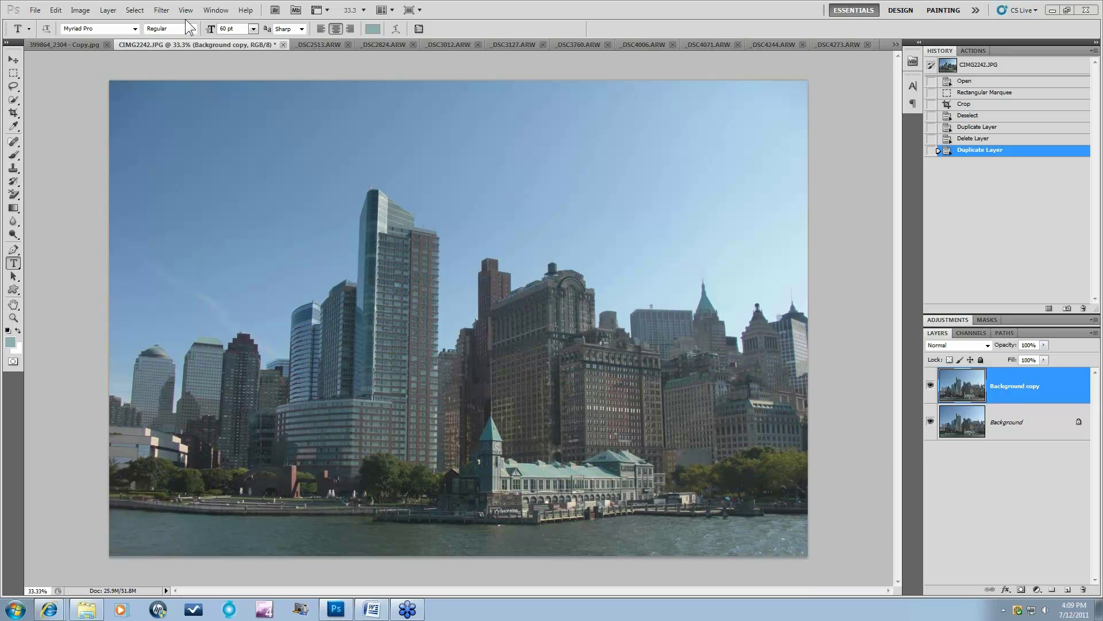
Step: Open the Topaz Adjust 4 filter on the duplicated layer and reset all of its adjustments
click(163, 11)
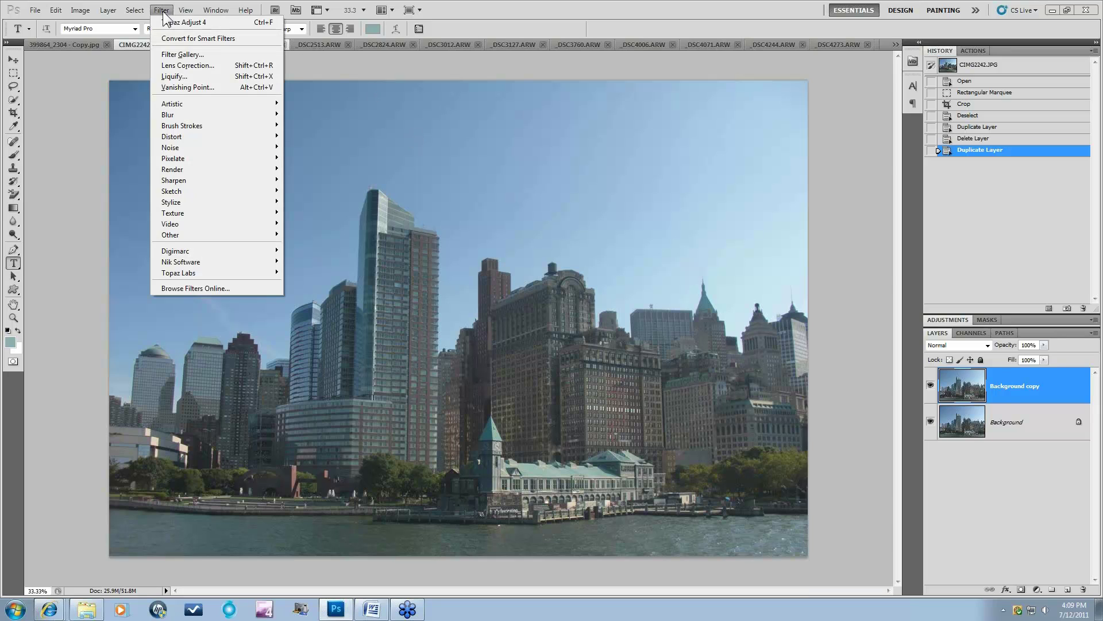
mouse_move(185, 272)
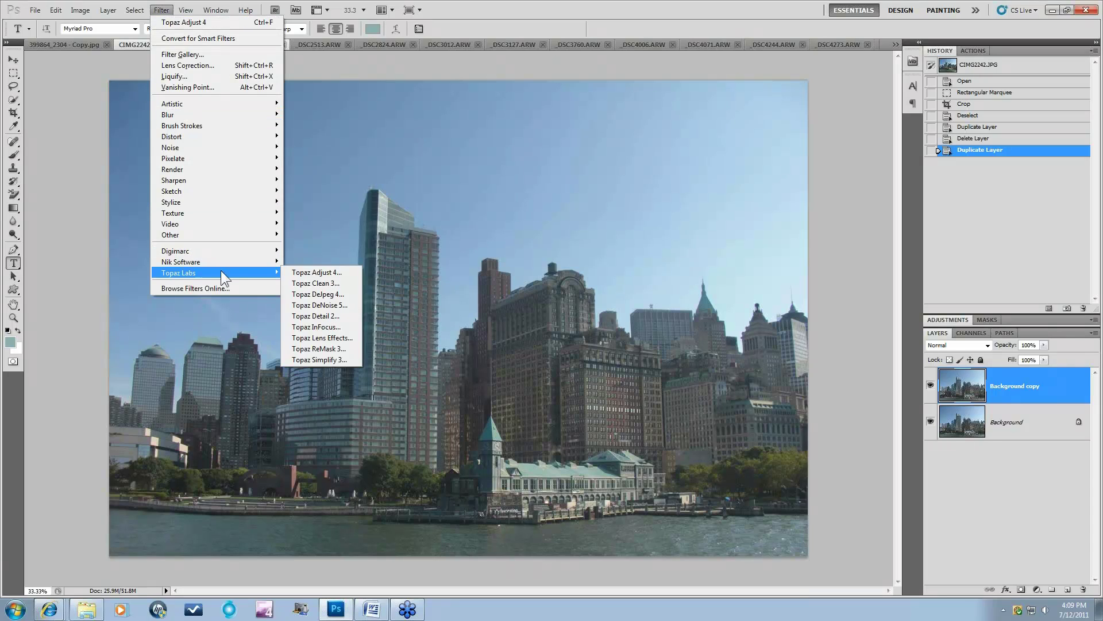
click(309, 273)
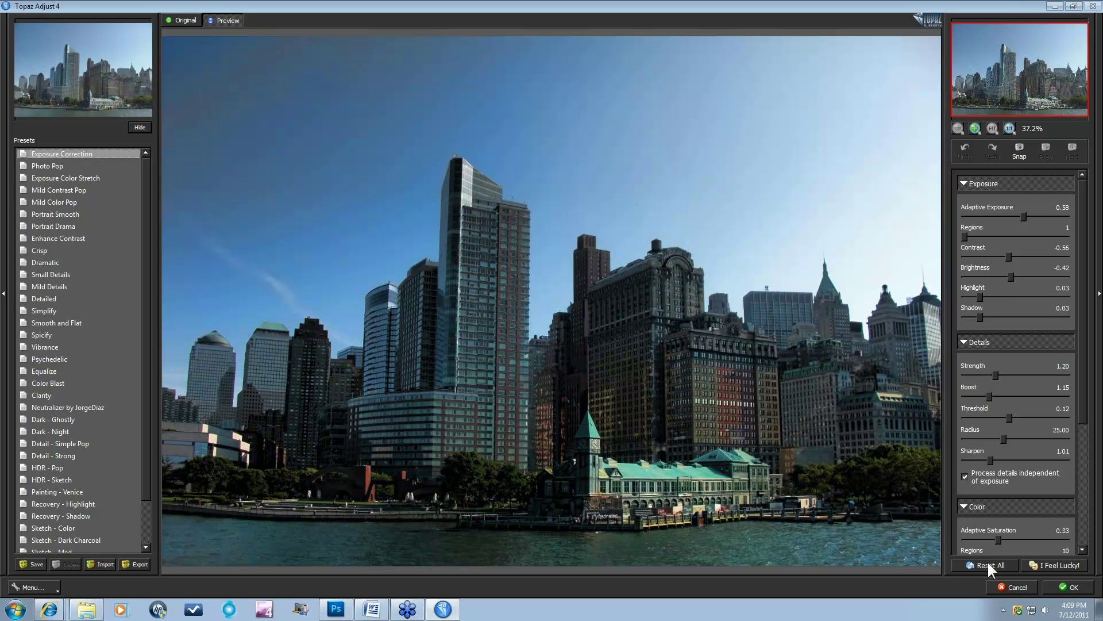
click(988, 563)
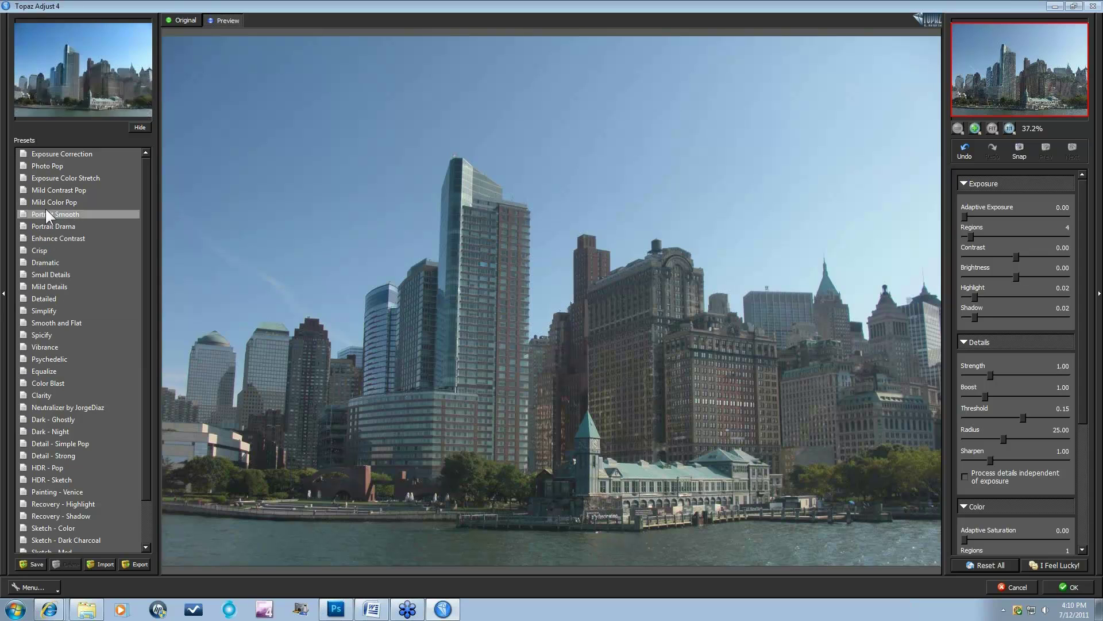
Step: Try the Photo Pop and Portrait Smooth presets, hiding and restoring the preset thumbnail preview in between
click(43, 166)
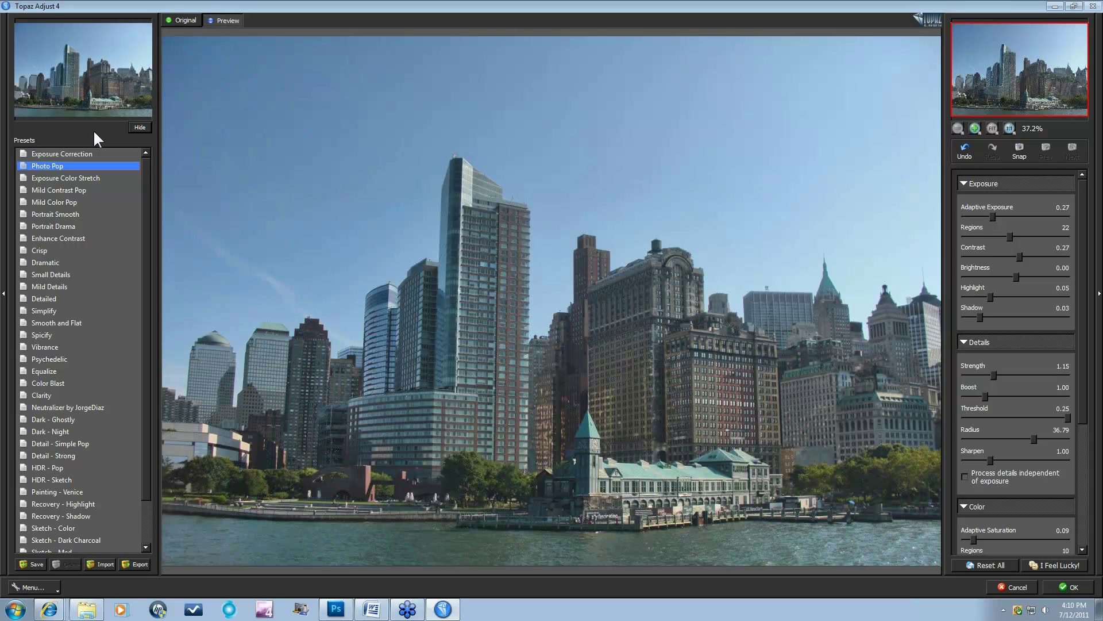
click(139, 127)
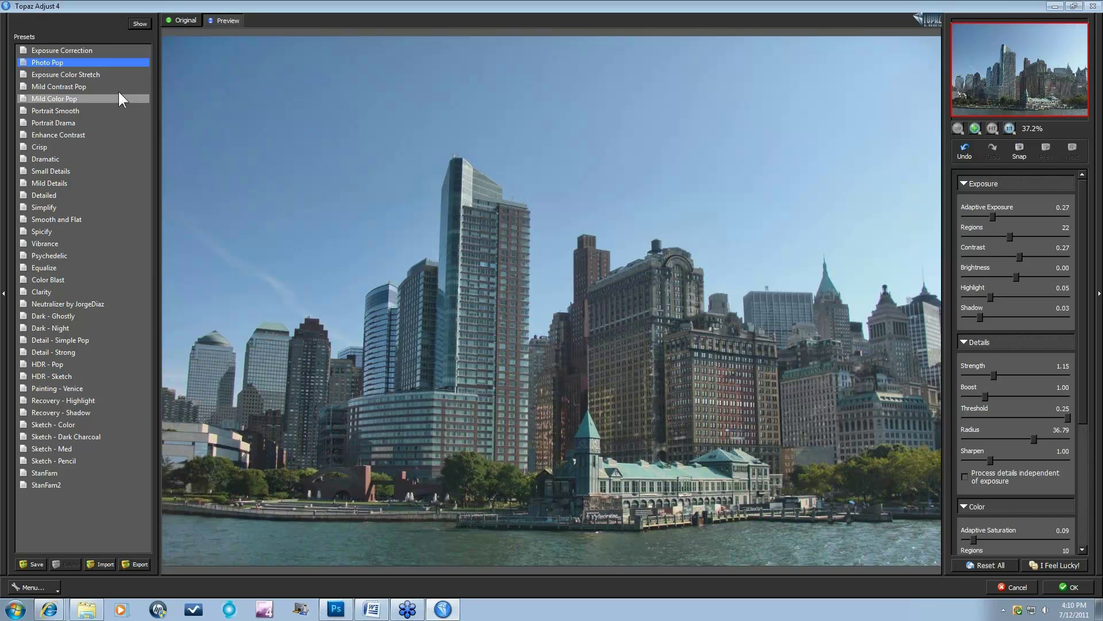
click(140, 24)
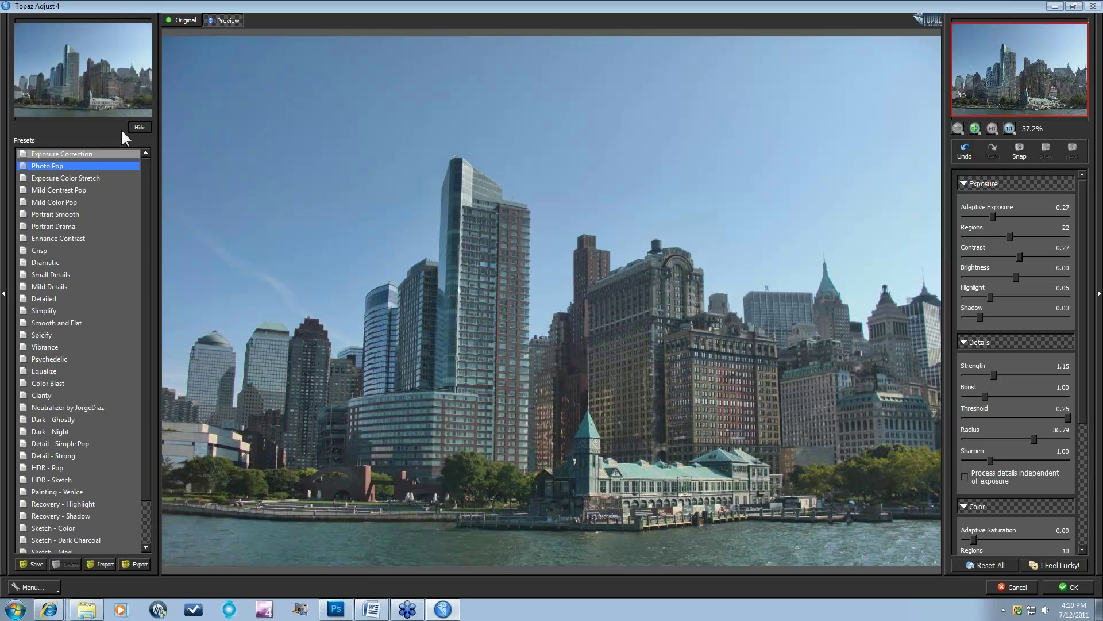
click(52, 213)
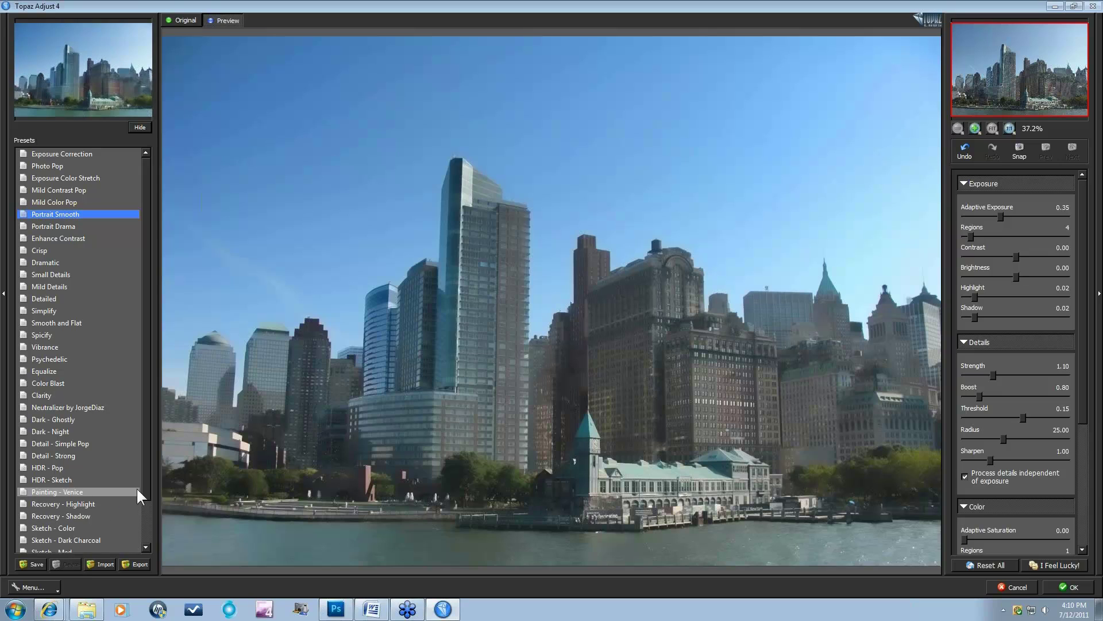
Step: Apply the StanFam preset, and change the details Threshold to 0.02 and Adaptive Exposure to 0.73
drag(144, 482, 140, 521)
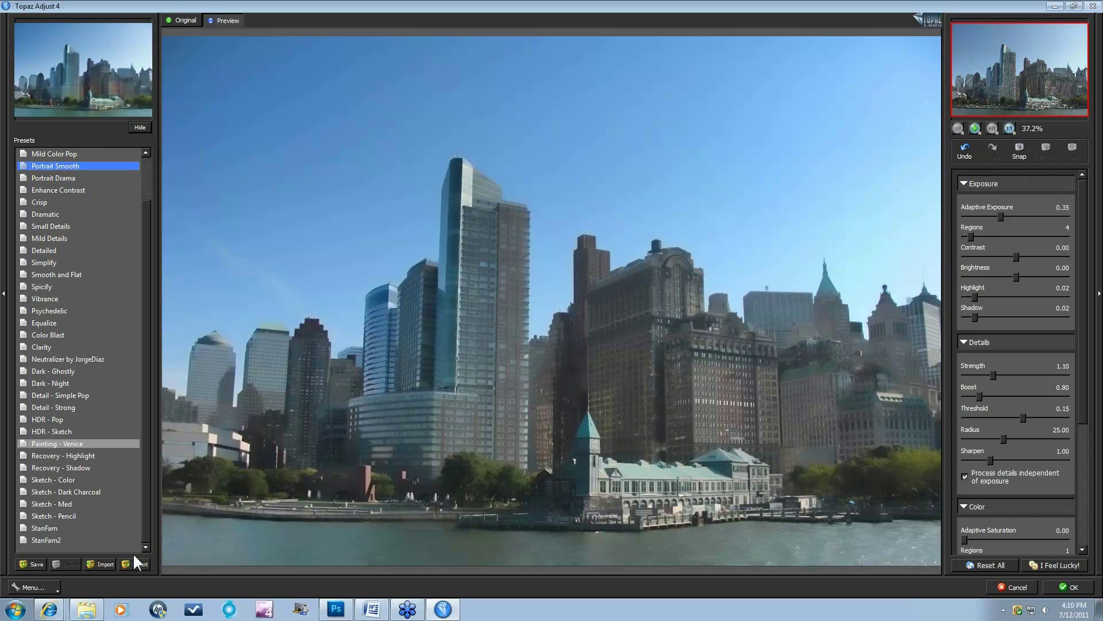
click(49, 528)
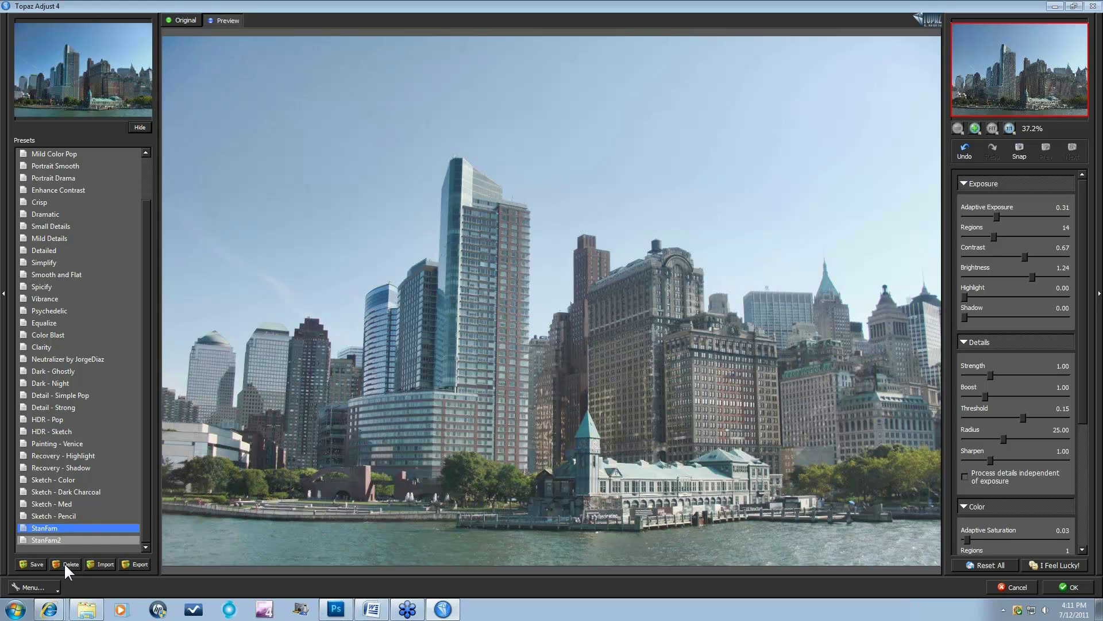
click(1023, 416)
drag(994, 215, 1040, 216)
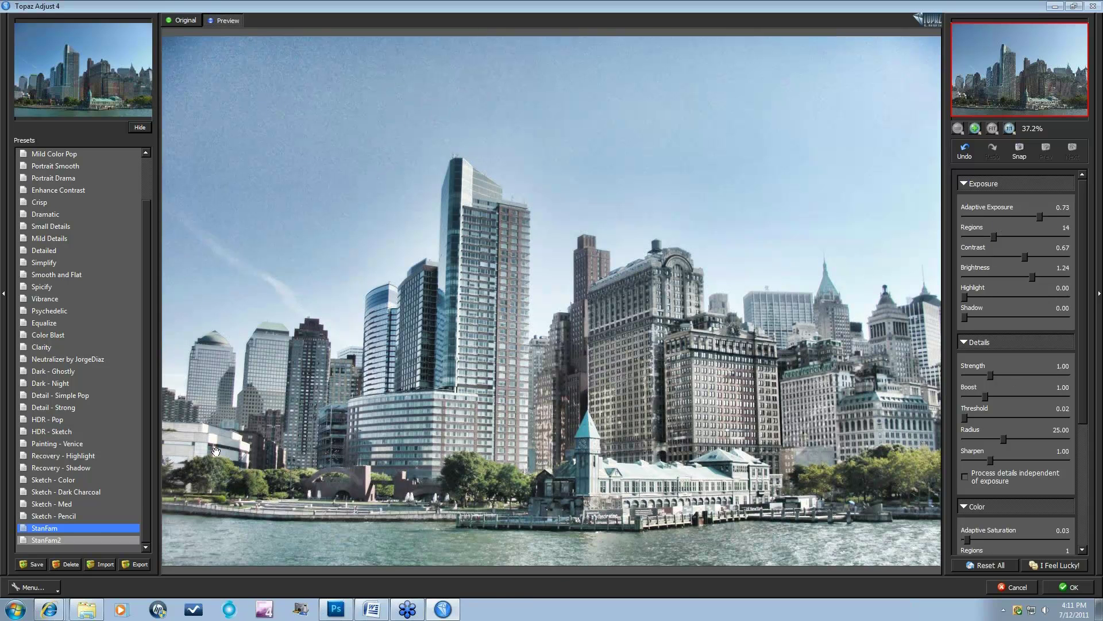
Step: View the options for saving a preset without saving one, and look over the plug-in's preferences and help commands
click(36, 559)
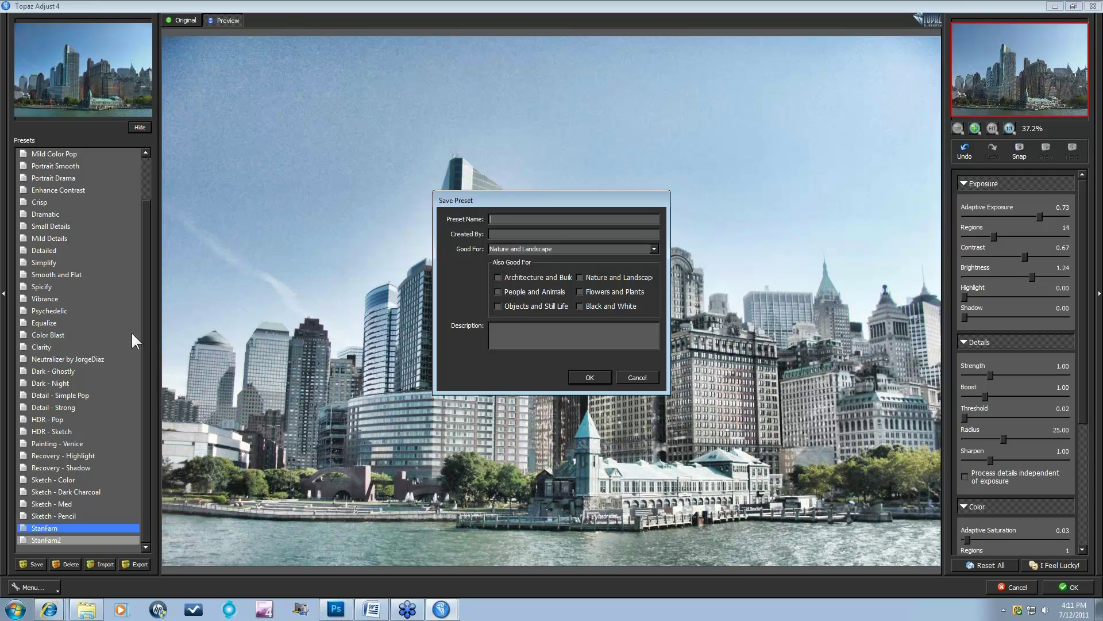
click(638, 377)
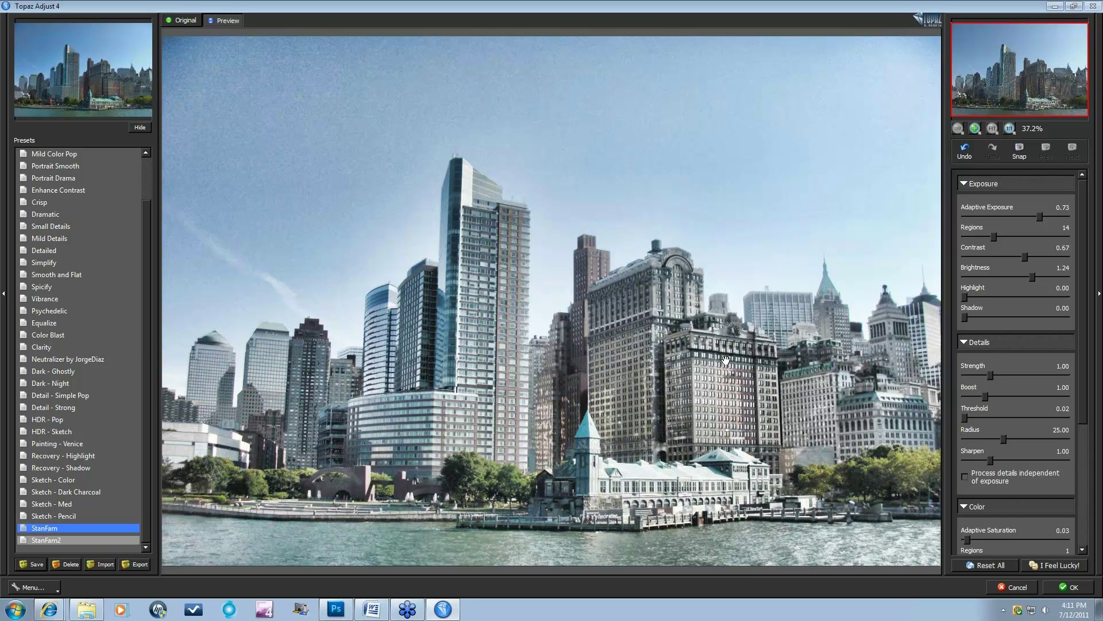
click(32, 585)
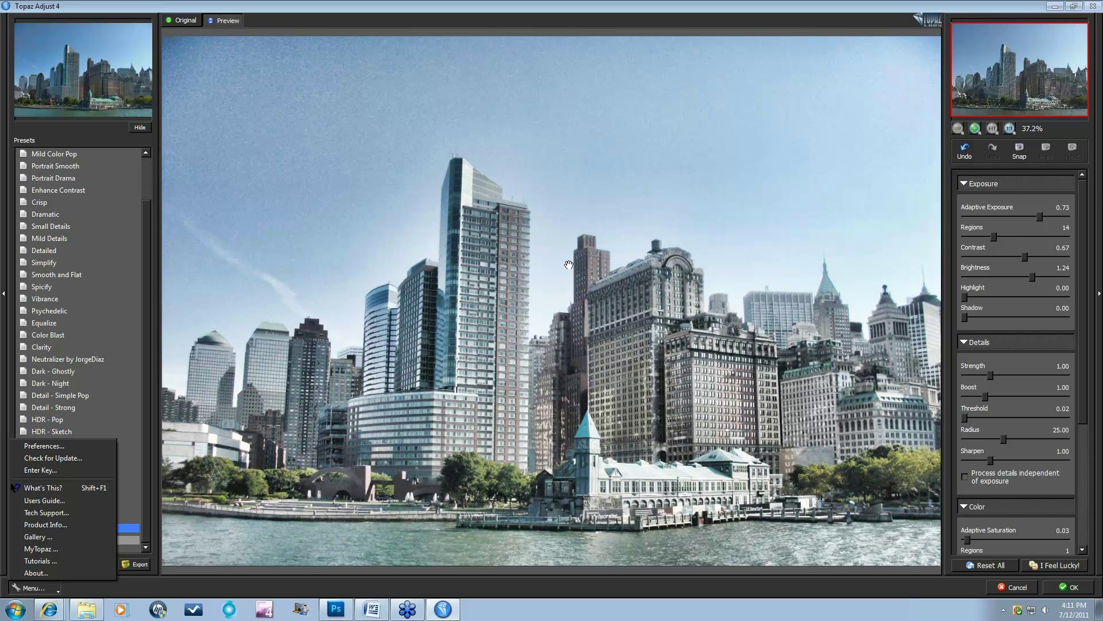
click(313, 138)
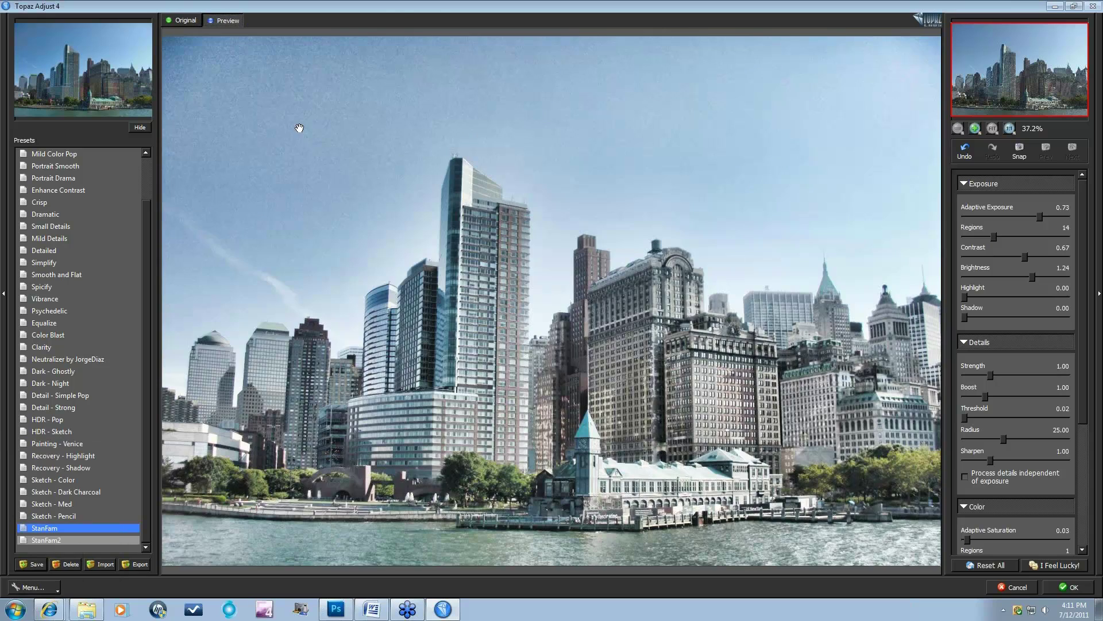
Step: Compare the original photo with the adjusted preview, and examine the buildings and sky enlarged and at 100% before fitting the whole image
click(185, 23)
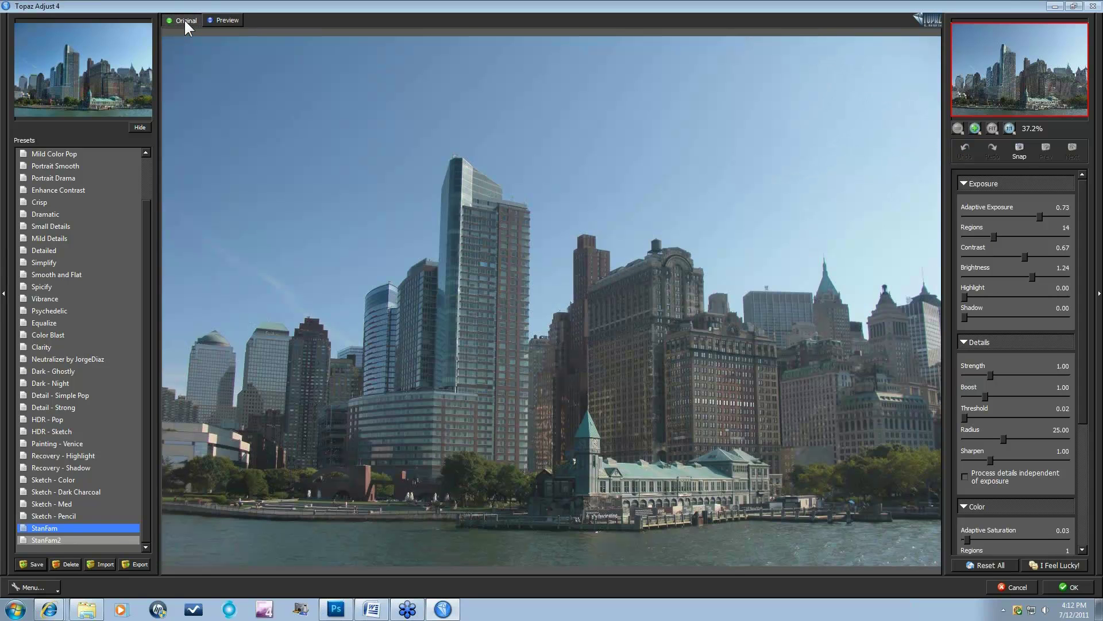
click(223, 20)
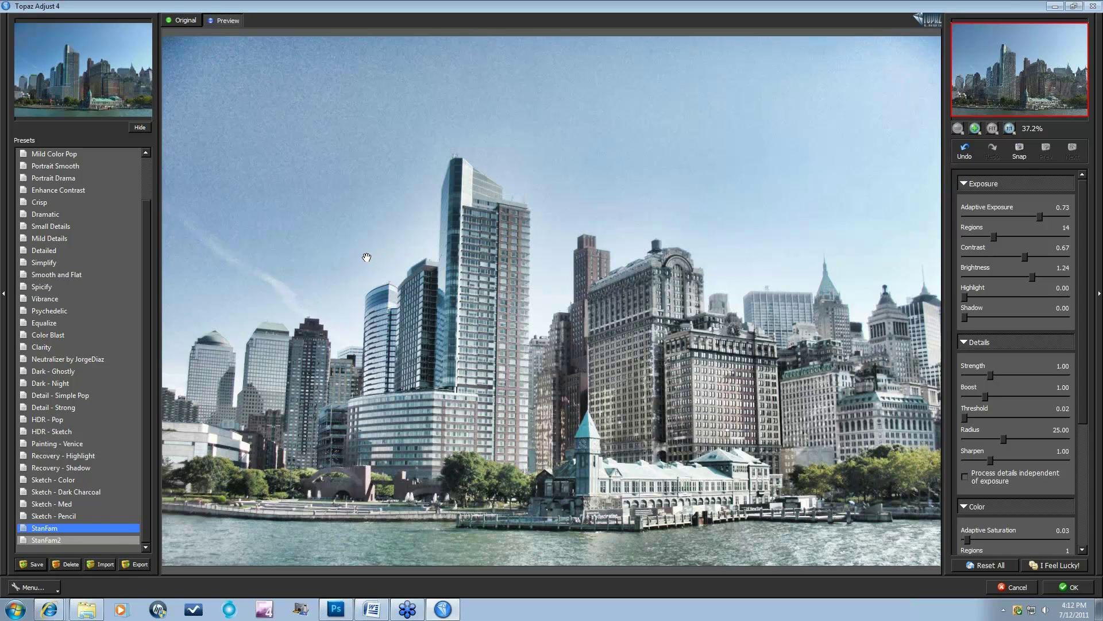
drag(367, 257, 366, 256)
click(976, 128)
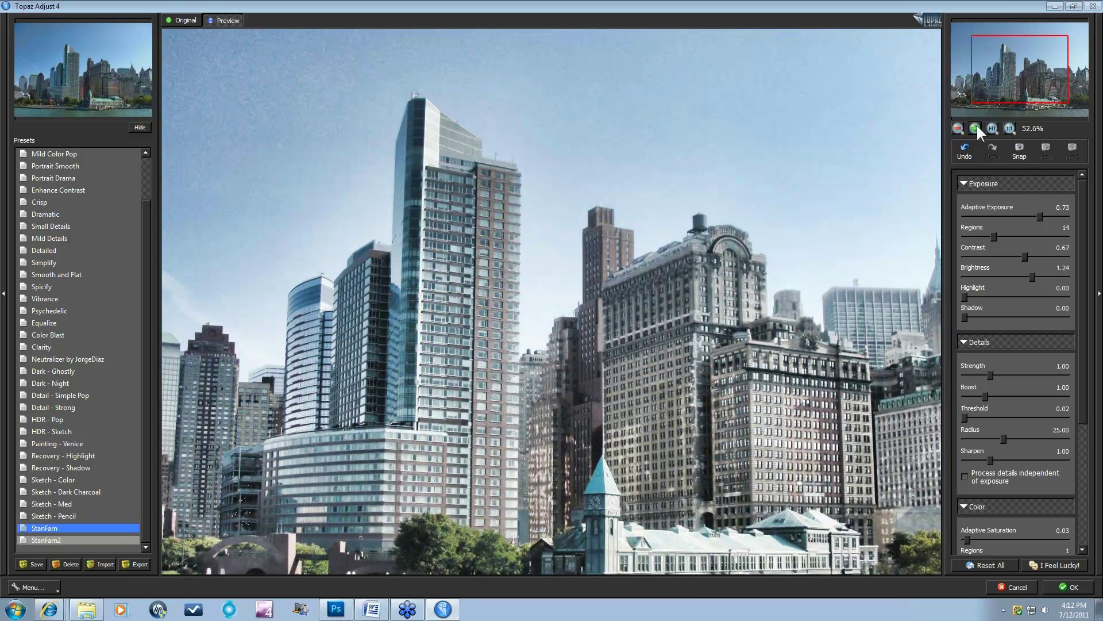
click(976, 127)
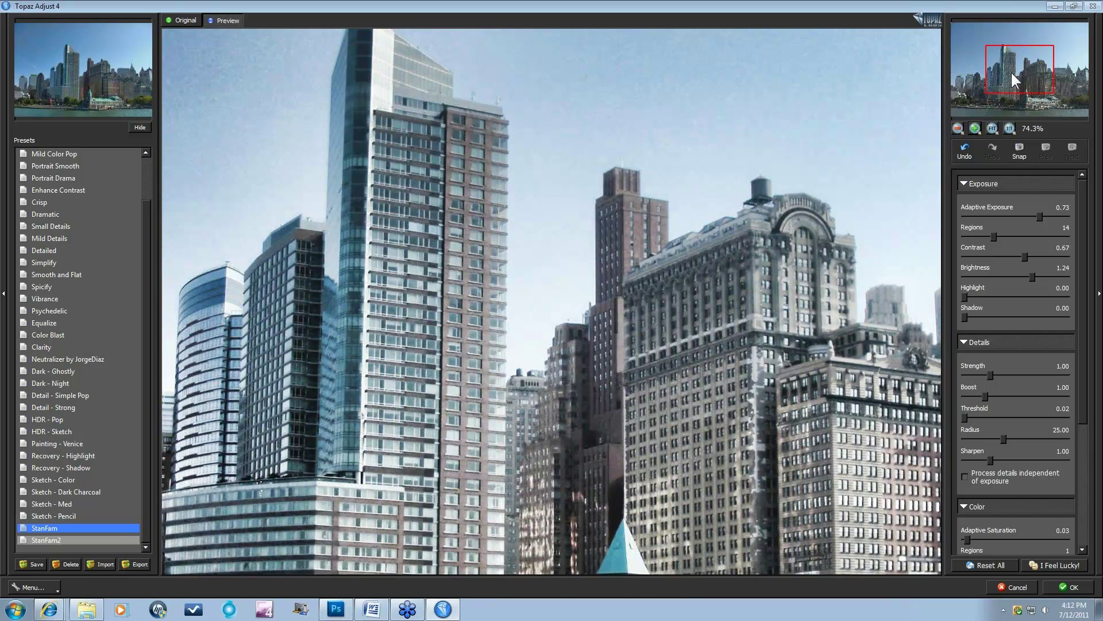
drag(1011, 71, 1006, 84)
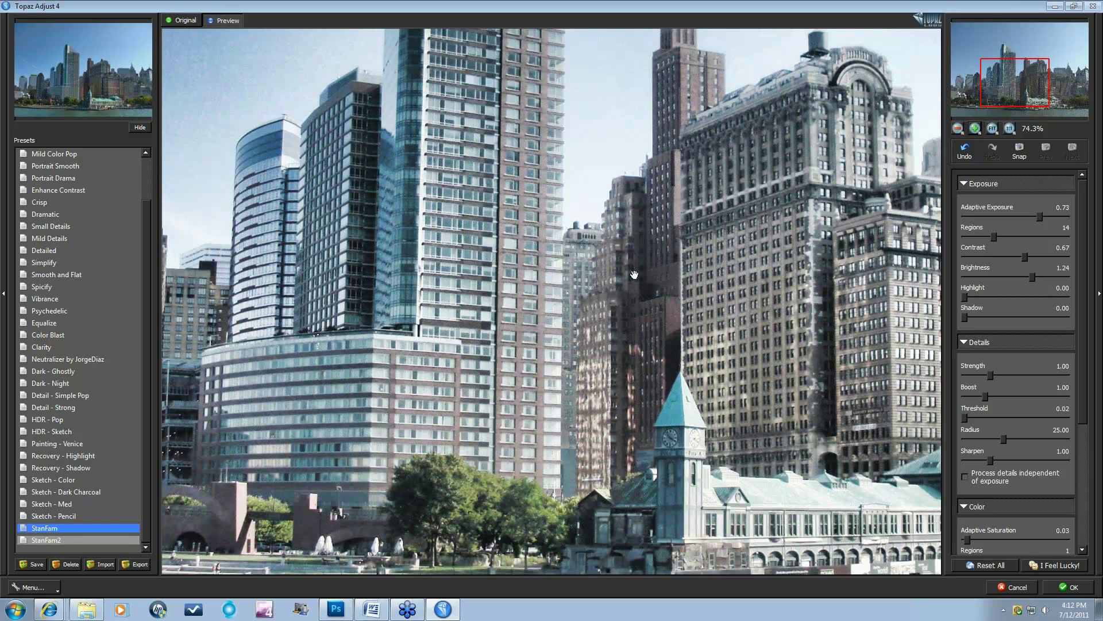
drag(1023, 83, 994, 56)
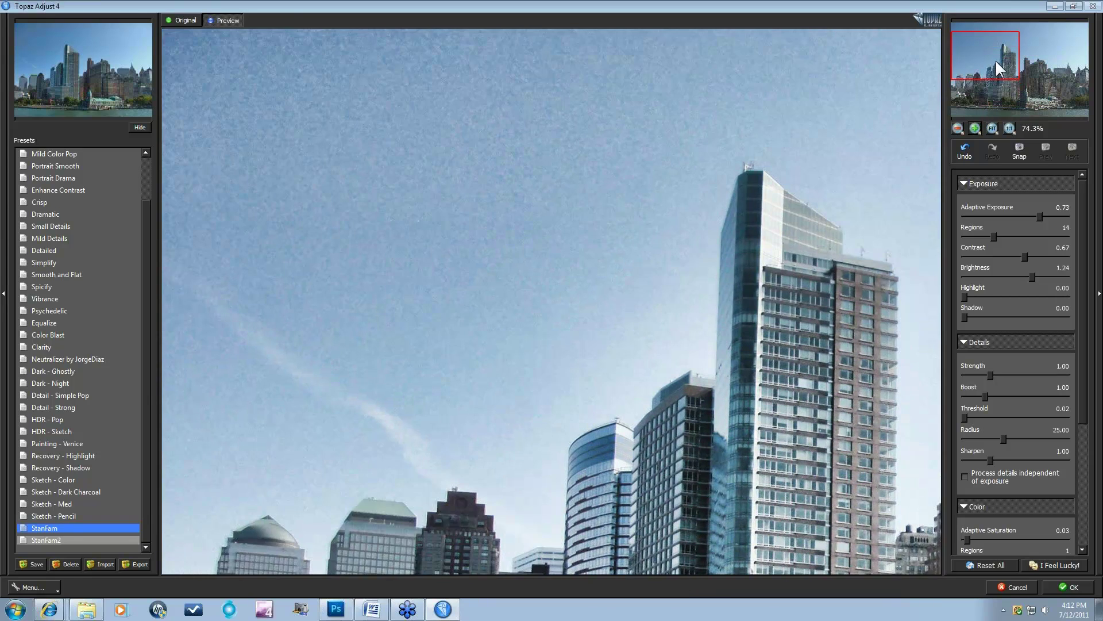
click(991, 127)
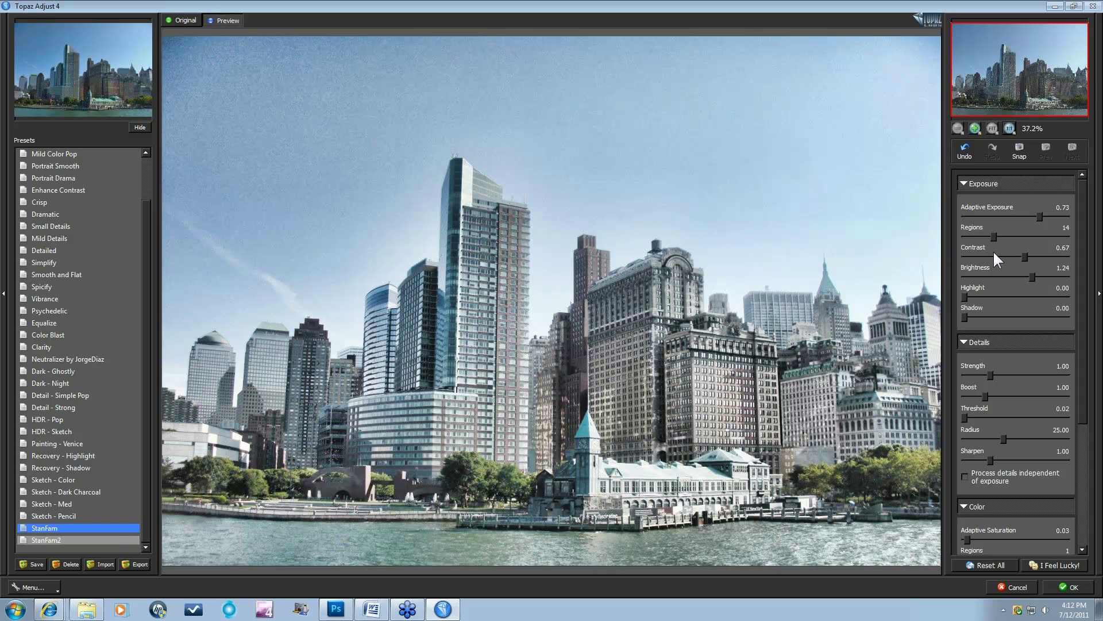
click(1009, 128)
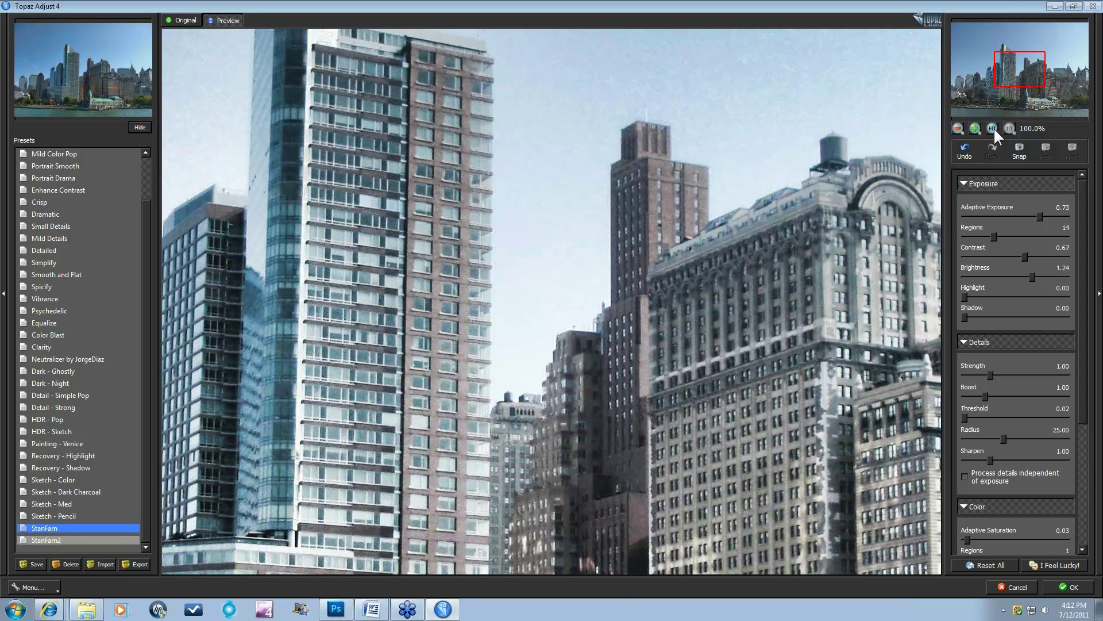
click(993, 128)
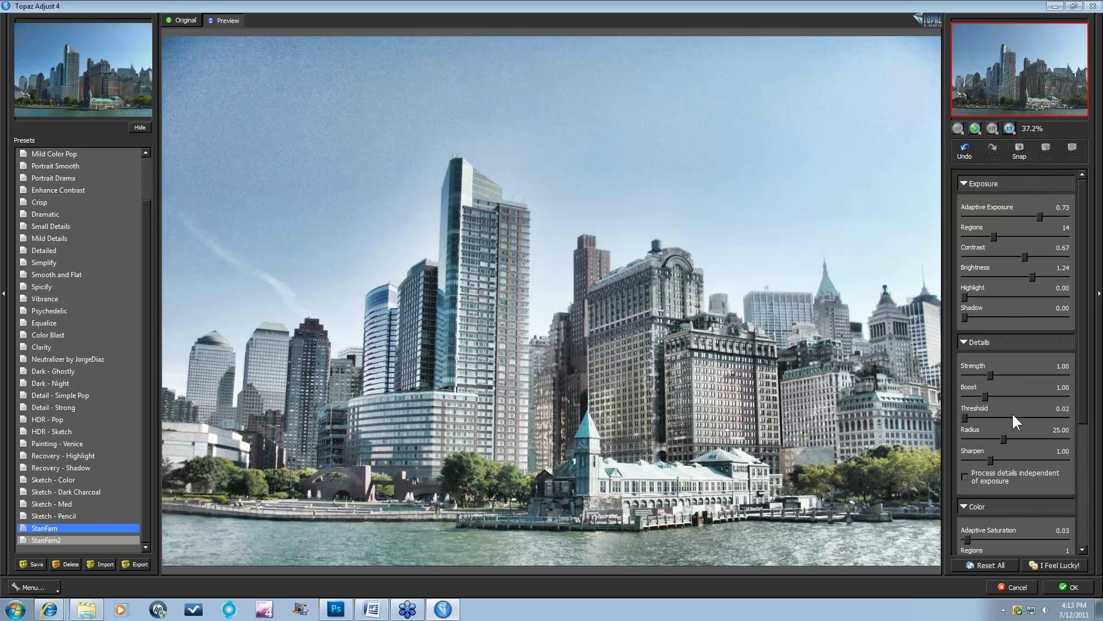
Step: Capture snapshots of the settings while changing Regions to 38, Contrast to -3.02 and Brightness to -1.24 in the Exposure section
click(1020, 149)
drag(994, 236, 1042, 234)
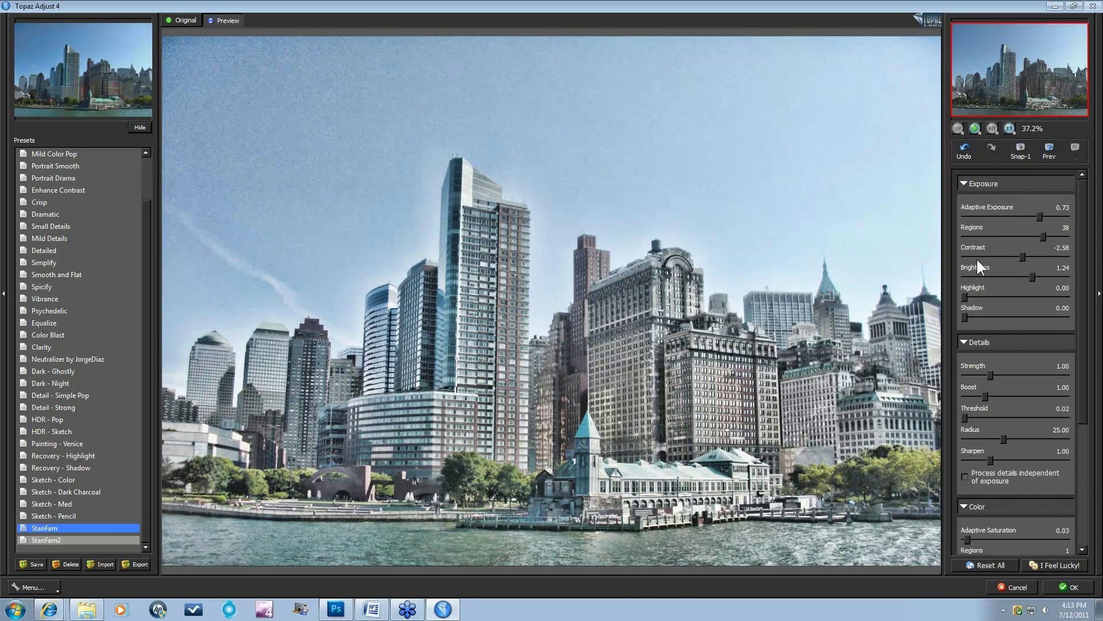
click(977, 258)
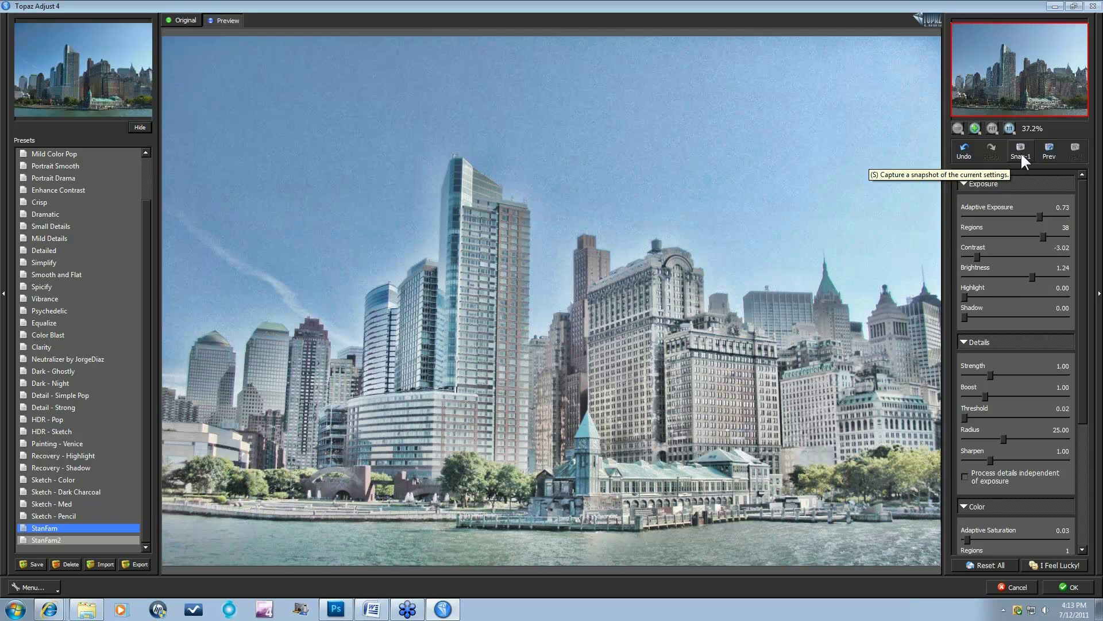
click(1021, 149)
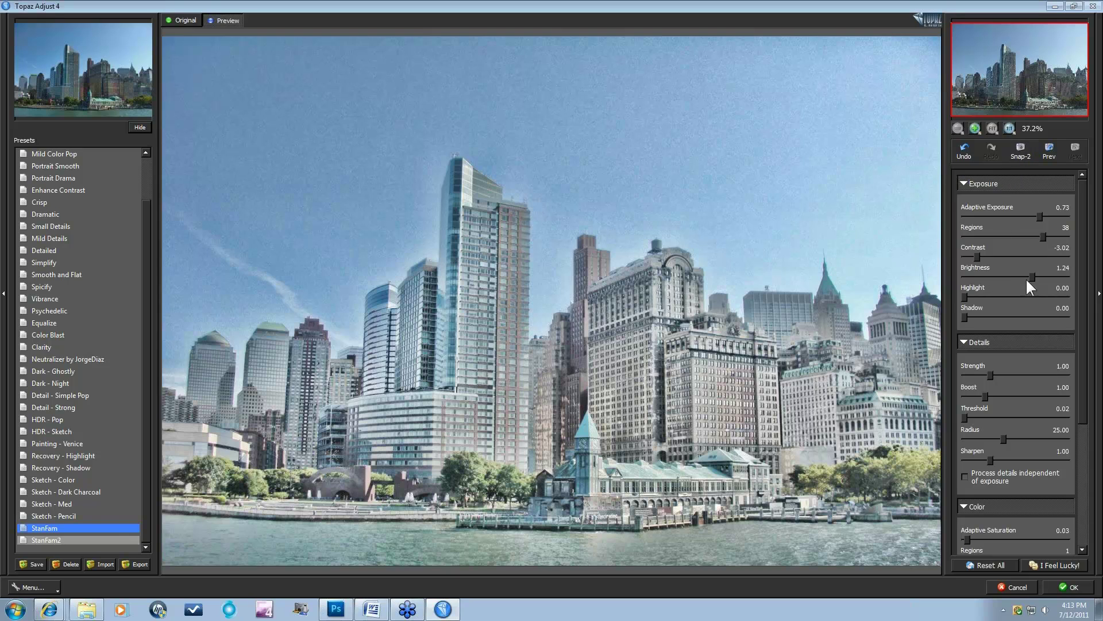
drag(1012, 276, 999, 277)
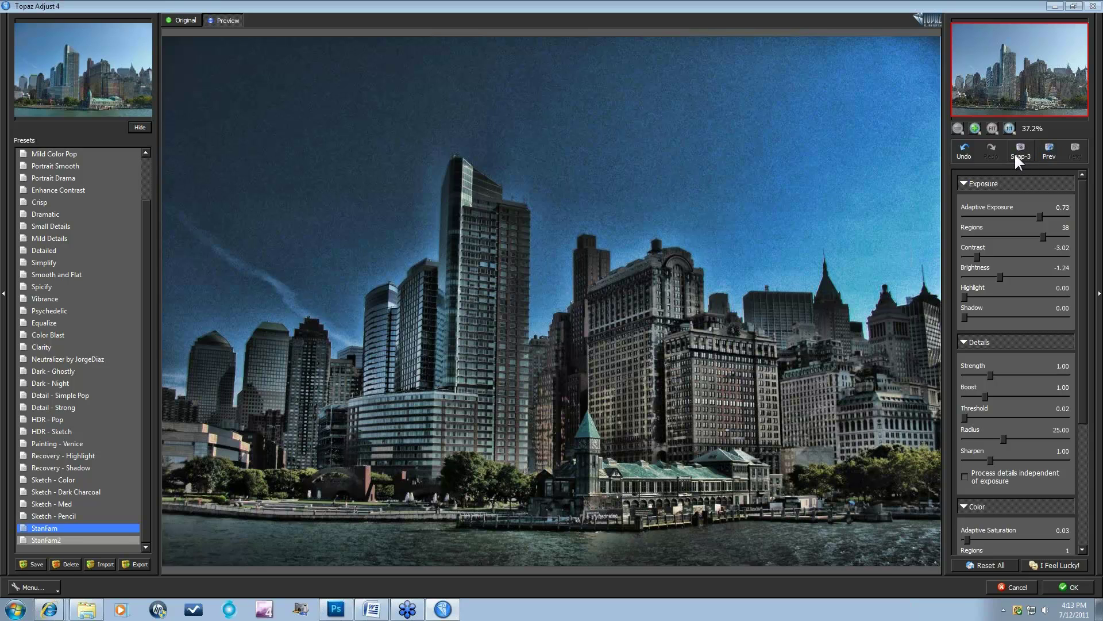
Step: Recall the previous and next snapshots in turn to compare the three stored looks, finishing on the second snapshot
click(1050, 148)
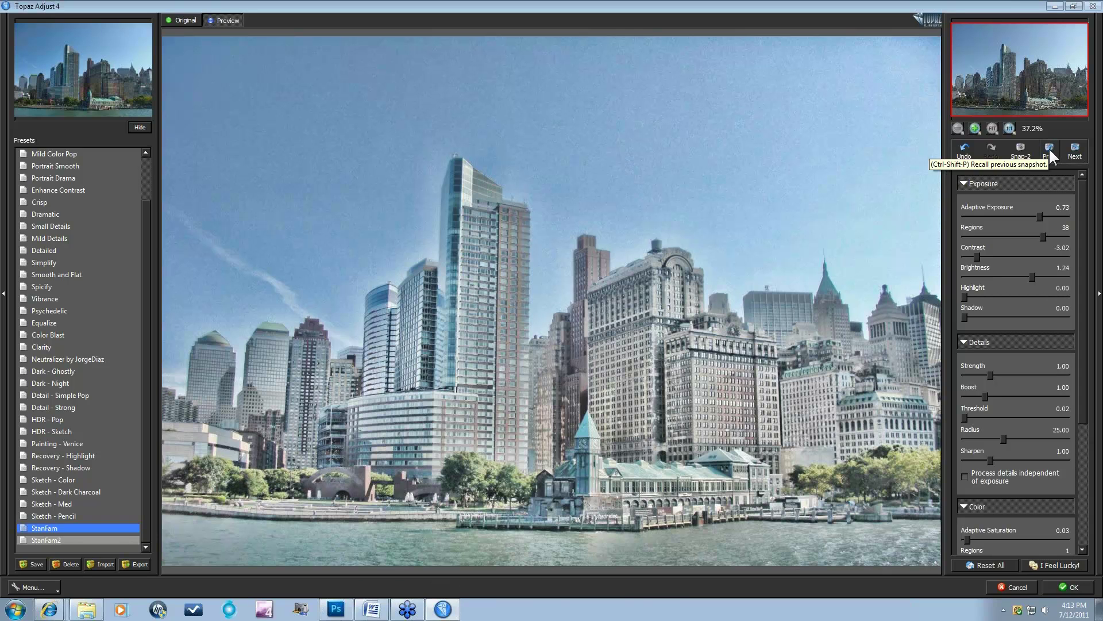
click(1049, 148)
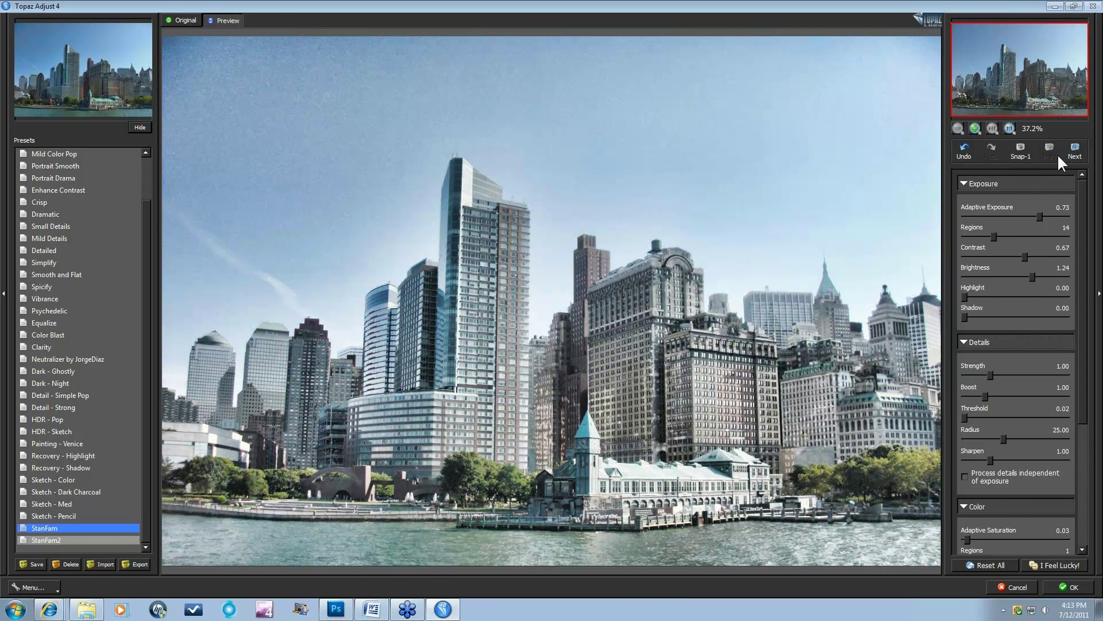
click(1075, 153)
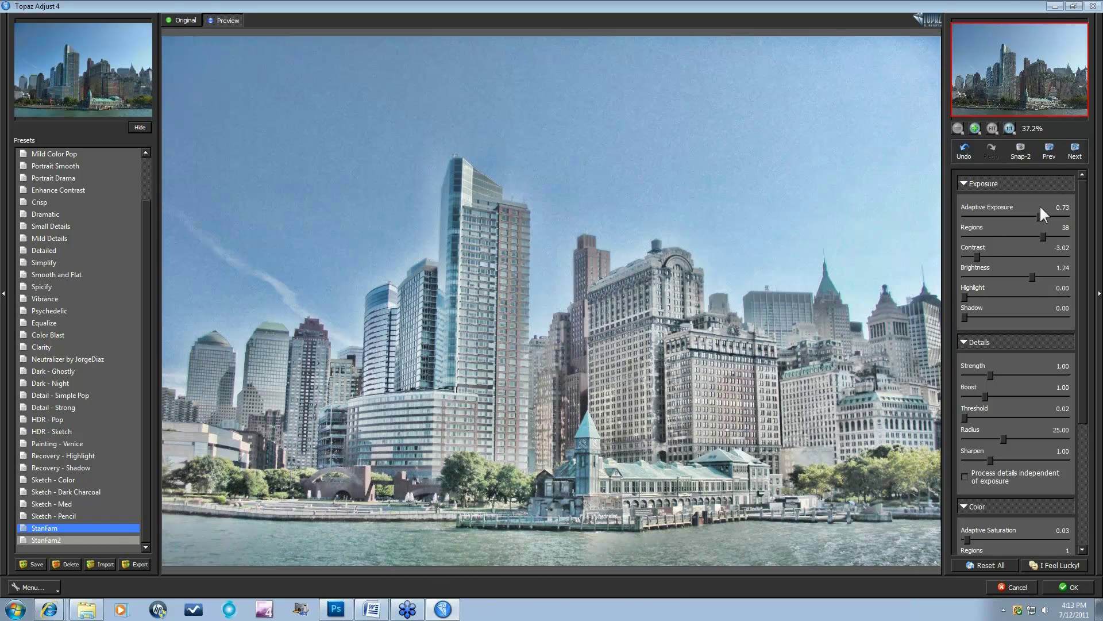
click(1073, 154)
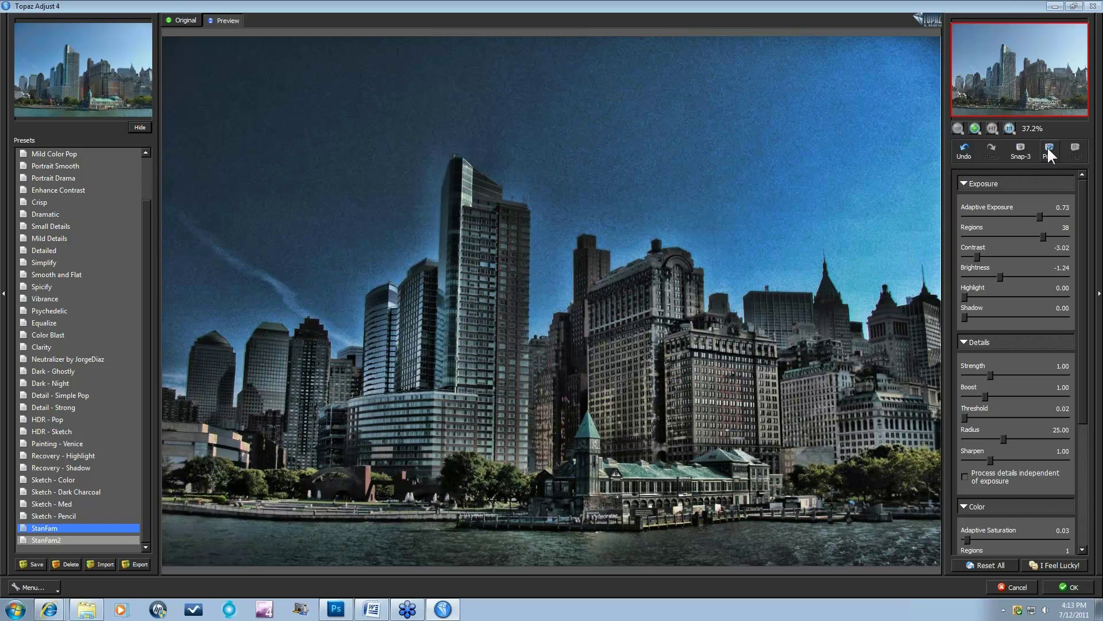
click(1048, 150)
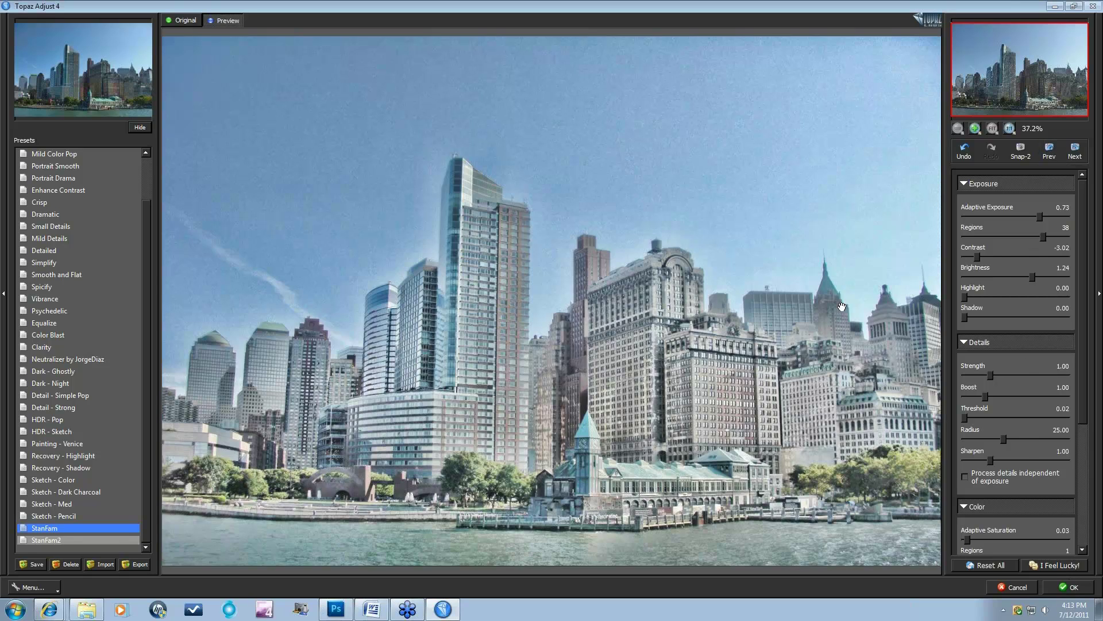
Step: Collapse the Exposure, Details, Color and Noise adjustment sections
click(972, 188)
click(967, 202)
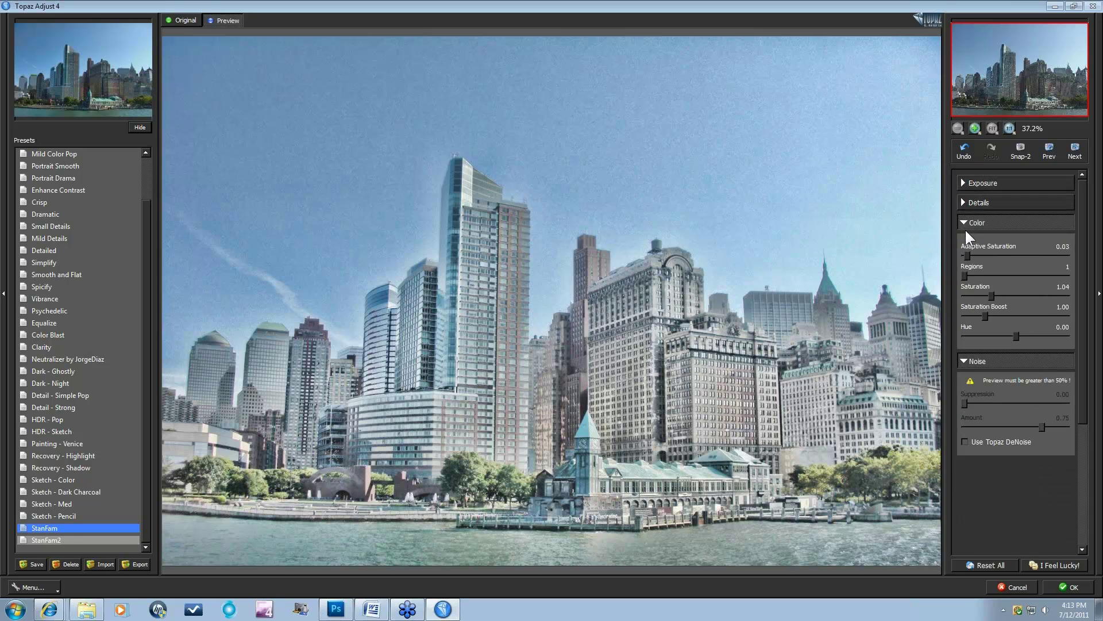
click(968, 222)
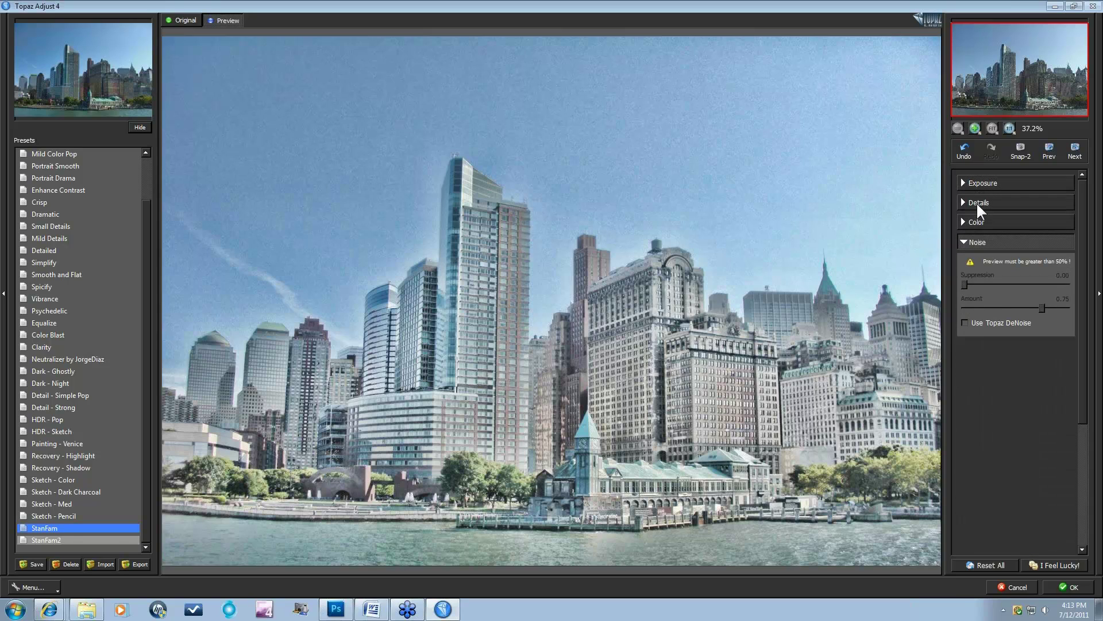
click(970, 240)
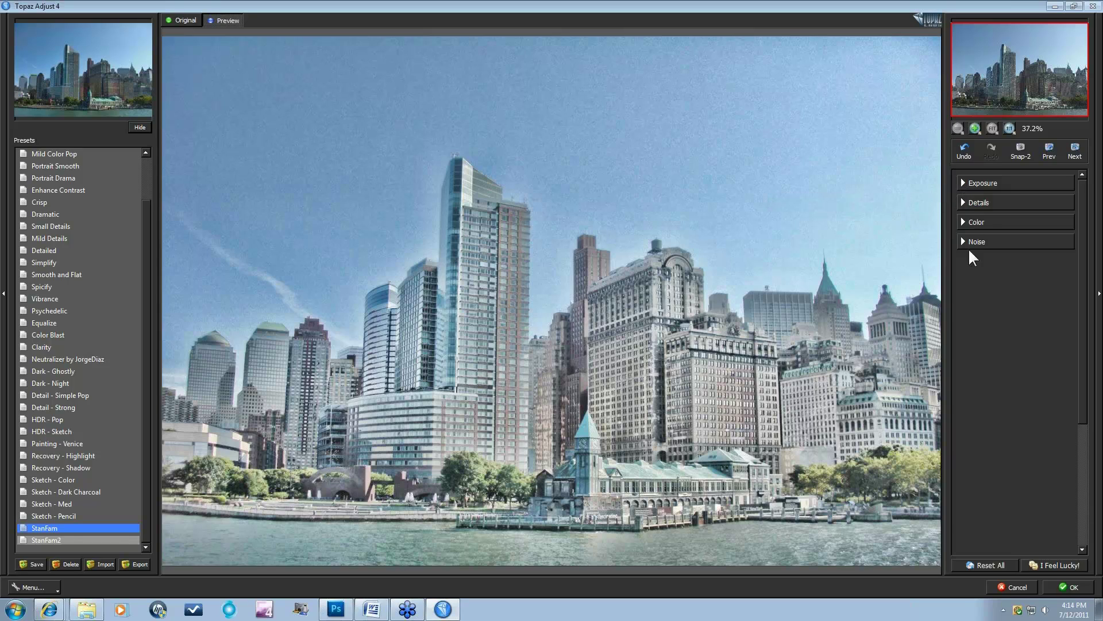
Step: Reset all adjustments and try several random looks with I Feel Lucky, showing the Exposure settings along the way
click(985, 564)
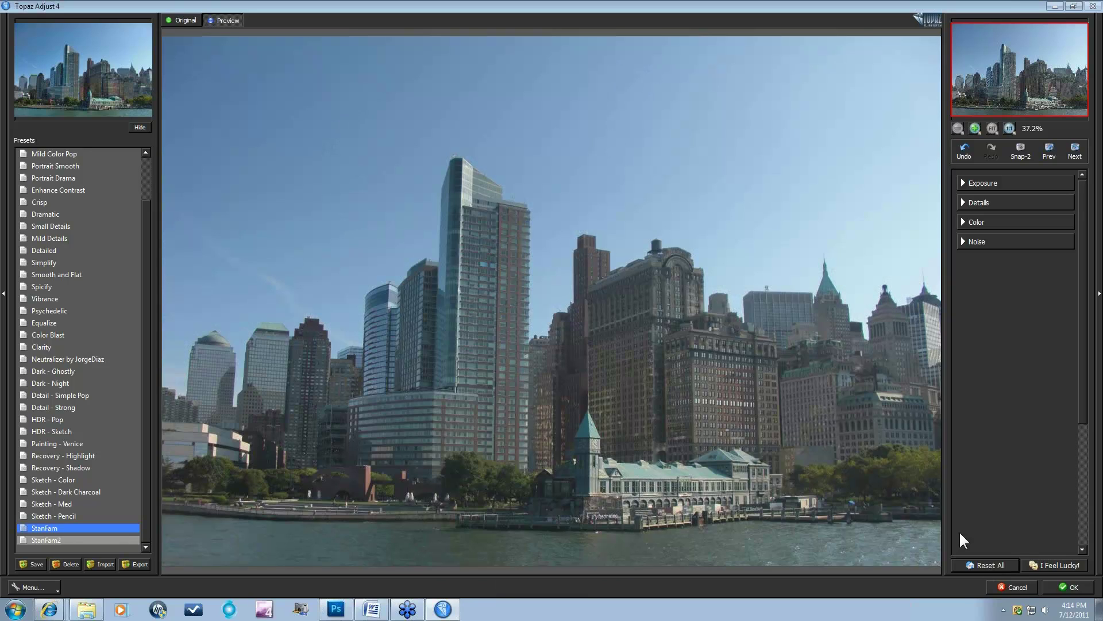
click(1054, 564)
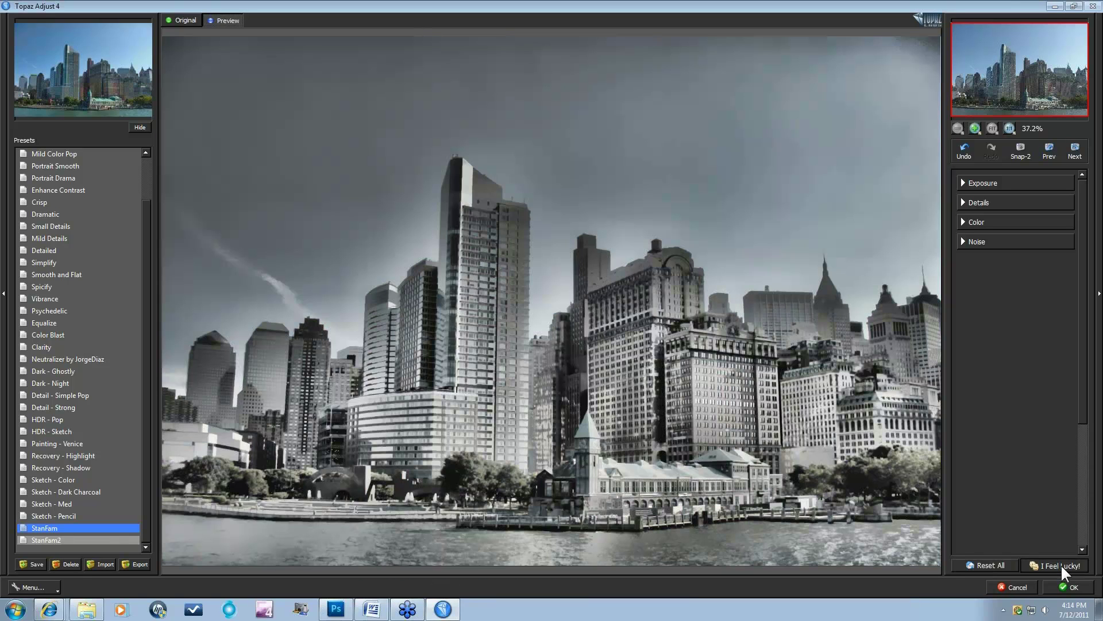
click(1061, 563)
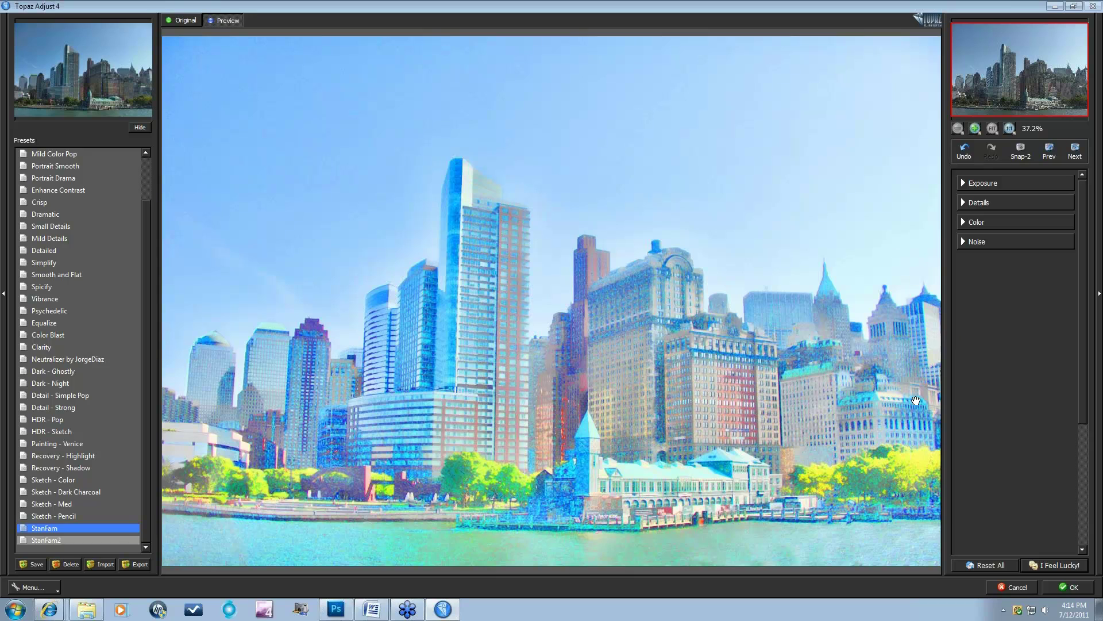
click(963, 183)
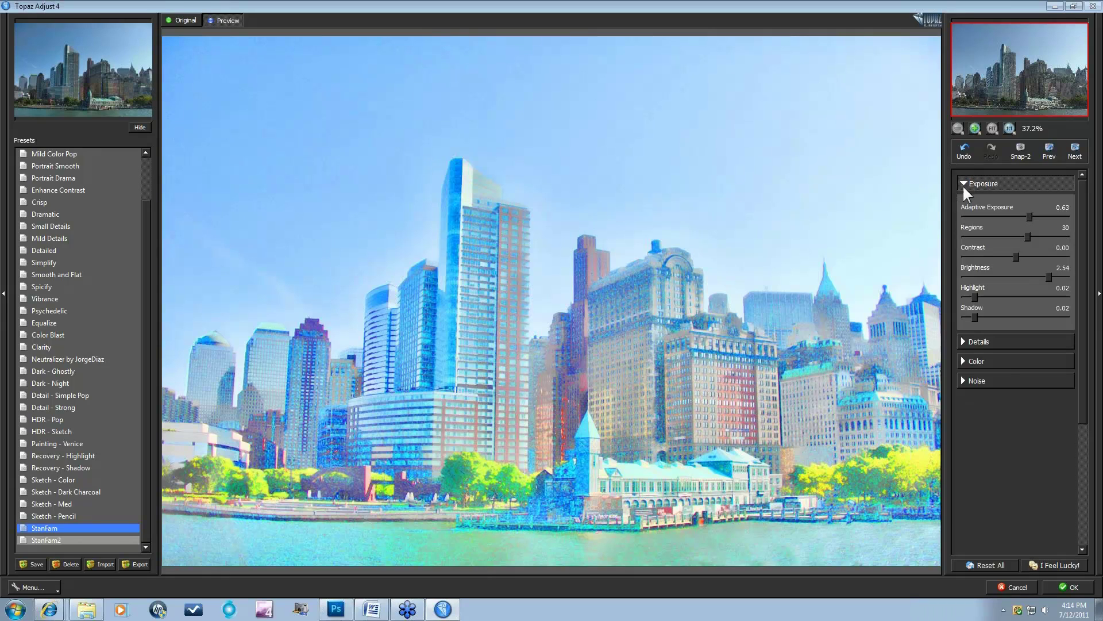
click(1061, 568)
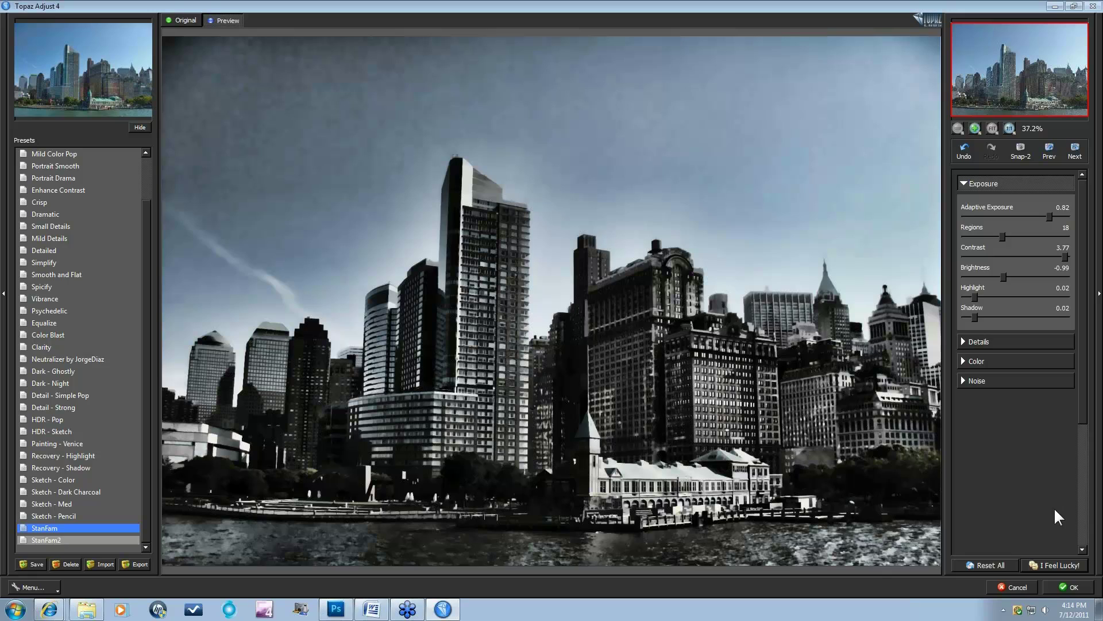
click(1069, 563)
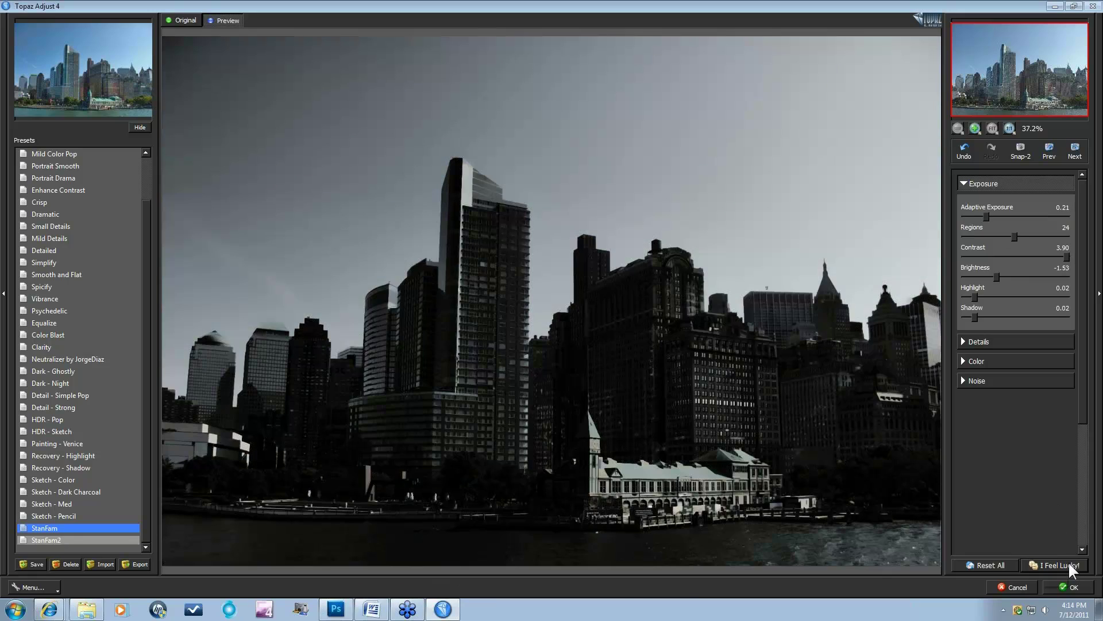
click(1069, 563)
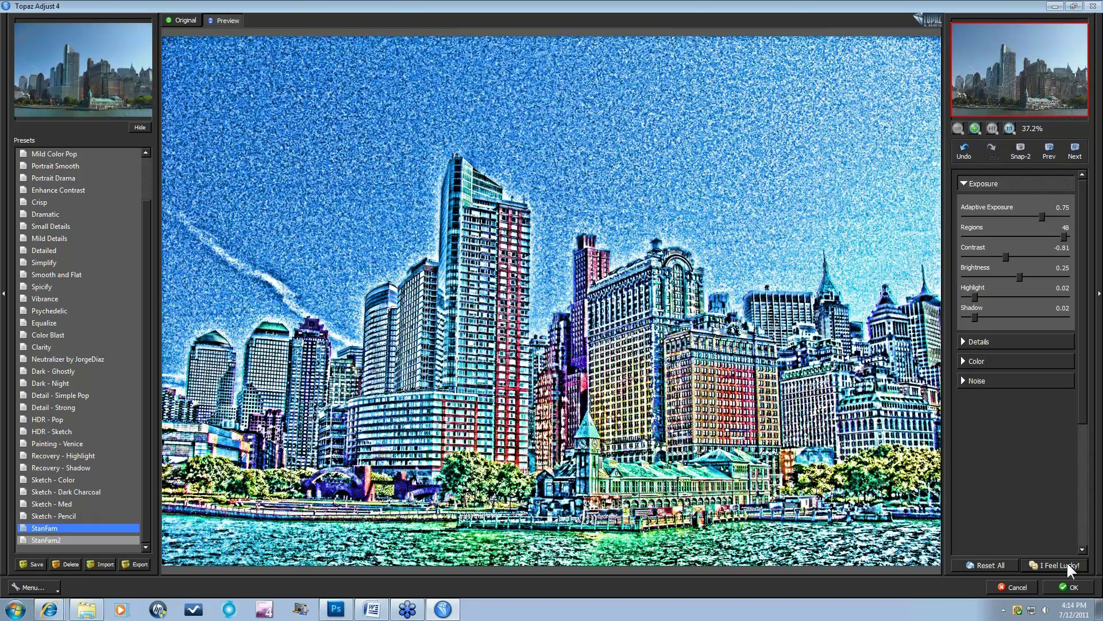
click(1060, 563)
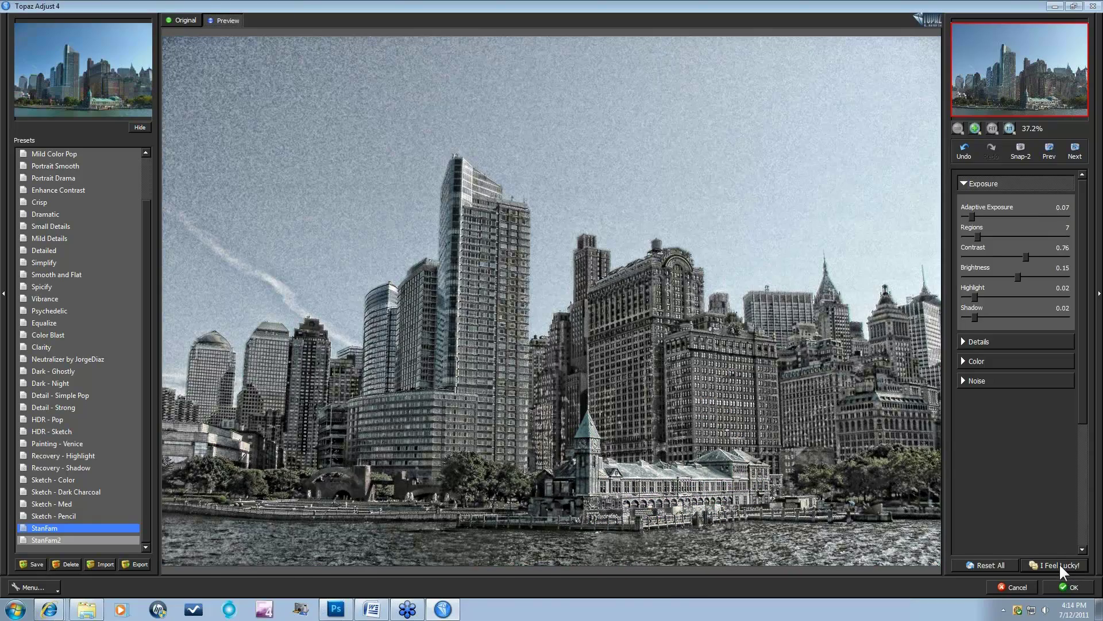
click(1059, 563)
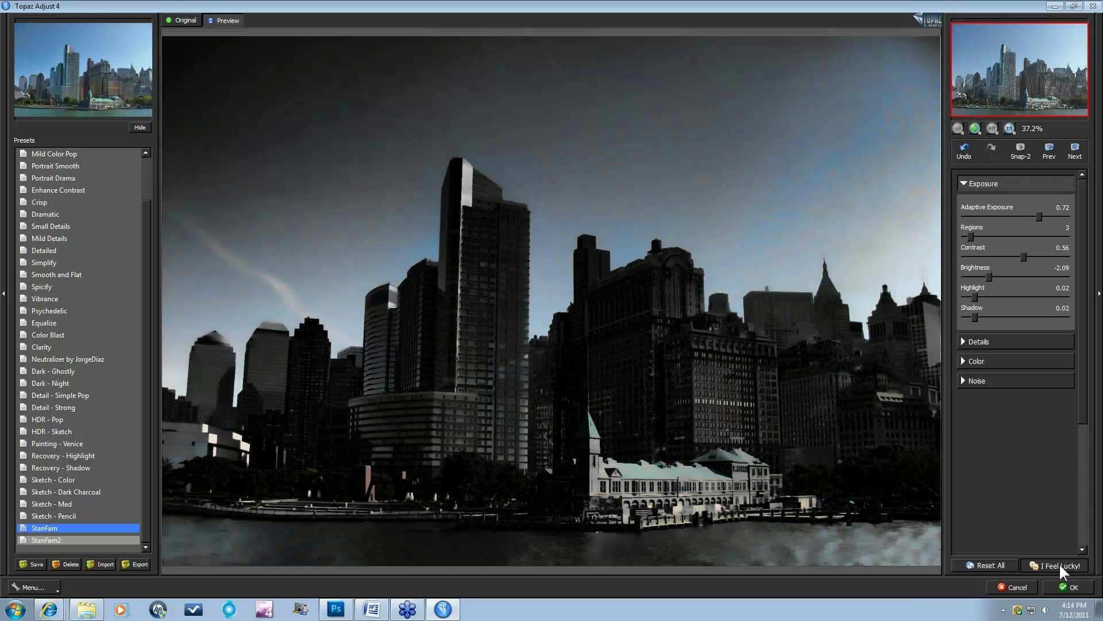
click(1059, 563)
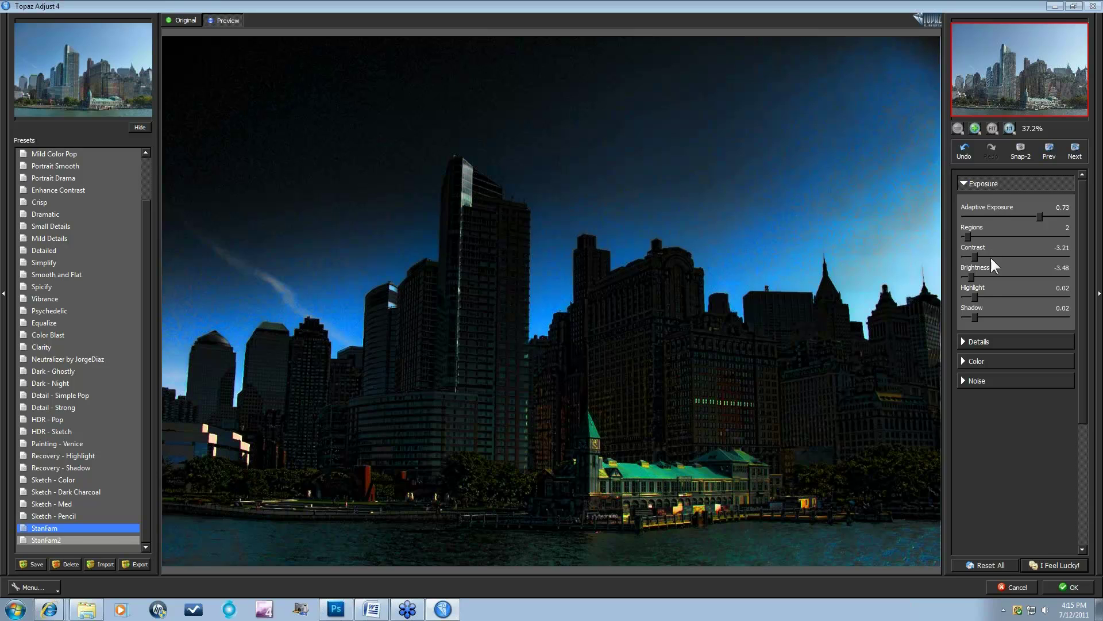
Step: Reset all adjustments, collapse the Exposure section, and apply the Exposure Correction preset
click(993, 566)
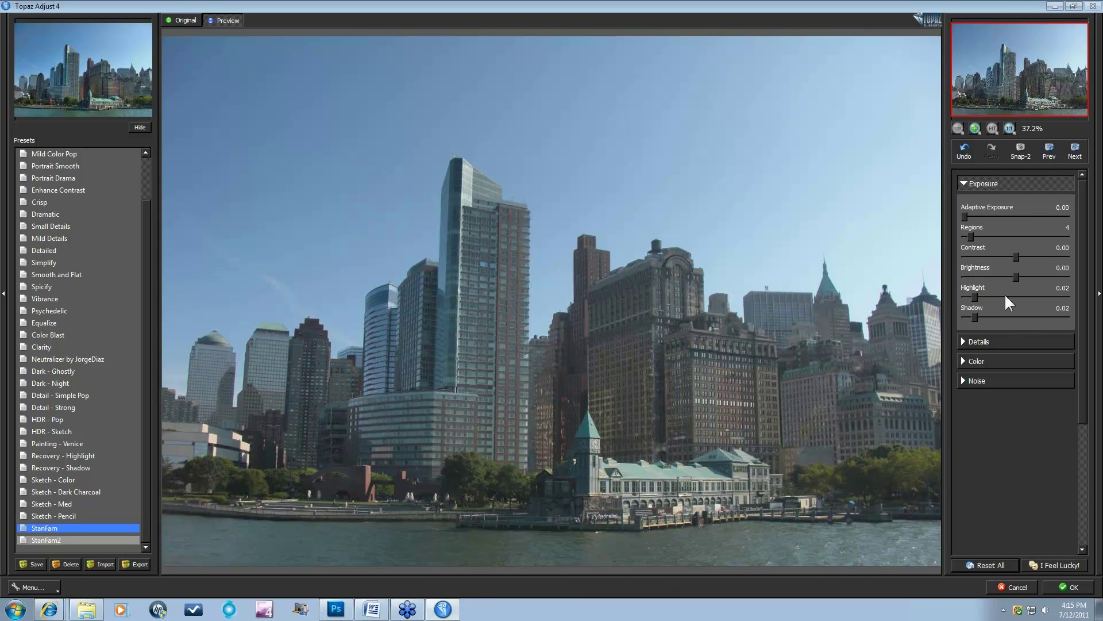
click(963, 184)
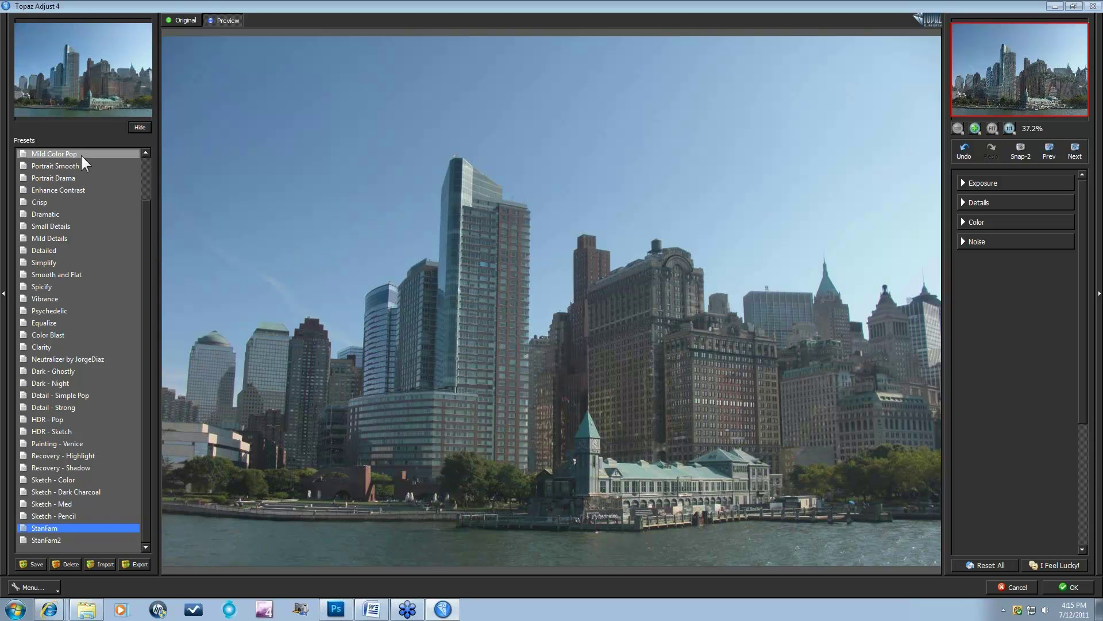
drag(144, 217, 140, 163)
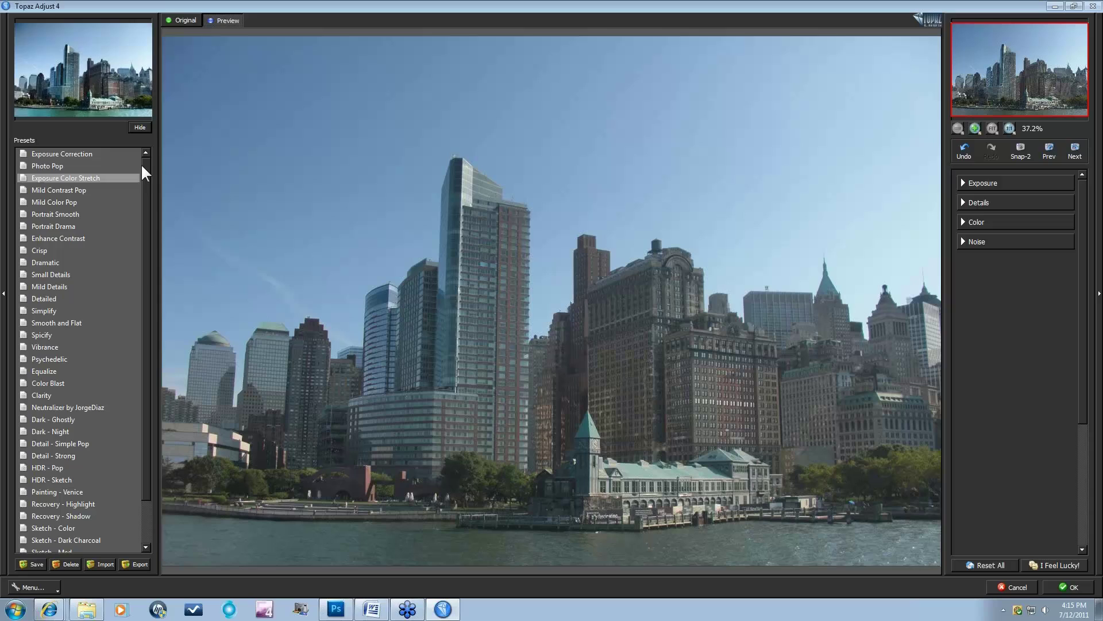
click(75, 154)
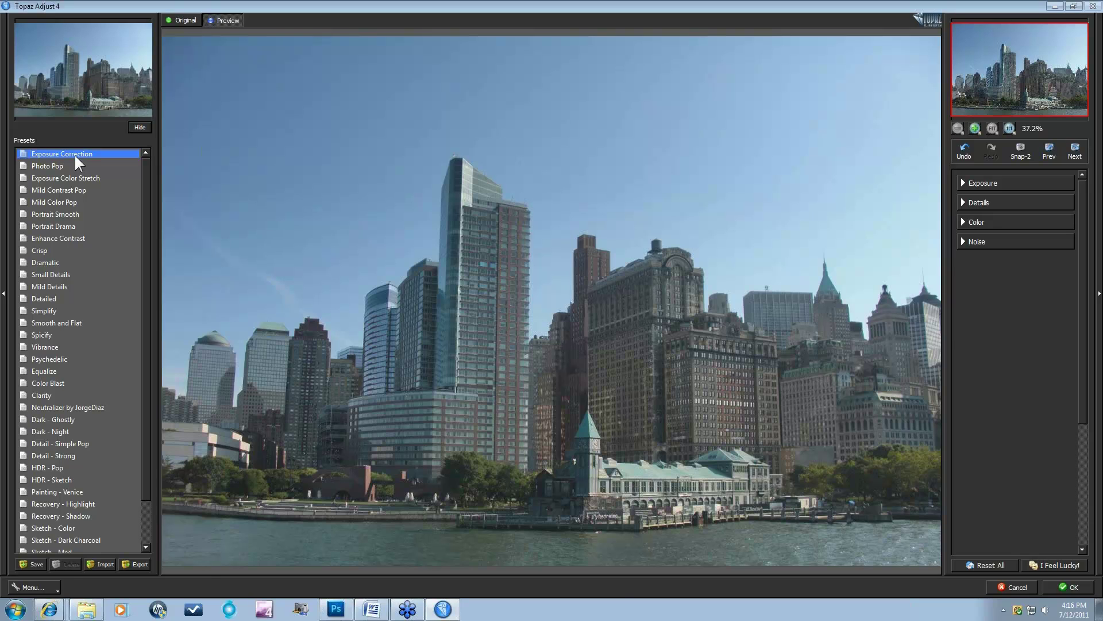
Step: Apply the presets one after another from Photo Pop through Crisp, and compare the Crisp look with the original photo
key(Down)
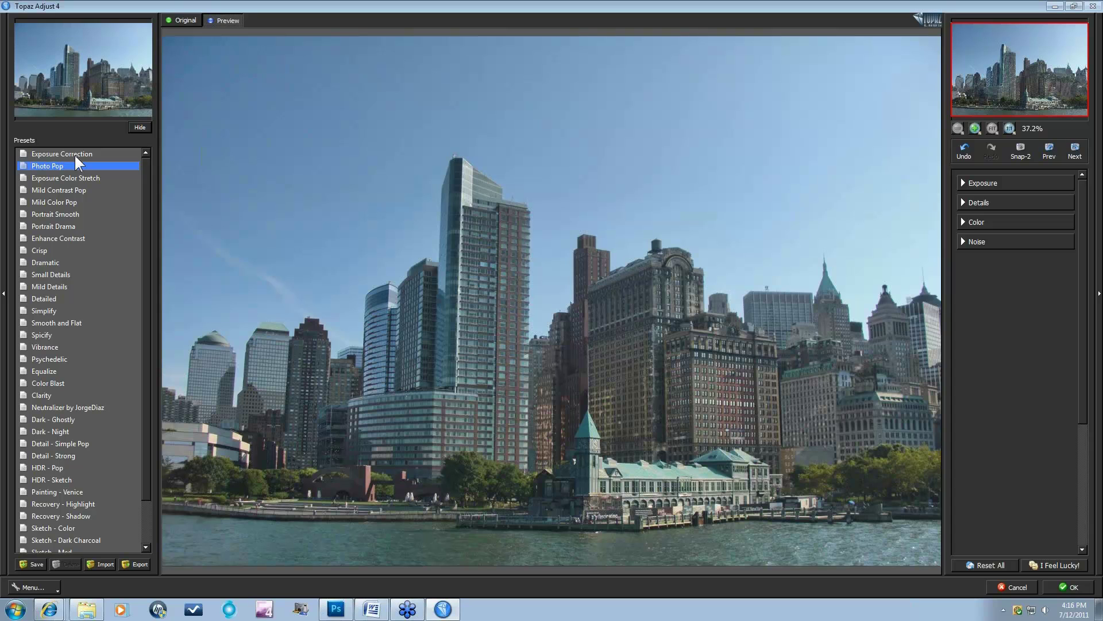
key(Down)
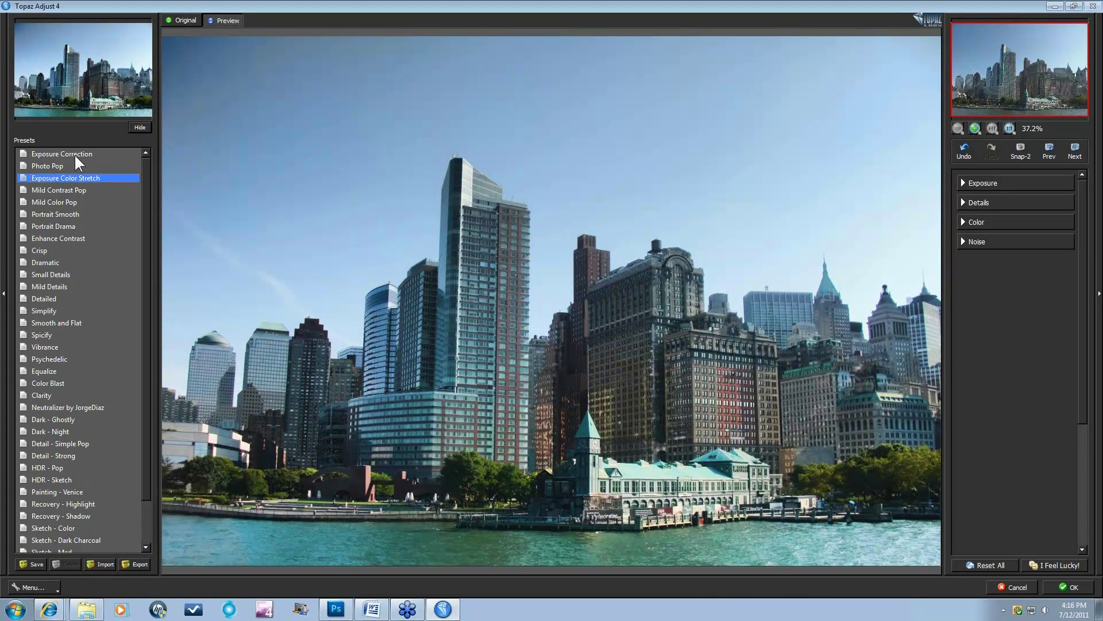
key(Down)
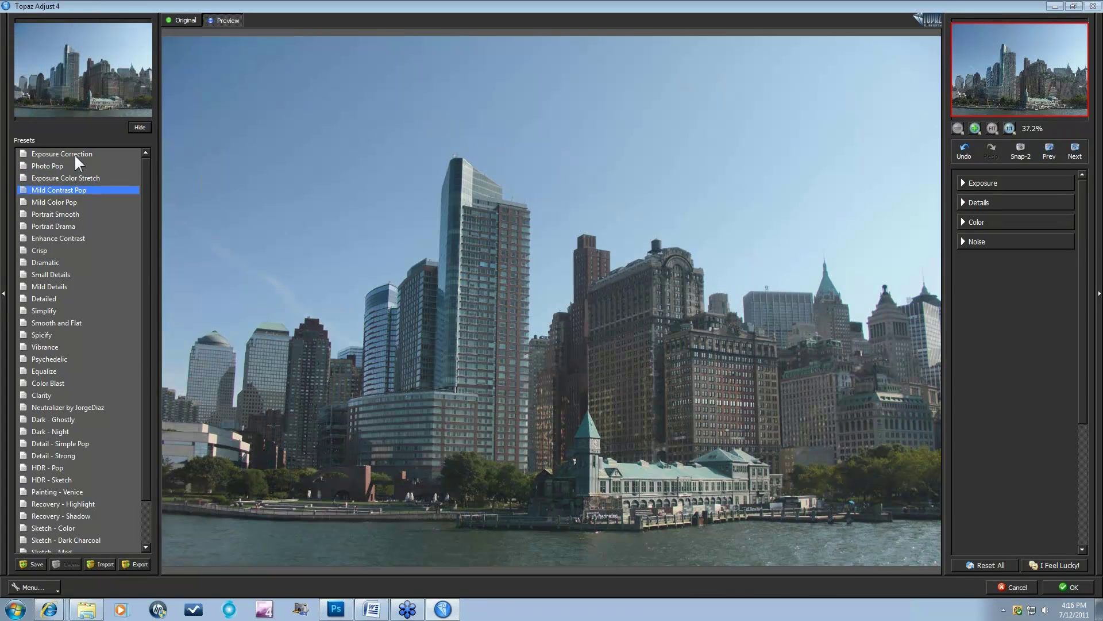
key(Down)
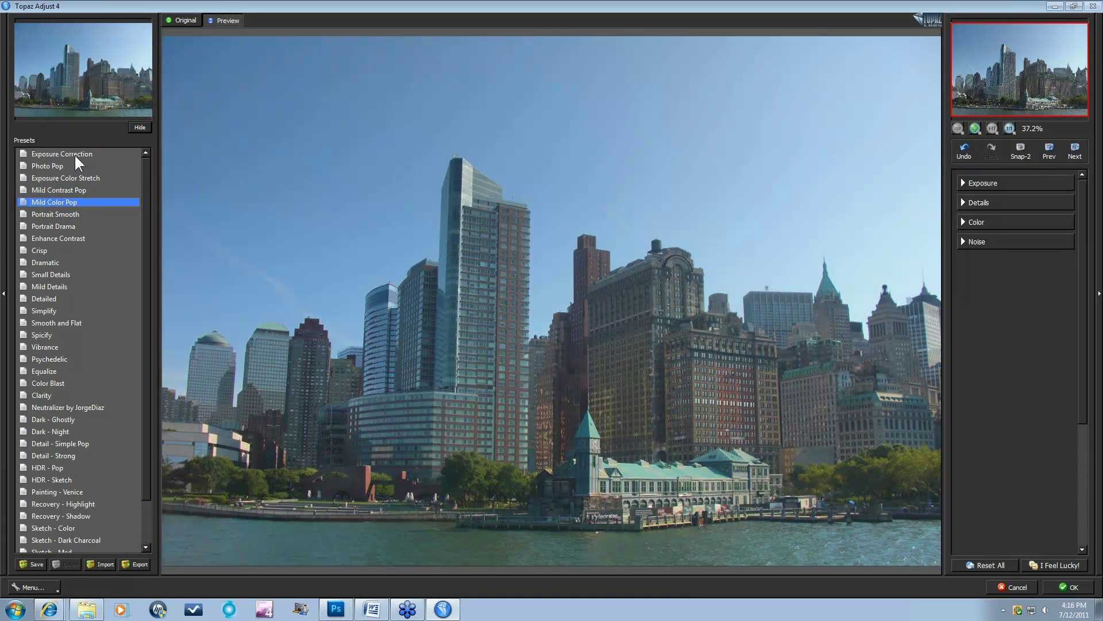
key(Down)
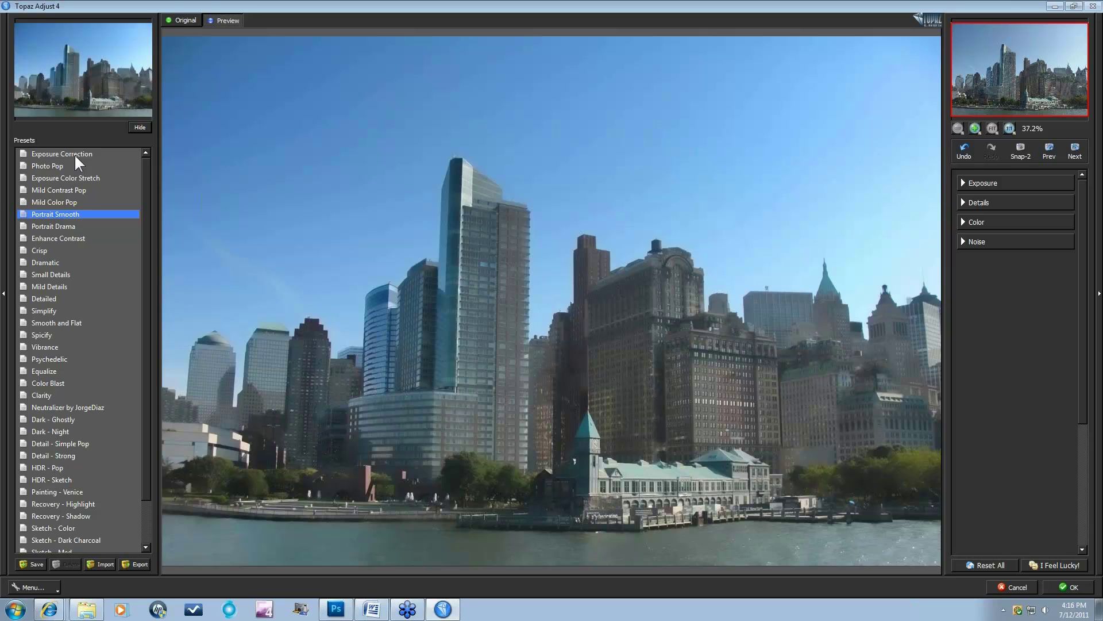
key(Down)
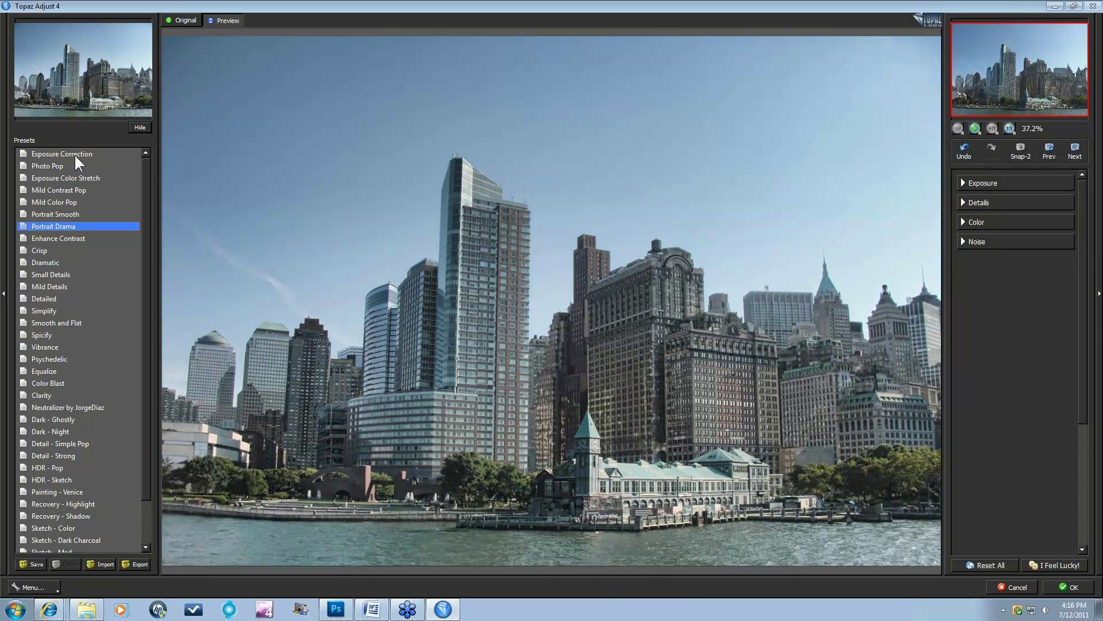
key(Down)
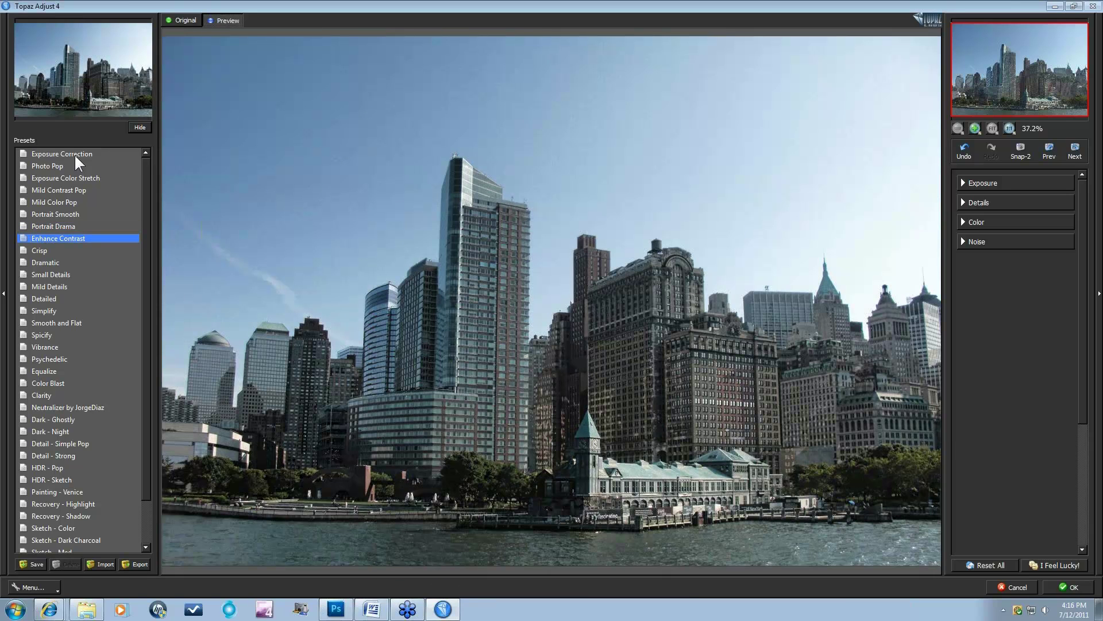
key(Down)
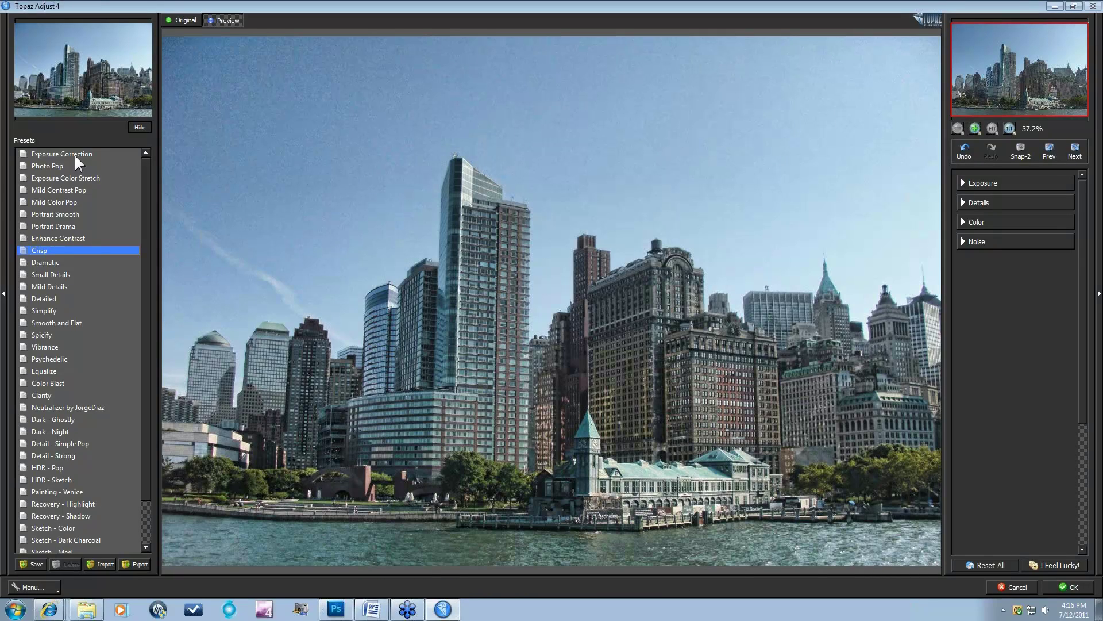
click(429, 216)
mouse_move(489, 233)
mouse_down()
mouse_move(500, 233)
mouse_move(514, 432)
mouse_move(515, 345)
mouse_up()
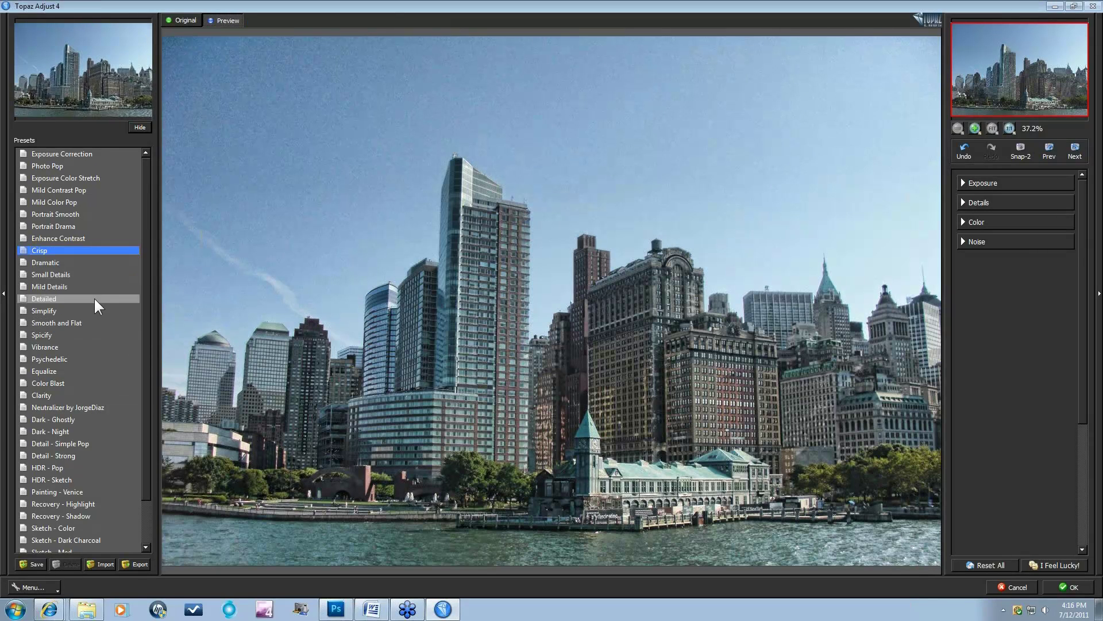
Step: Apply the Spicify preset and compare the result twice with the original photo
click(90, 334)
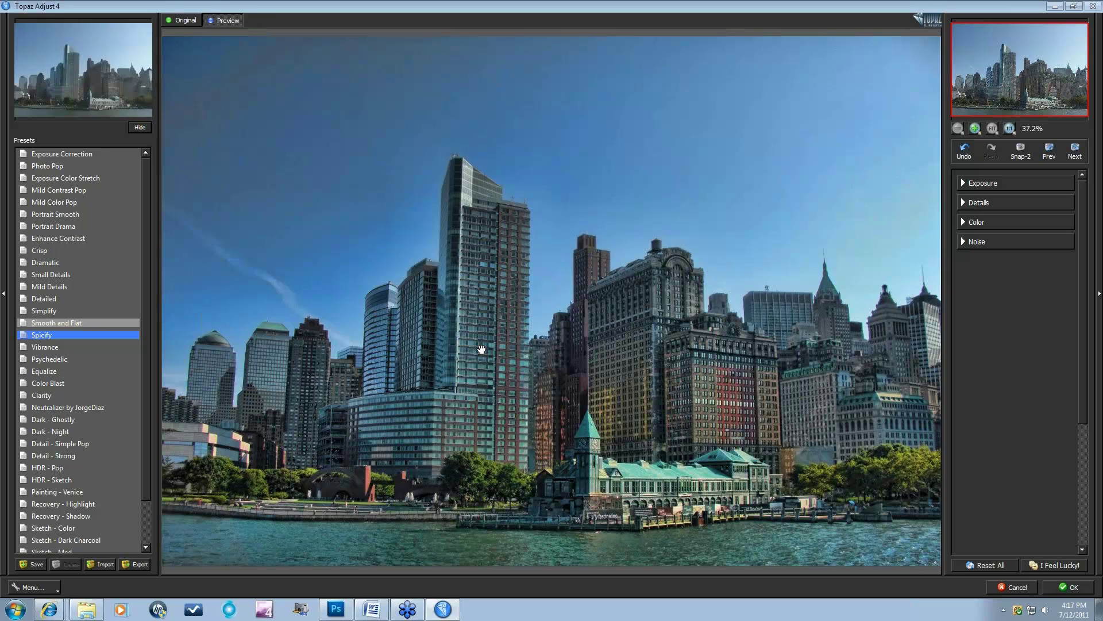
click(482, 349)
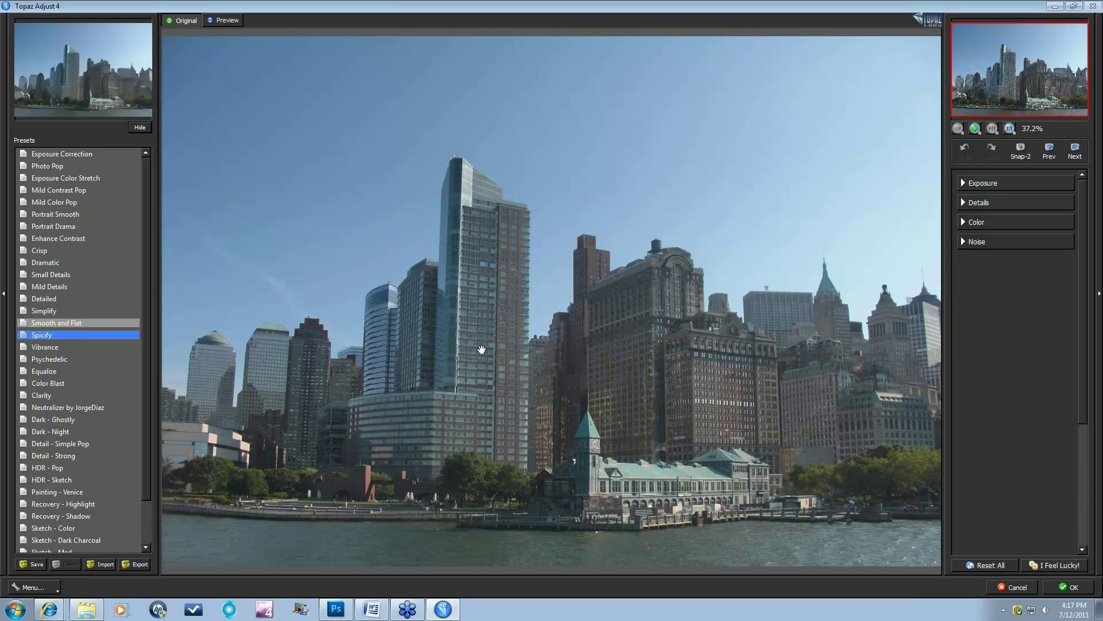
click(482, 349)
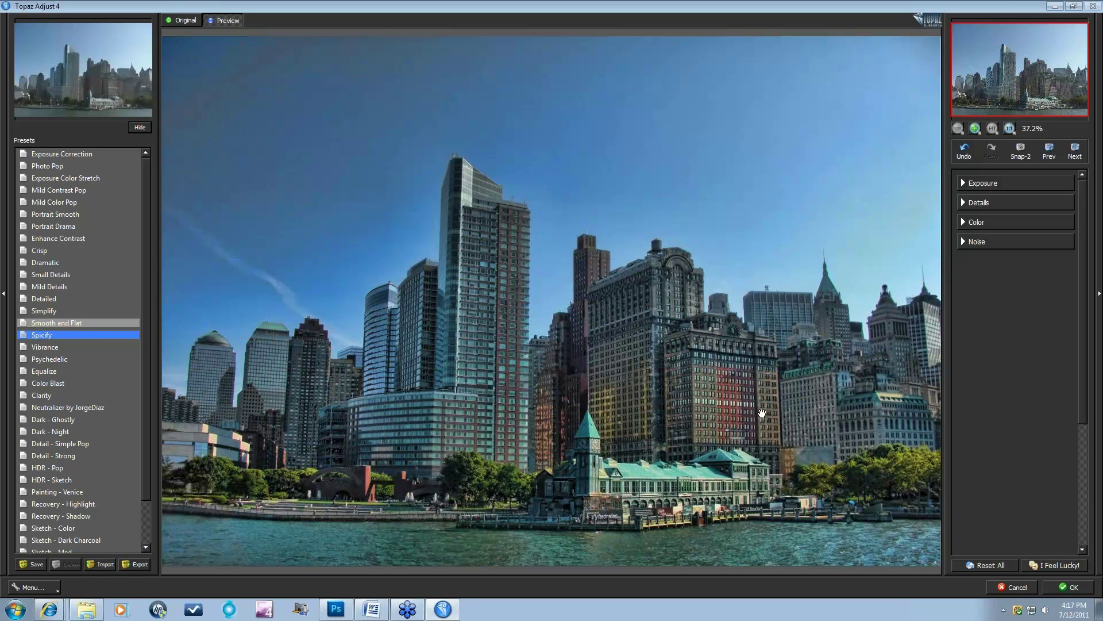
click(562, 375)
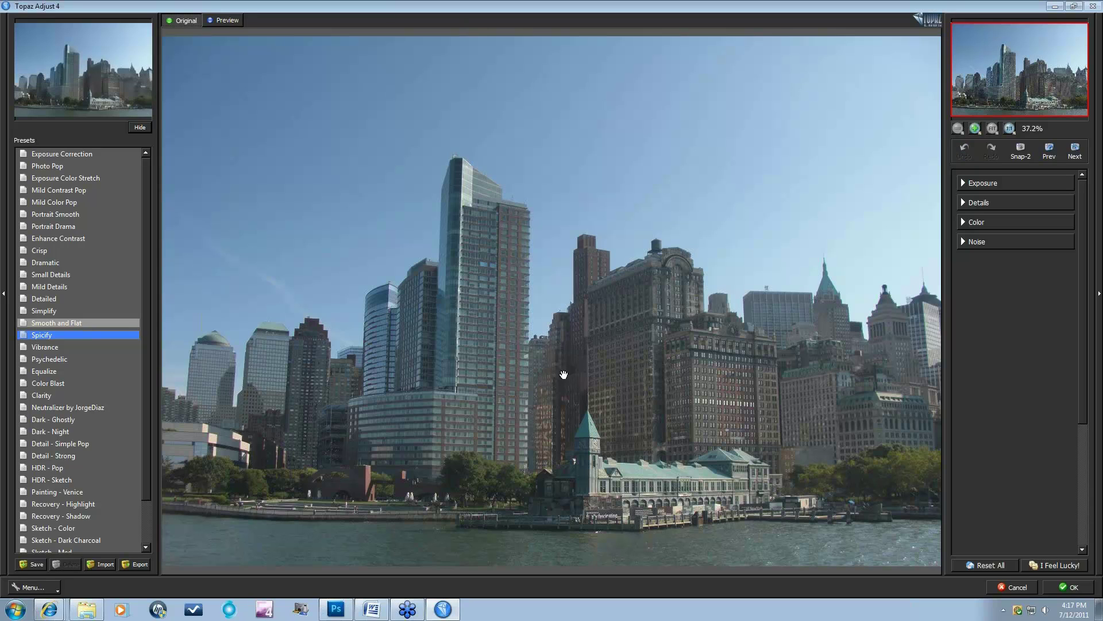
click(563, 375)
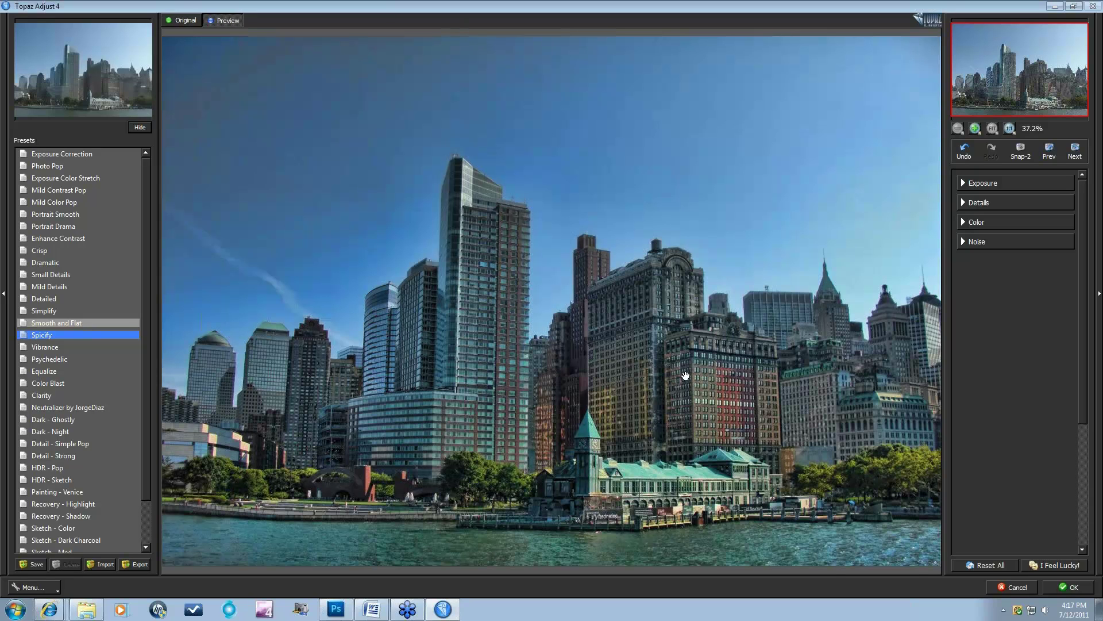
Step: Show the Exposure and Details settings and switch processing details independent of exposure on, off and on again to compare its effect
click(962, 182)
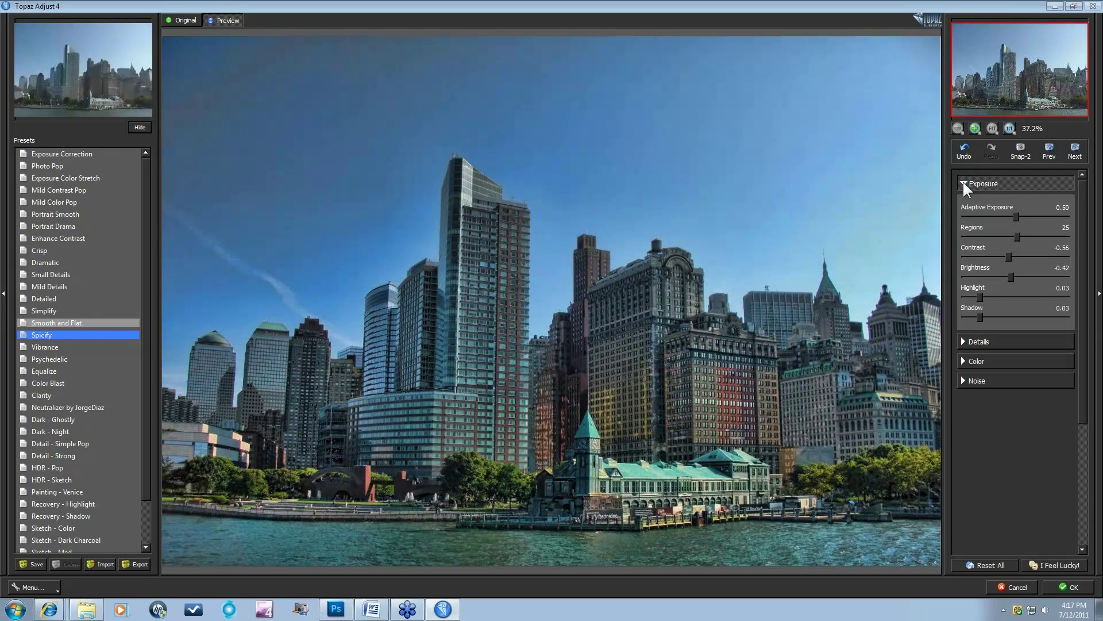
click(963, 340)
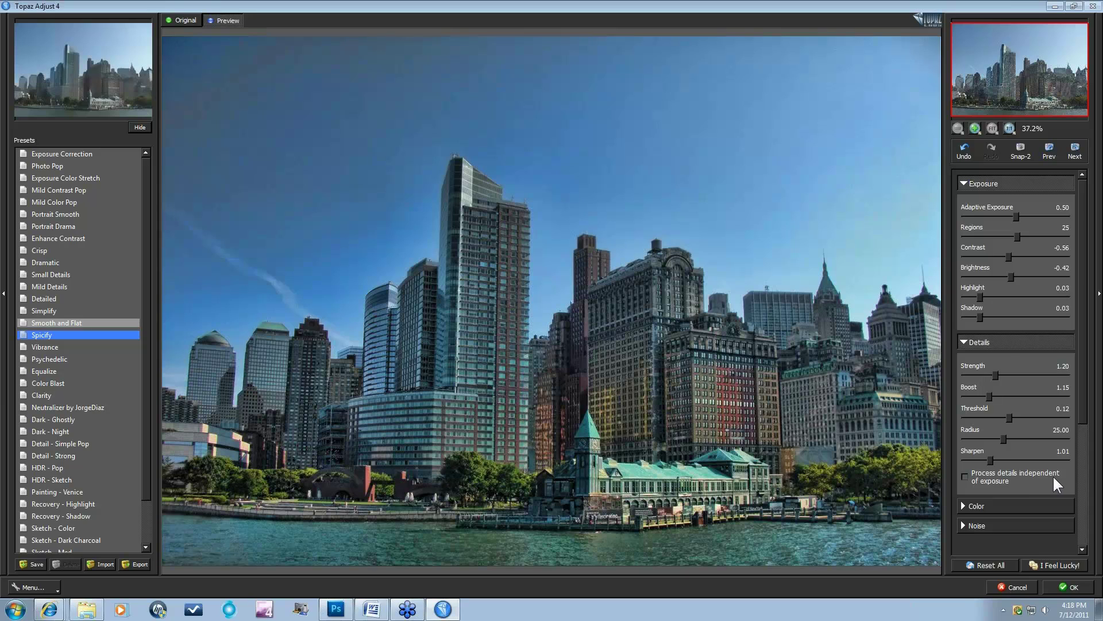
click(966, 475)
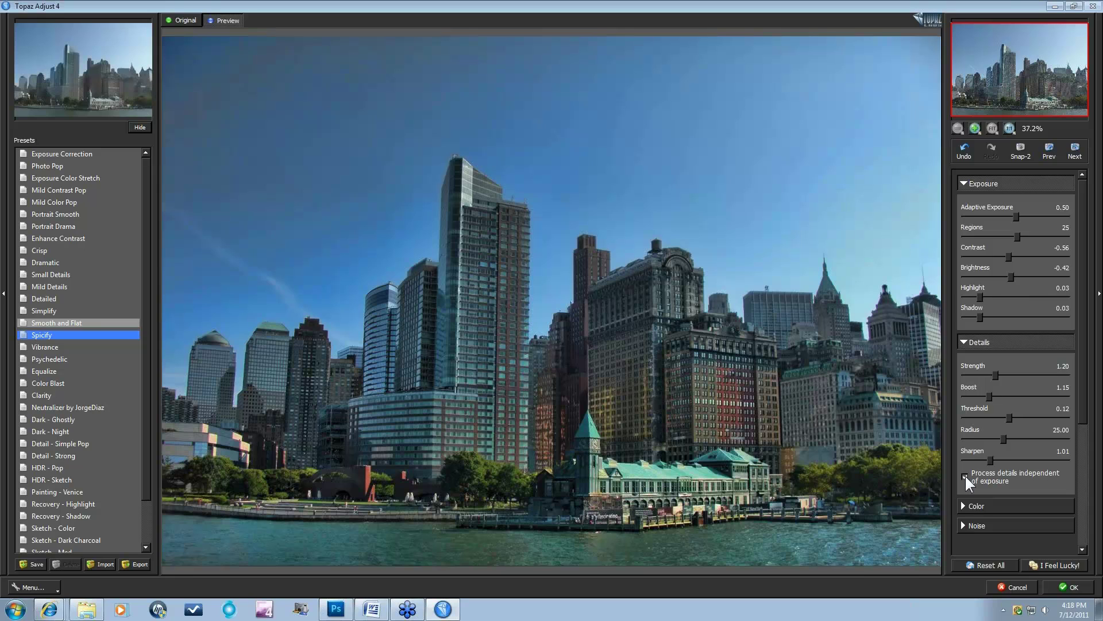
click(965, 476)
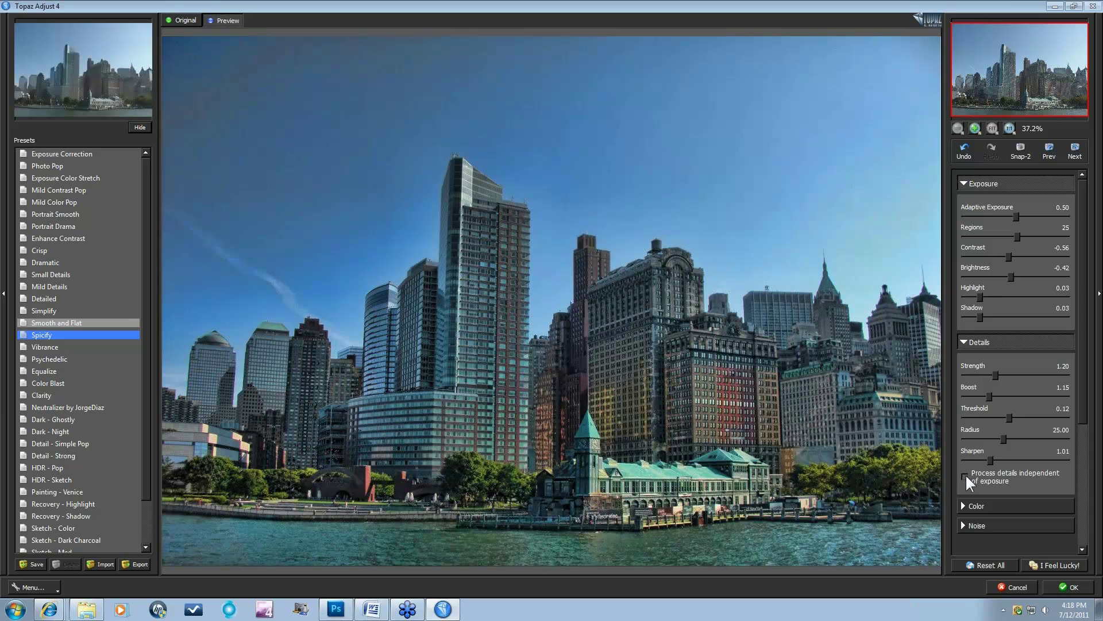
click(965, 476)
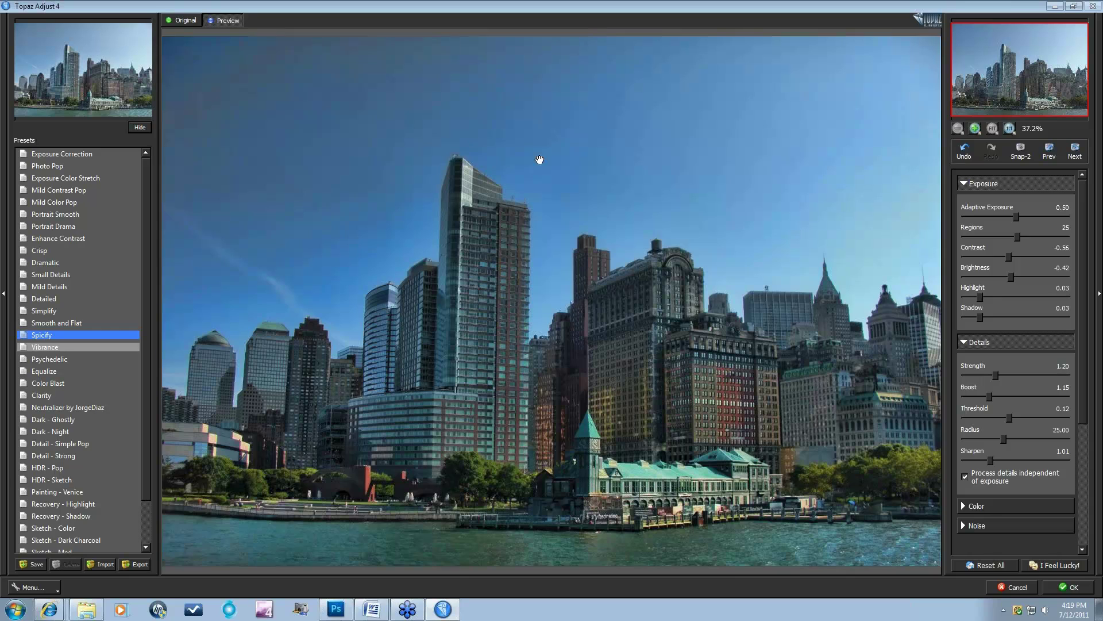
Step: Turn off independent detail processing and try Regions values of 47, 3 and 2 in the Exposure settings
click(1003, 237)
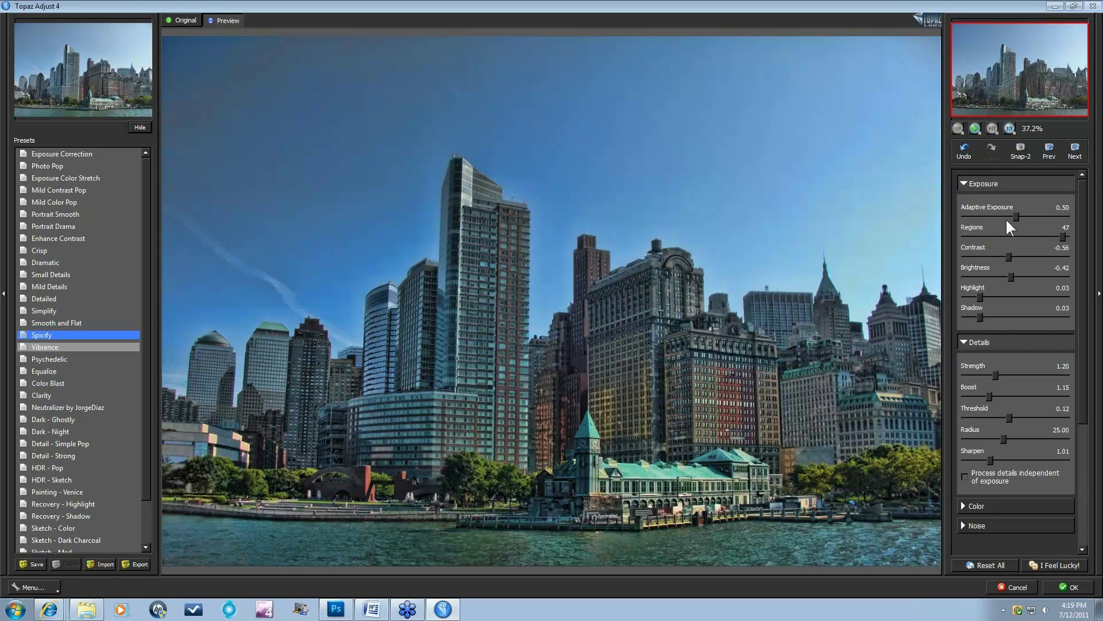
drag(1062, 235, 977, 236)
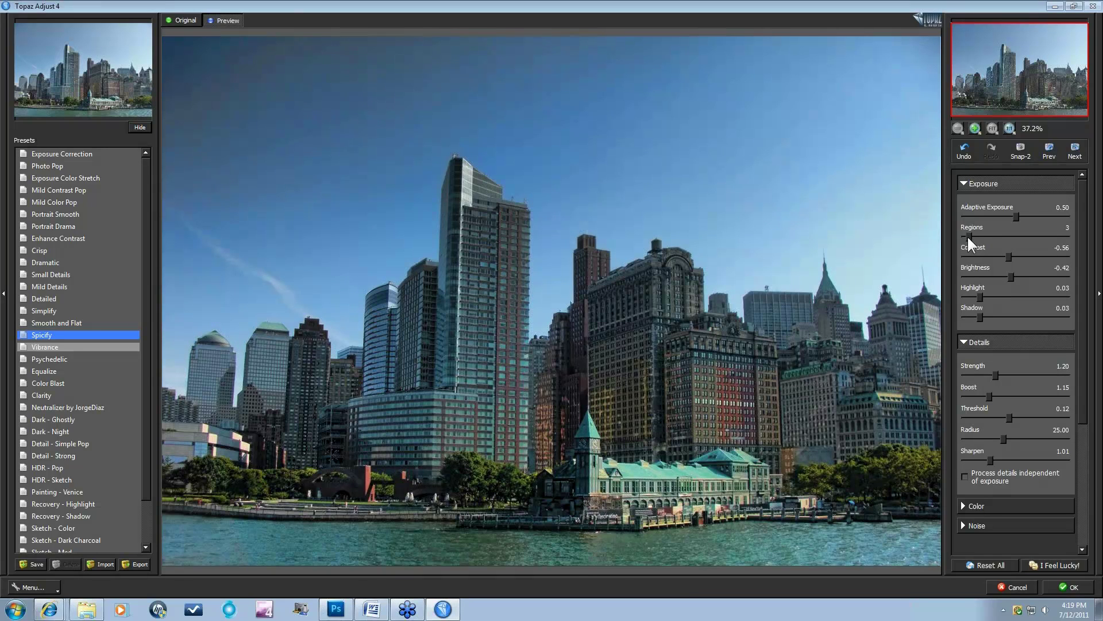
drag(968, 236, 964, 235)
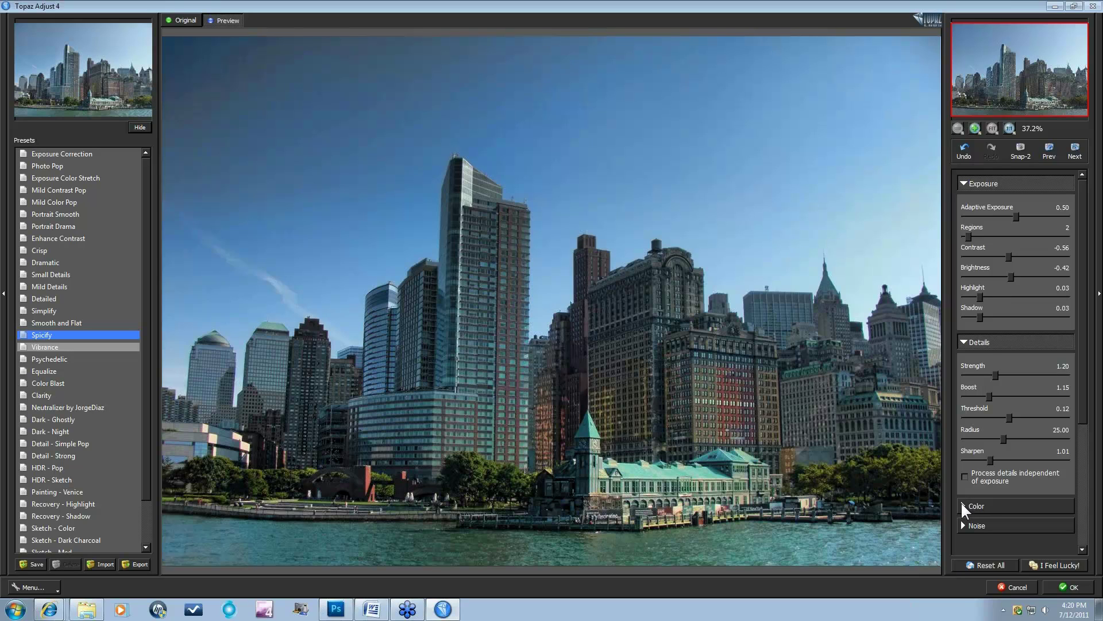
Step: Collapse Details, try several Adaptive Exposure and Regions combinations ending at 0.26 and 50, and cancel the filter
click(964, 343)
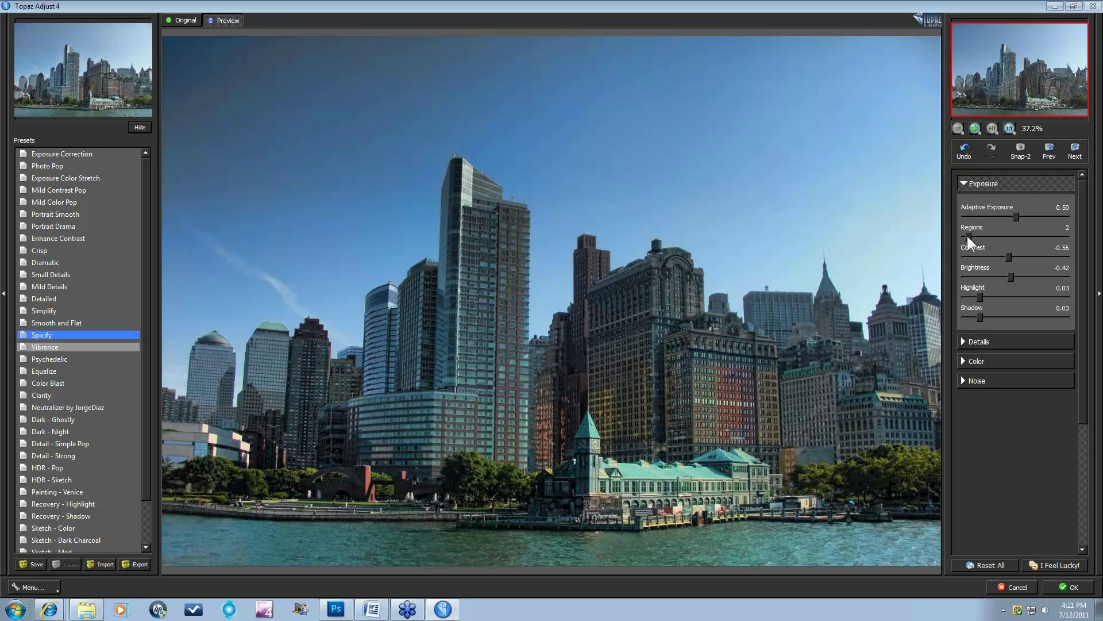
drag(966, 234, 1047, 232)
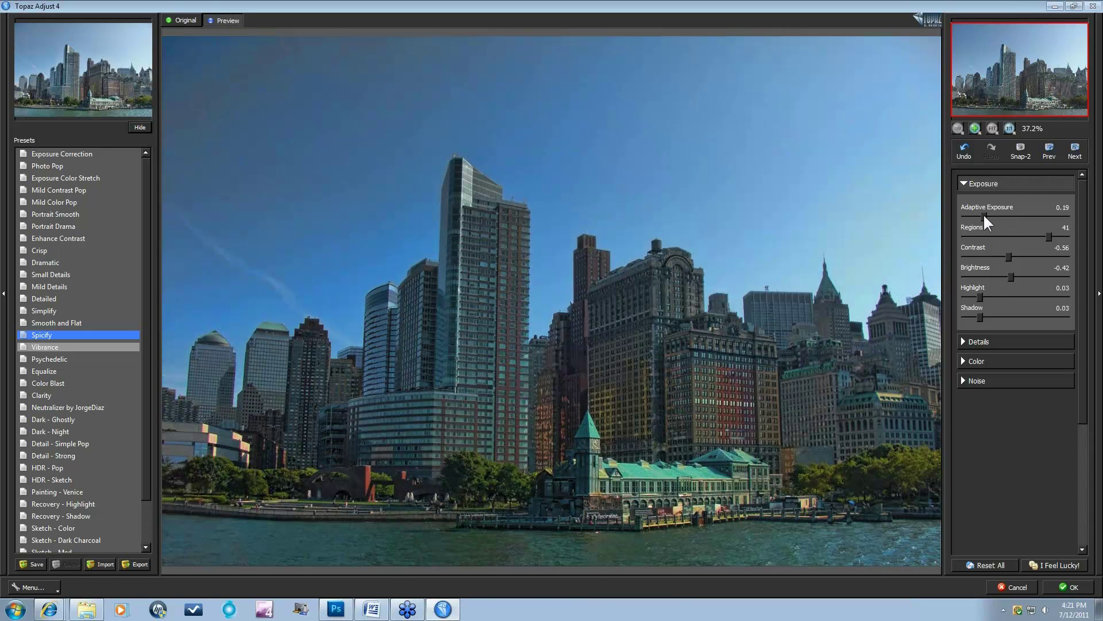
drag(1038, 216, 979, 237)
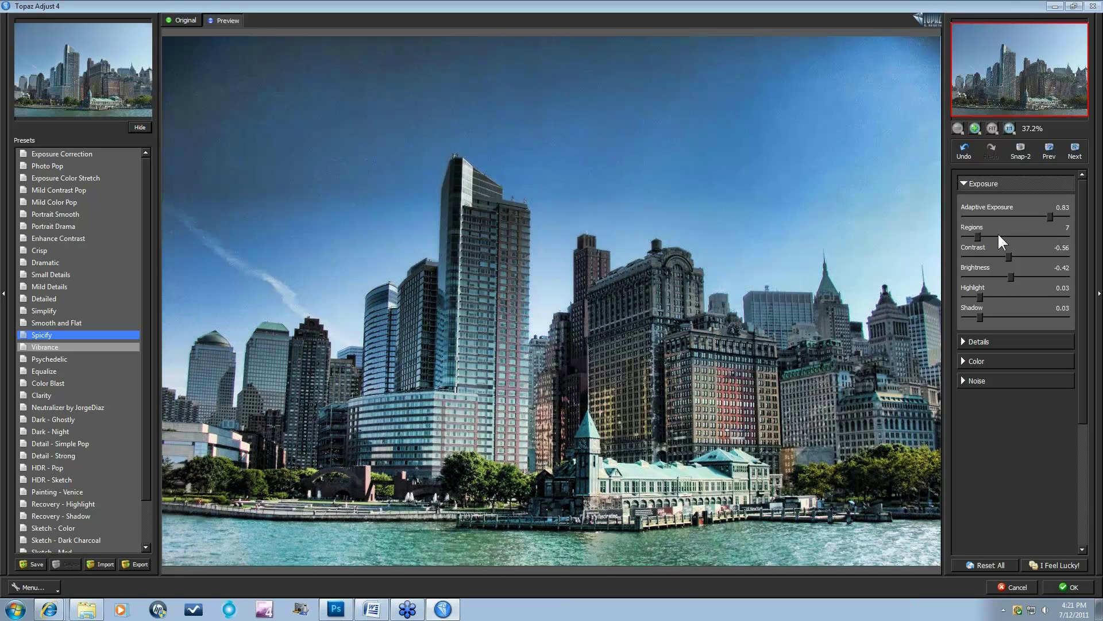
drag(1004, 217, 991, 216)
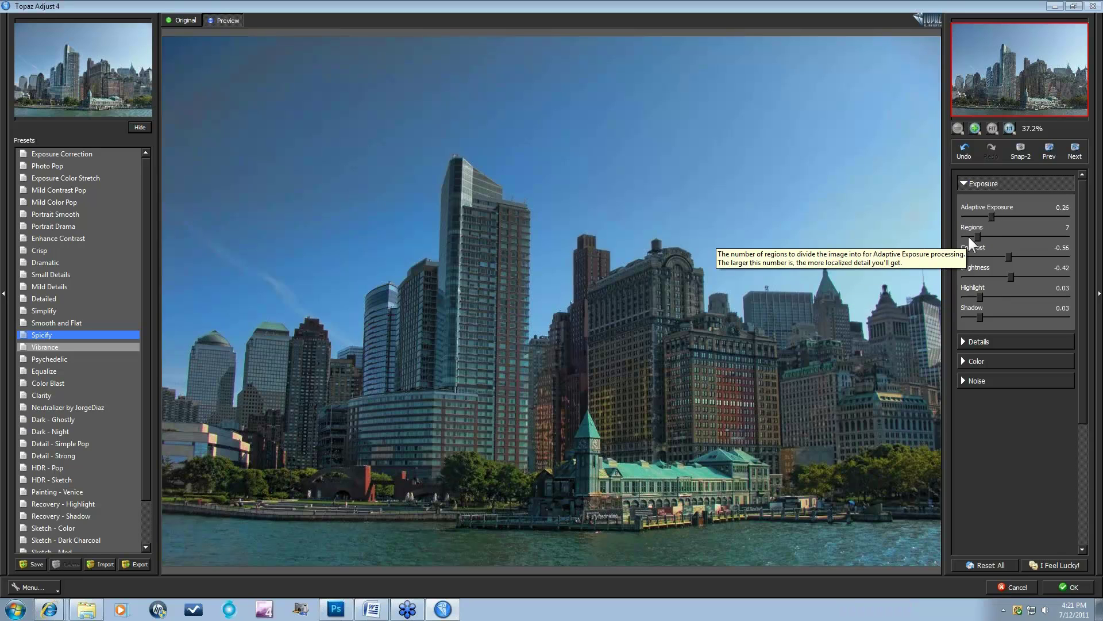
drag(976, 235, 1094, 250)
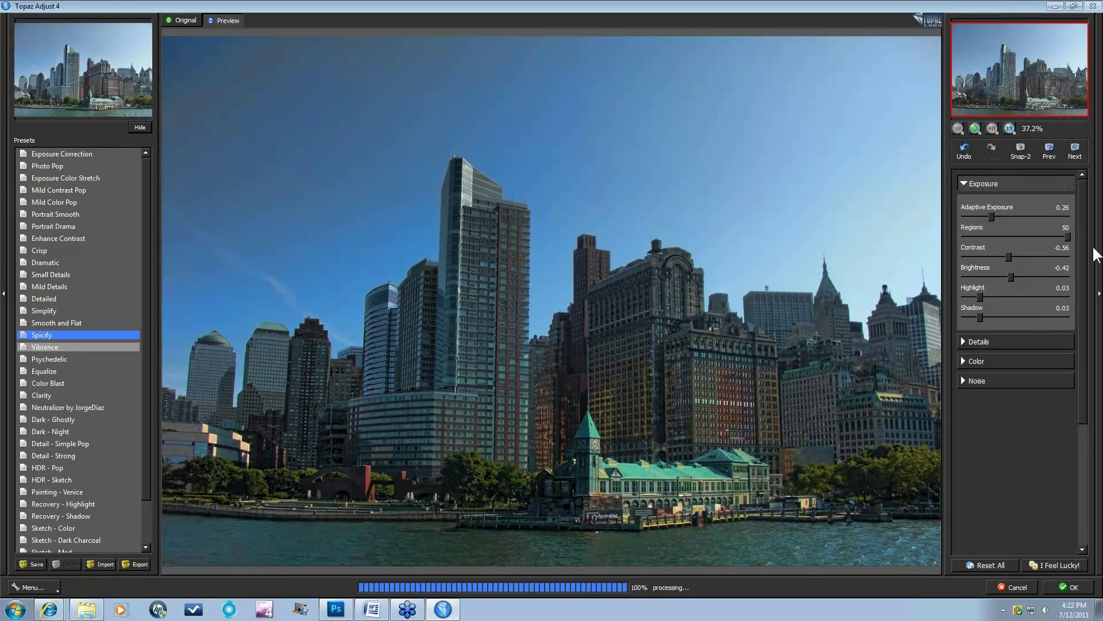
click(1015, 588)
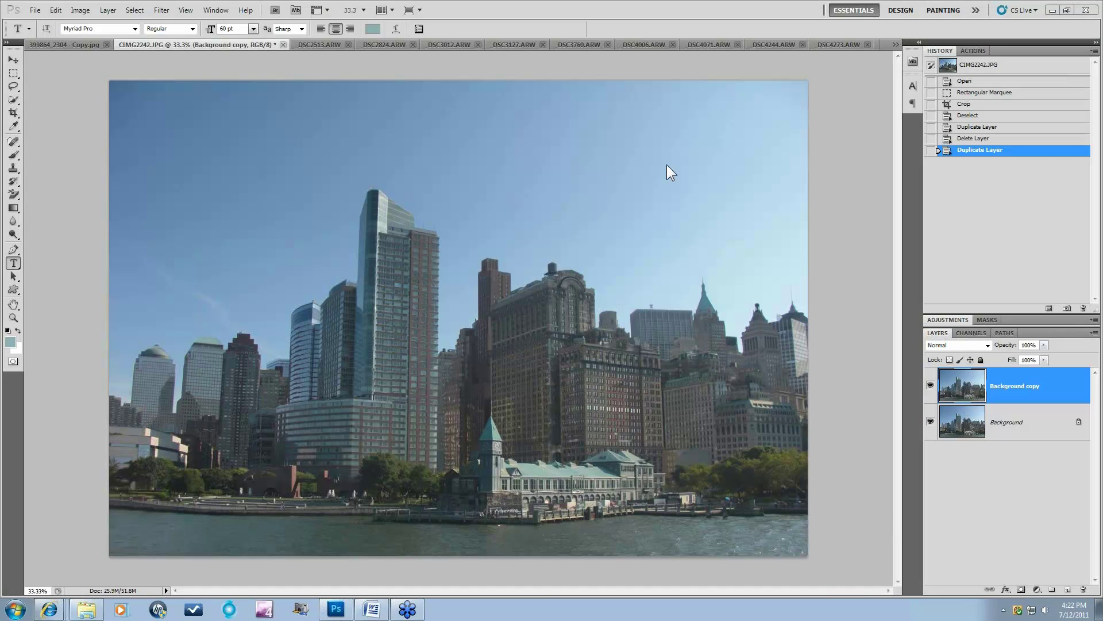
Step: Show the example images regions3.jpg, regions4.jpg and regions4.1.jpg to explain how a low Regions value divides the photo
click(896, 45)
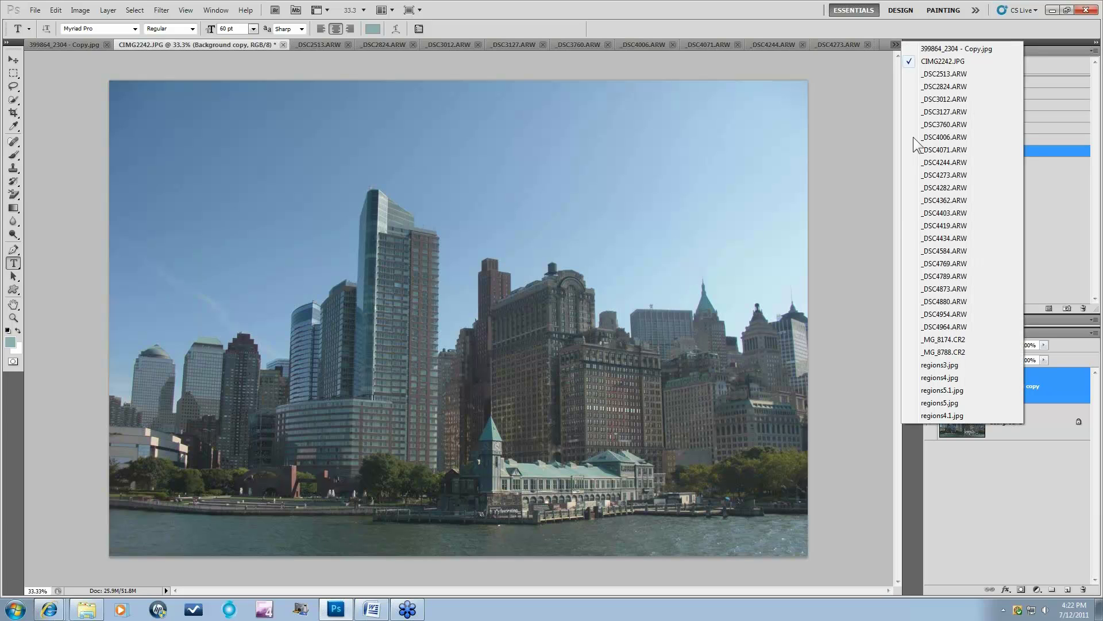
click(940, 365)
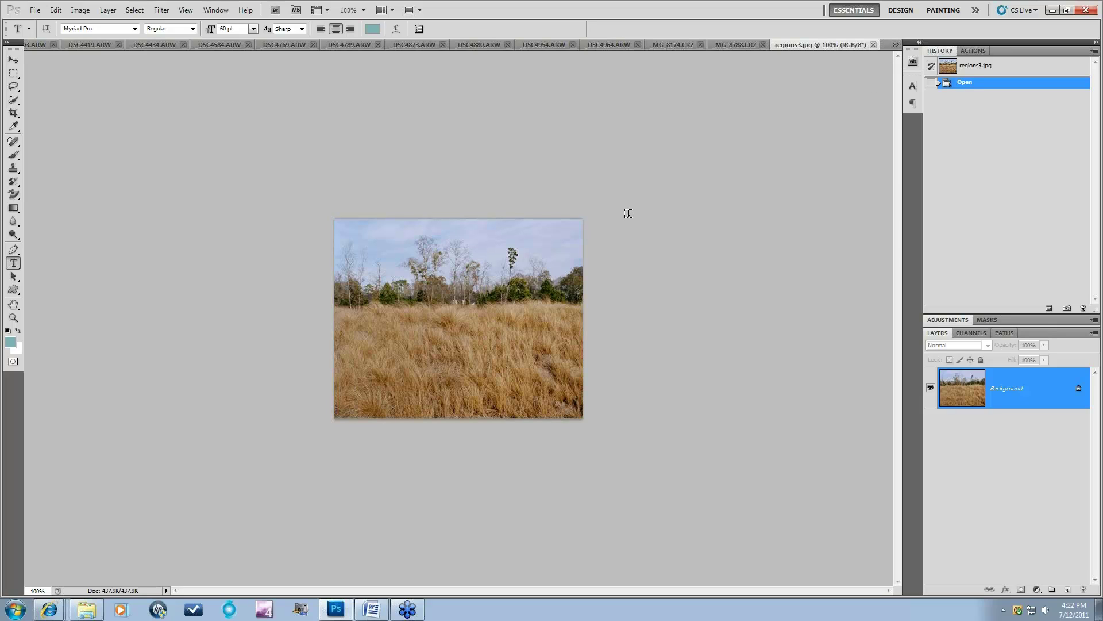
click(896, 43)
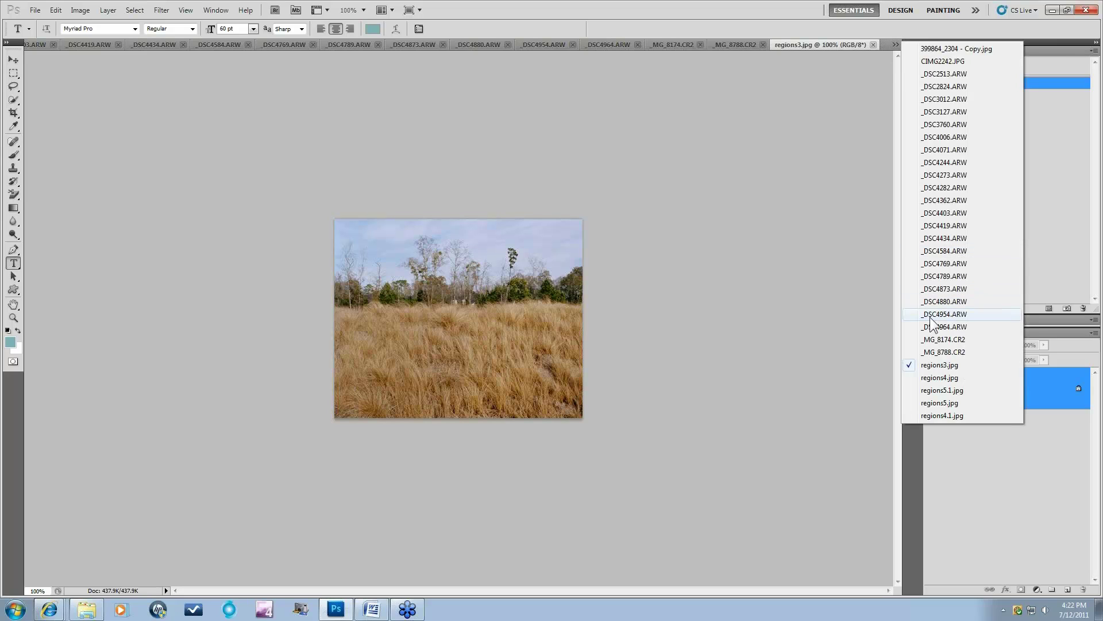
click(940, 378)
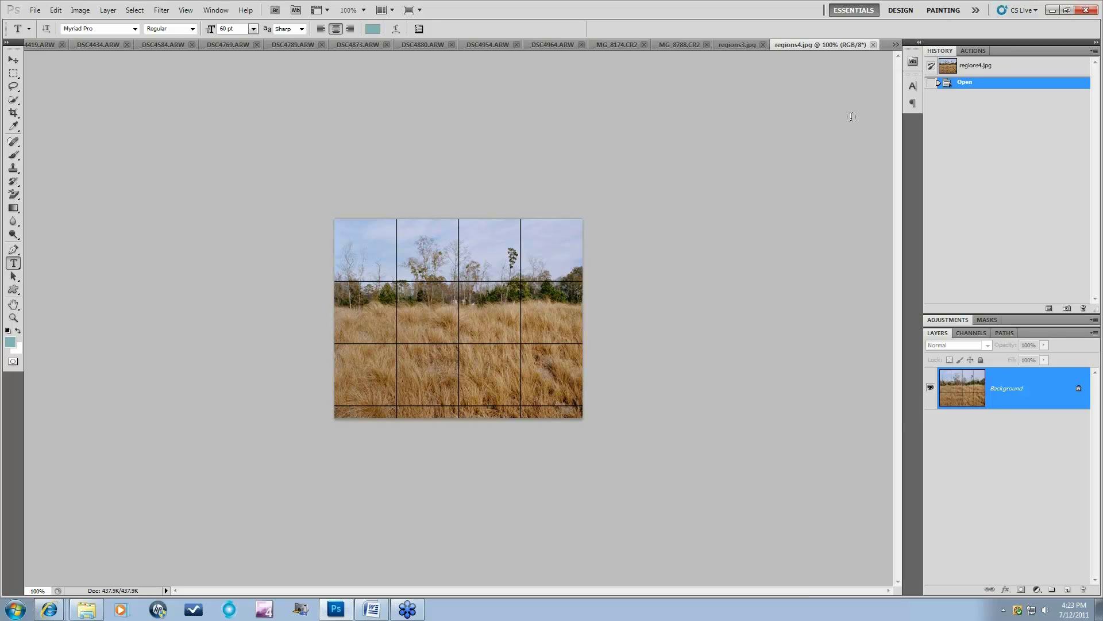
click(895, 45)
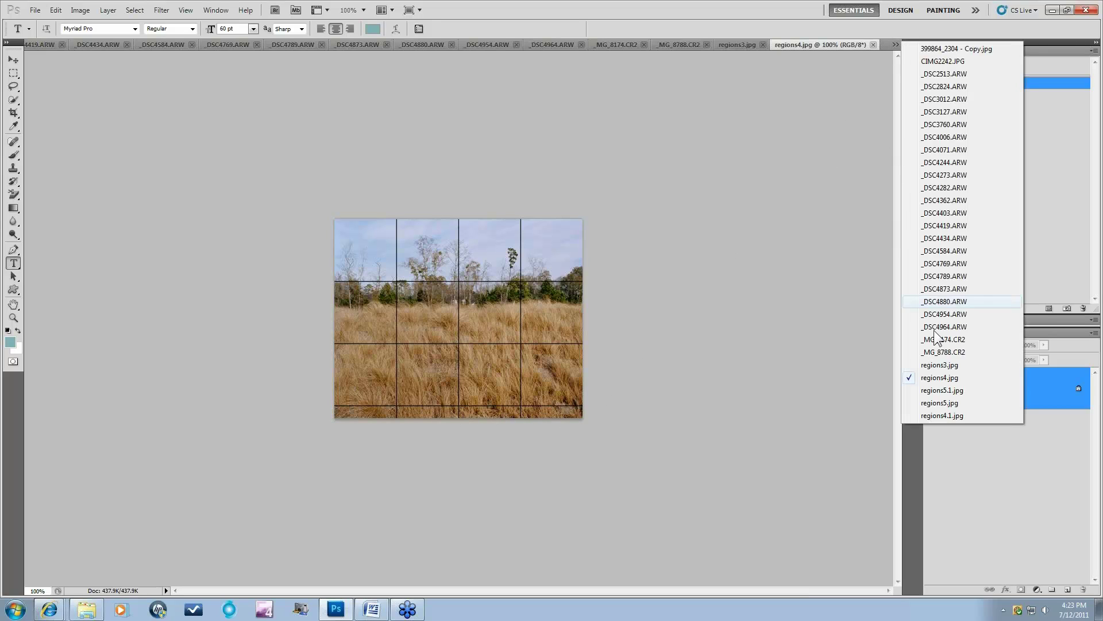
click(933, 414)
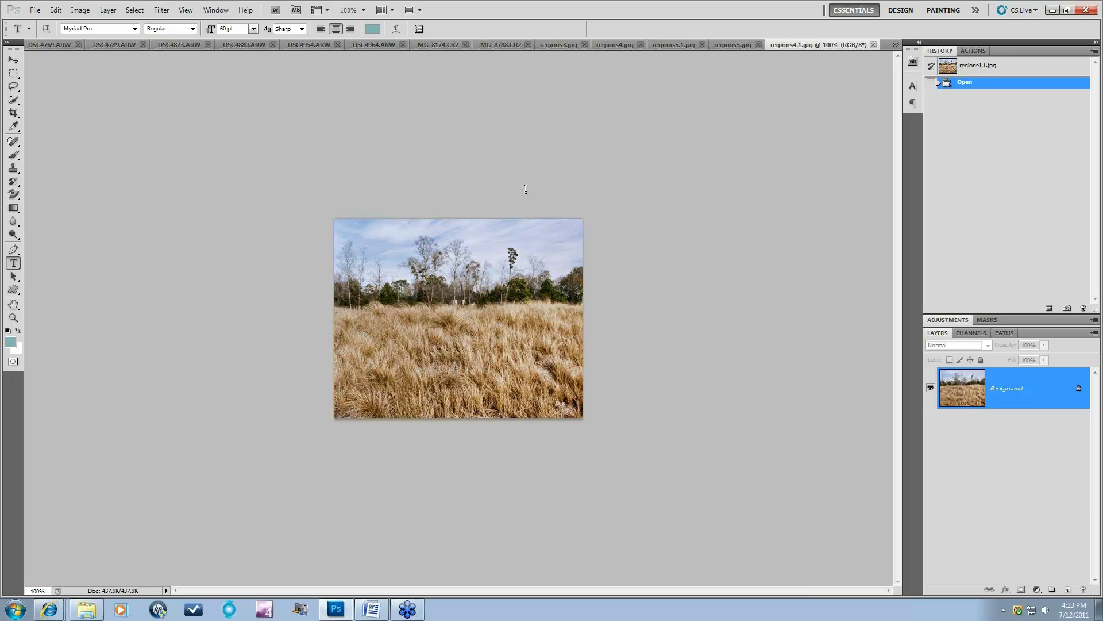
Step: Show regions5.1.jpg, check its fine grid in regions5.jpg and return to regions5.1.jpg
click(894, 45)
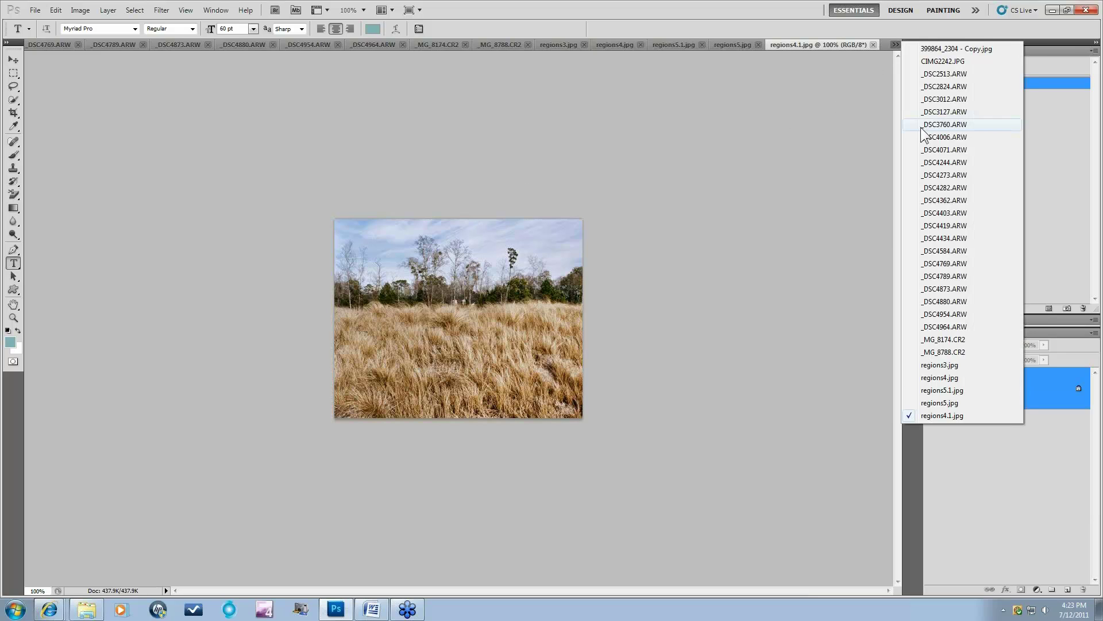
click(953, 390)
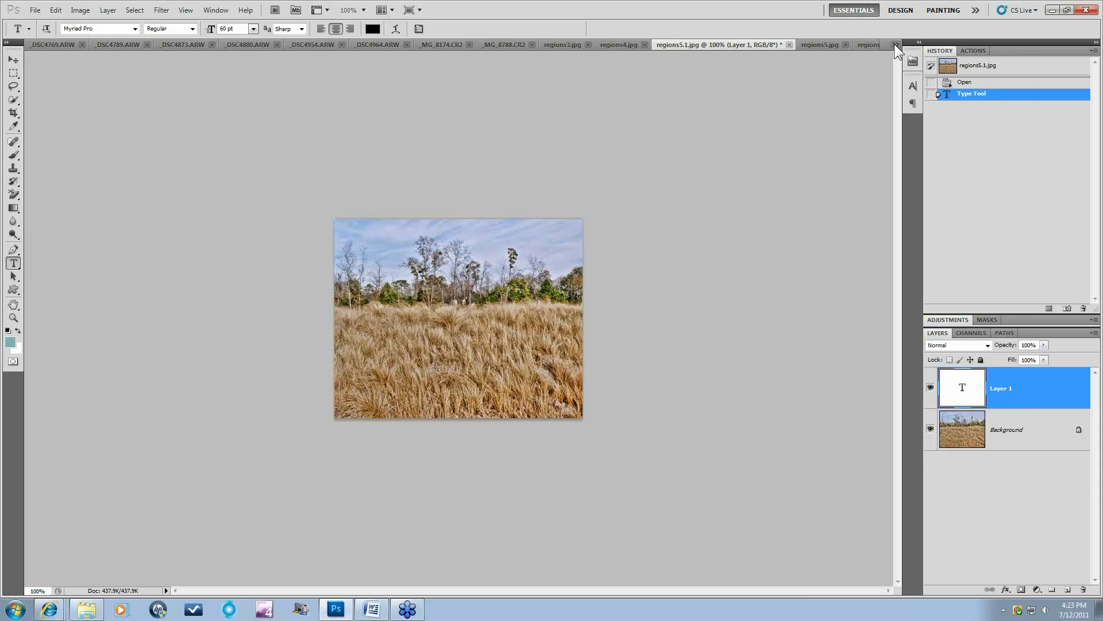
click(894, 44)
click(820, 43)
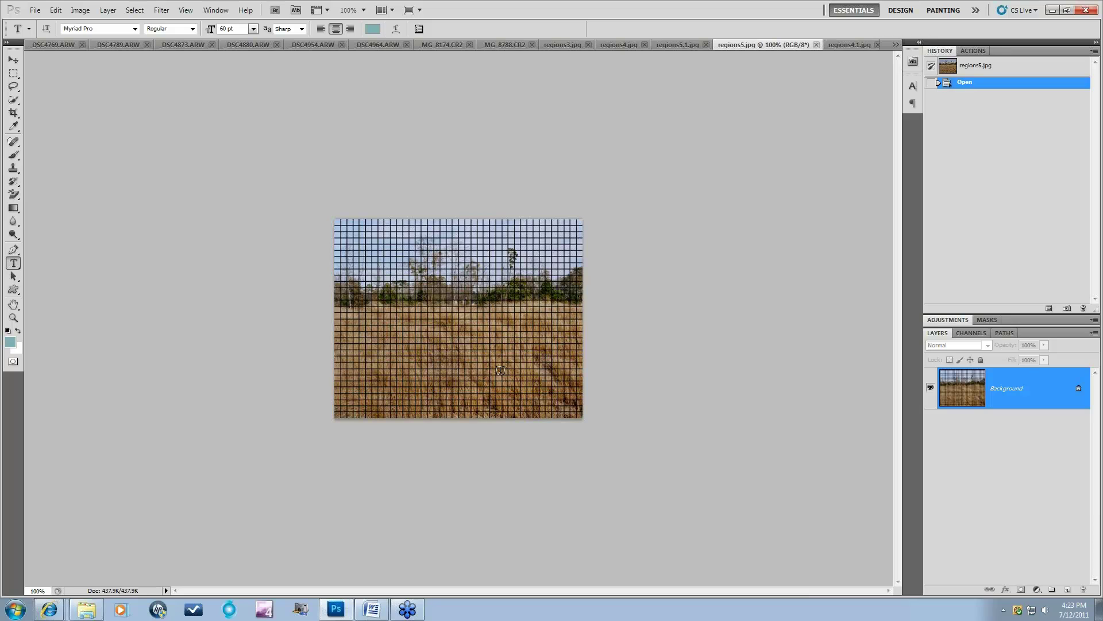
click(894, 43)
click(942, 390)
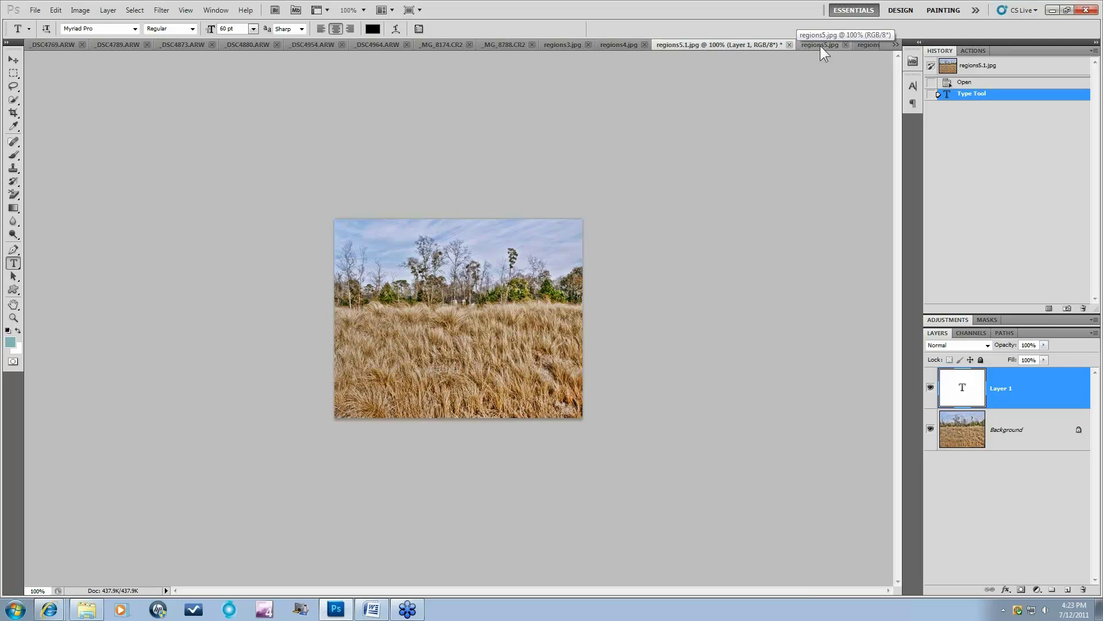
Step: Compare regions4.1.jpg with regions5.1.jpg and review the coarse and fine grid images regions4.jpg and regions5.jpg, ending on regions4.1.jpg
click(895, 45)
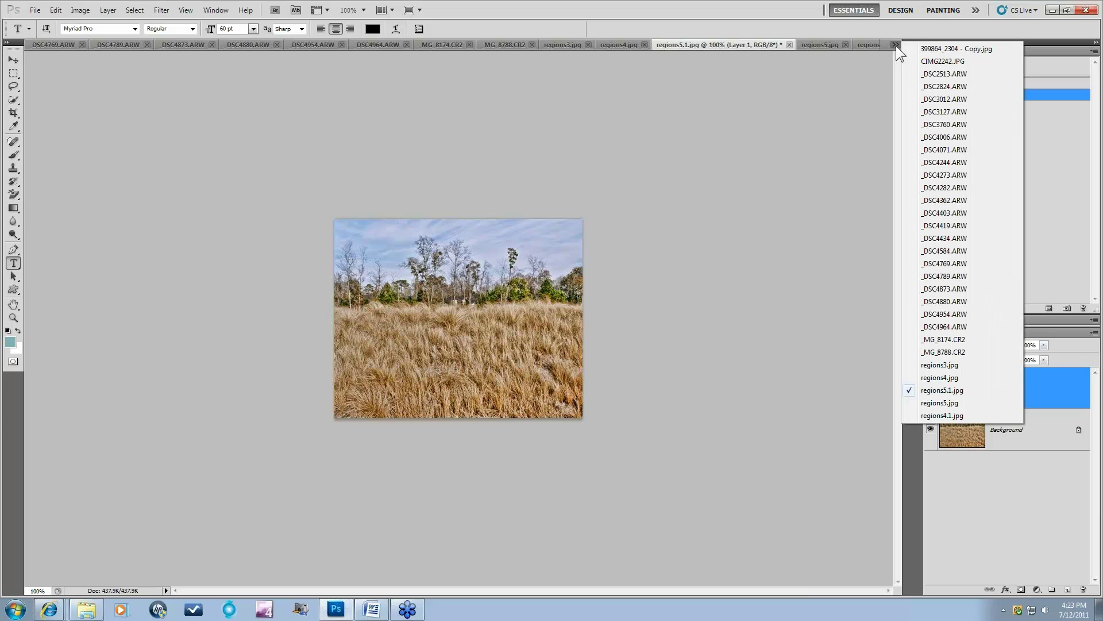
click(942, 416)
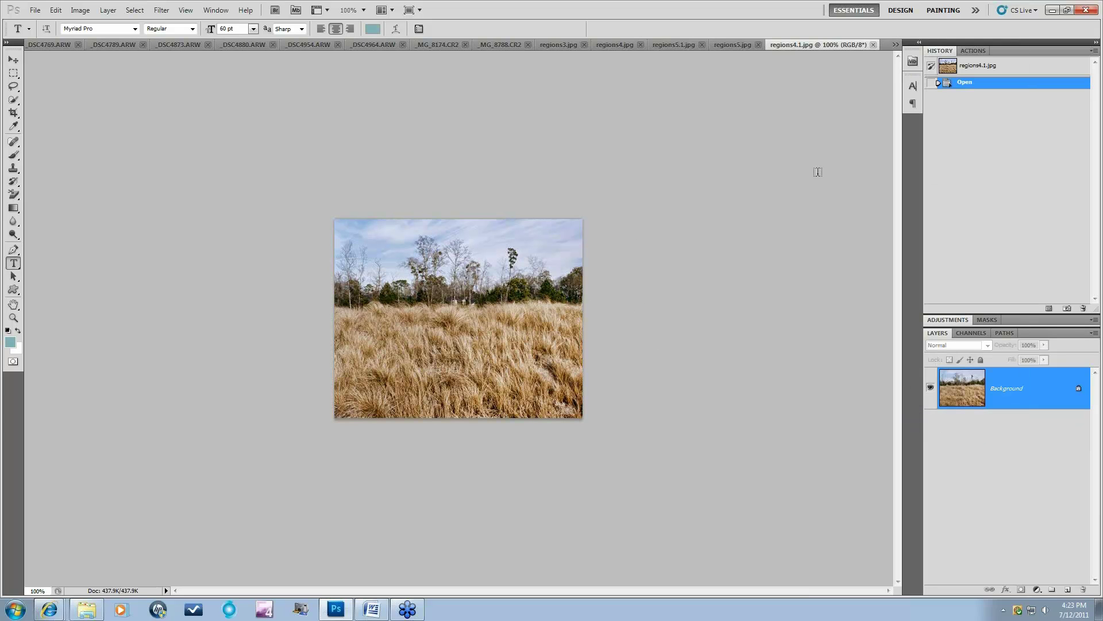
click(895, 45)
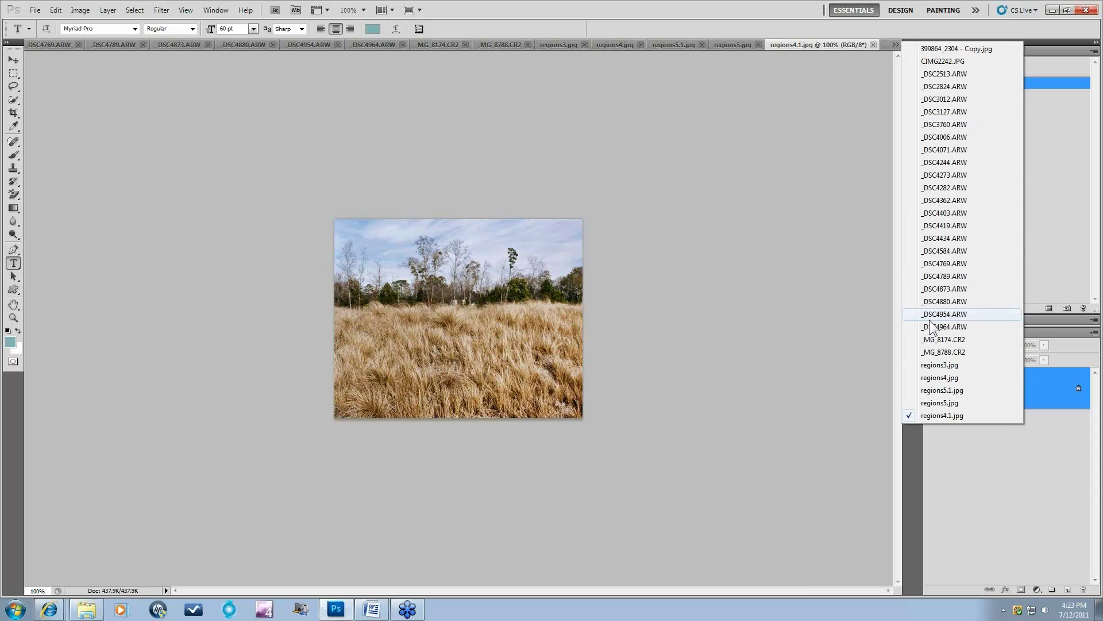
click(937, 390)
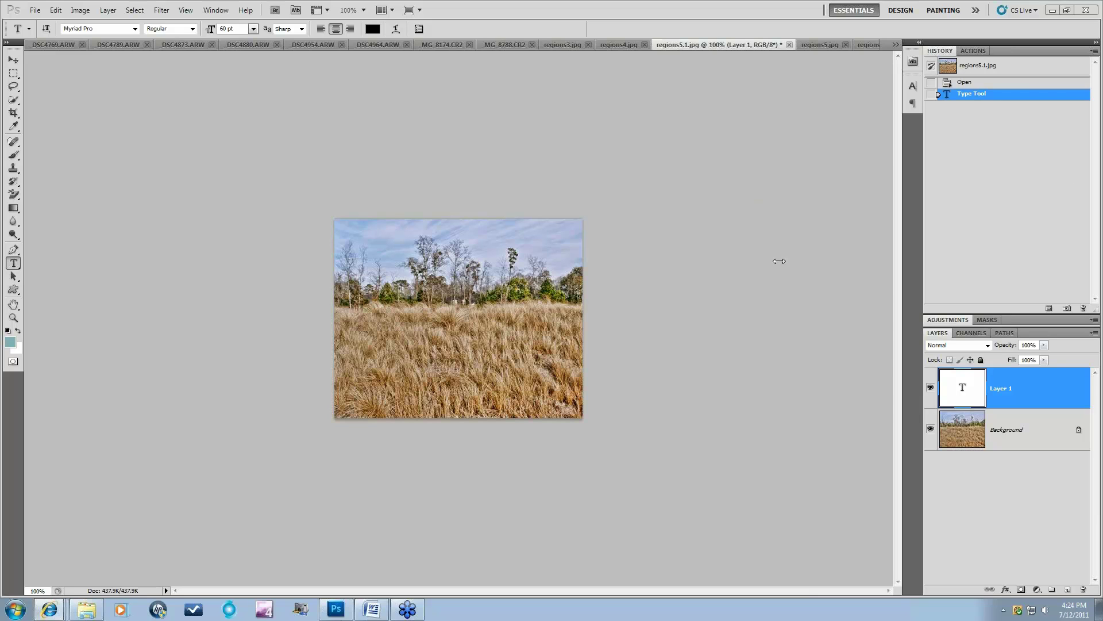
click(616, 44)
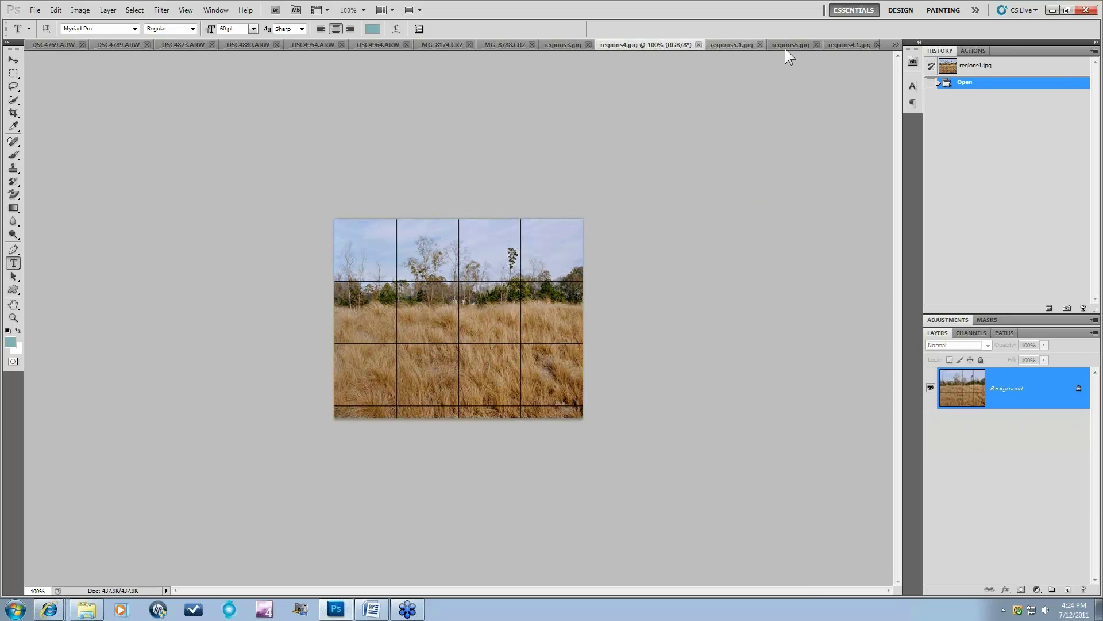
click(855, 45)
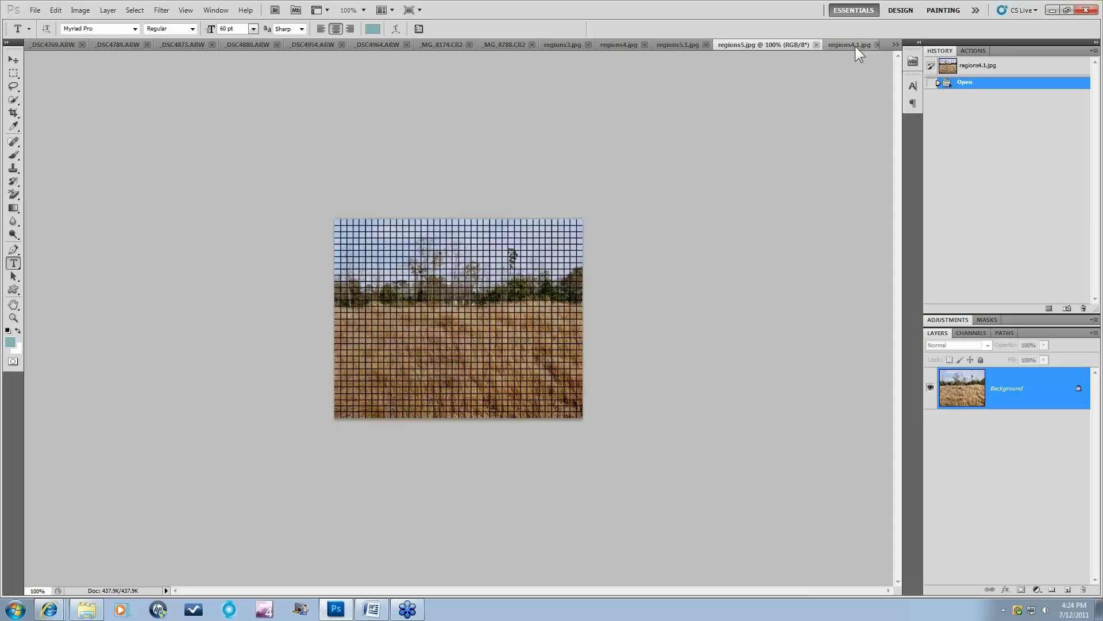
Step: Switch to the mountain photo _MG_8788.CR2, duplicate its Background layer and open the copy in Topaz Adjust 4
click(895, 44)
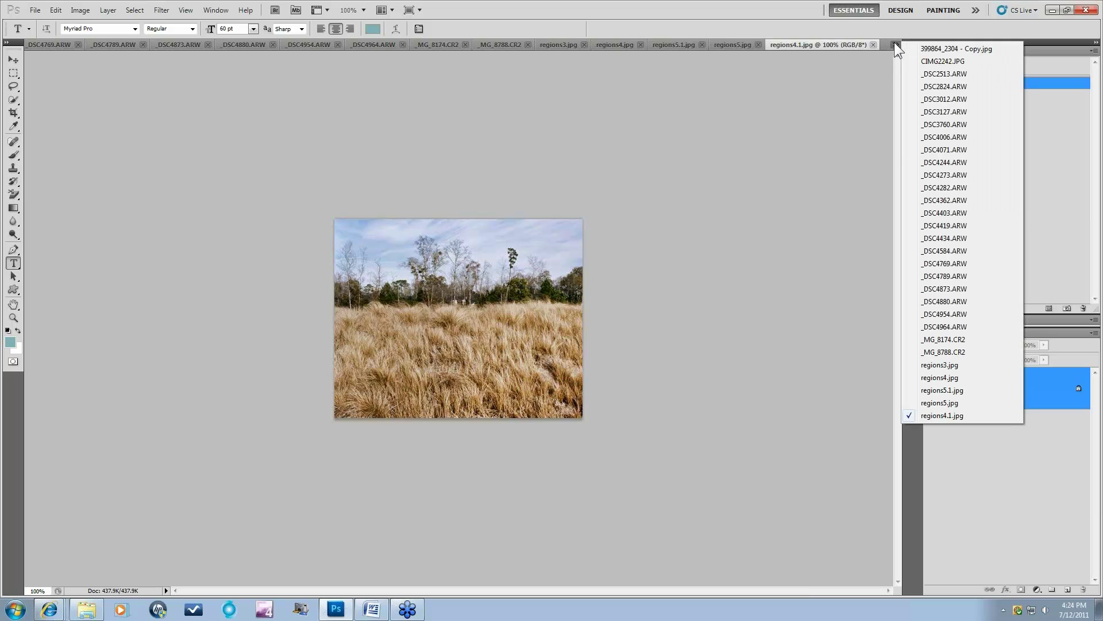
click(947, 352)
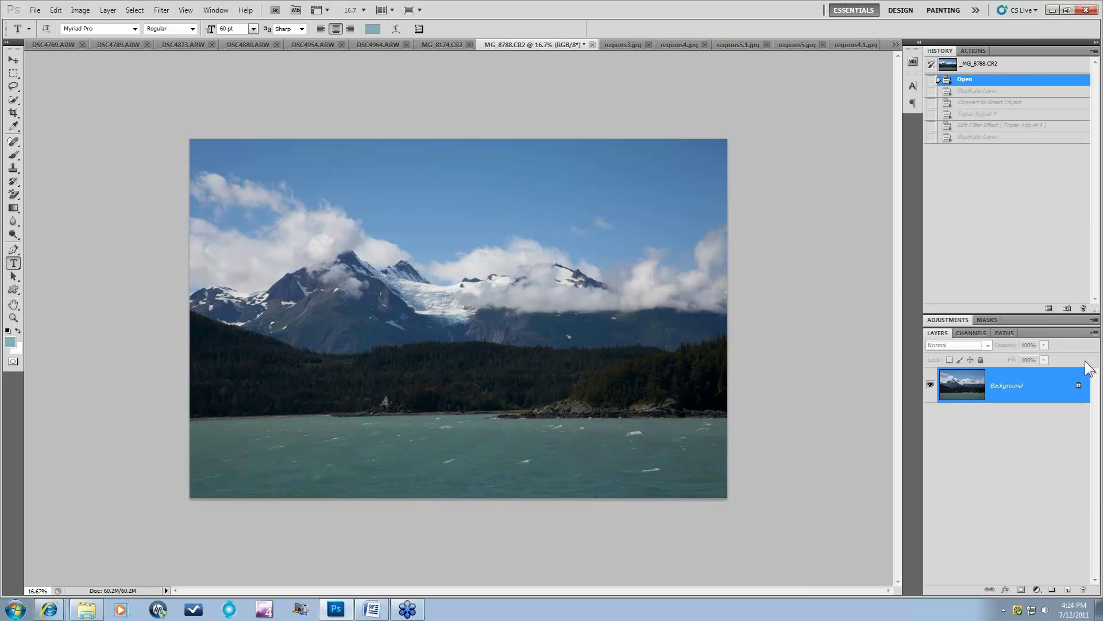
drag(1034, 572, 1067, 589)
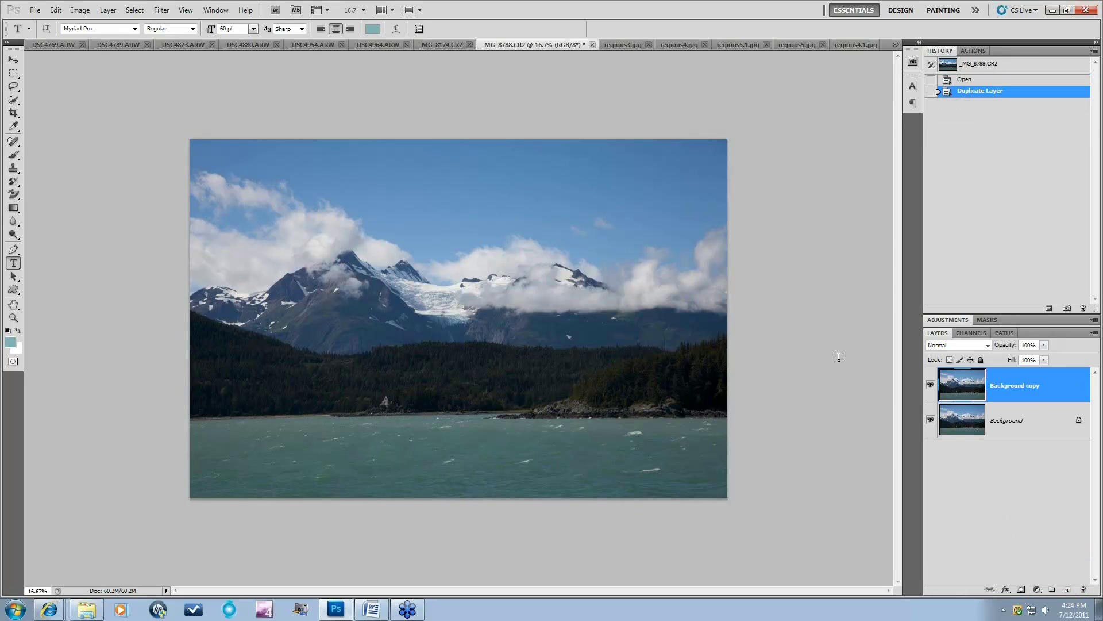
click(164, 10)
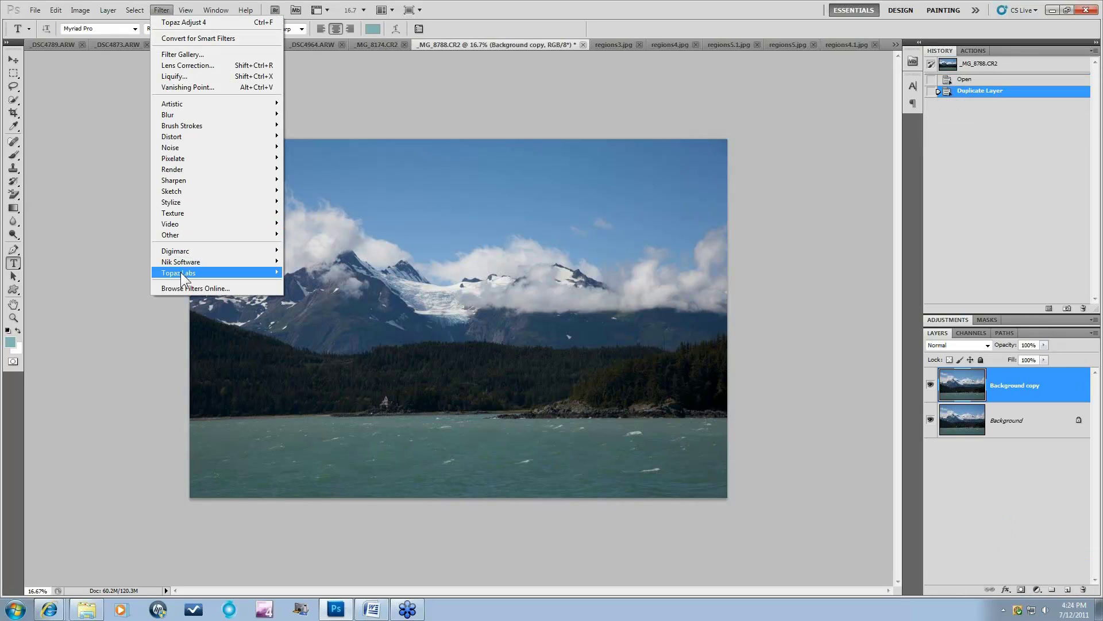
mouse_move(181, 272)
click(316, 272)
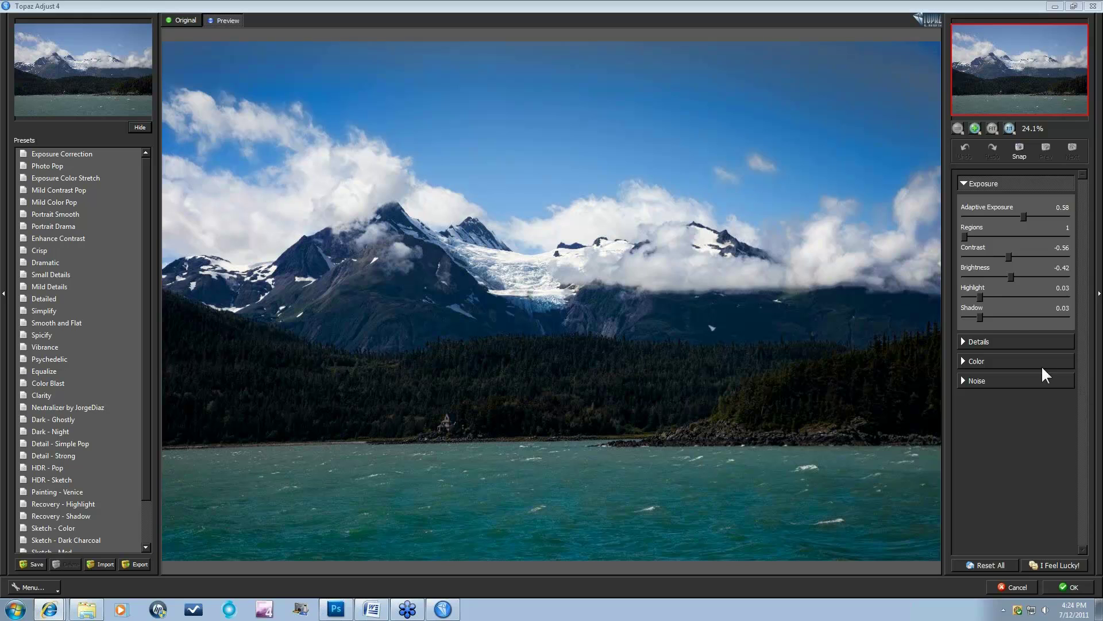
Step: Try a Brightness of 0.93 and several Highlight values, finishing with Brightness -0.62, Highlight 0.03 and Shadow 0.12 in the Exposure settings
click(1010, 276)
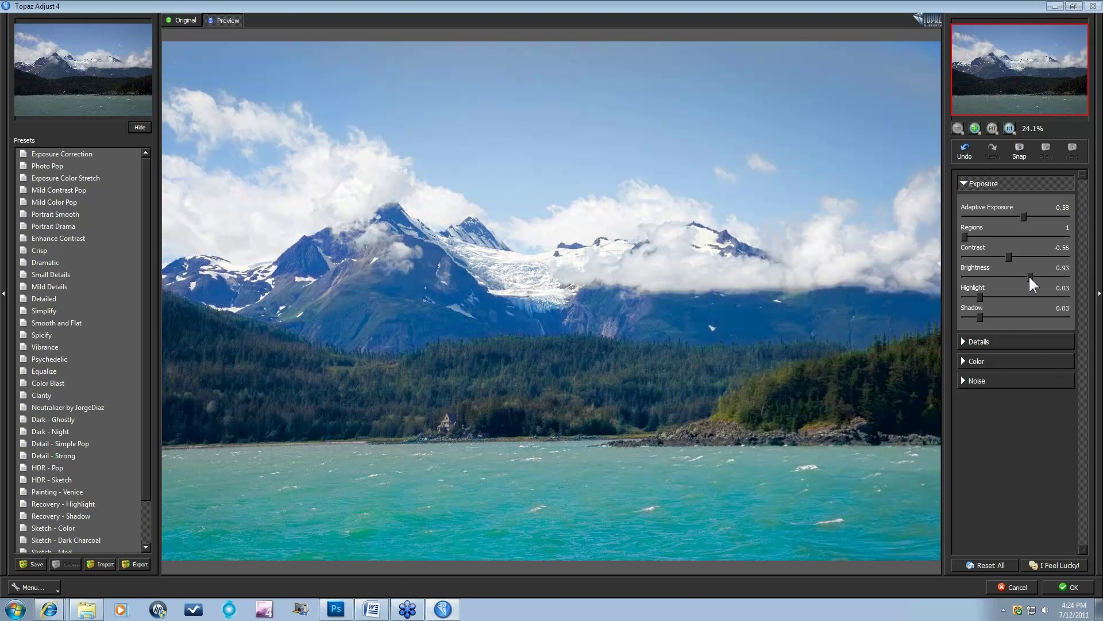
click(1009, 274)
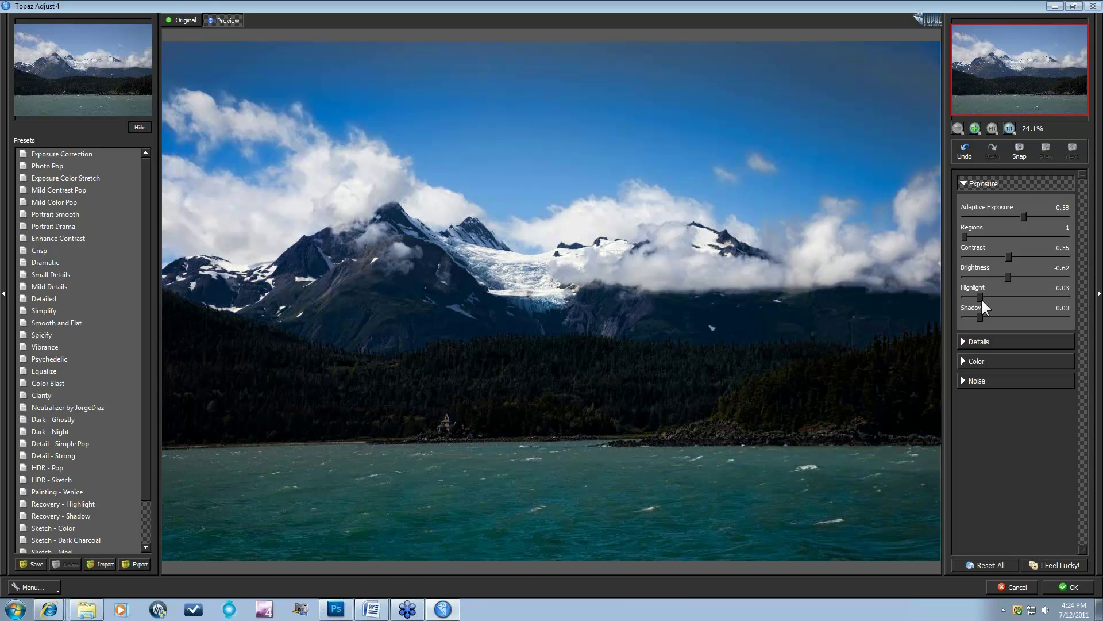
drag(1028, 298, 1001, 296)
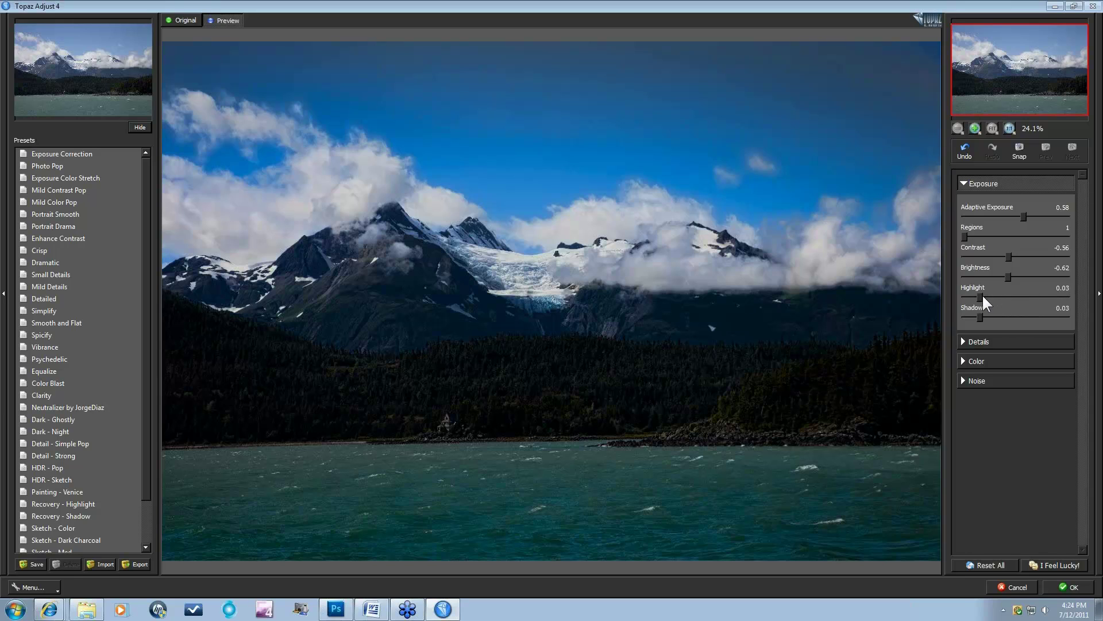
drag(983, 297, 1023, 308)
drag(981, 295, 981, 295)
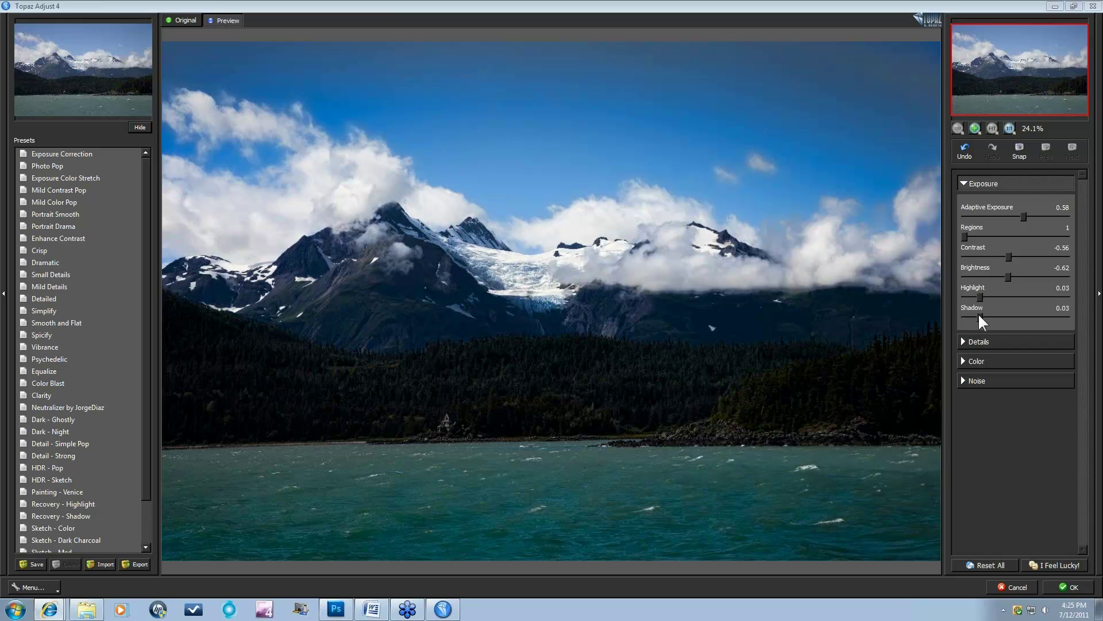
drag(979, 315, 1013, 316)
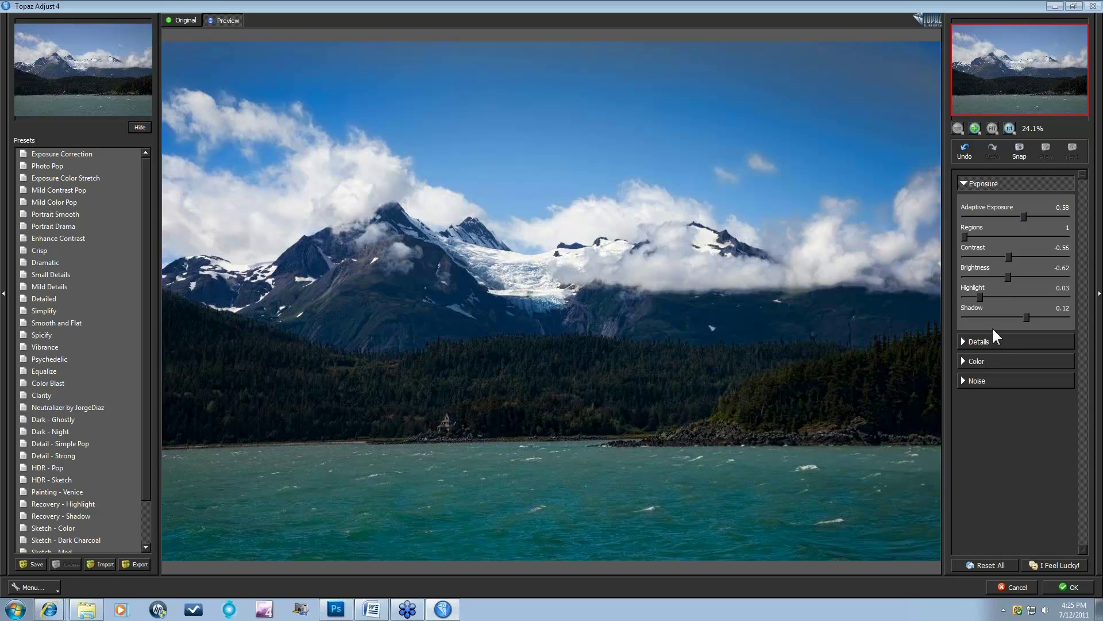
Step: Collapse Exposure, expand Details and try Strength values of 3.22 and 0.58, ending at 1.00
click(965, 182)
click(963, 202)
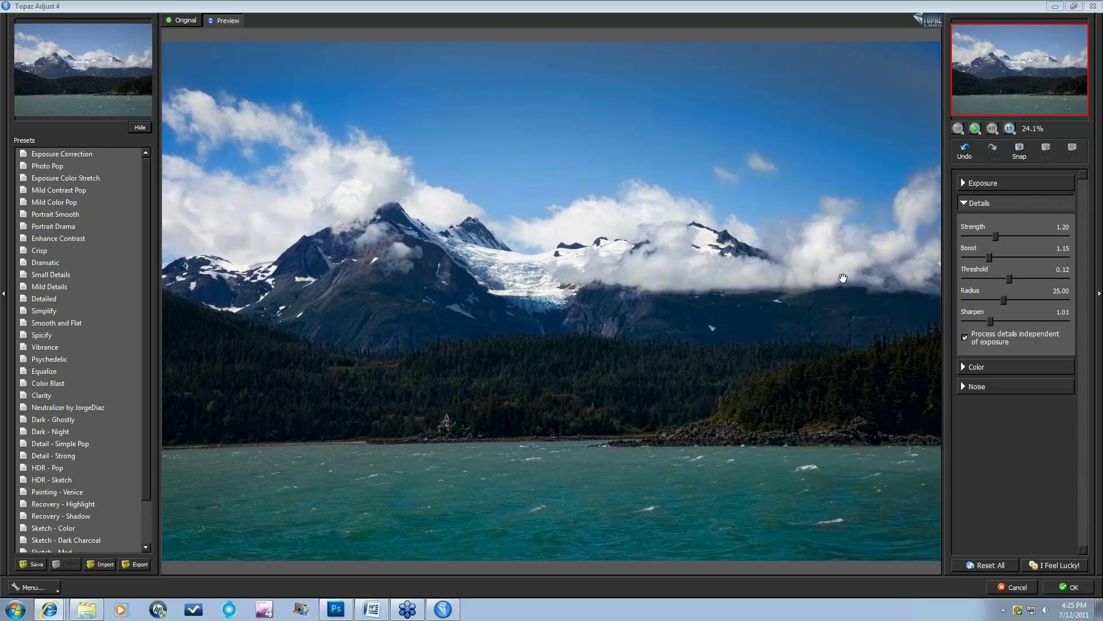
drag(994, 236, 1026, 235)
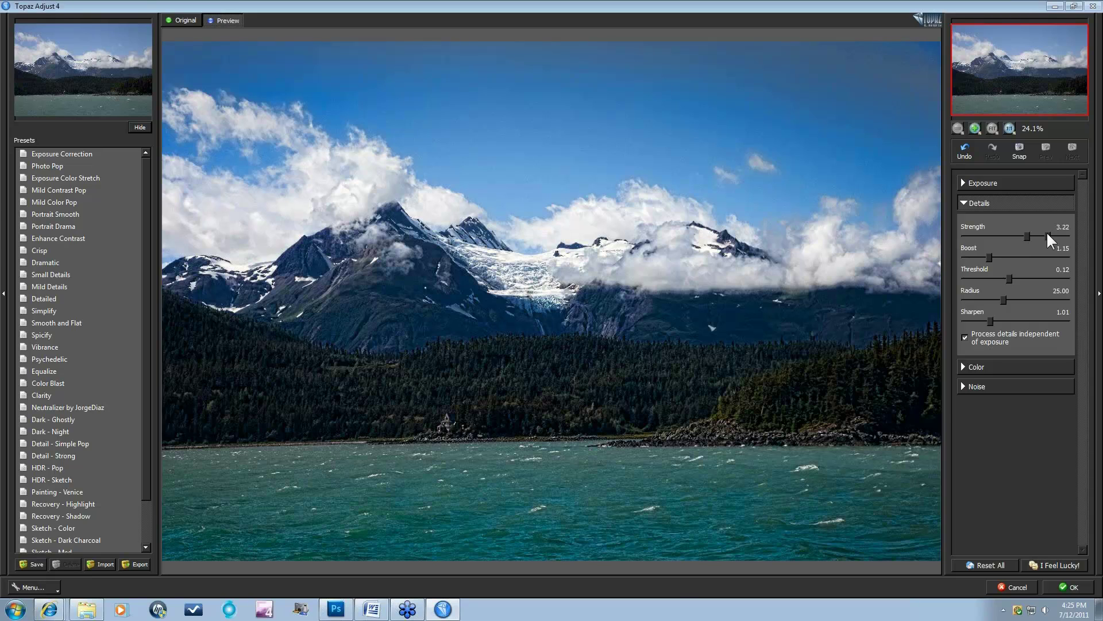
drag(1046, 231, 1053, 232)
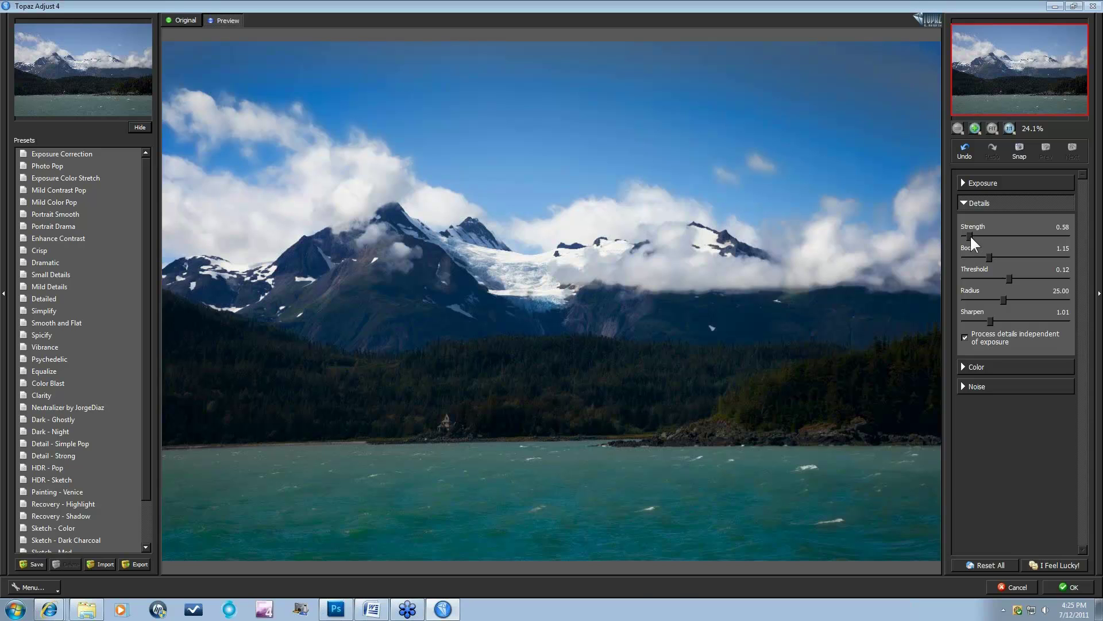
drag(970, 237, 967, 236)
drag(968, 236, 984, 236)
Step: Set the Details values to Strength 2.04, Boost 1.08, Threshold 0.22 and Radius 12.89, after trying Boost 2.44, Threshold 0.24 and Radius 42.89
drag(1023, 263, 1024, 262)
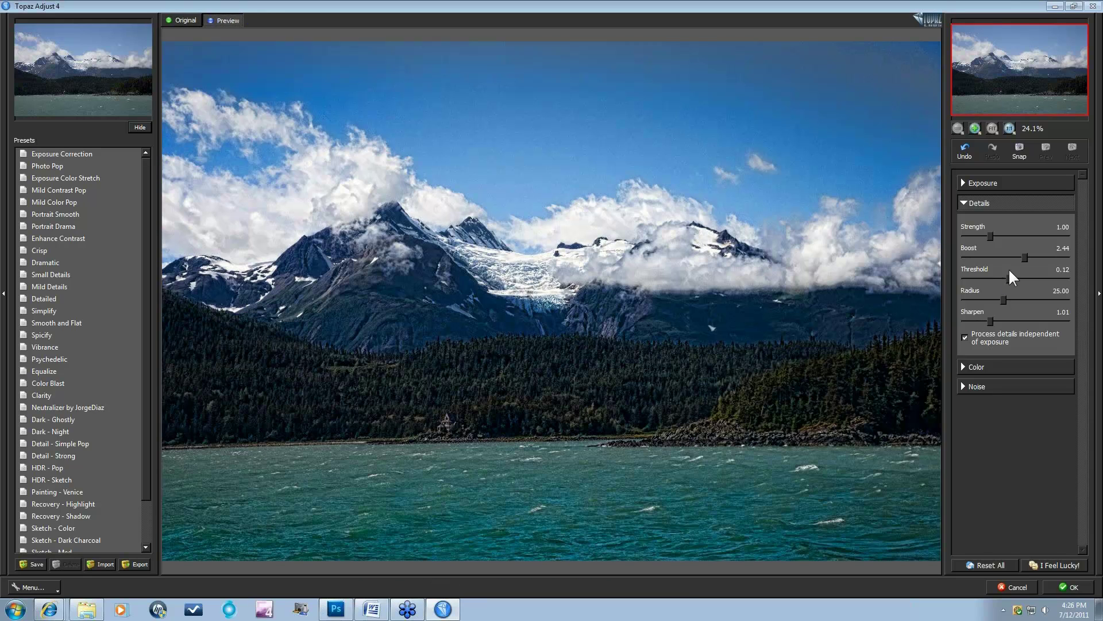
drag(1025, 257, 1016, 236)
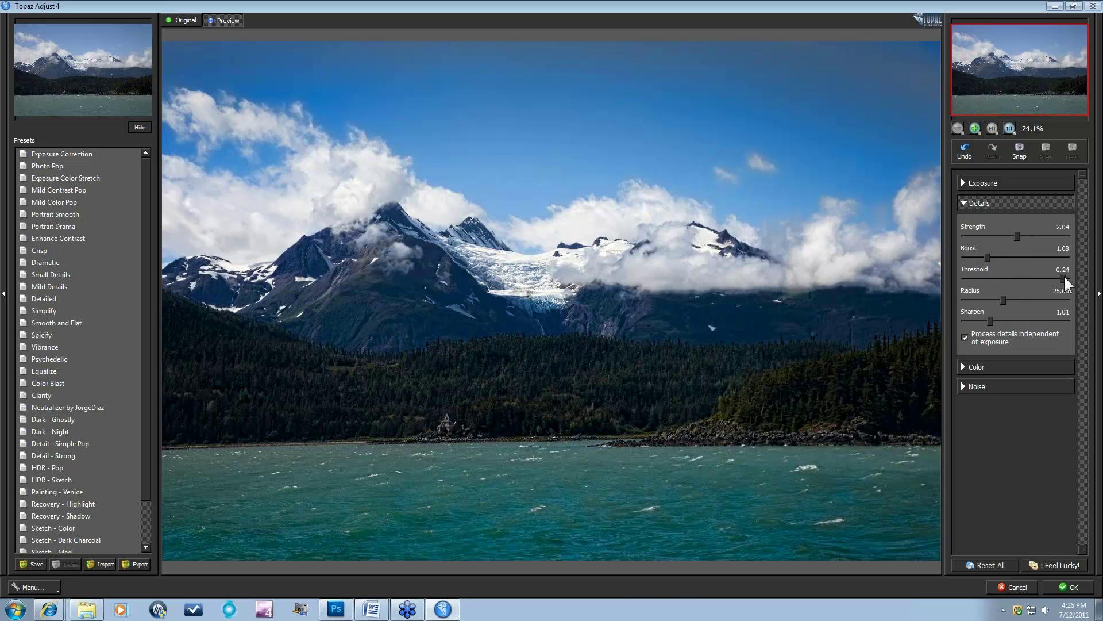
click(1063, 276)
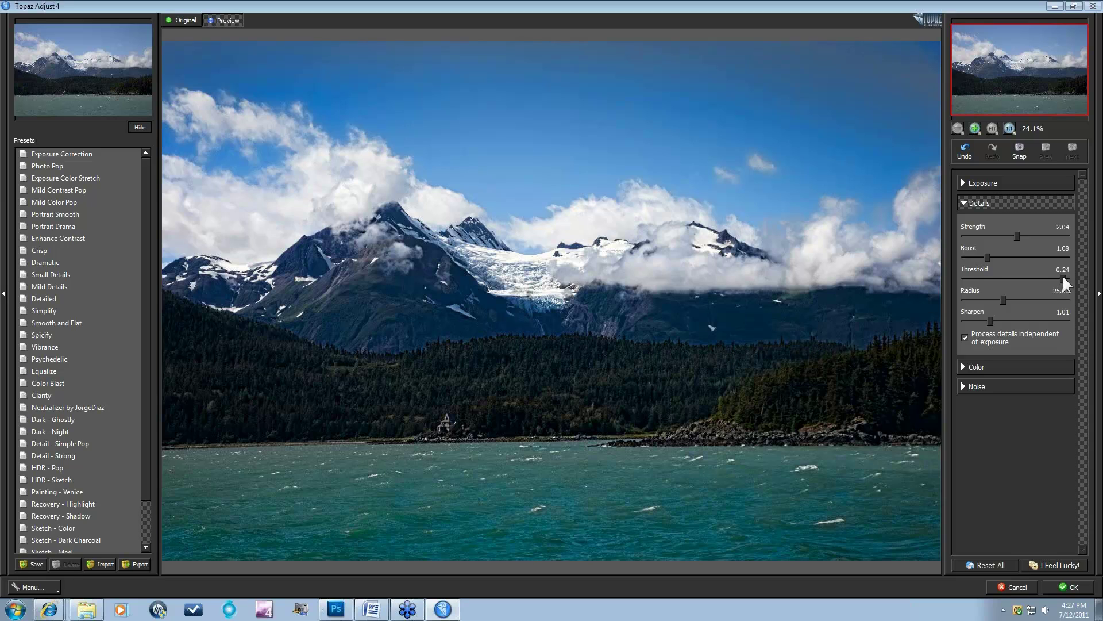
drag(1064, 278, 974, 280)
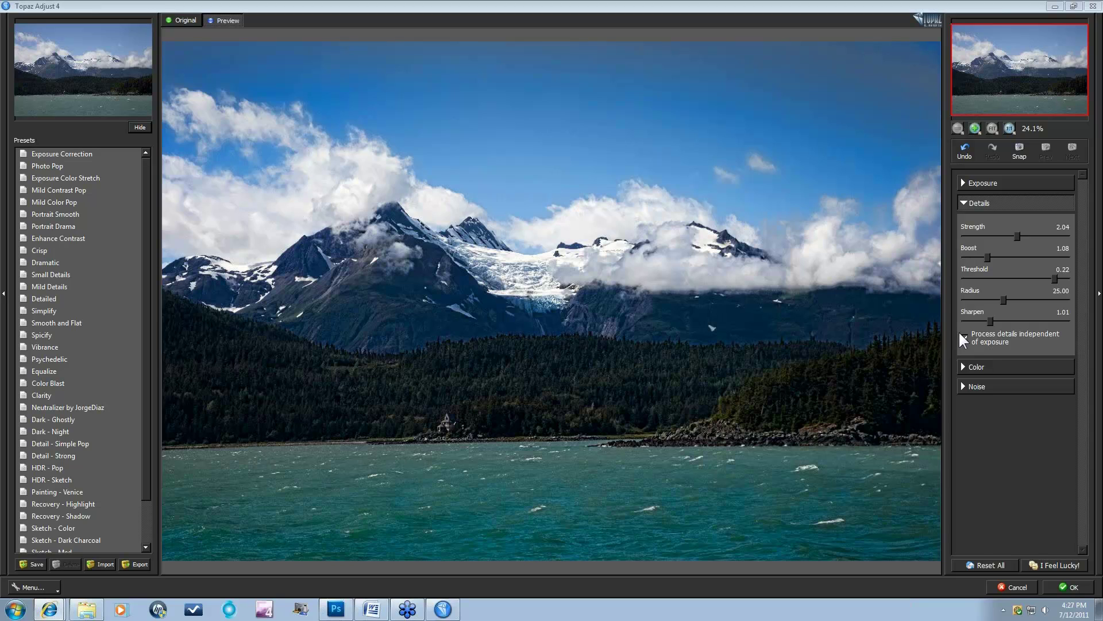
drag(1003, 300, 1009, 299)
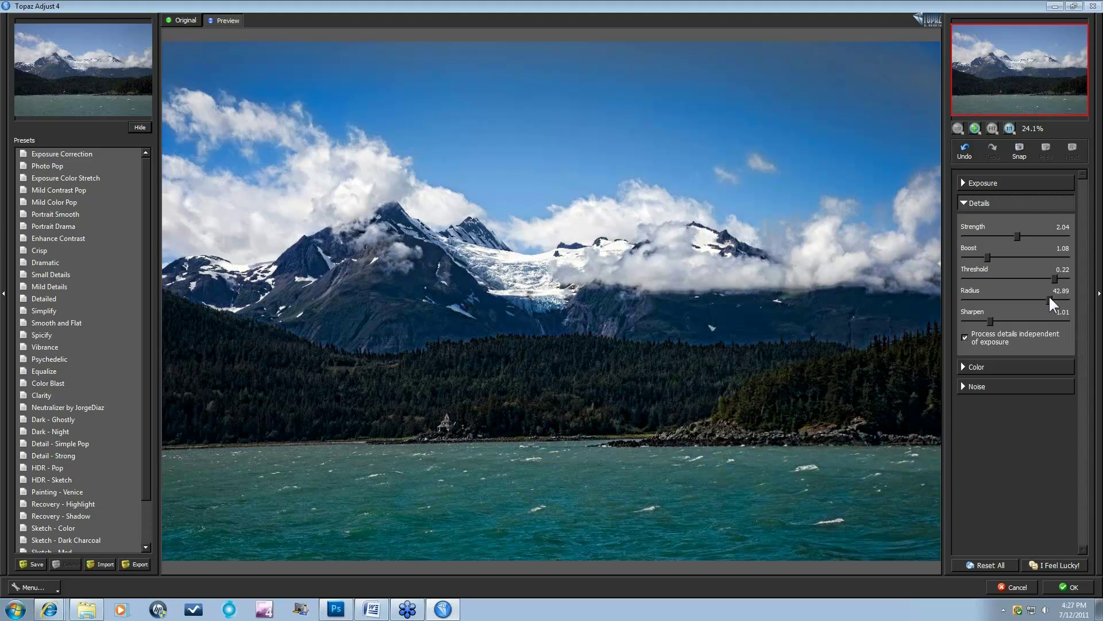
drag(1058, 297, 974, 298)
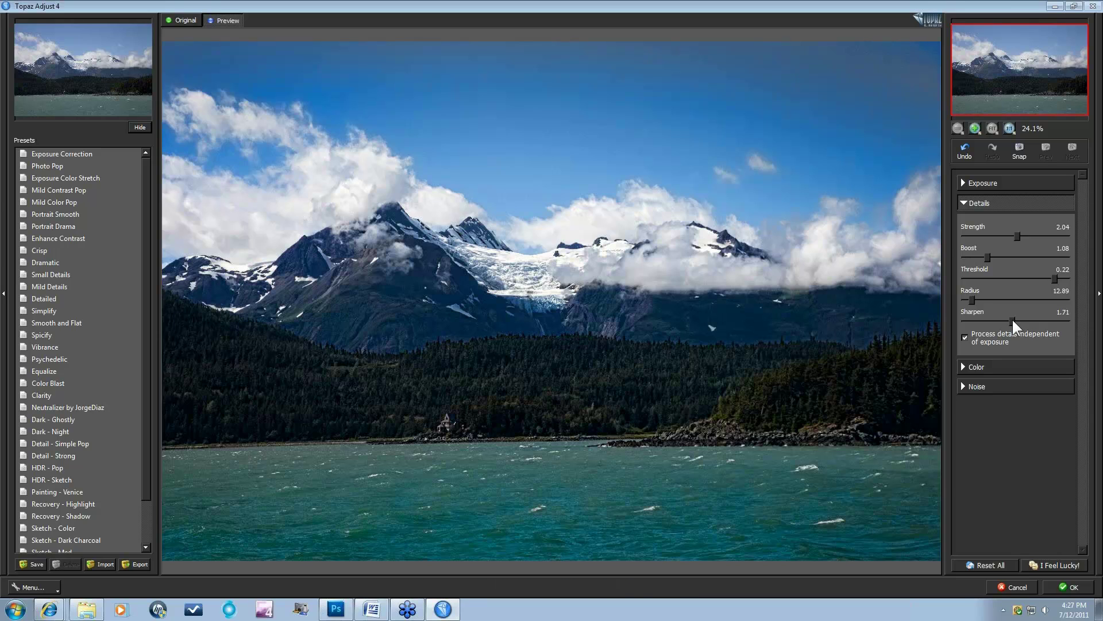
Step: Set Sharpen to 3.49 and Strength to 1.09 in the Details settings and turn off processing details independent of exposure
click(1011, 318)
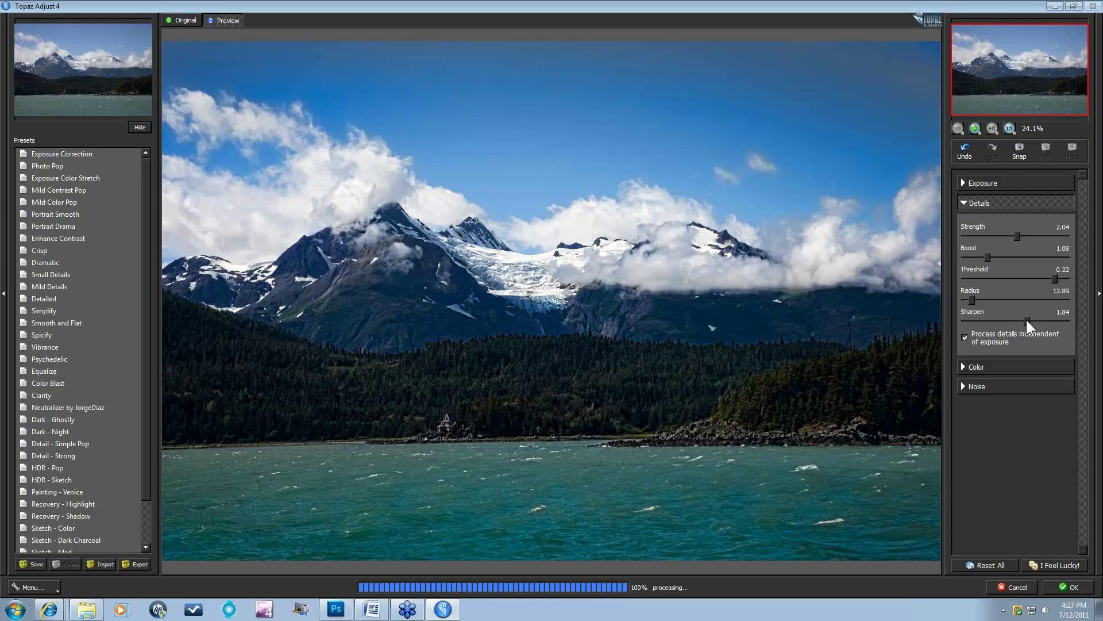
drag(1051, 320, 1053, 319)
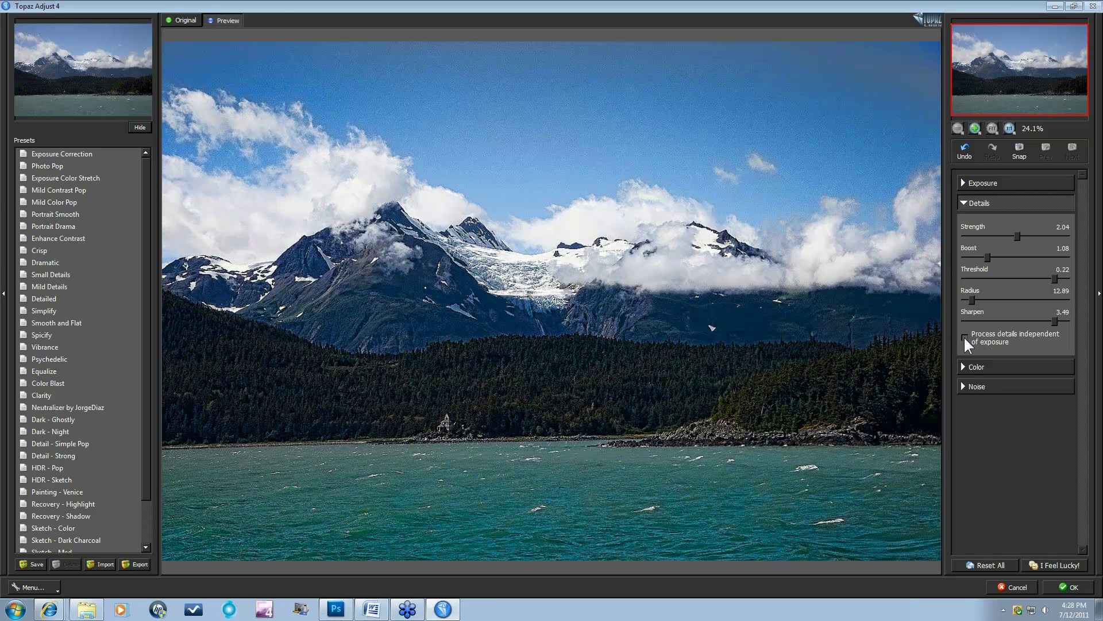
click(964, 337)
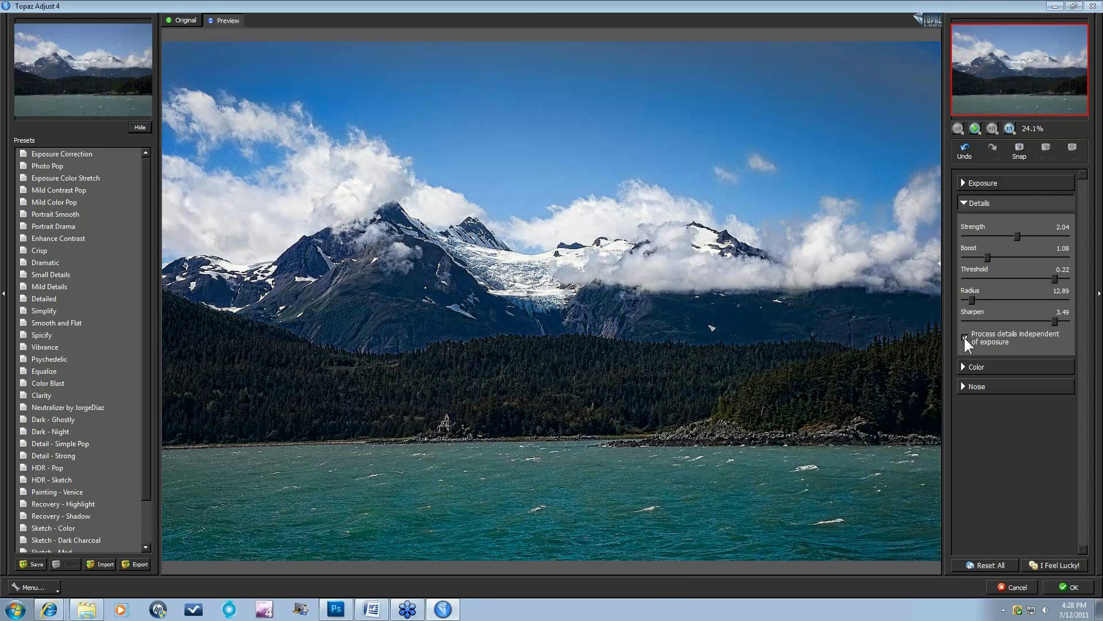
click(964, 336)
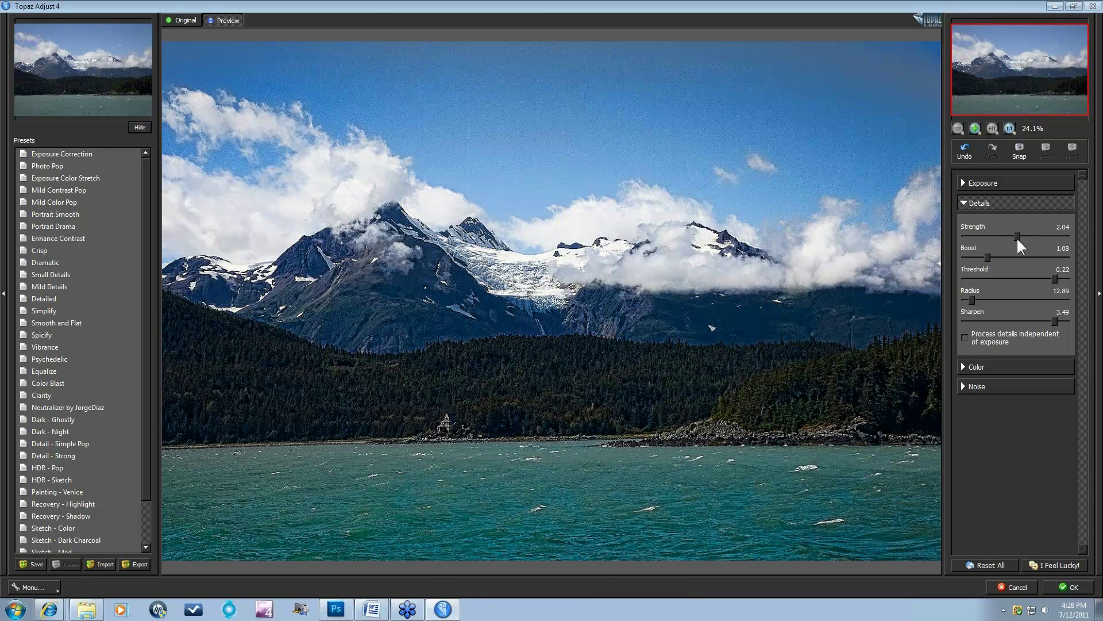
click(992, 236)
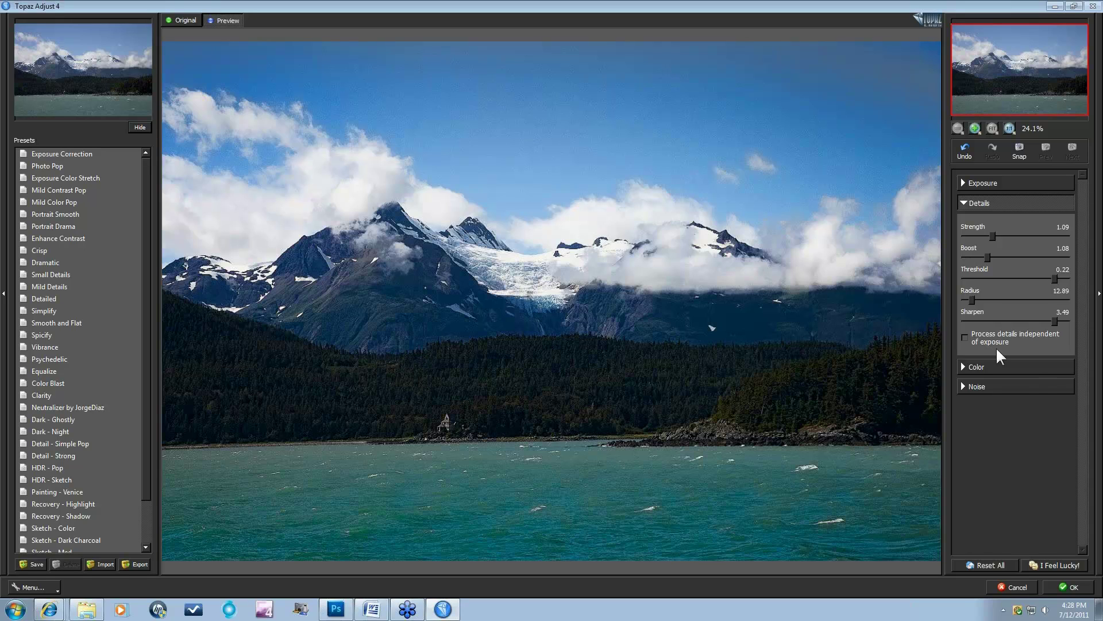
Step: Expand the Color settings, collapse Details and try Adaptive Saturation values of 0.06 and 0.63, ending at 0.47
click(961, 365)
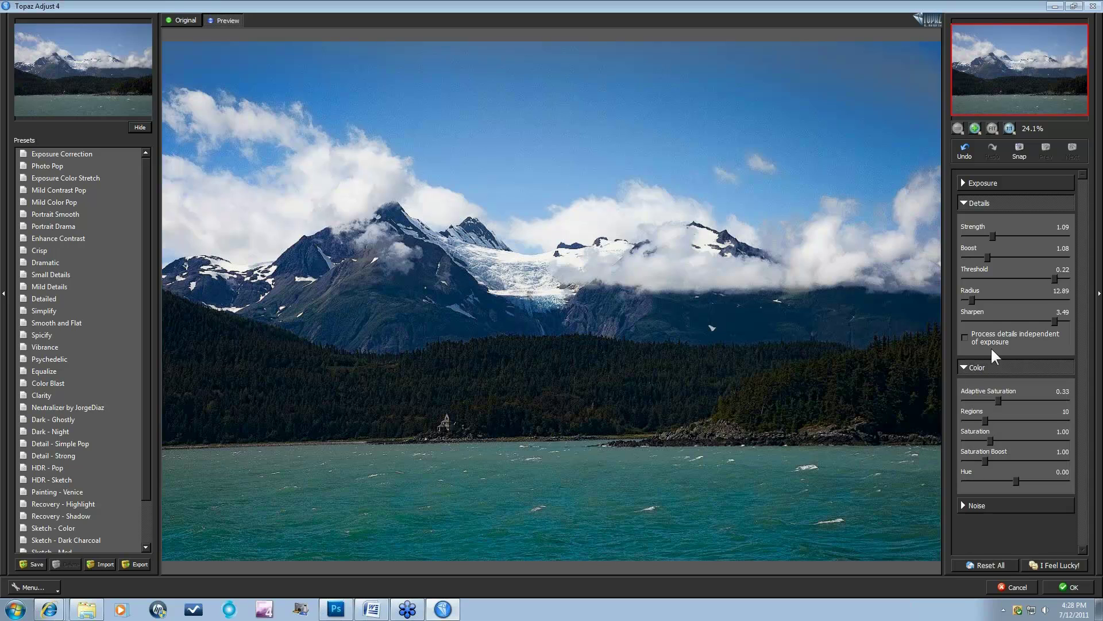
click(962, 203)
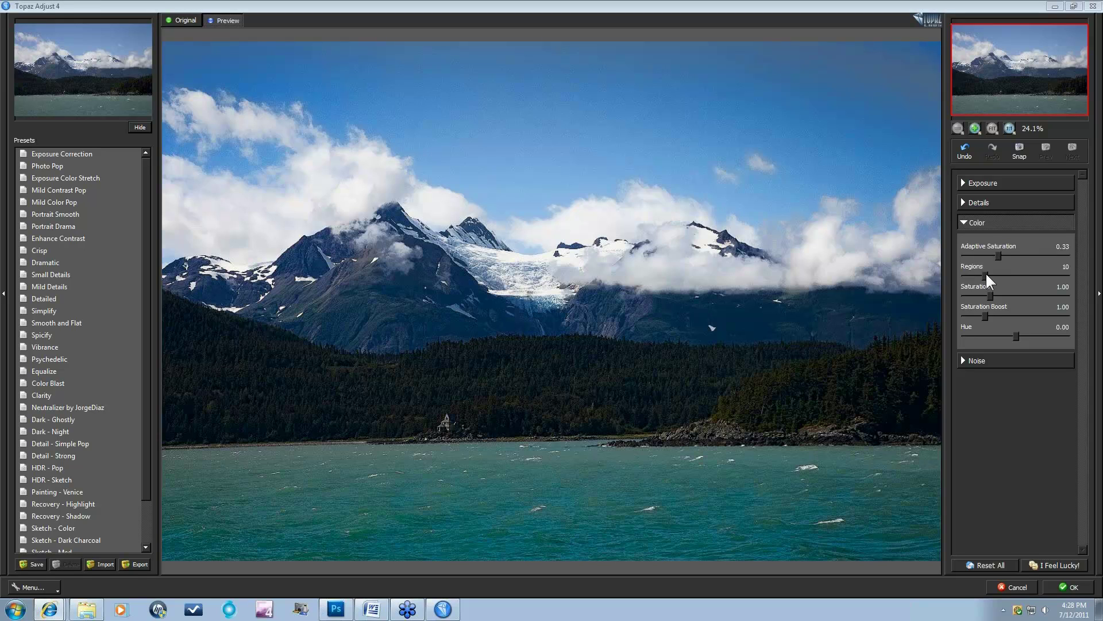
drag(998, 254, 971, 255)
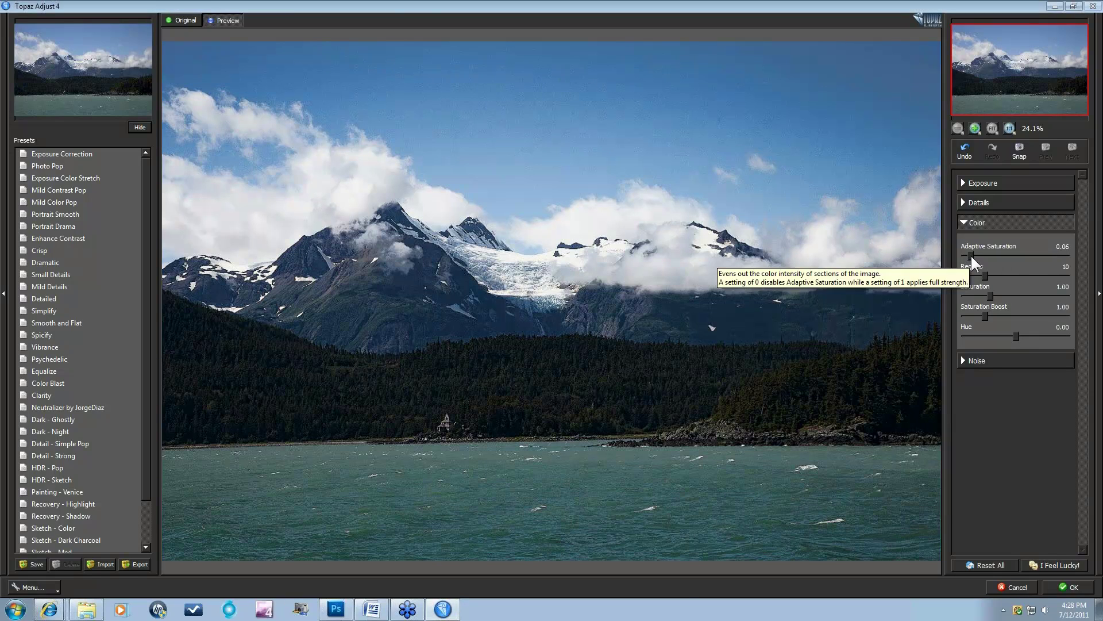
click(1003, 256)
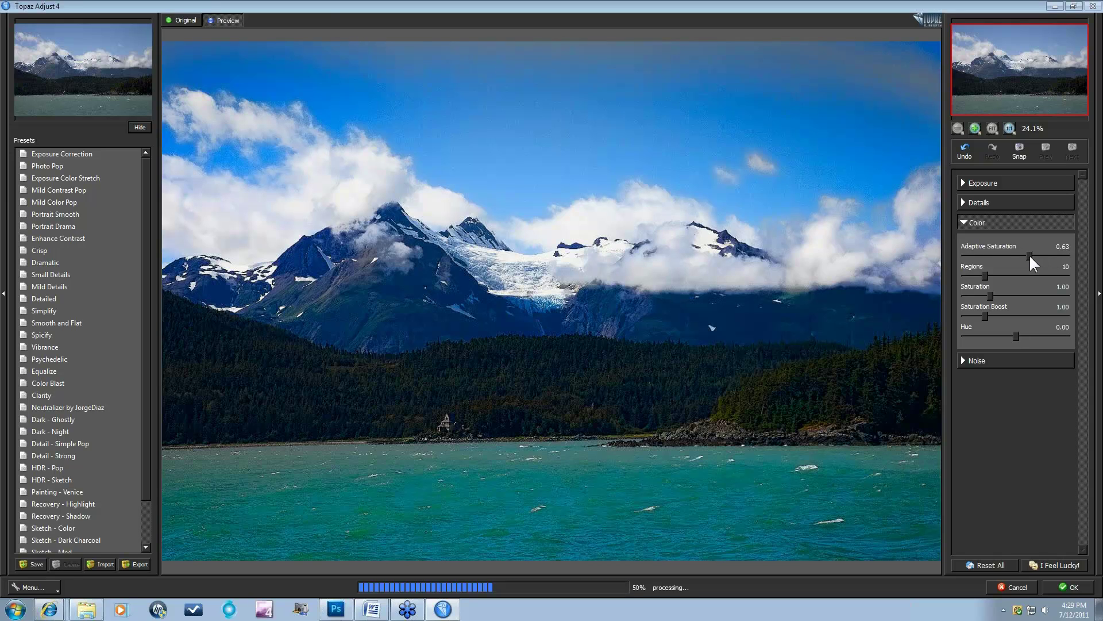
drag(1029, 254, 1013, 253)
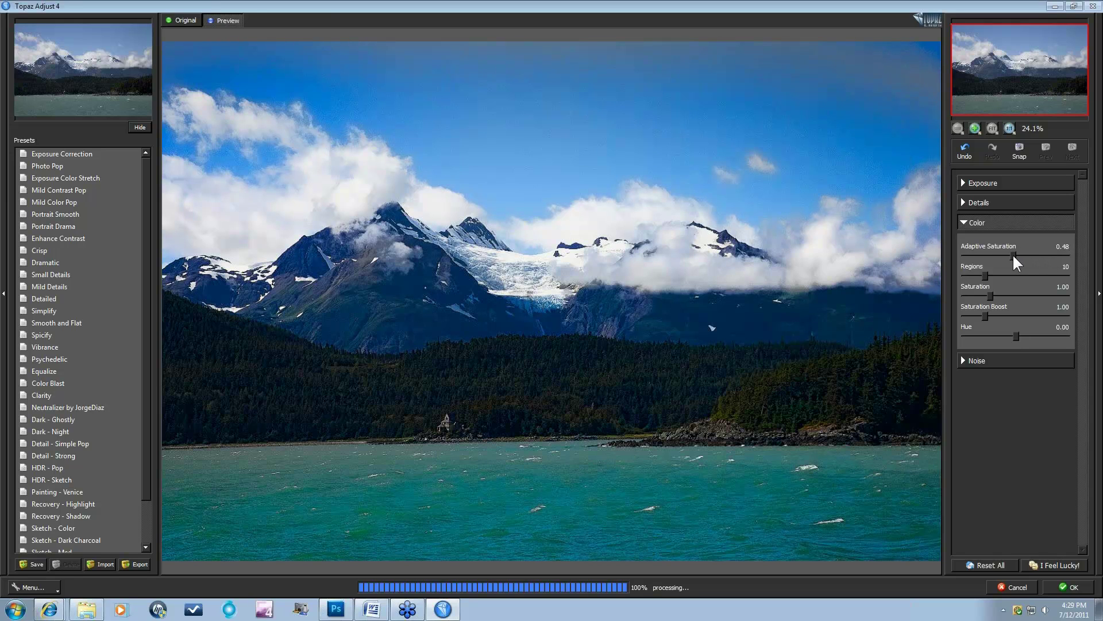
Step: Try Regions values of 41 and 1 in the Color settings, ending at 31
click(1033, 277)
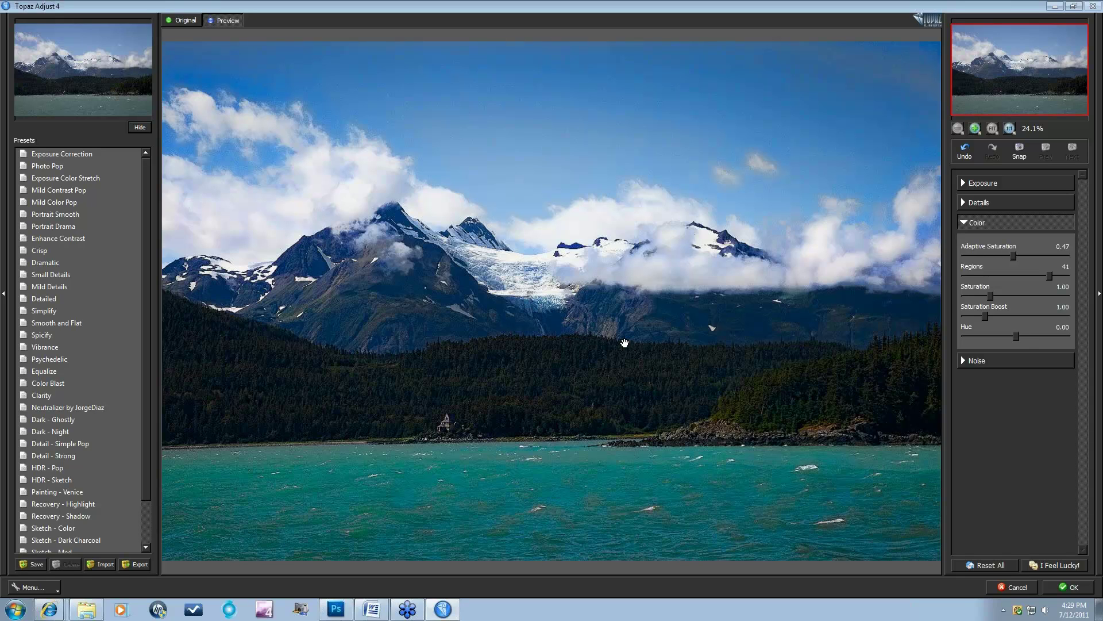
drag(1047, 273, 963, 275)
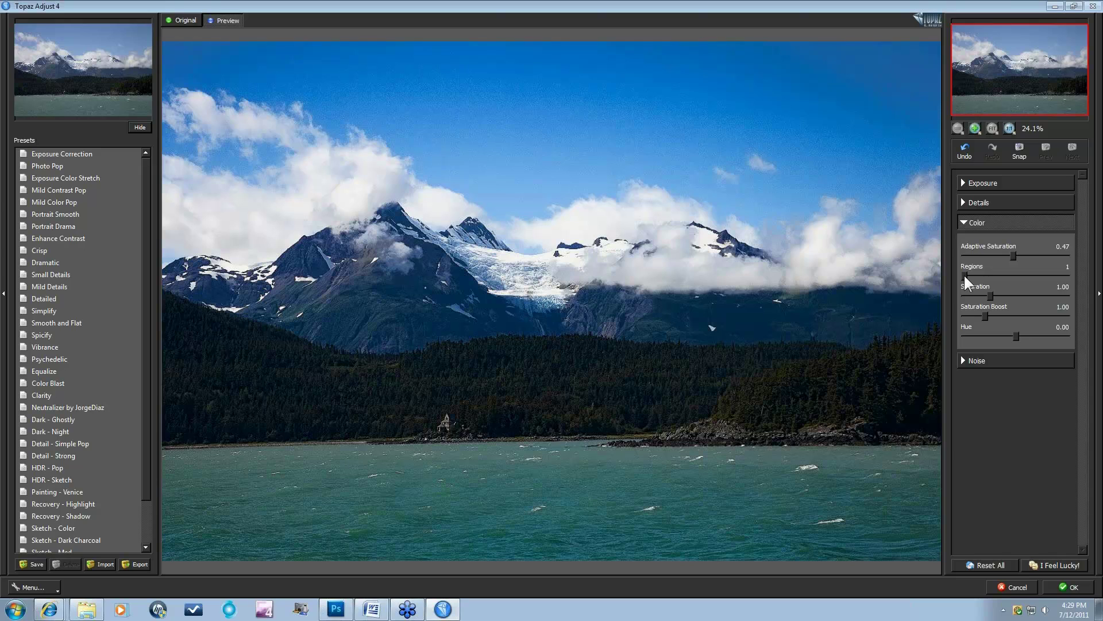
drag(1031, 276, 1068, 271)
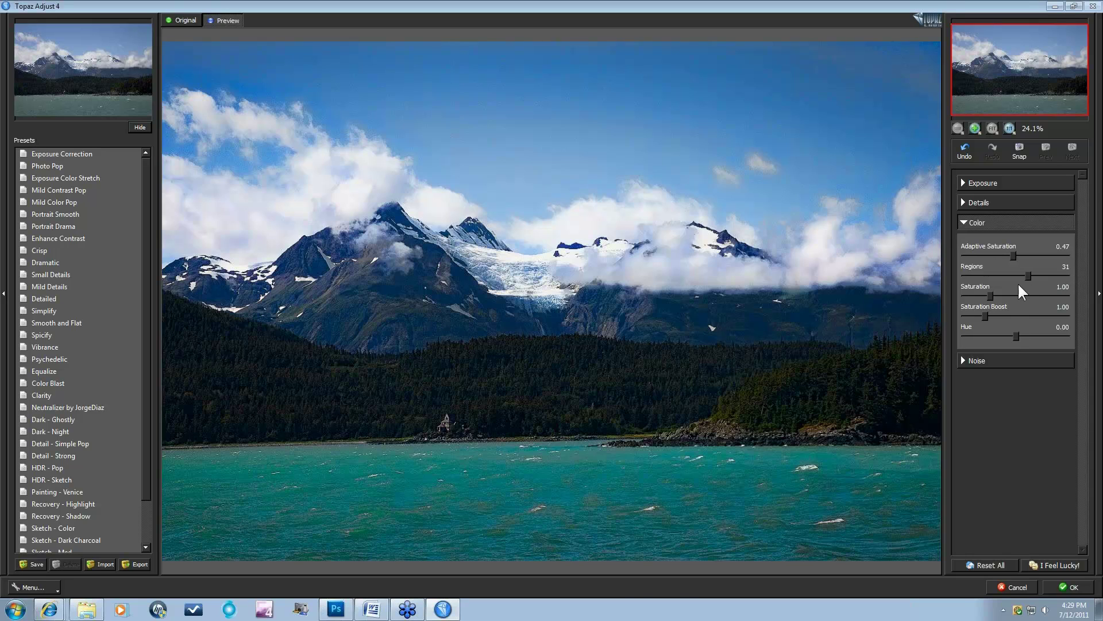
Step: Set Saturation to 1.36 and Saturation Boost to 2.00 in the Color settings
click(990, 296)
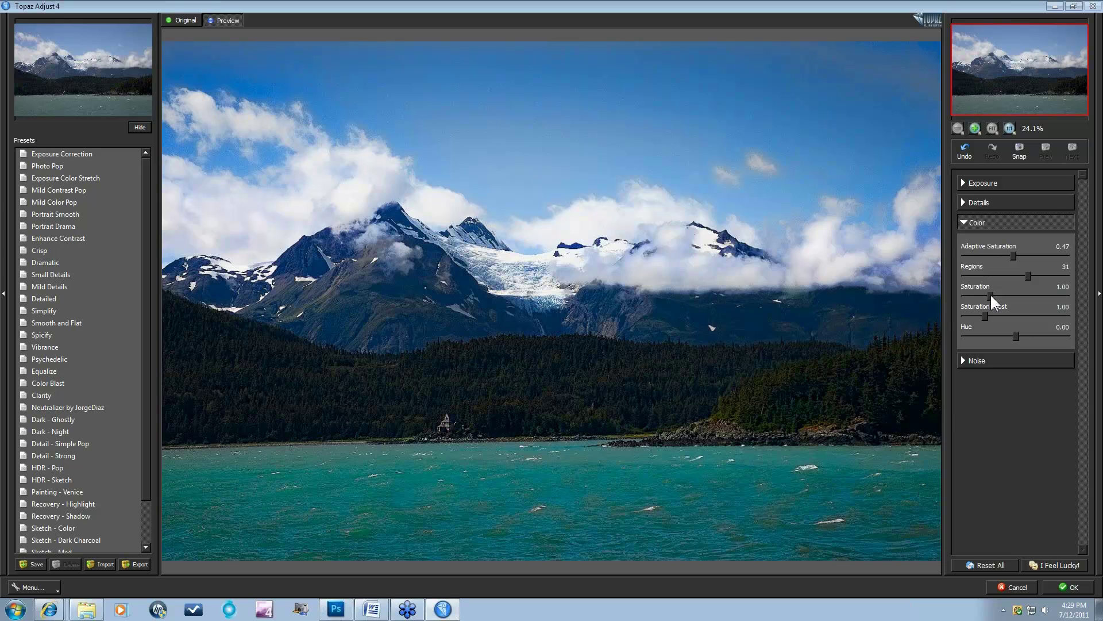
drag(991, 293, 993, 294)
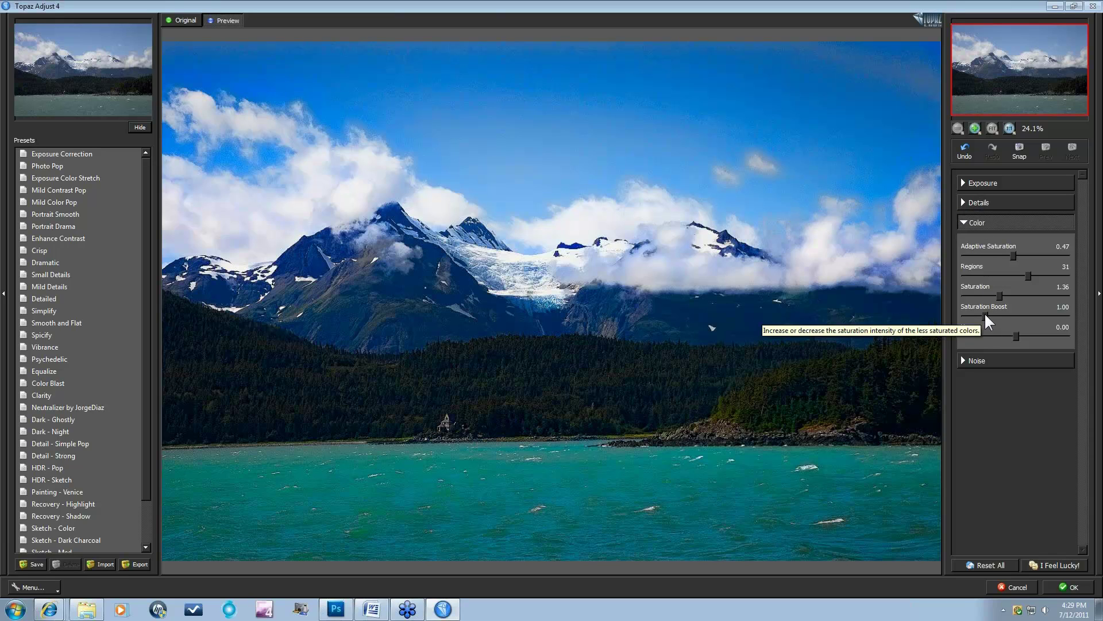
drag(984, 315, 1013, 313)
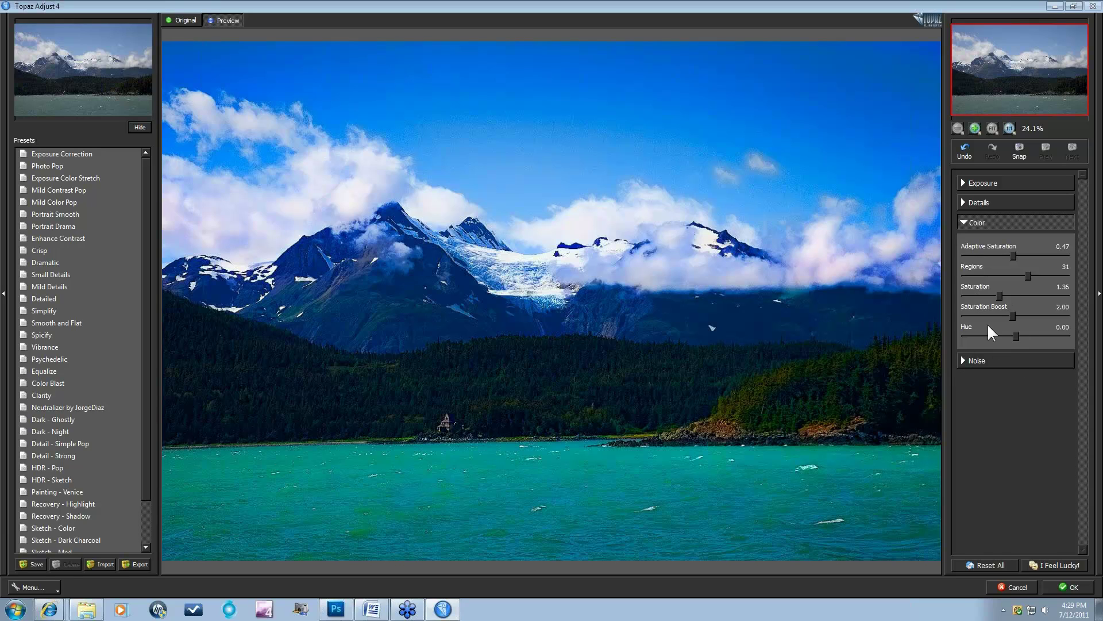
Step: Expand the Noise settings, collapse Color and examine the sky and clouds above the mountains at 100% zoom
click(962, 359)
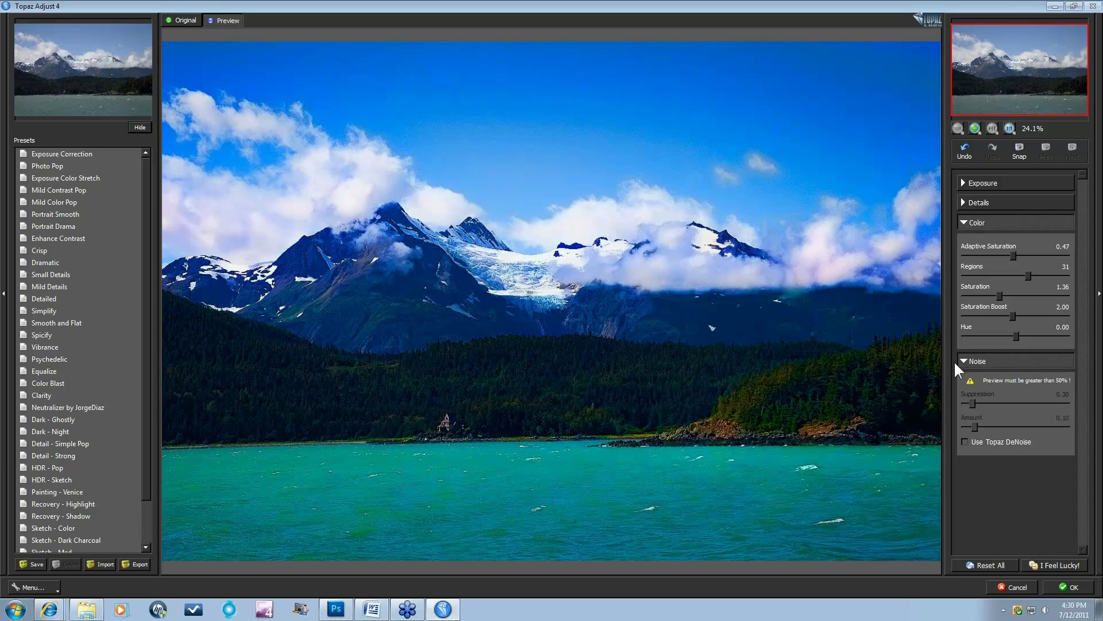
click(969, 216)
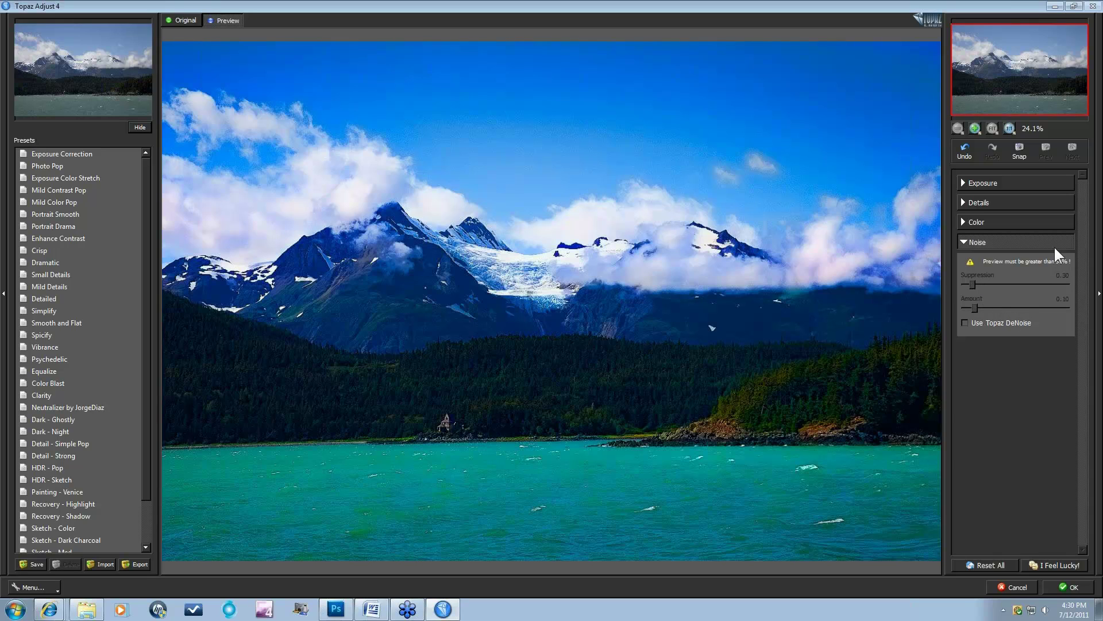
click(1009, 127)
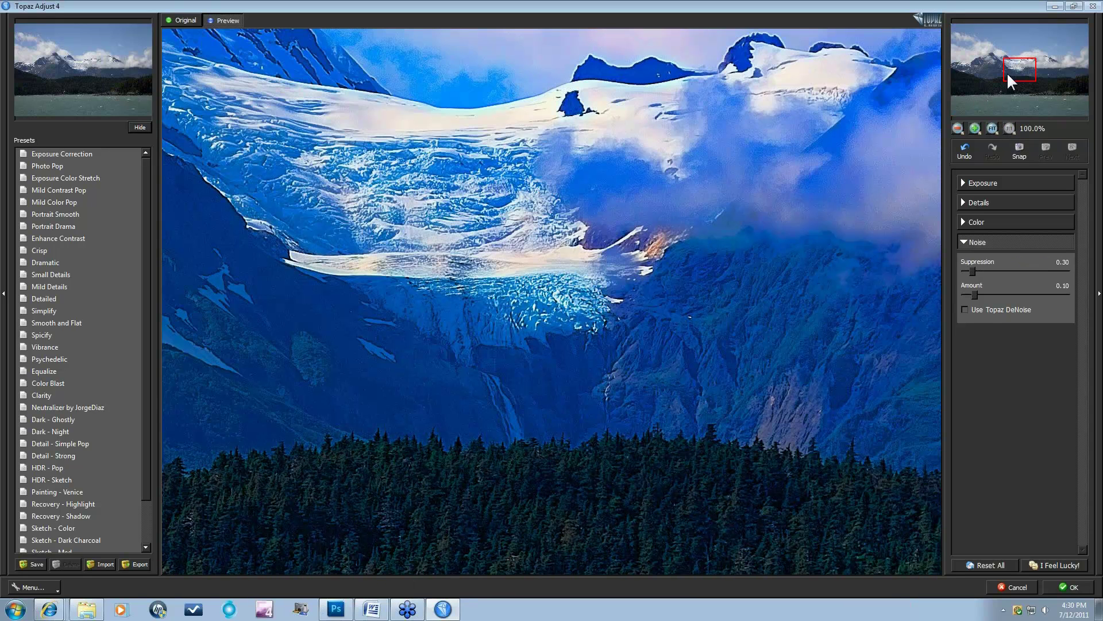
drag(1007, 72, 1016, 48)
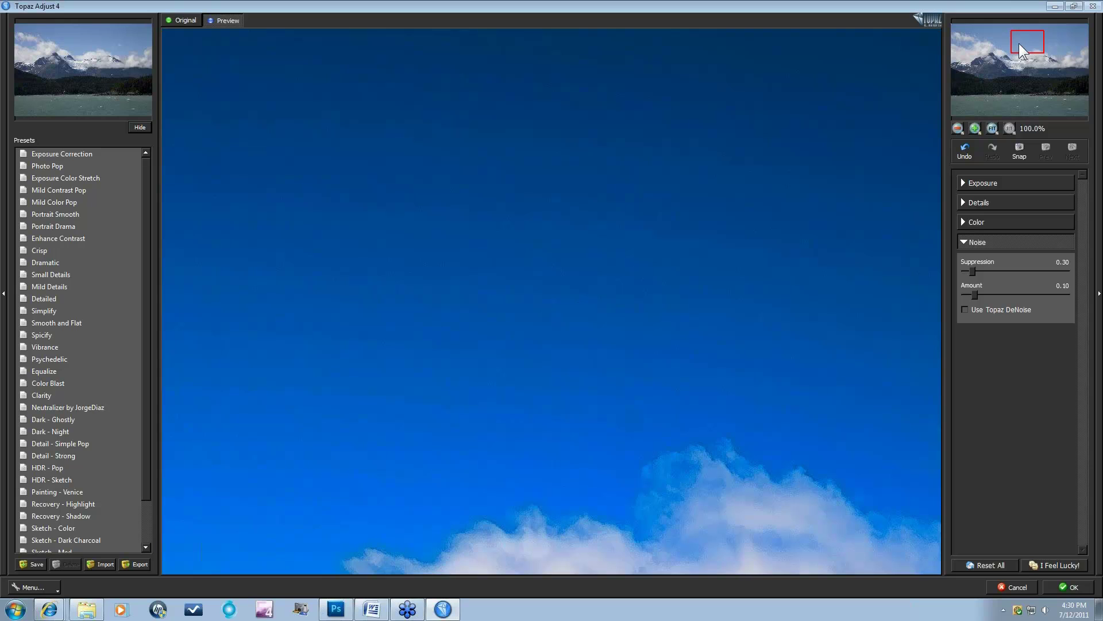
drag(1019, 44, 1016, 50)
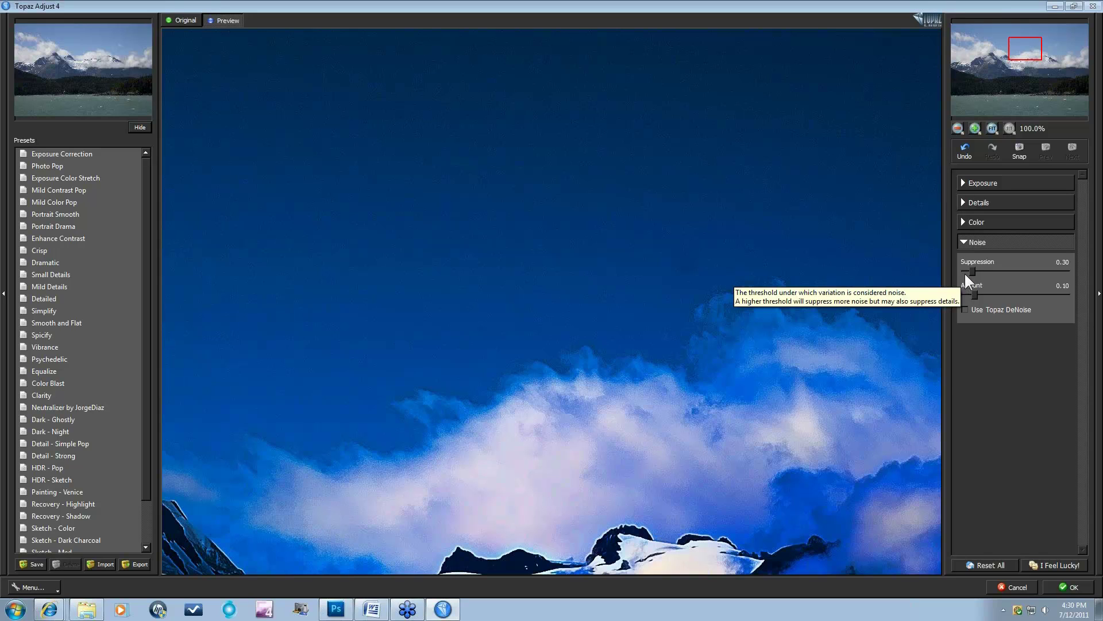
Step: Turn on processing details independent of exposure in the Details settings and collapse that section again
click(962, 203)
click(965, 336)
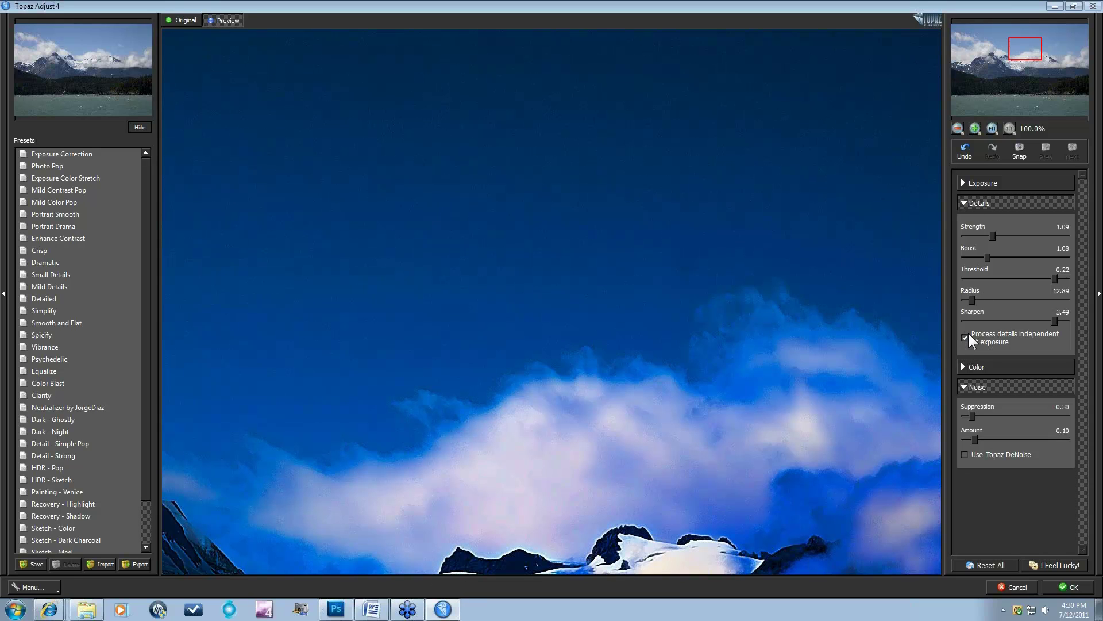
click(965, 202)
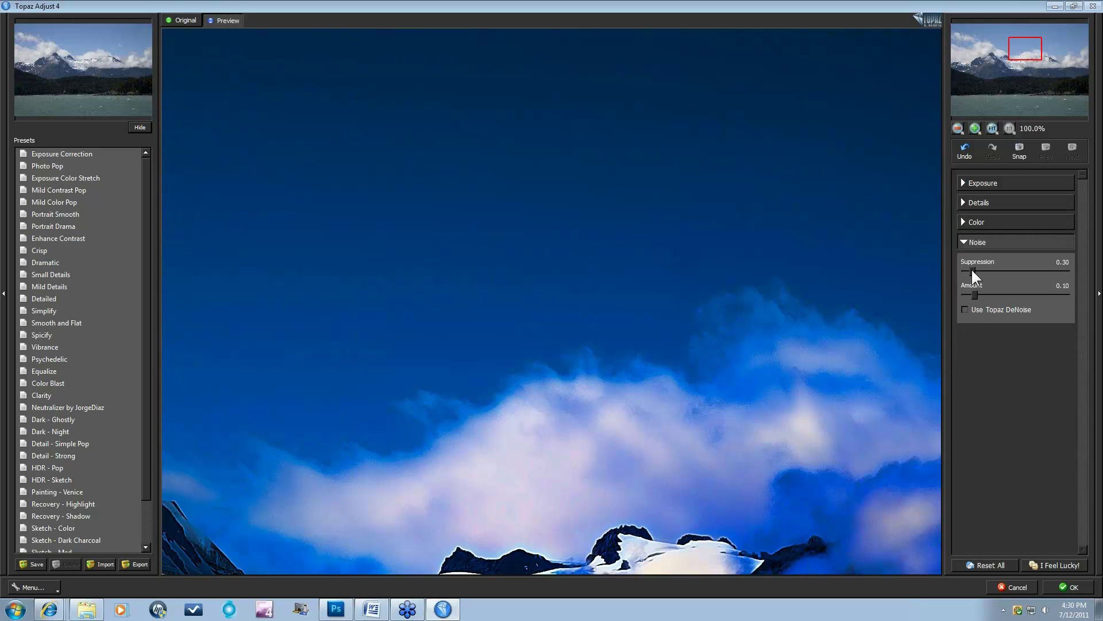
Step: Set the noise Suppression to 1.42 and the Amount to 0.27, and check the whole photo
drag(971, 267, 997, 270)
drag(974, 294, 992, 294)
click(992, 127)
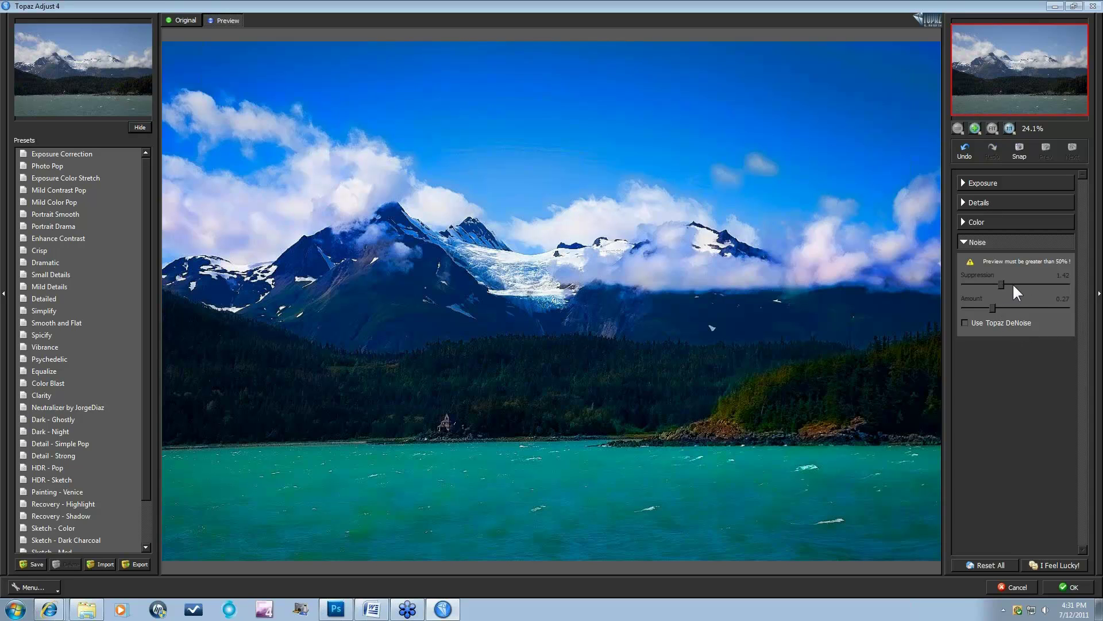
Step: Try a noise Suppression of 2.60, settle on Suppression 0.93 and Amount 0.26, and enable Use Topaz DeNoise
click(974, 127)
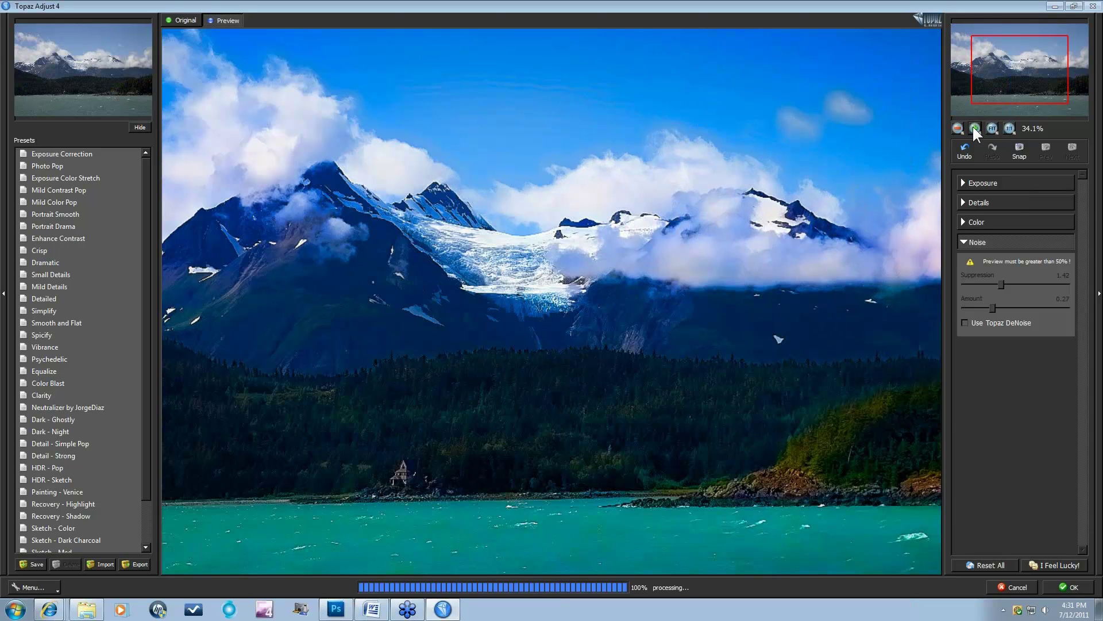
click(974, 126)
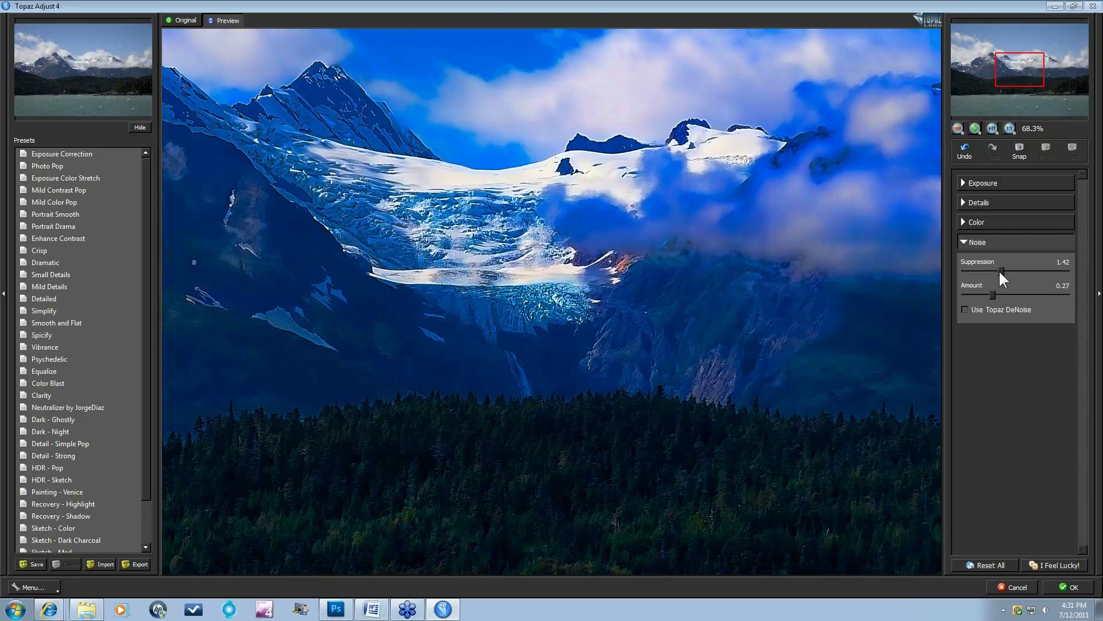
drag(999, 270, 1029, 272)
click(988, 291)
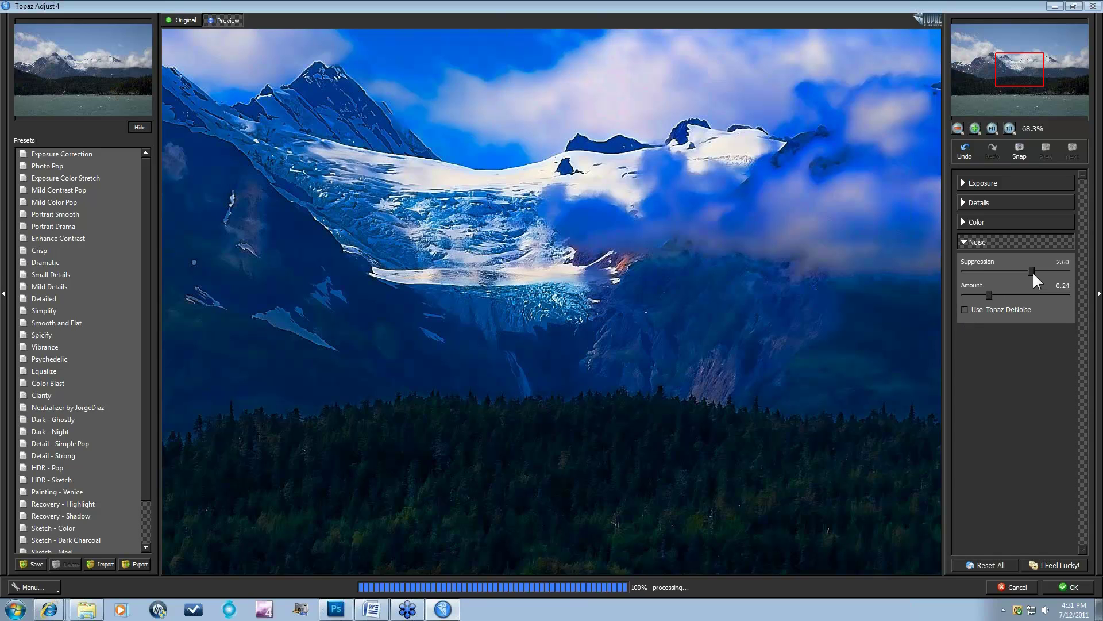
drag(989, 269, 987, 270)
click(966, 309)
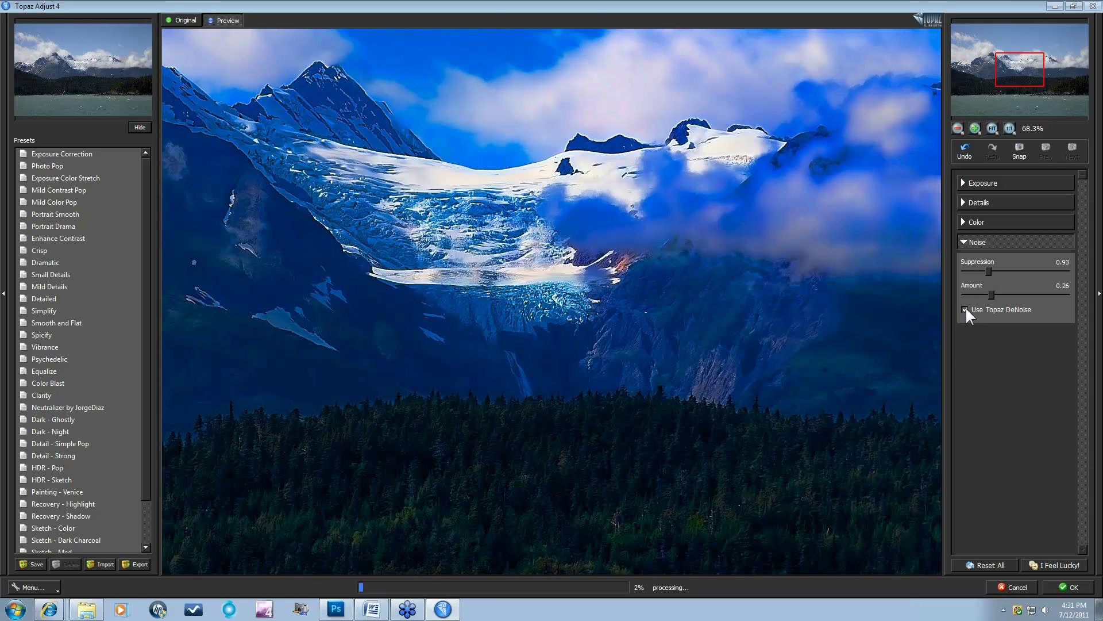
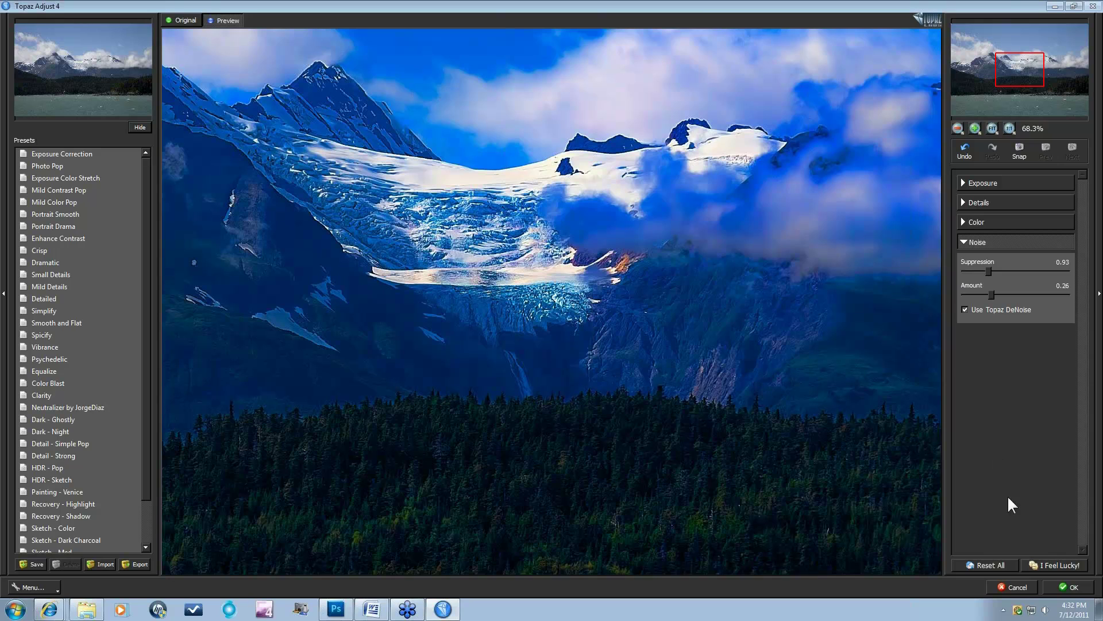
Step: Reset all adjustments, collapse the Noise settings and fit the whole photo in the preview
click(982, 563)
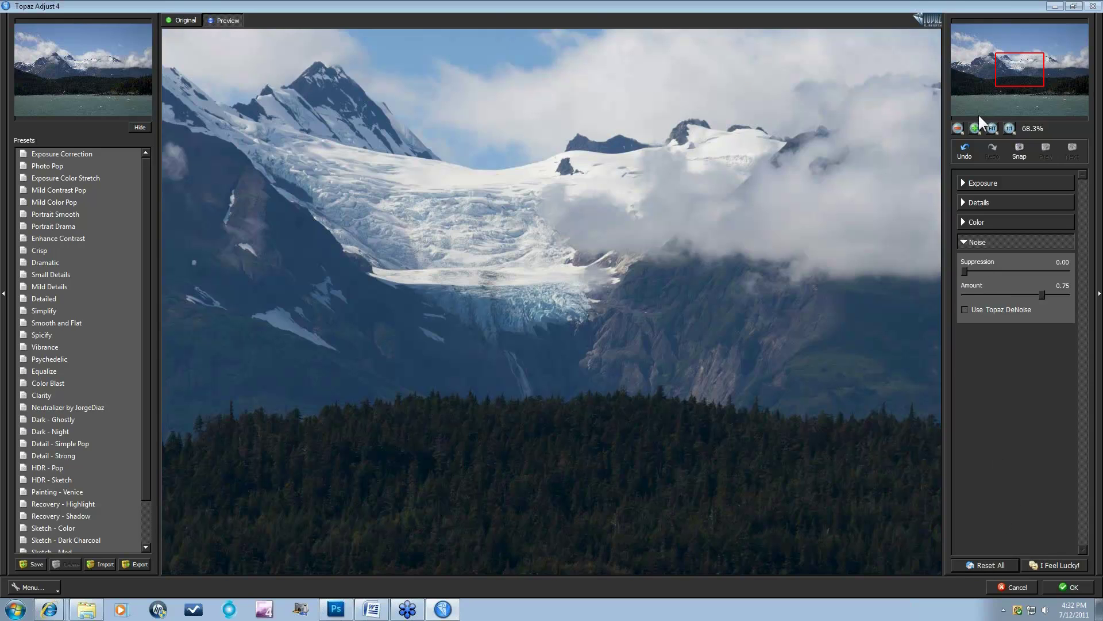
click(963, 242)
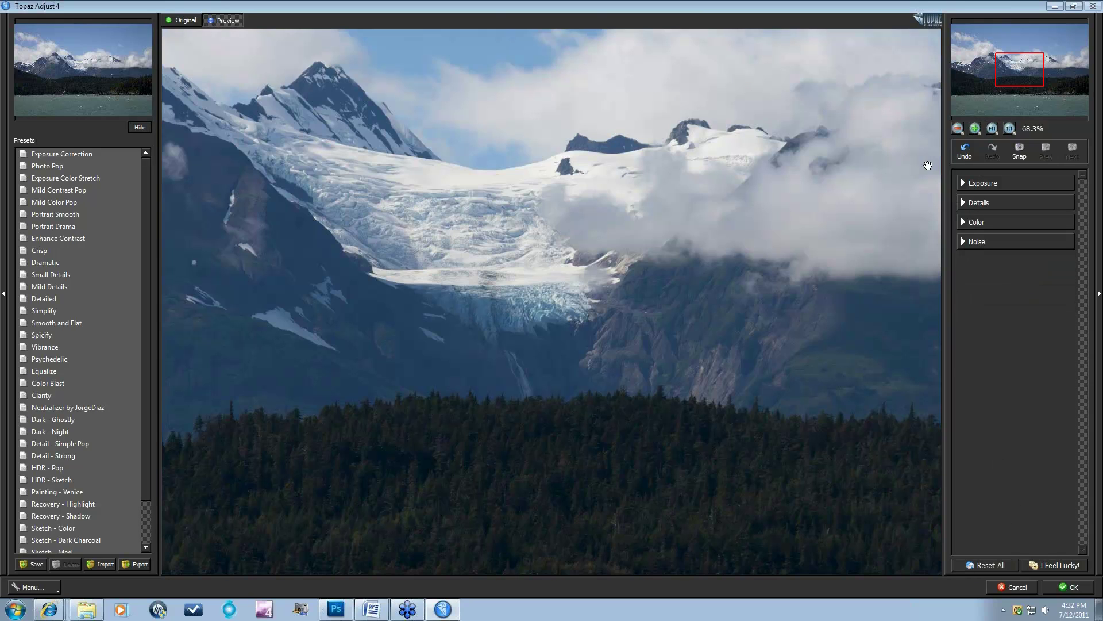
click(993, 128)
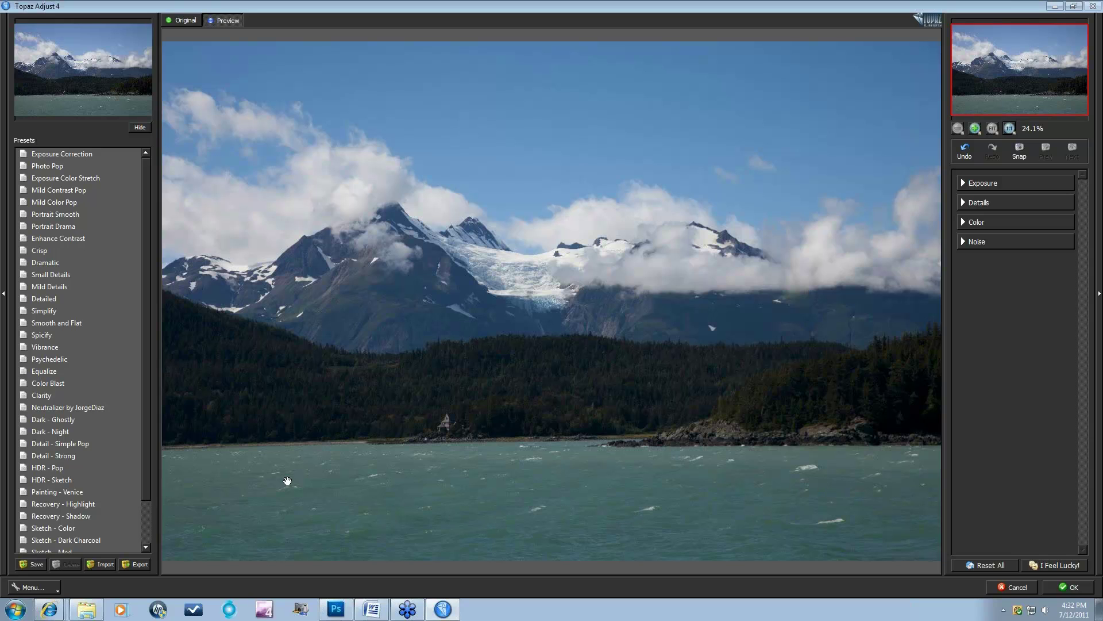
Step: Try the Exposure Correction and Photo Pop presets on the mountain photo, ending on Exposure Color Stretch
click(67, 154)
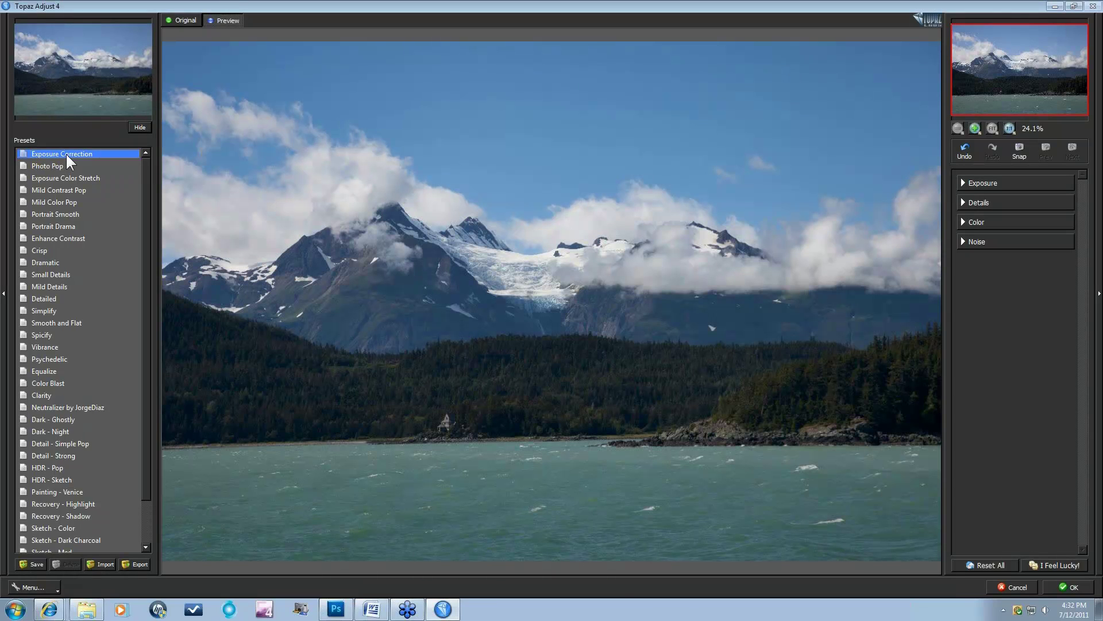
key(Down)
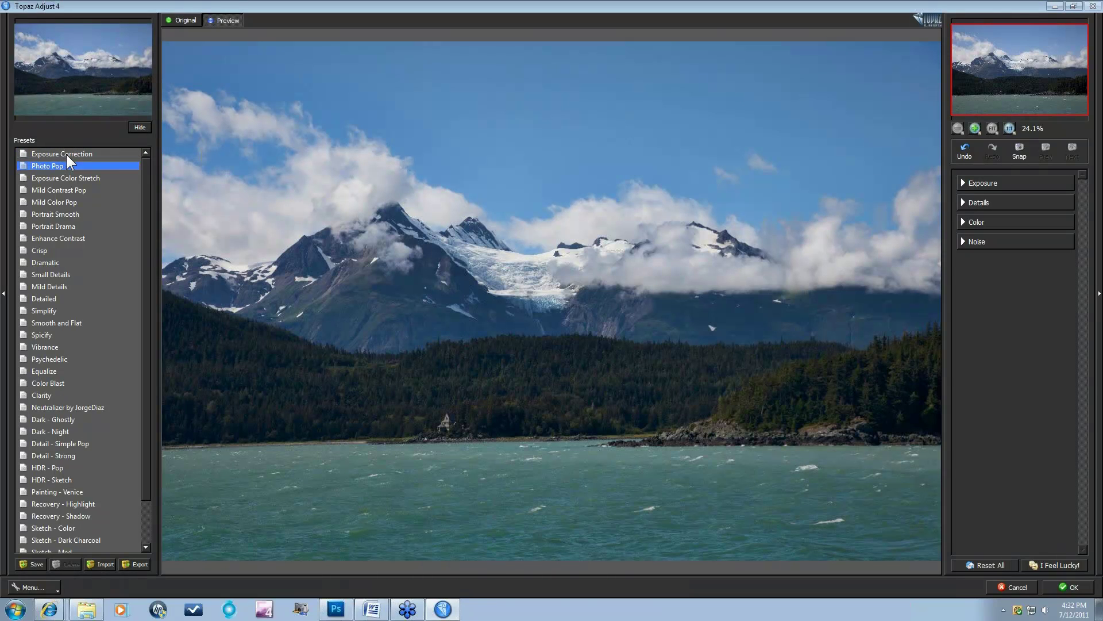
key(Down)
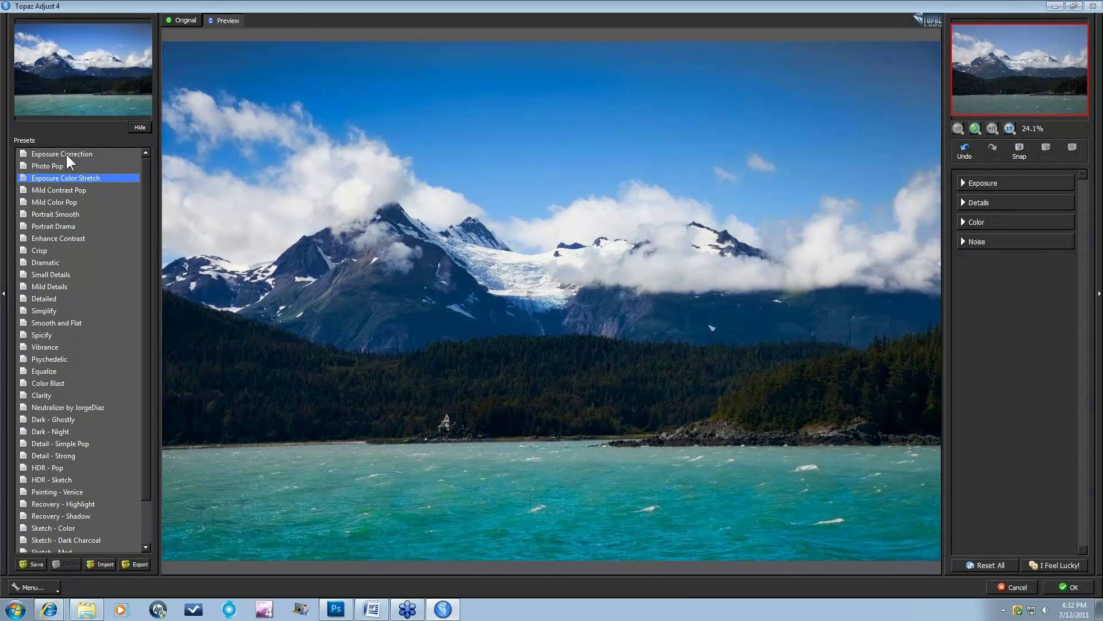
Step: Try the presets following Exposure Color Stretch one by one on the mountain photo, from Mild Color Pop through Portrait Drama to Enhance Contrast
key(Down)
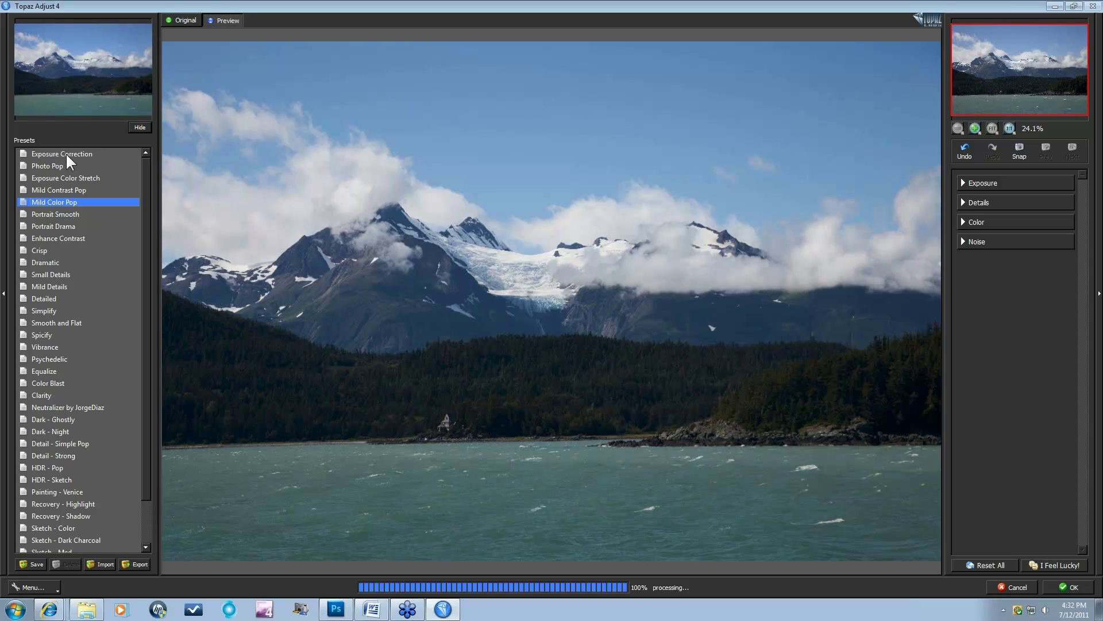
key(Down)
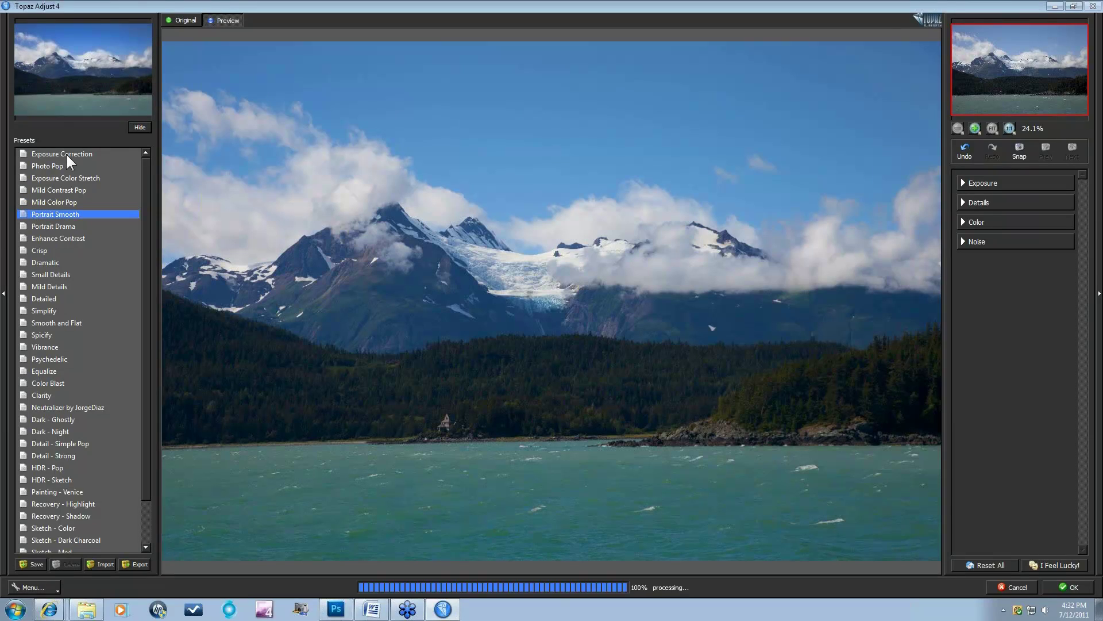
key(Down)
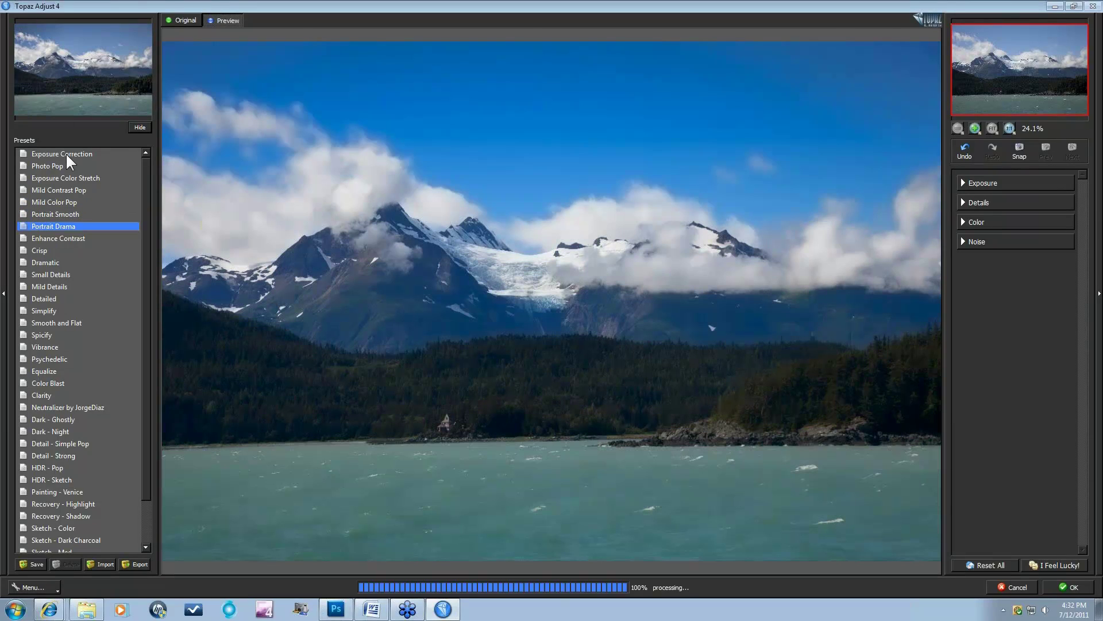
key(Down)
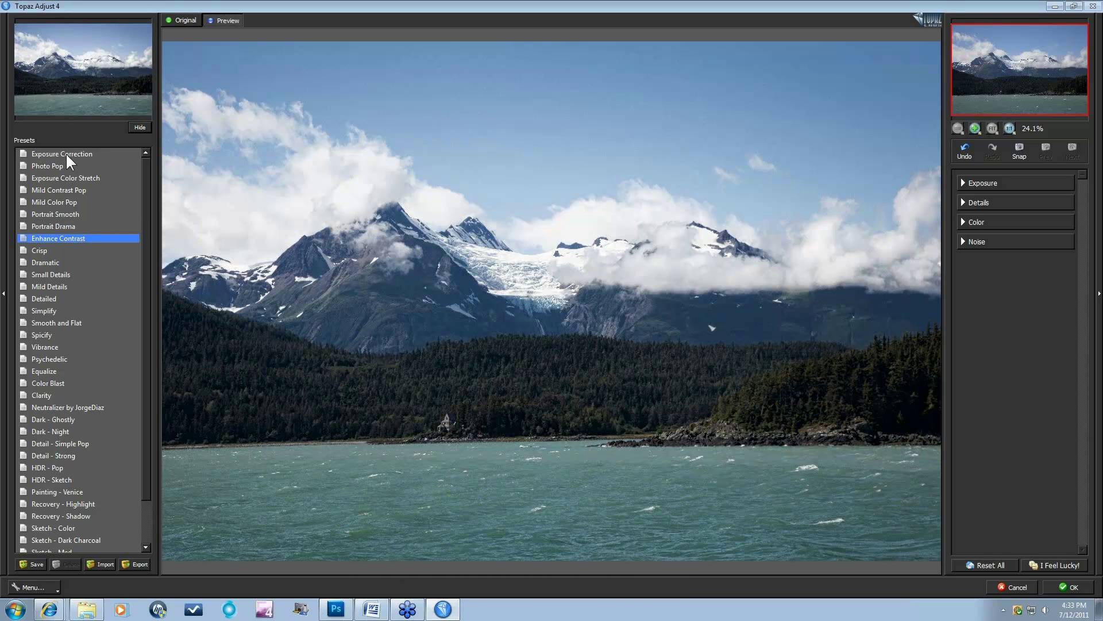
Step: Try the Spicify, Psychedelic and Vibrance presets, and compare the Vibrance result with the original photo
drag(142, 282, 145, 330)
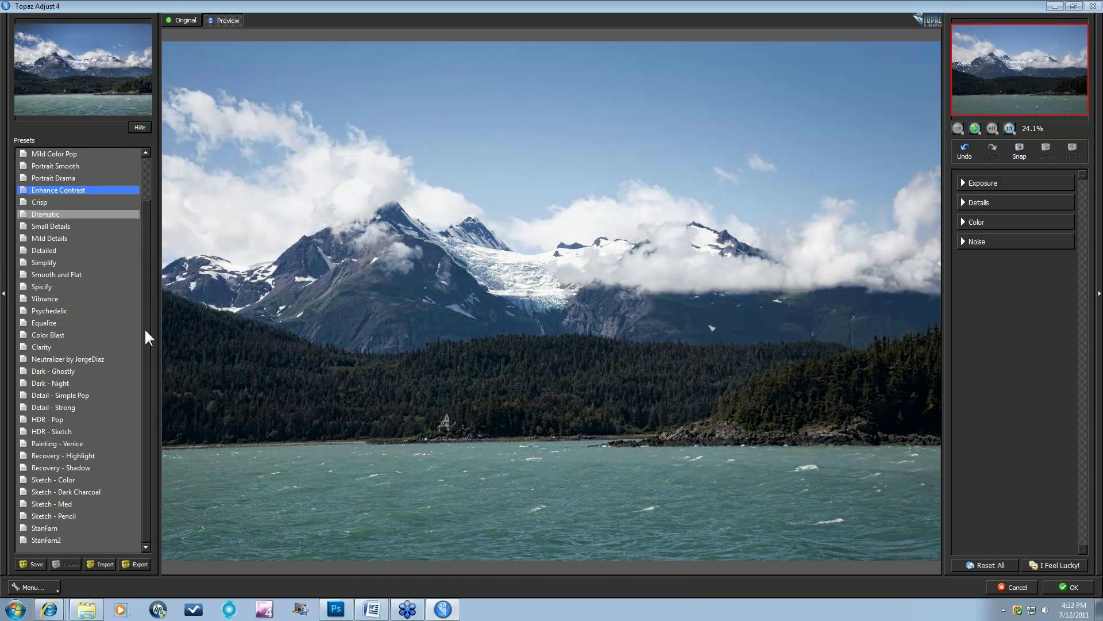
click(54, 286)
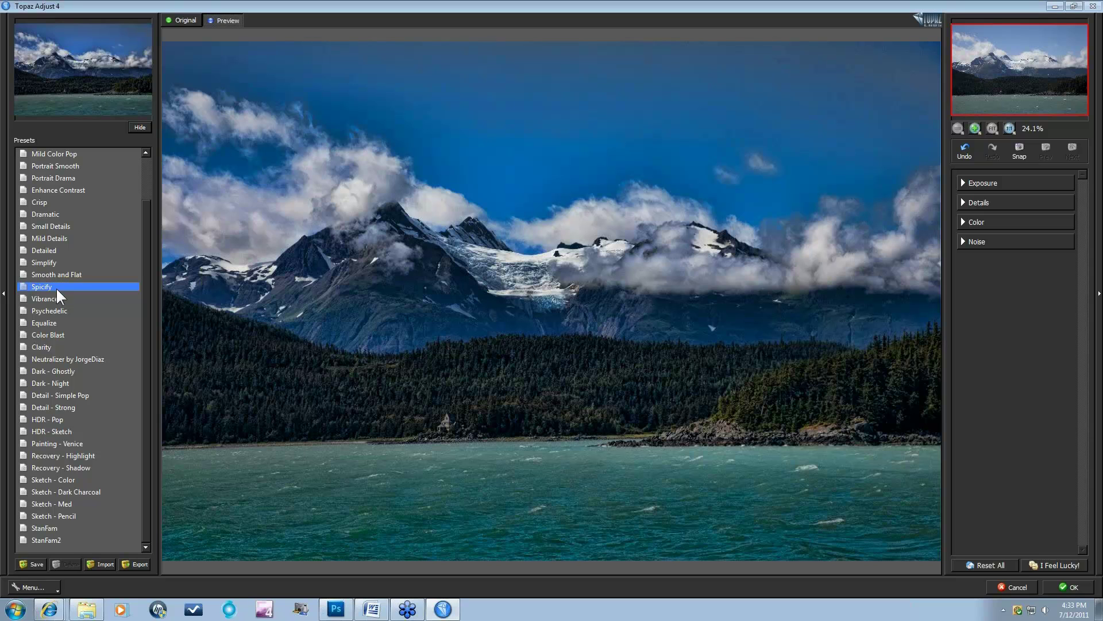
click(51, 310)
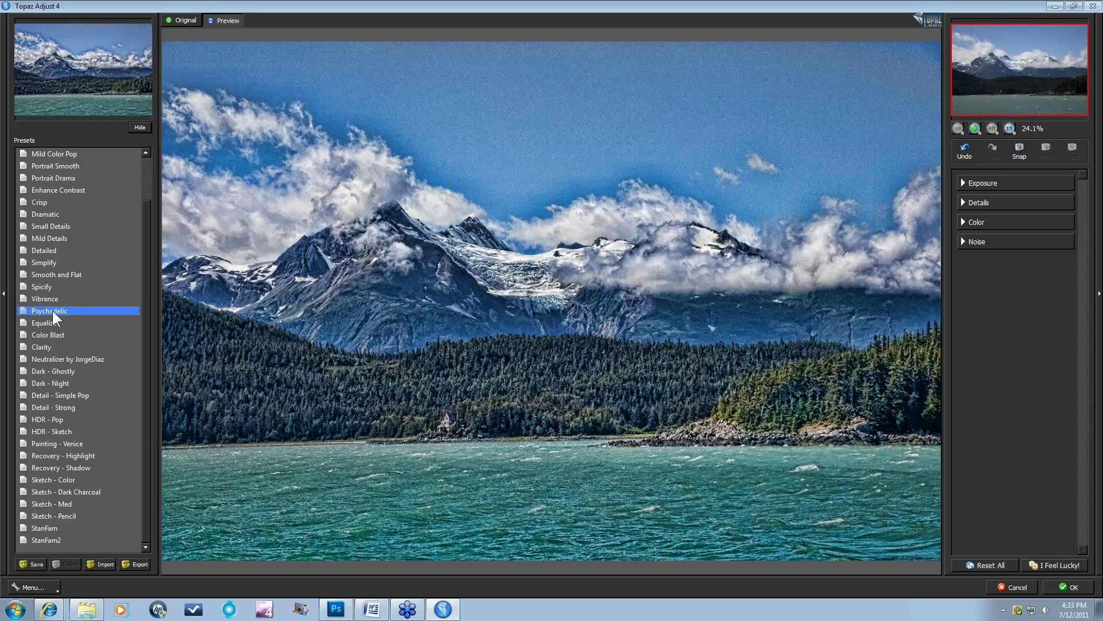
click(50, 300)
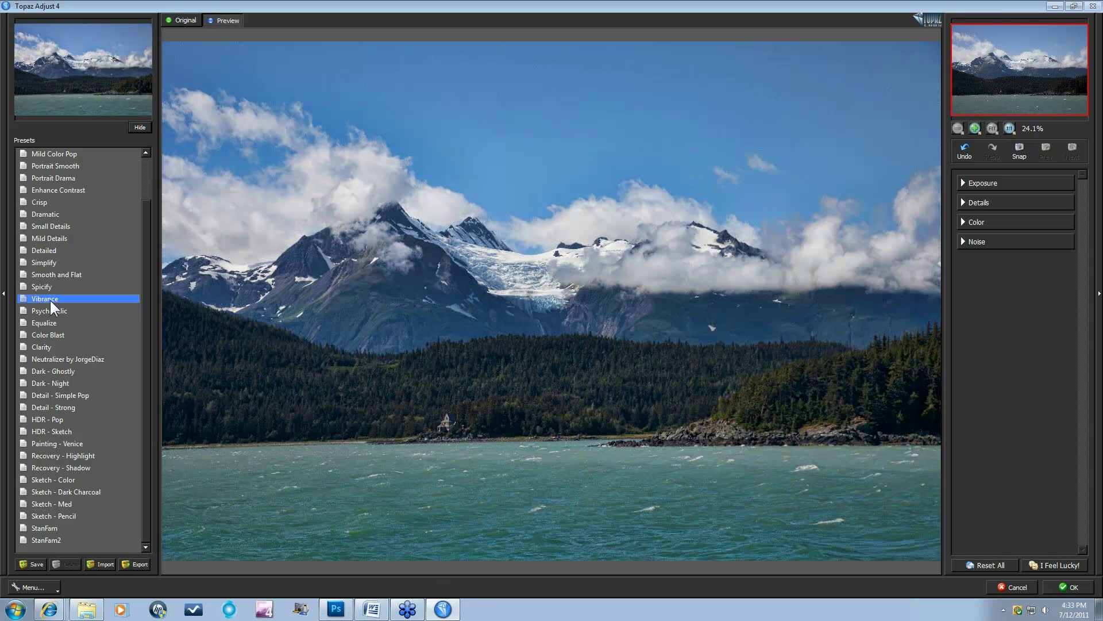
click(565, 366)
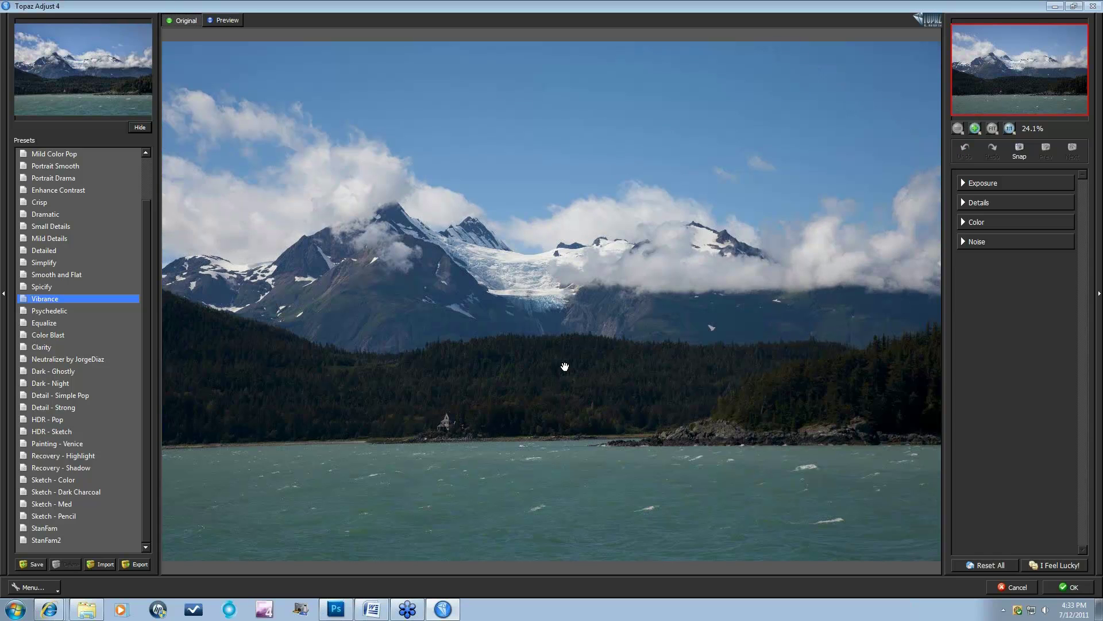
click(565, 367)
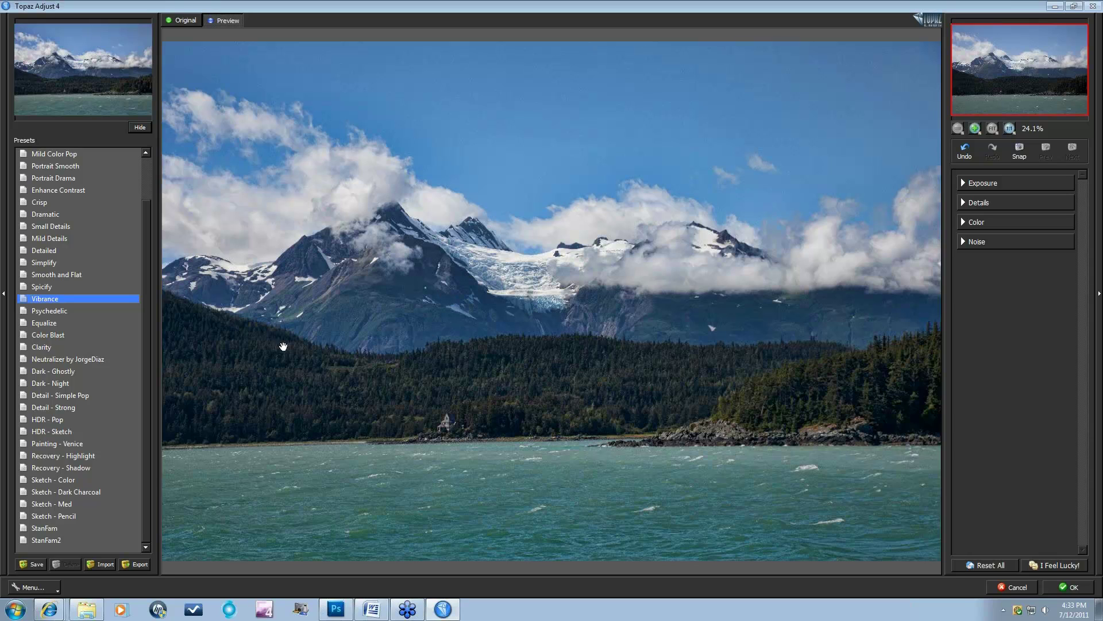
Step: Try the HDR - Pop preset, switch to HDR - Sketch, and expand its Exposure and Details settings
click(67, 418)
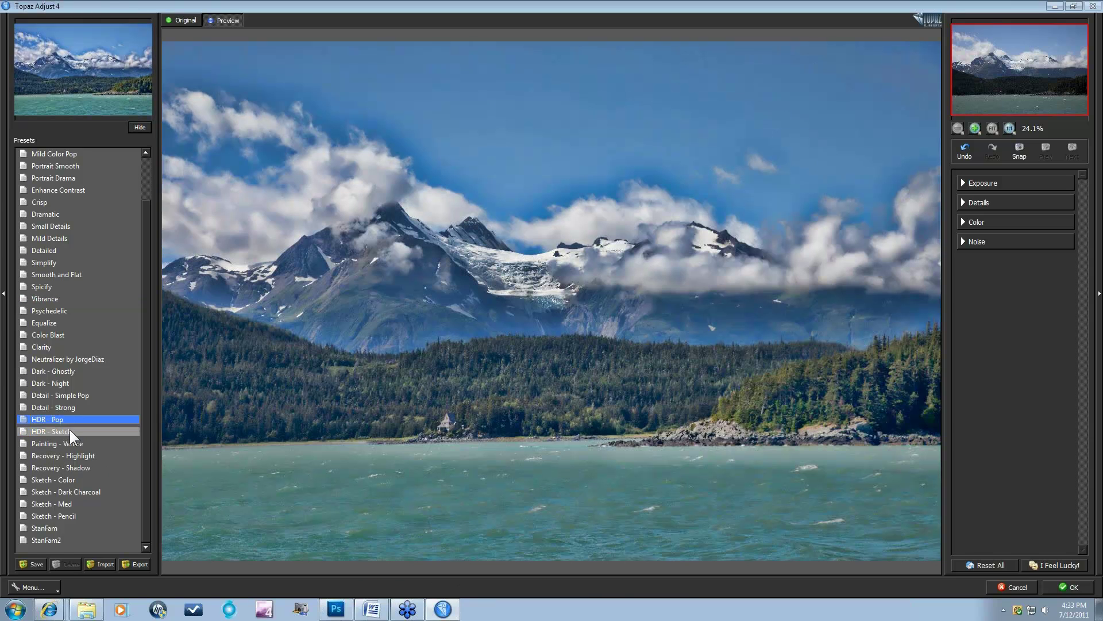
click(71, 431)
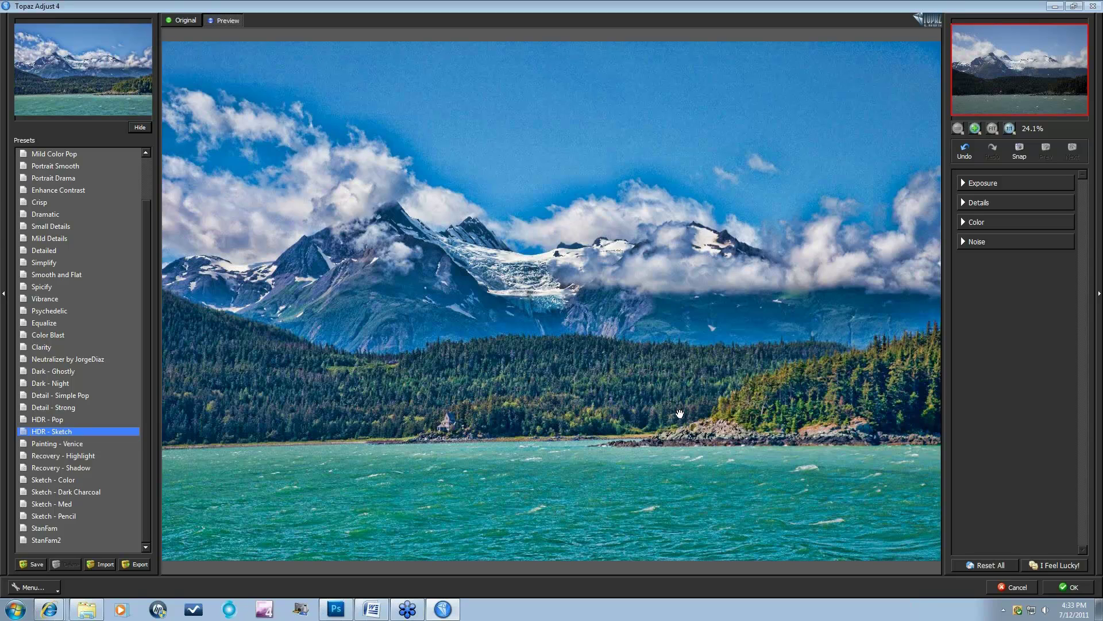
click(964, 184)
click(965, 341)
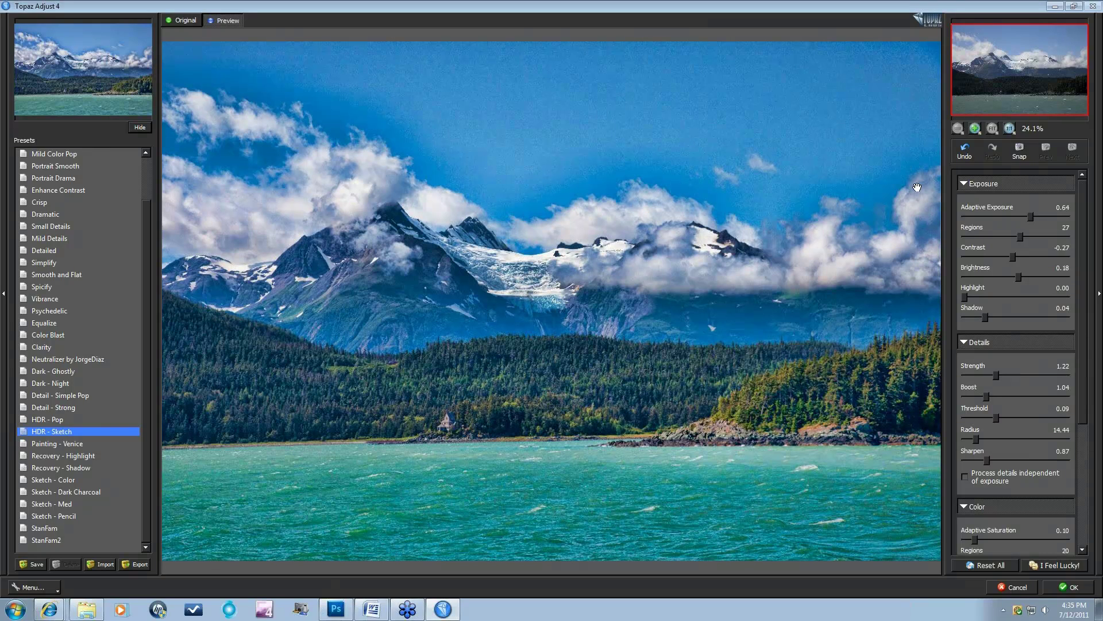
Step: Try 9 exposure Regions, compare against the original photo, and raise the exposure Regions to 45
click(978, 236)
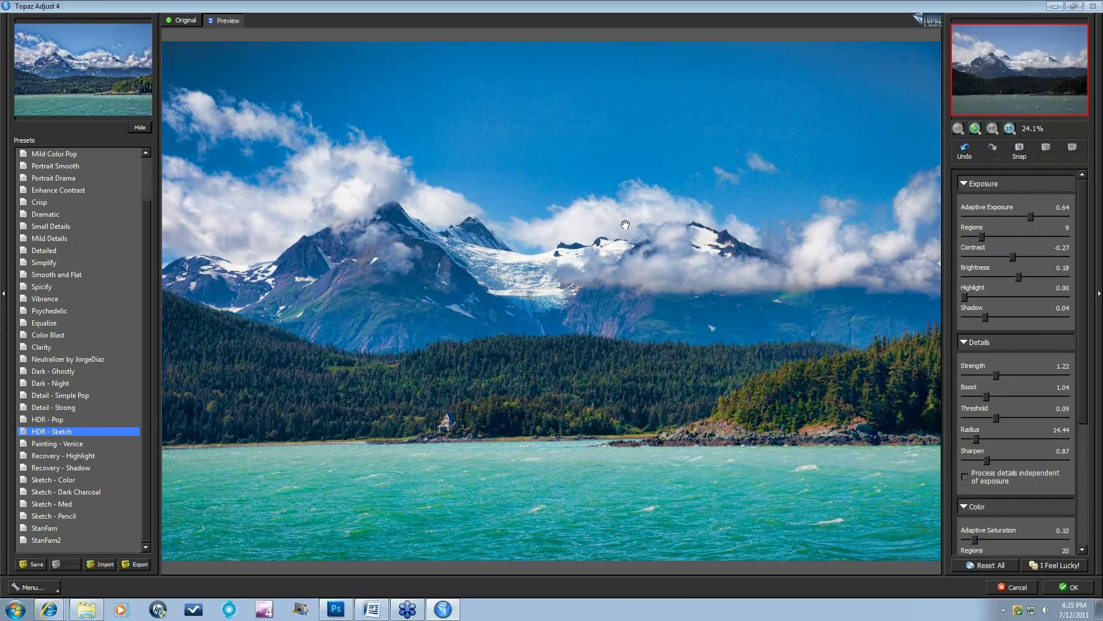
click(634, 365)
drag(634, 364, 634, 364)
drag(984, 235, 1060, 233)
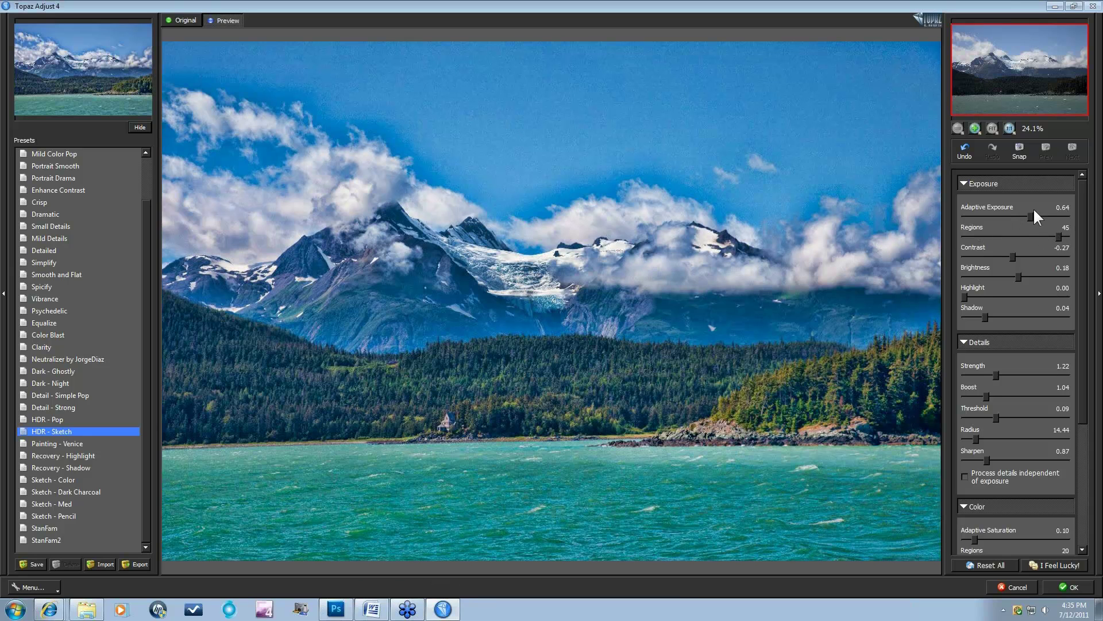
Step: Lower the Adaptive Exposure to 0.32 and compare the result with the original photo
drag(1003, 213, 1002, 212)
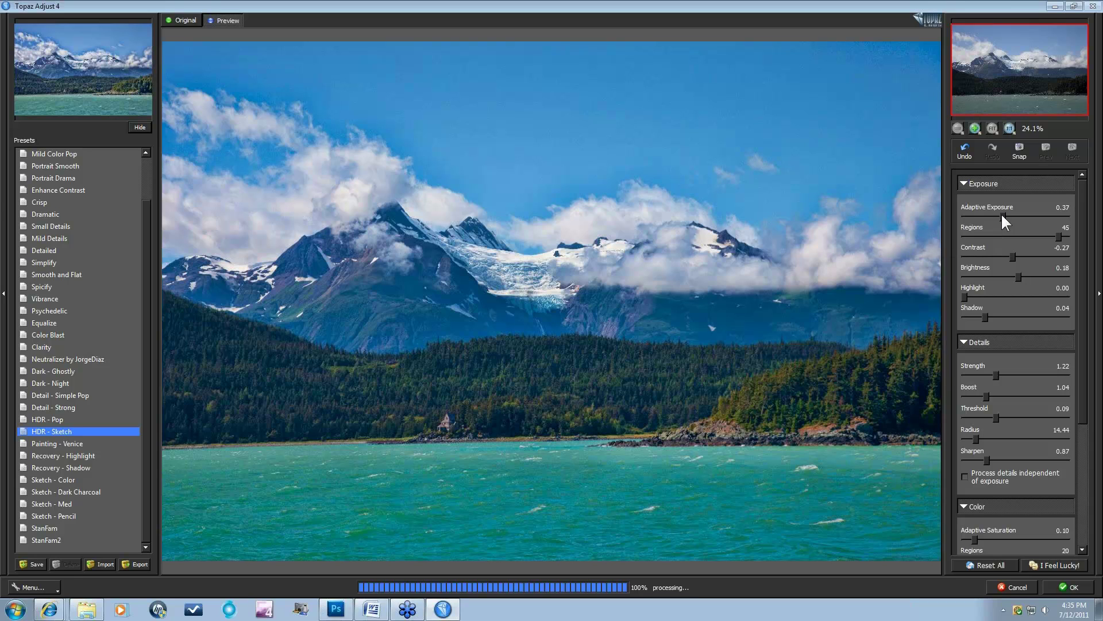
drag(1002, 214, 997, 214)
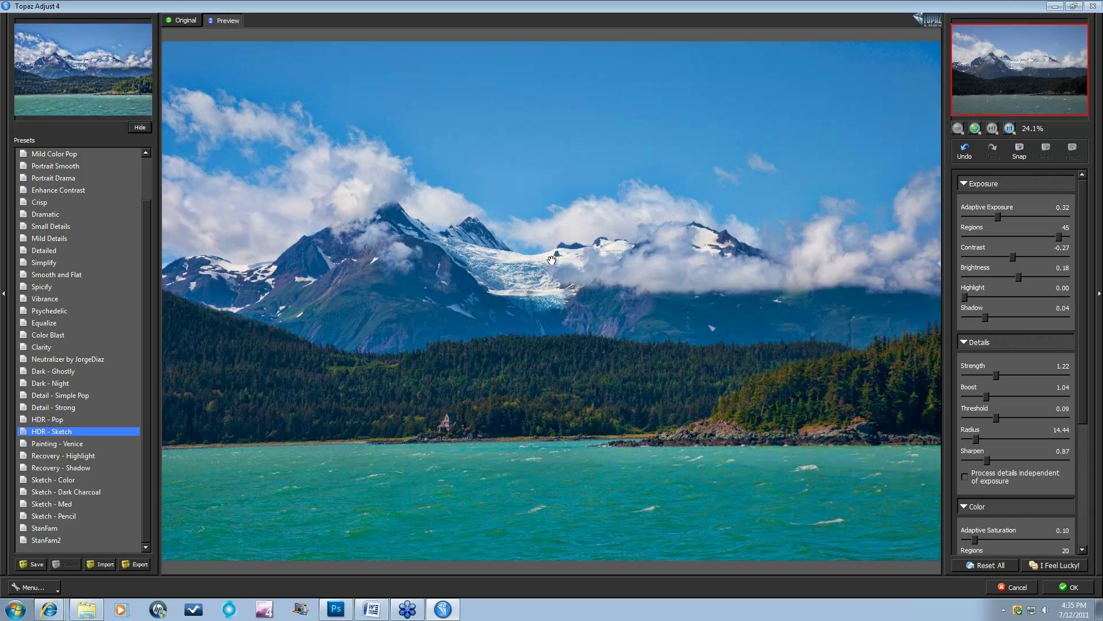
click(755, 380)
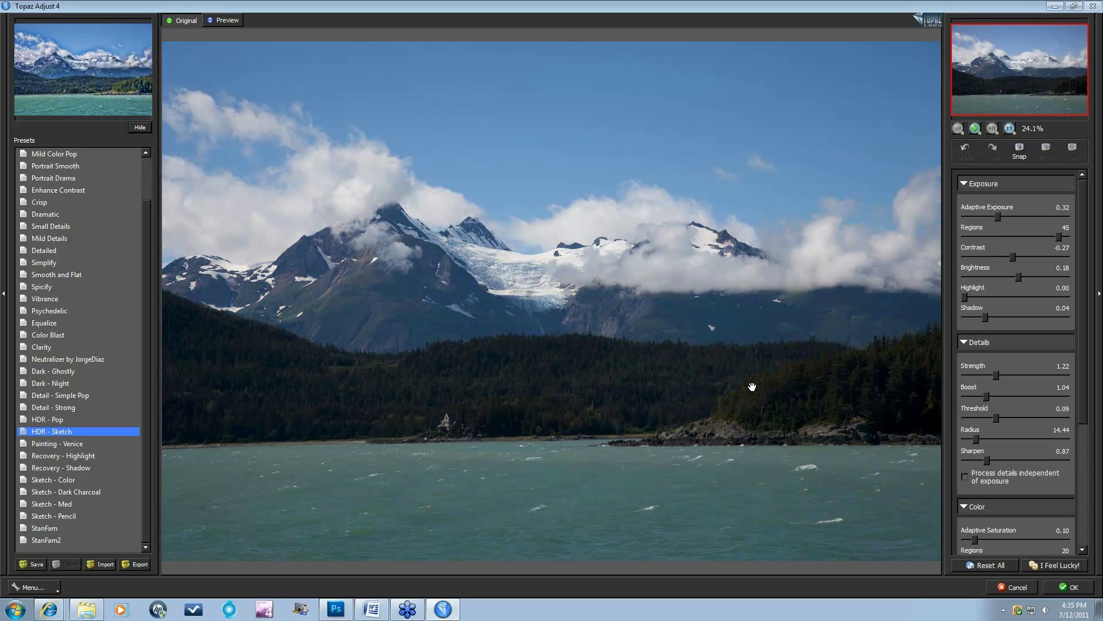
drag(752, 386, 753, 387)
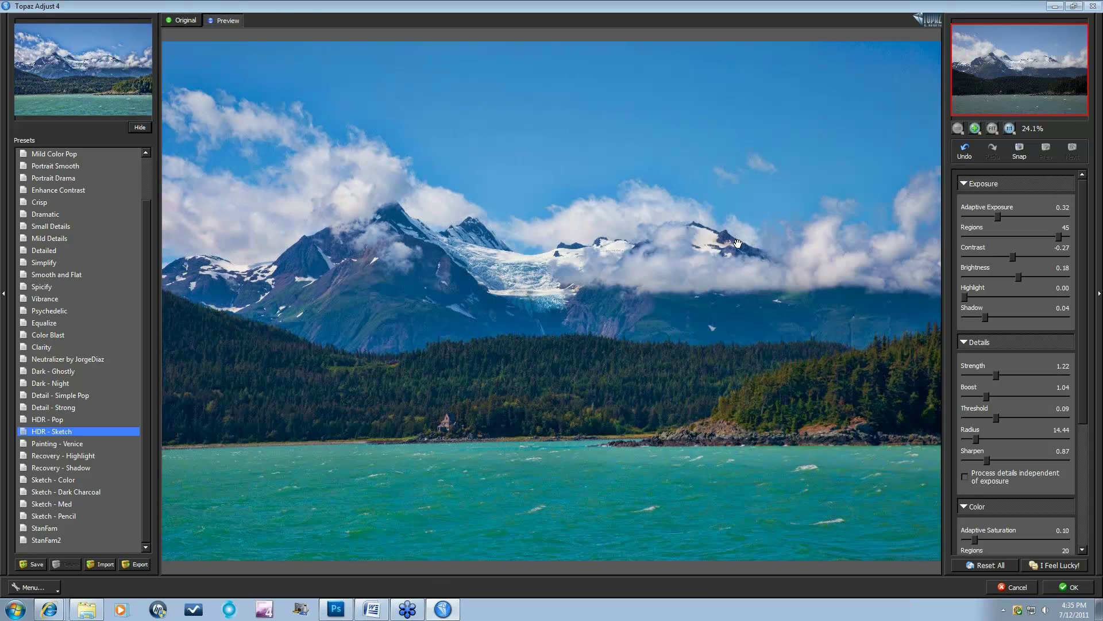
Step: Set the color Saturation to 1.13 and the color Regions to 14, and cancel the filter to return to Photoshop
drag(1081, 382, 1066, 503)
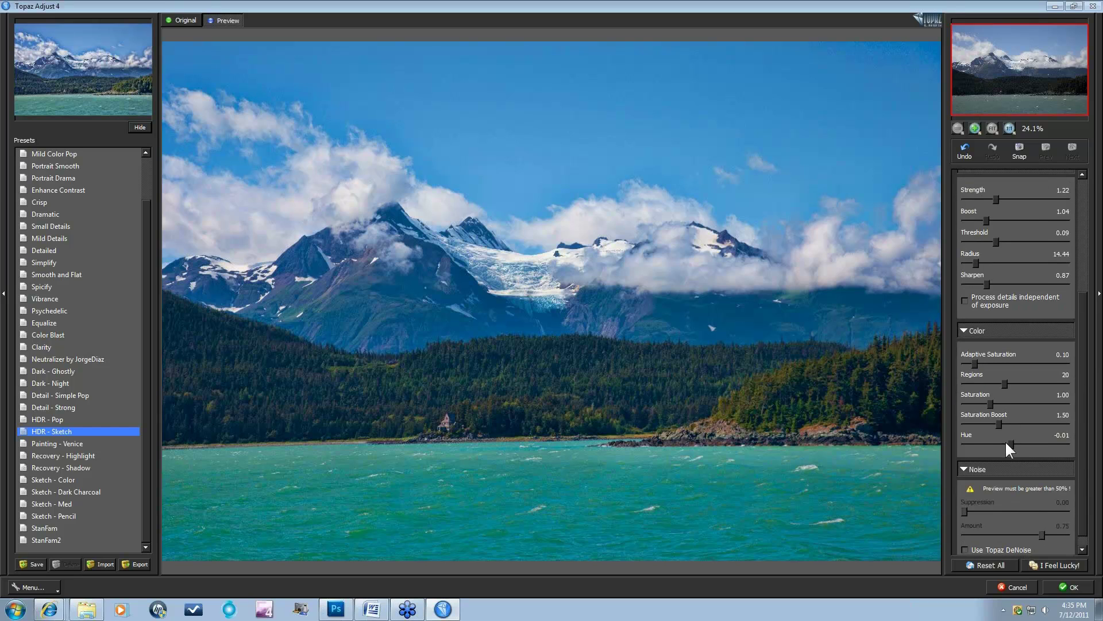
click(991, 402)
click(989, 382)
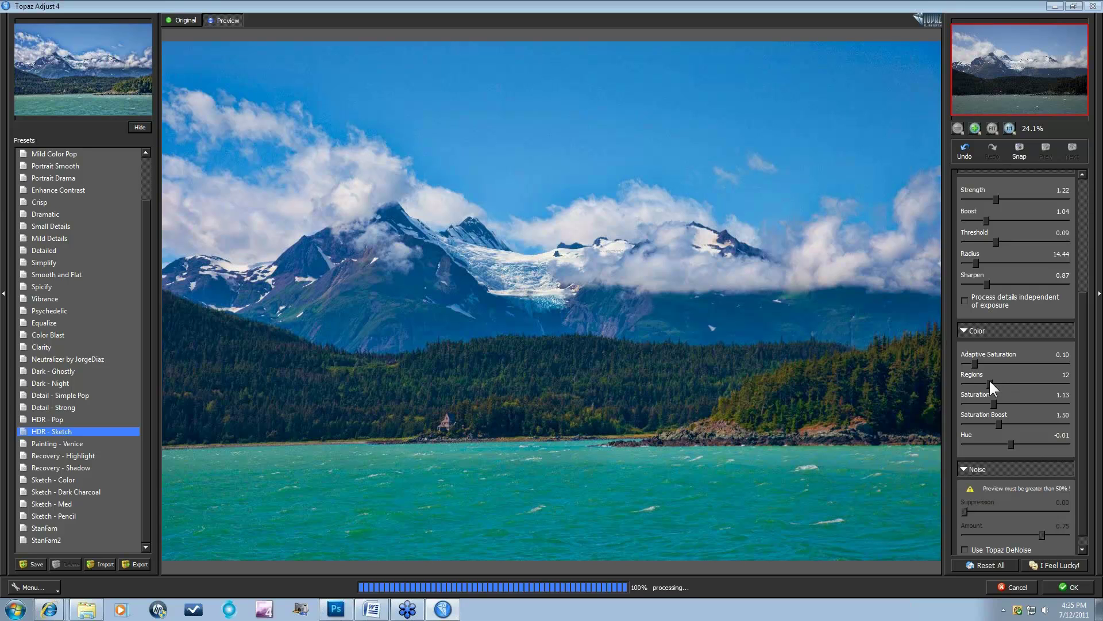
click(992, 380)
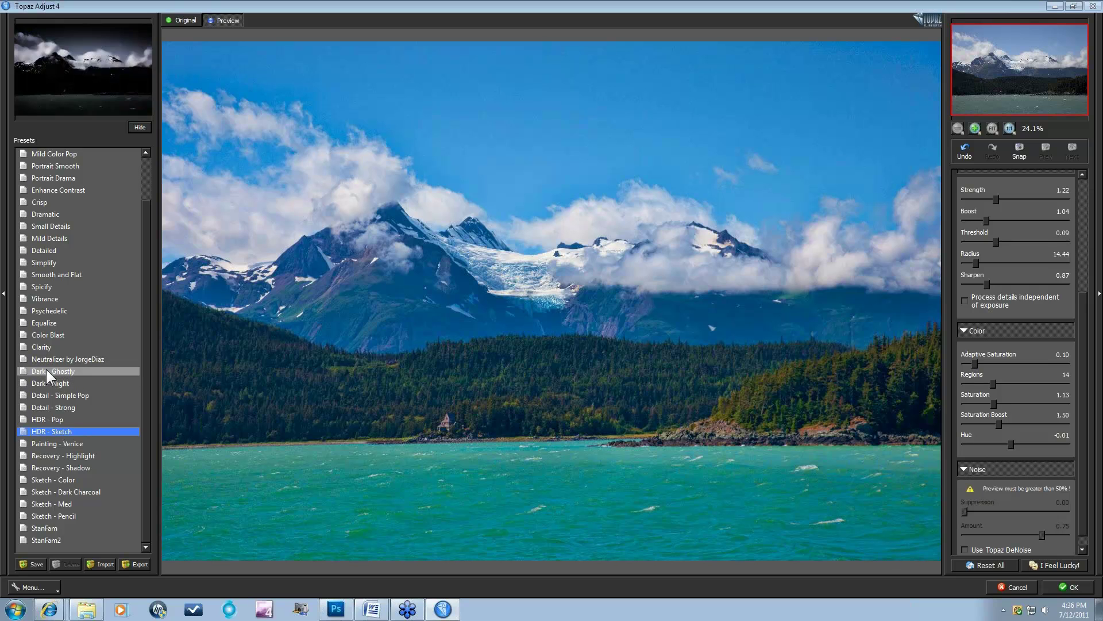
click(1017, 583)
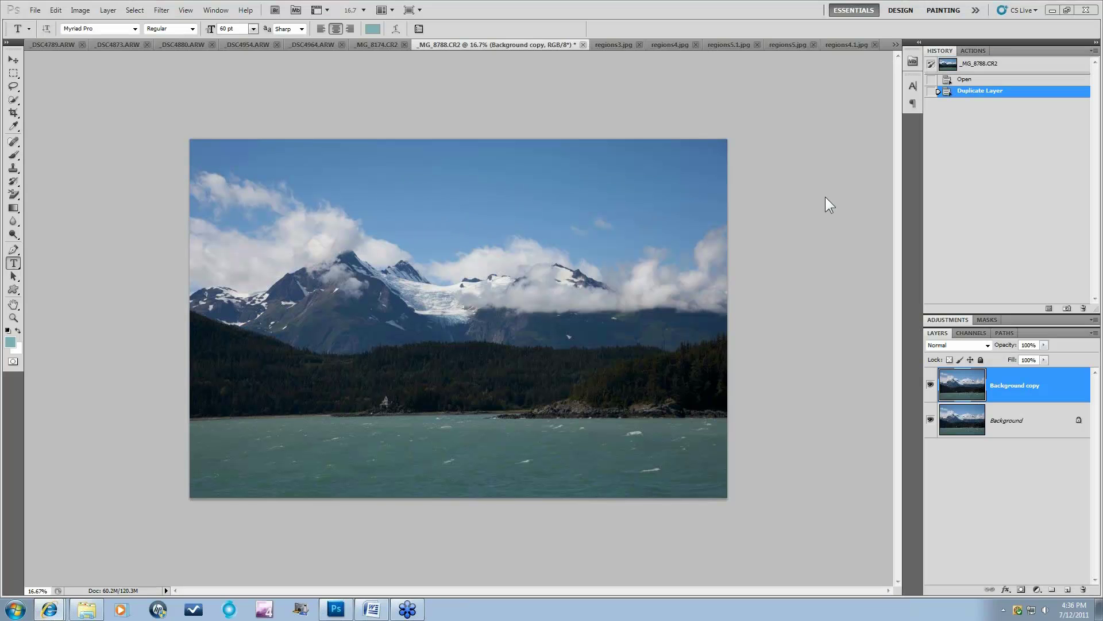
Step: Show the glacier photo _MG_8174.CR2 and compare it with and without the adjusted Background copy layer
click(370, 44)
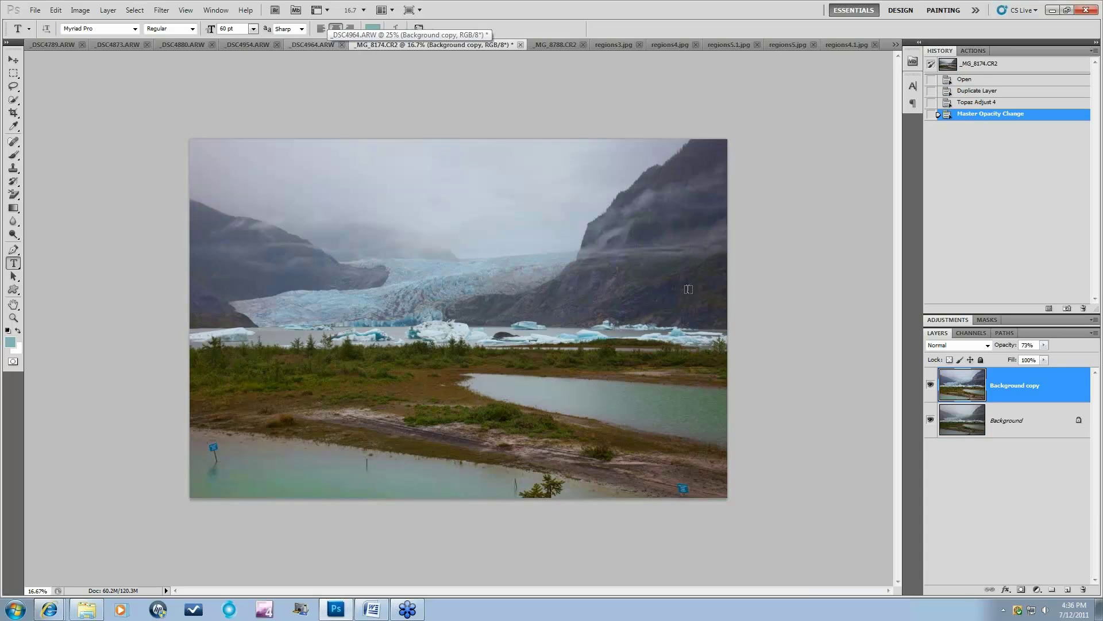
click(932, 386)
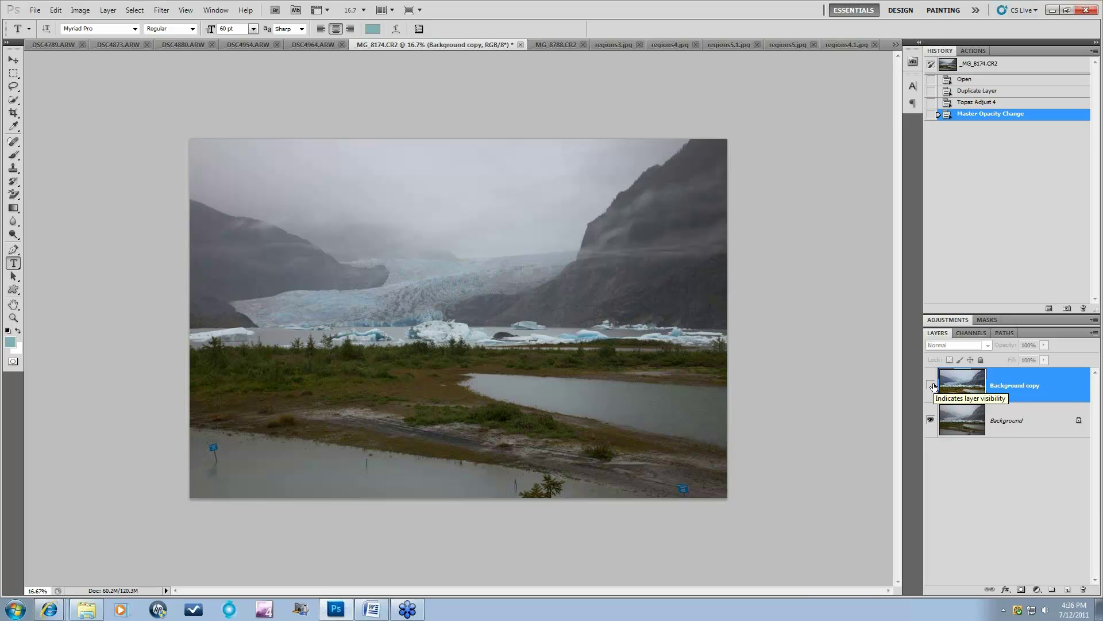
click(931, 385)
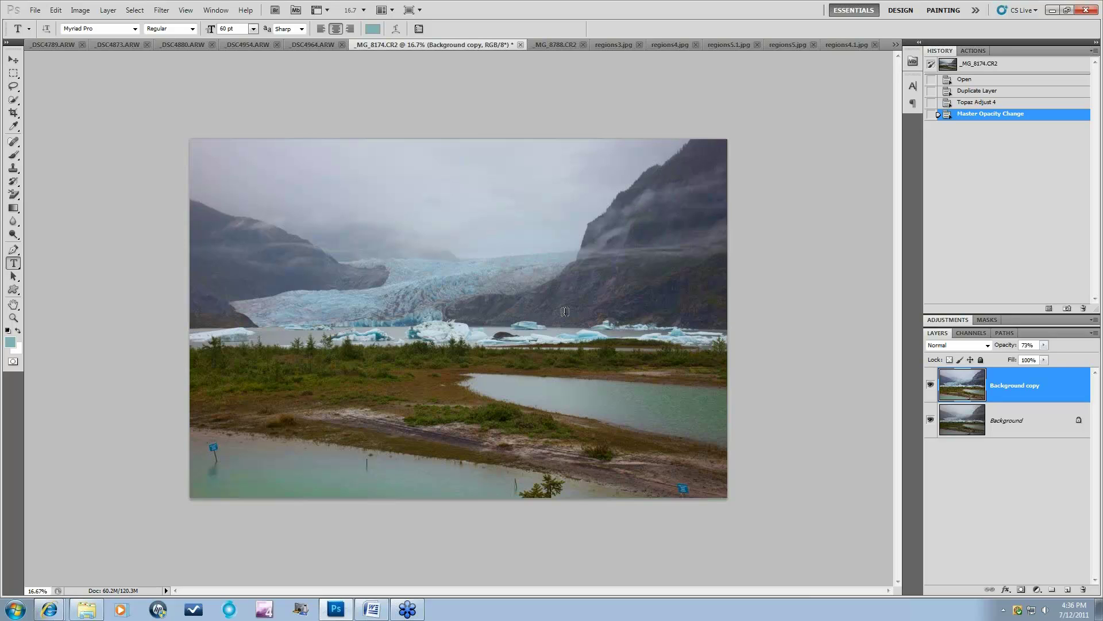
click(931, 385)
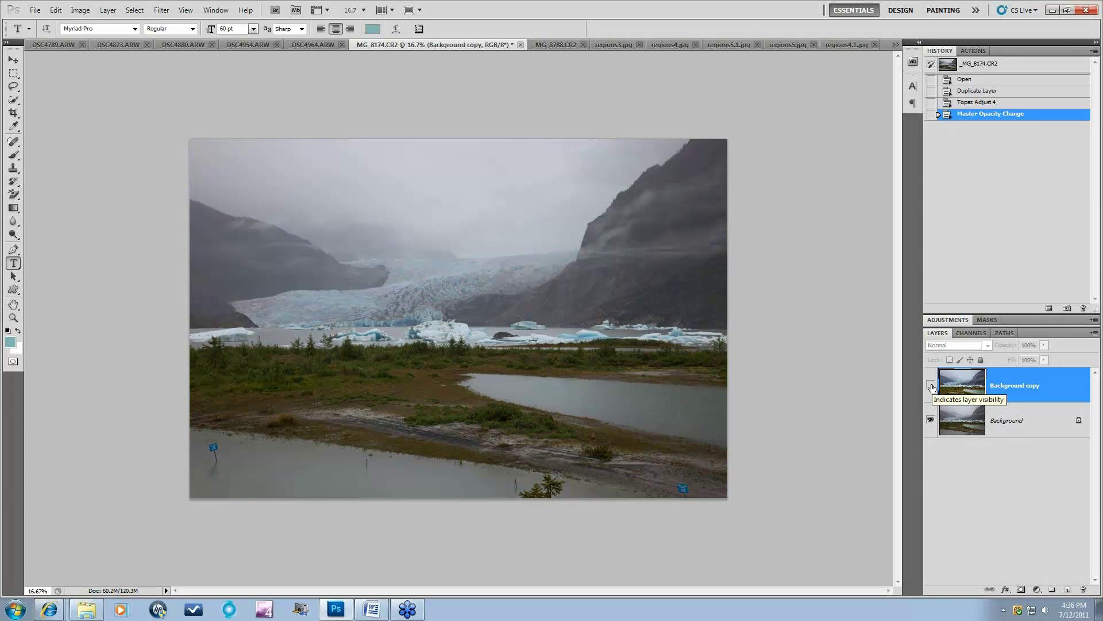
click(930, 385)
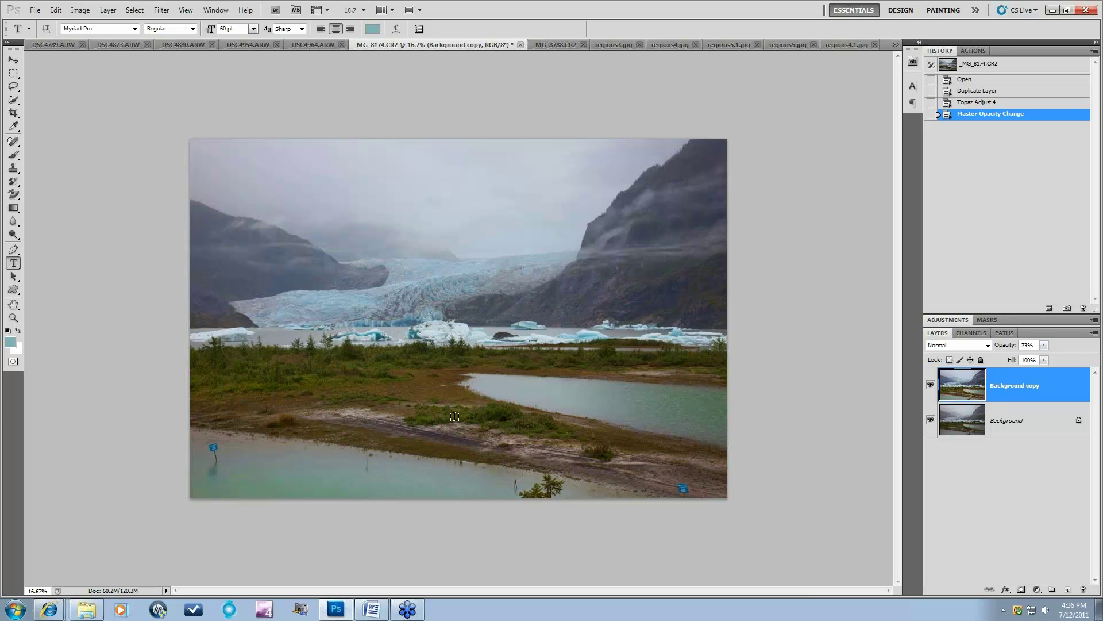
Step: View the altar photo _DSC4964.ARW, and compare the island photo _DSC4954.ARW with and without its Background copy layer
click(316, 45)
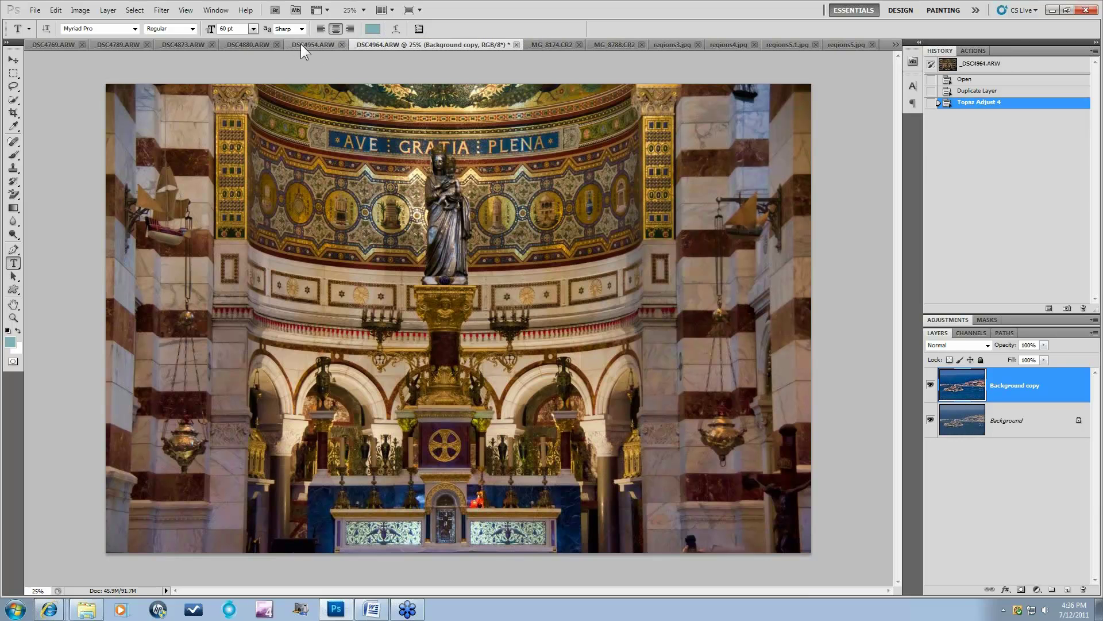
click(301, 44)
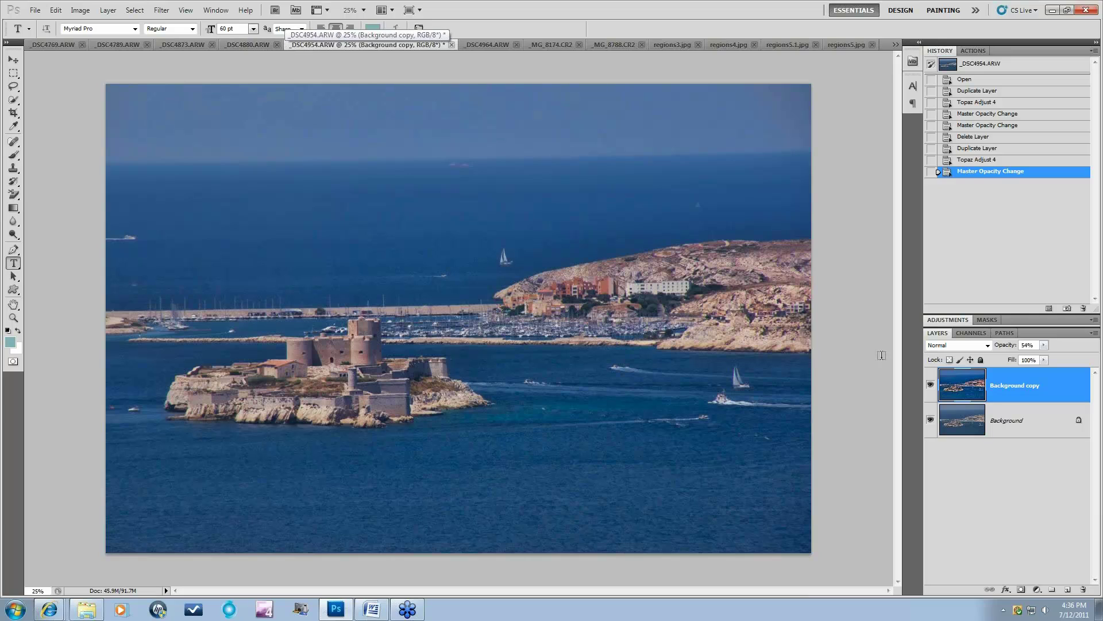
click(931, 385)
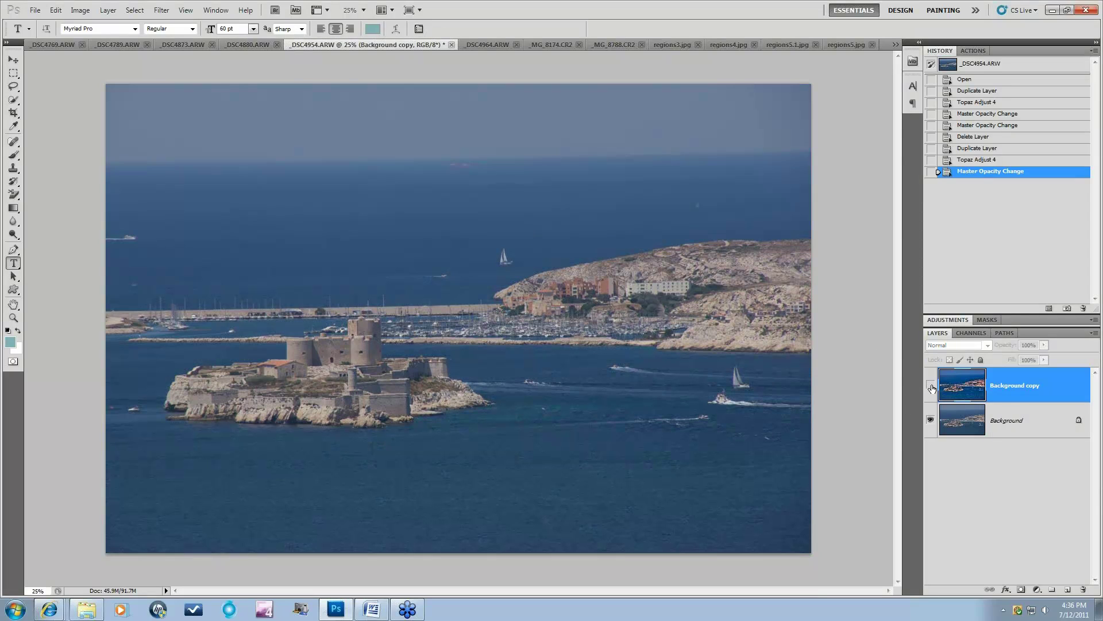
click(931, 386)
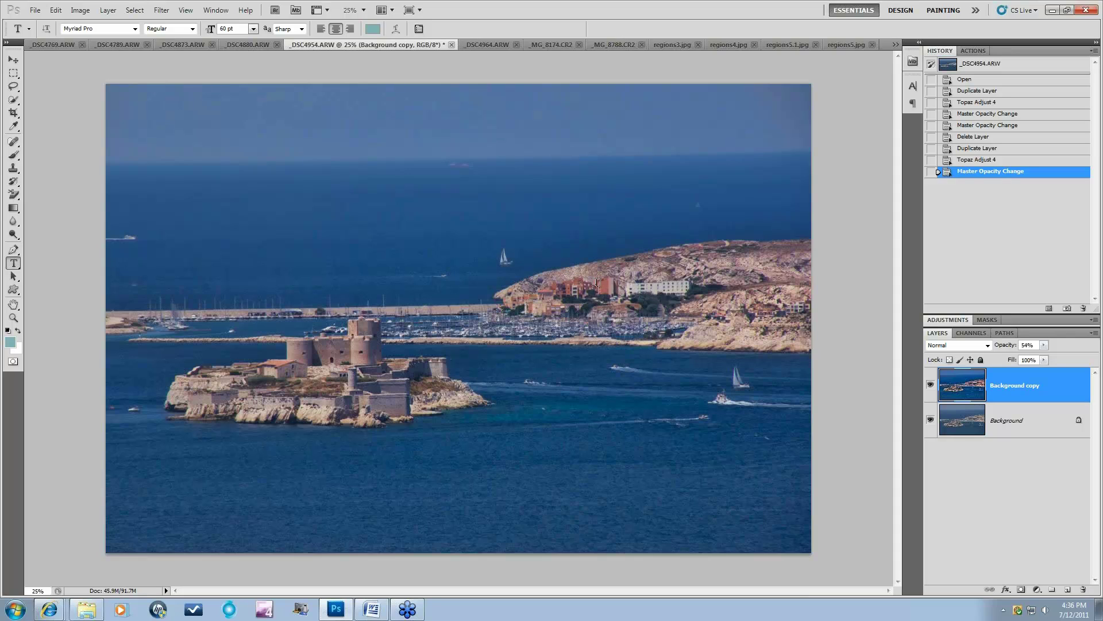
Step: Show the sailboat photo _DSC4880.ARW and compare it with and without its dark Background copy layer
click(250, 44)
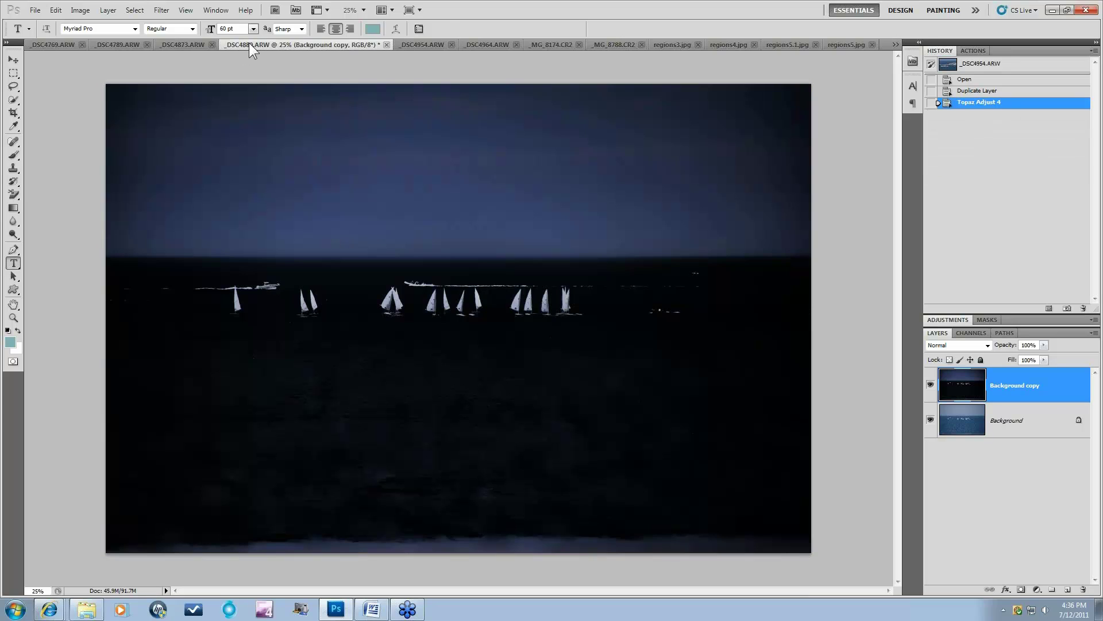
click(930, 388)
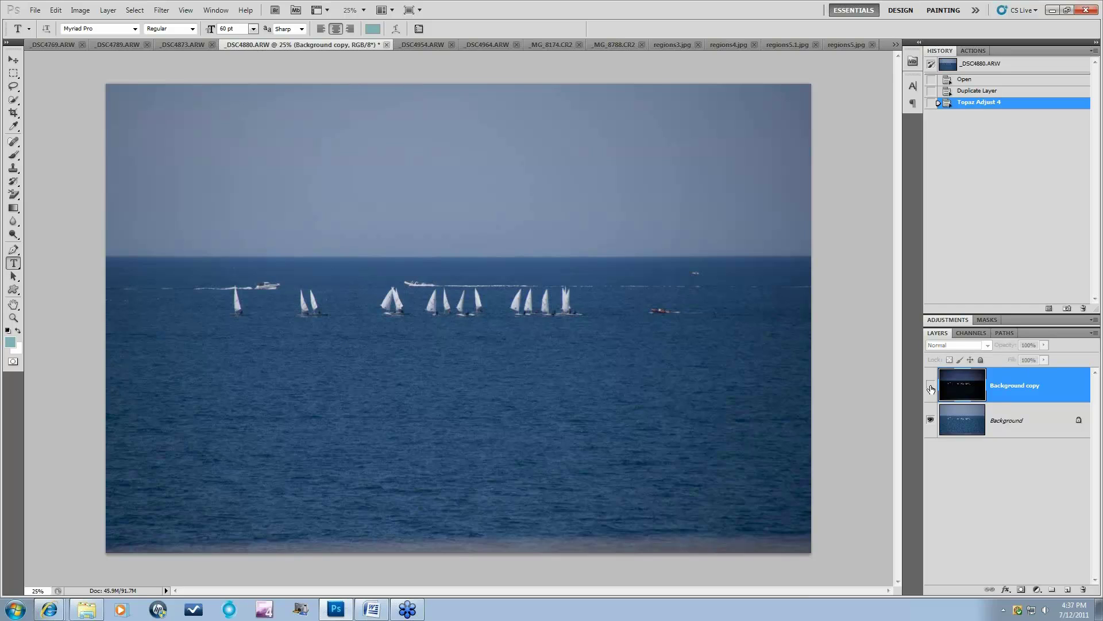
click(930, 388)
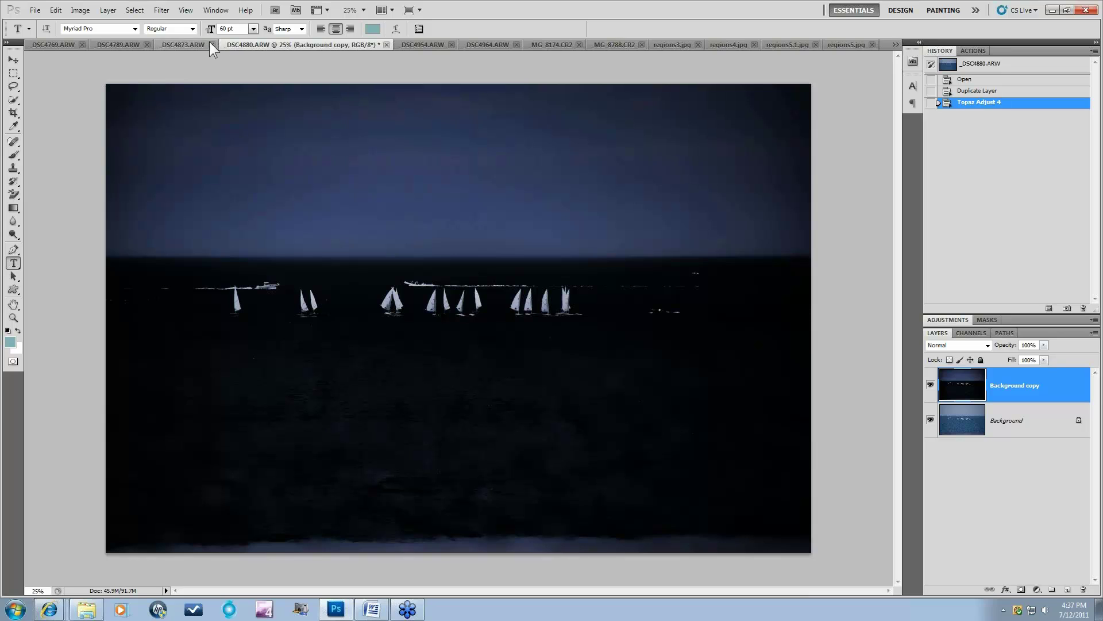
Step: Show the skyline photo CIMG2242.JPG, preview the Spicify preset on it in Topaz Adjust 4, and cancel the filter
click(184, 45)
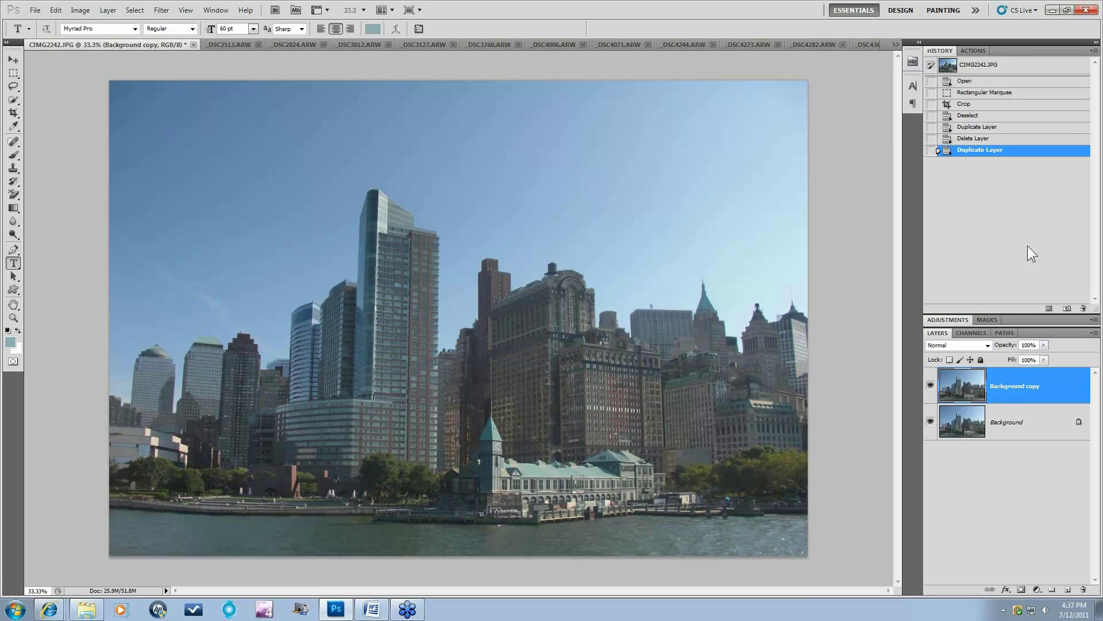
click(216, 10)
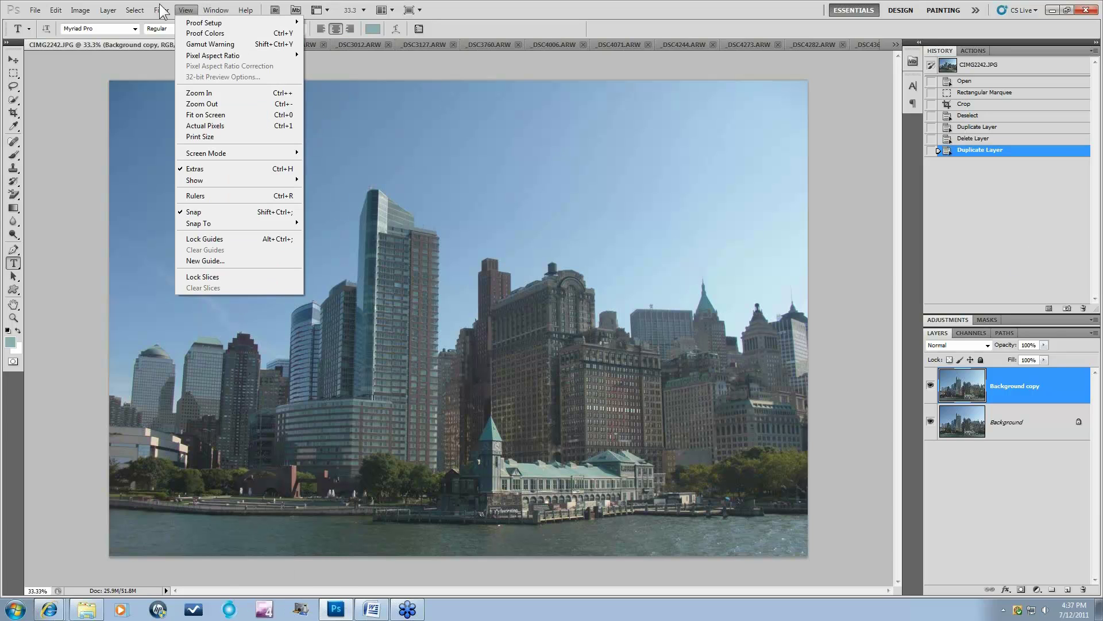
mouse_move(161, 9)
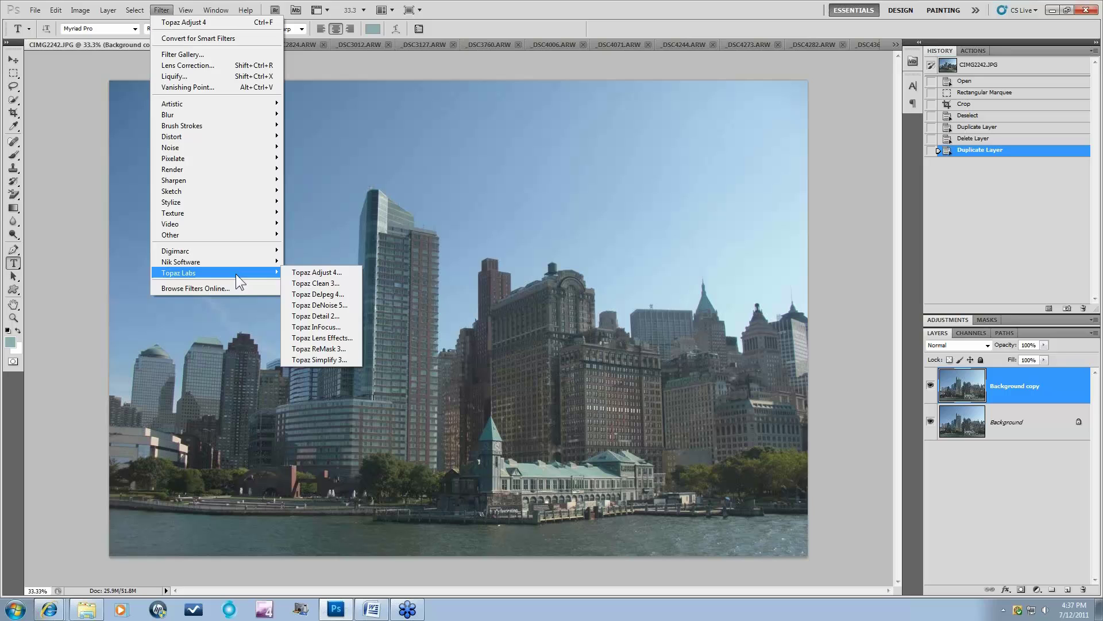
click(315, 272)
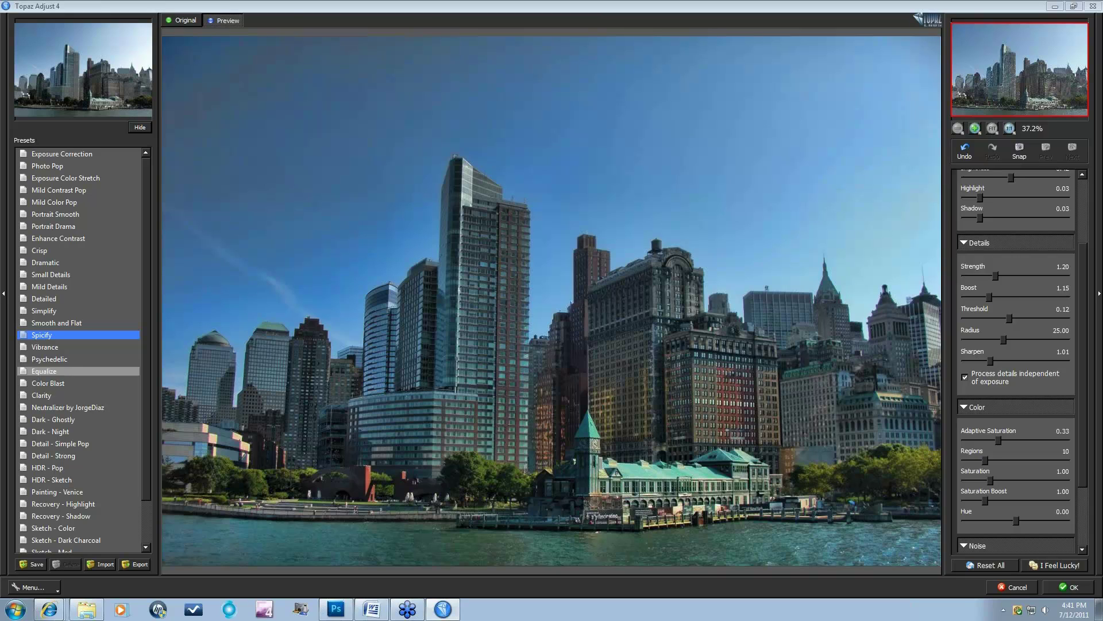
click(1013, 587)
key(Return)
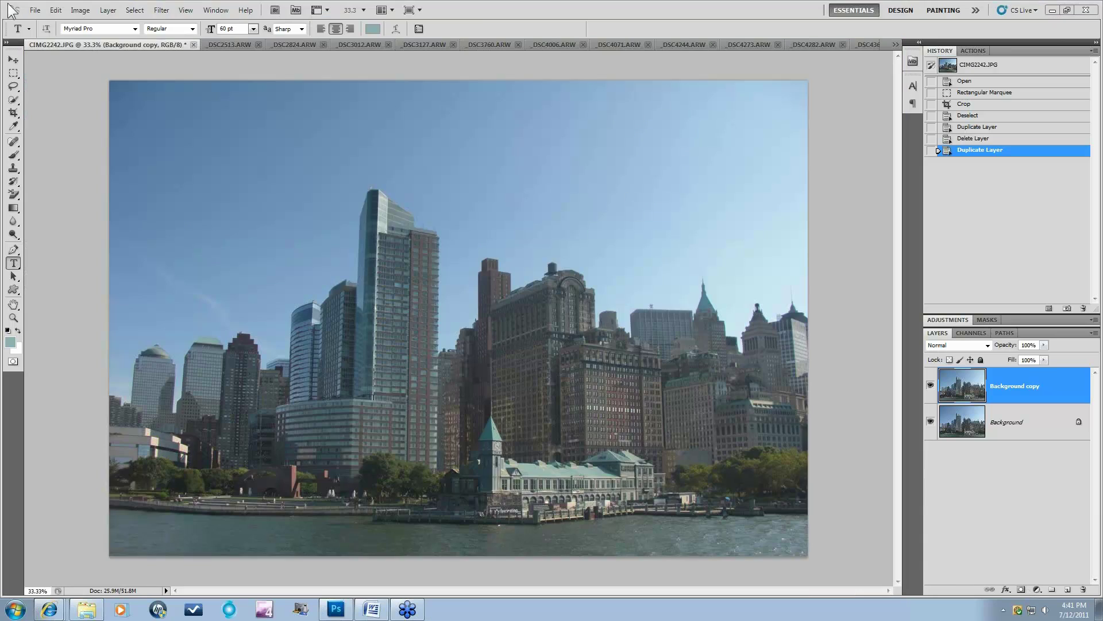
Step: Show the sunset photo _DSC2513.ARW and compare it with and without its Background copy layer, including close up around the sun
click(218, 44)
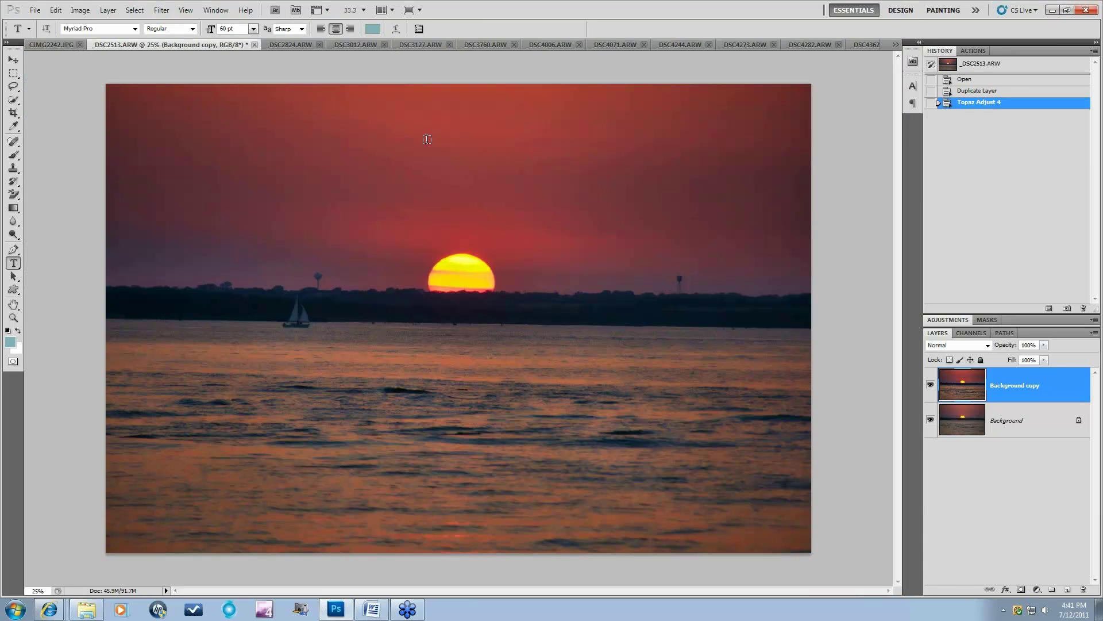
click(930, 383)
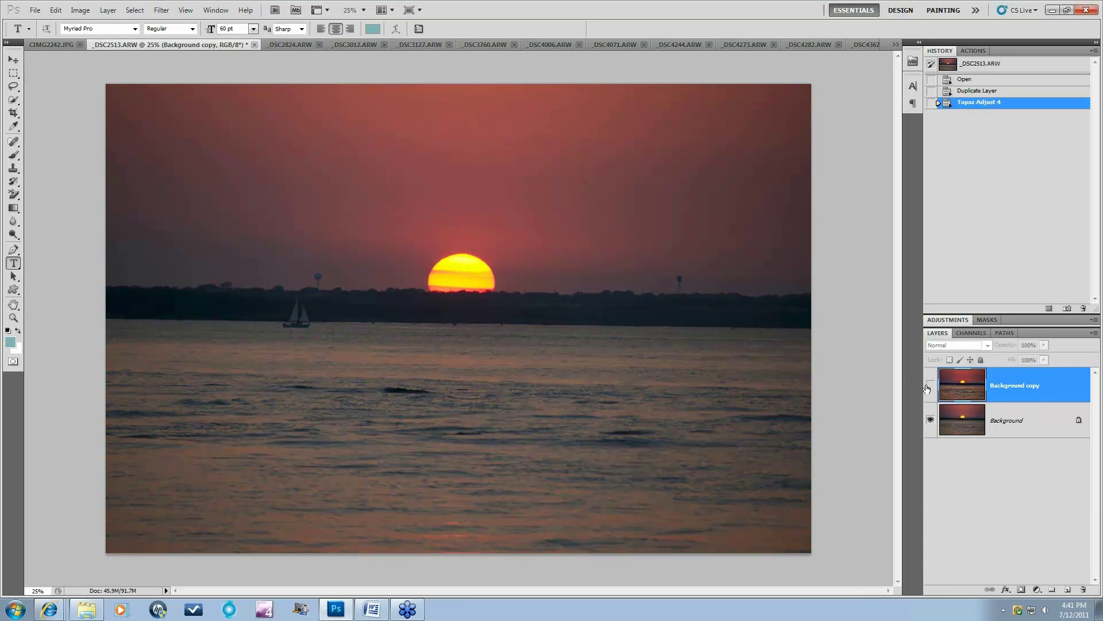
click(930, 383)
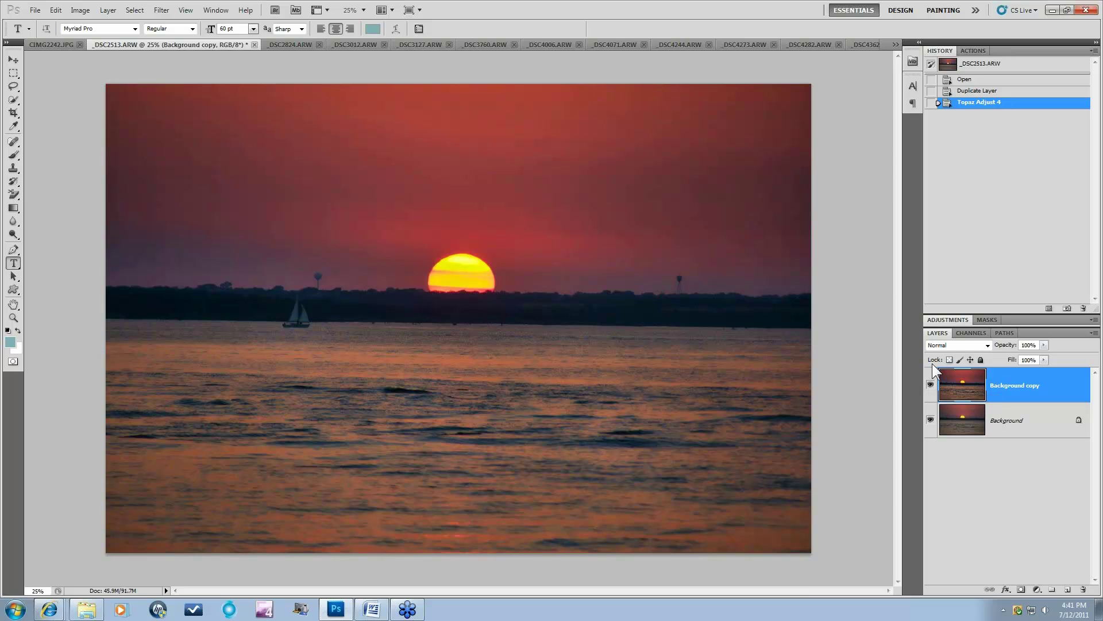
key(ctrl+plus)
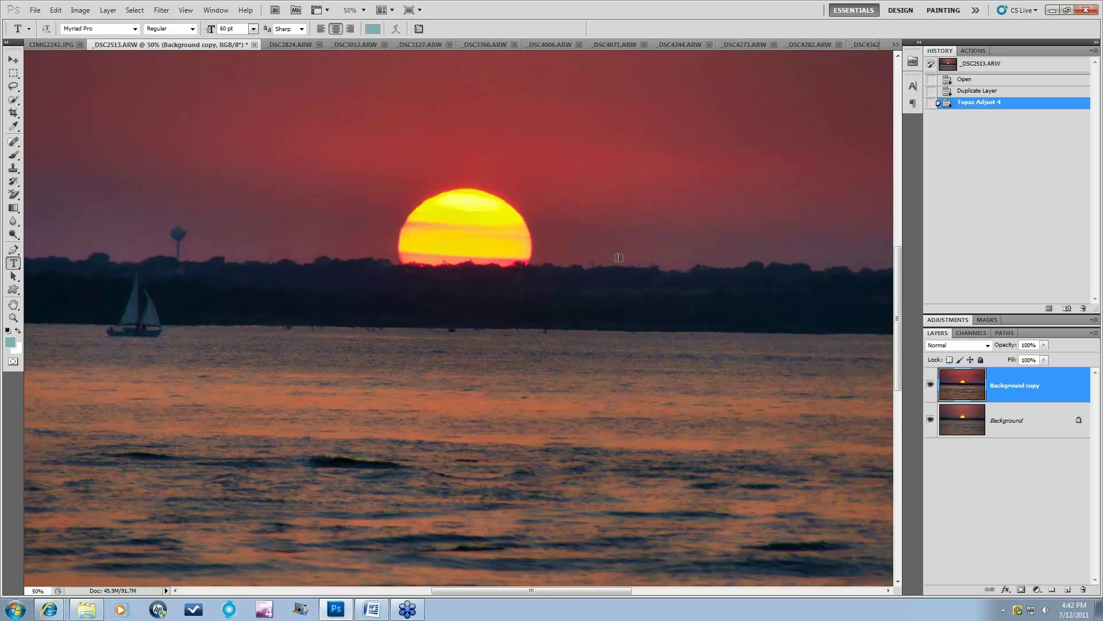
click(931, 385)
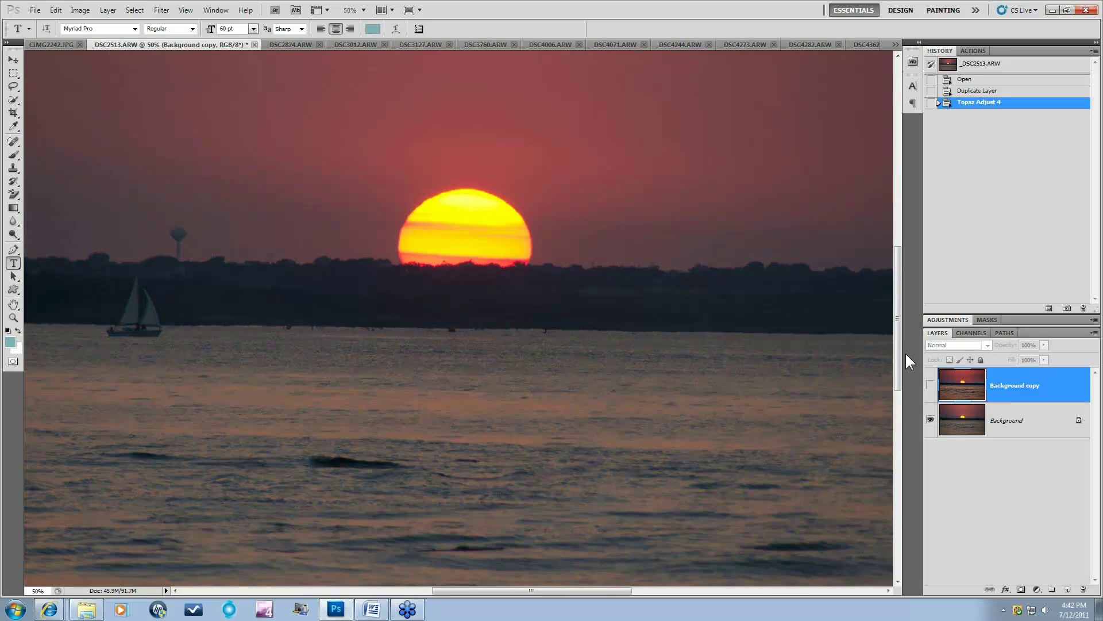
key(ctrl+plus)
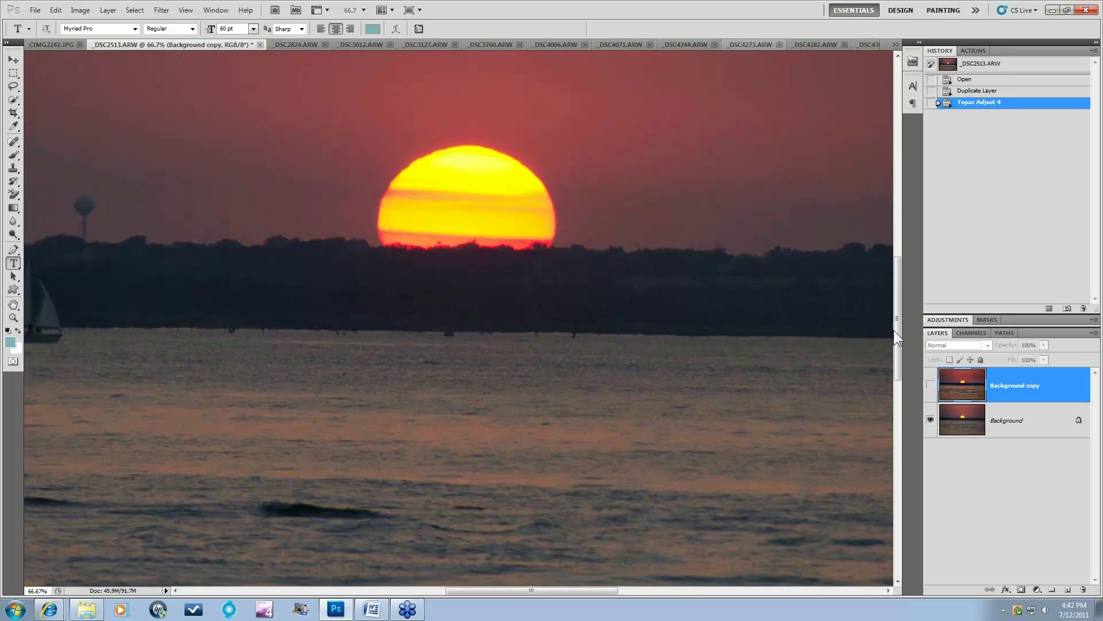
Step: Compare the sky above the sun at 100% zoom with the Background copy layer shown and hidden, leaving it hidden
drag(894, 329, 897, 246)
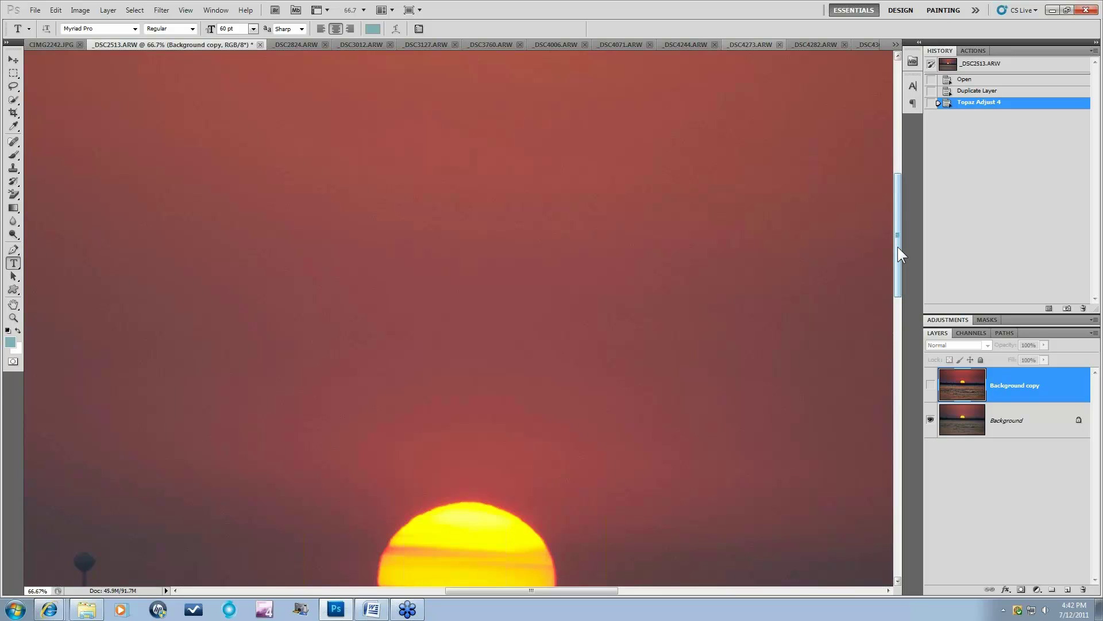
key(ctrl+plus)
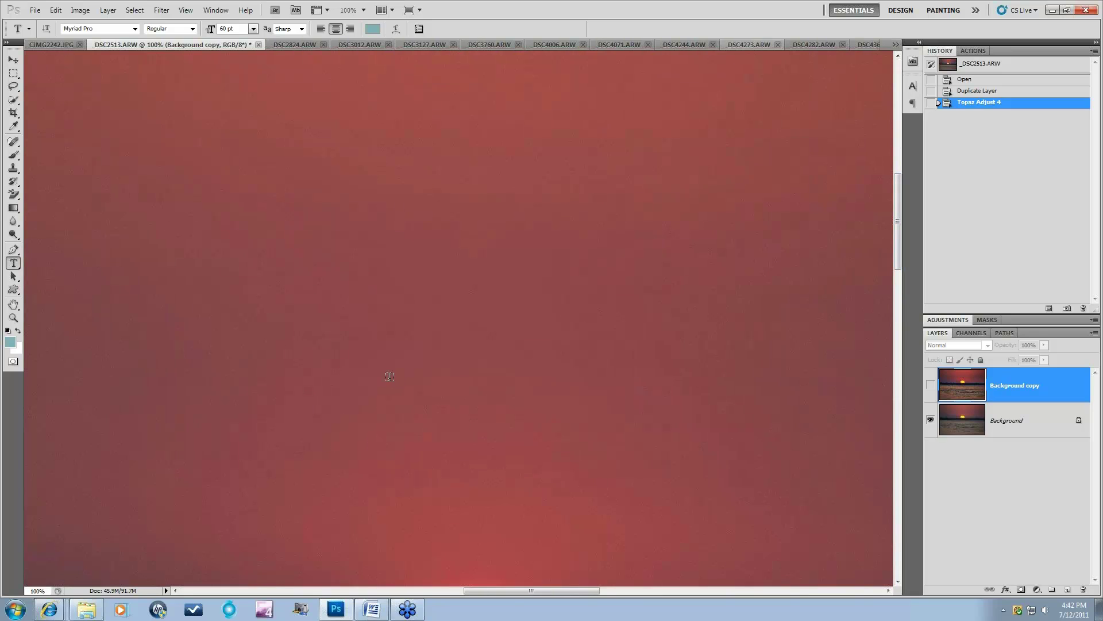
click(931, 389)
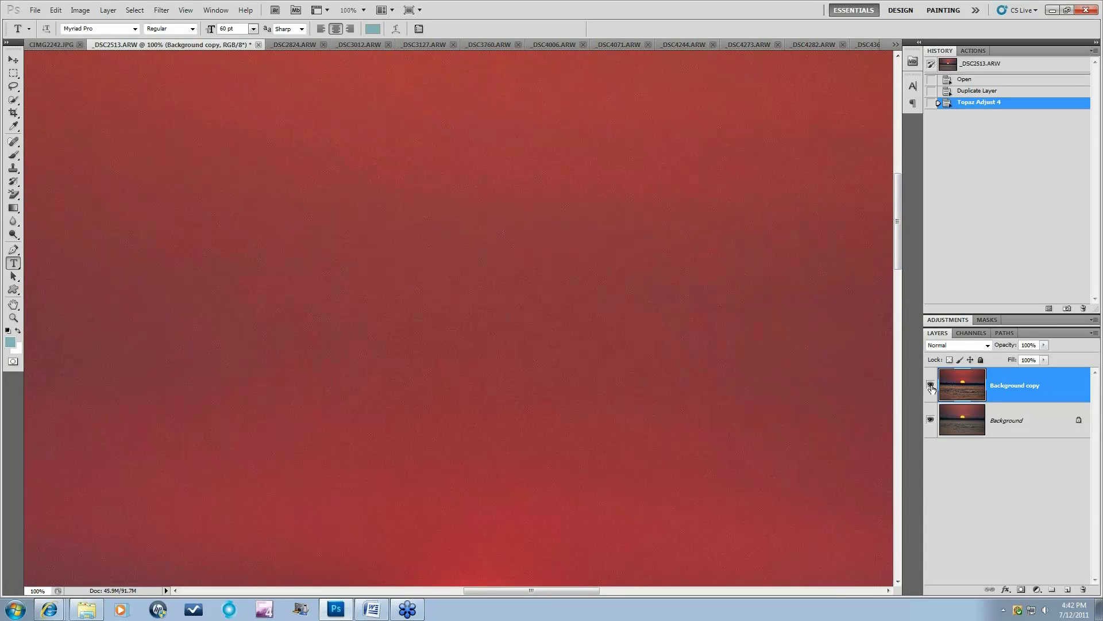
click(931, 389)
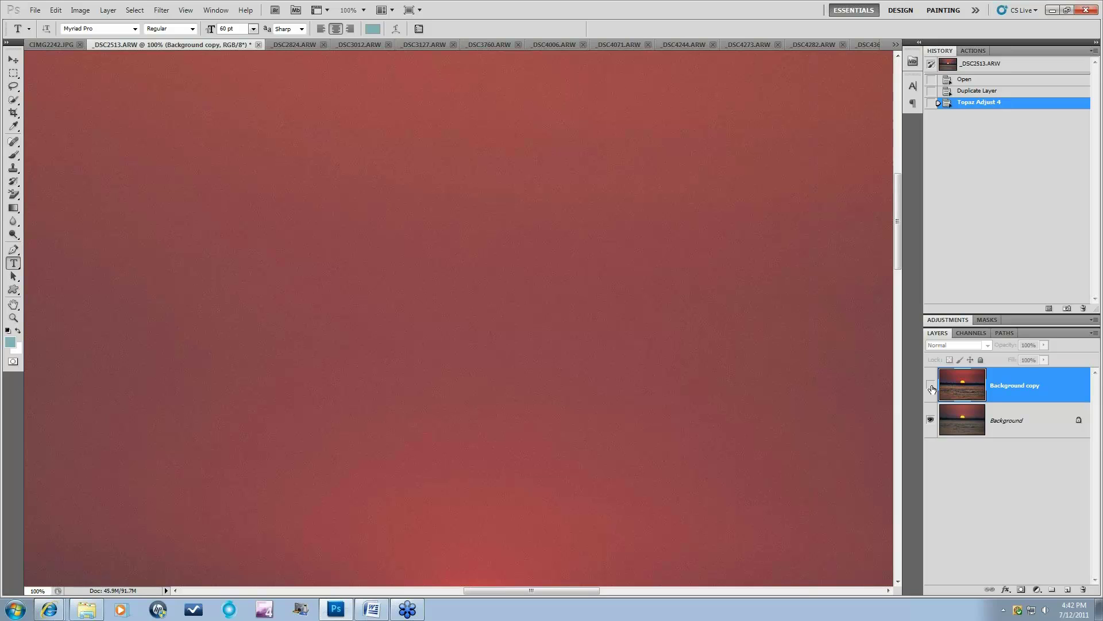
click(931, 389)
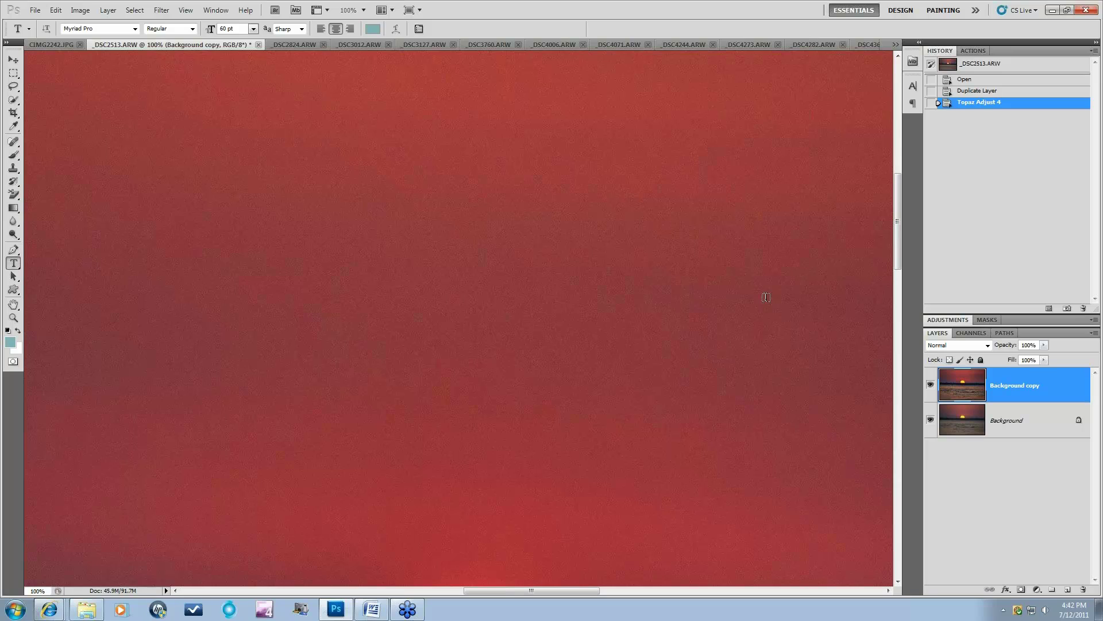
click(931, 385)
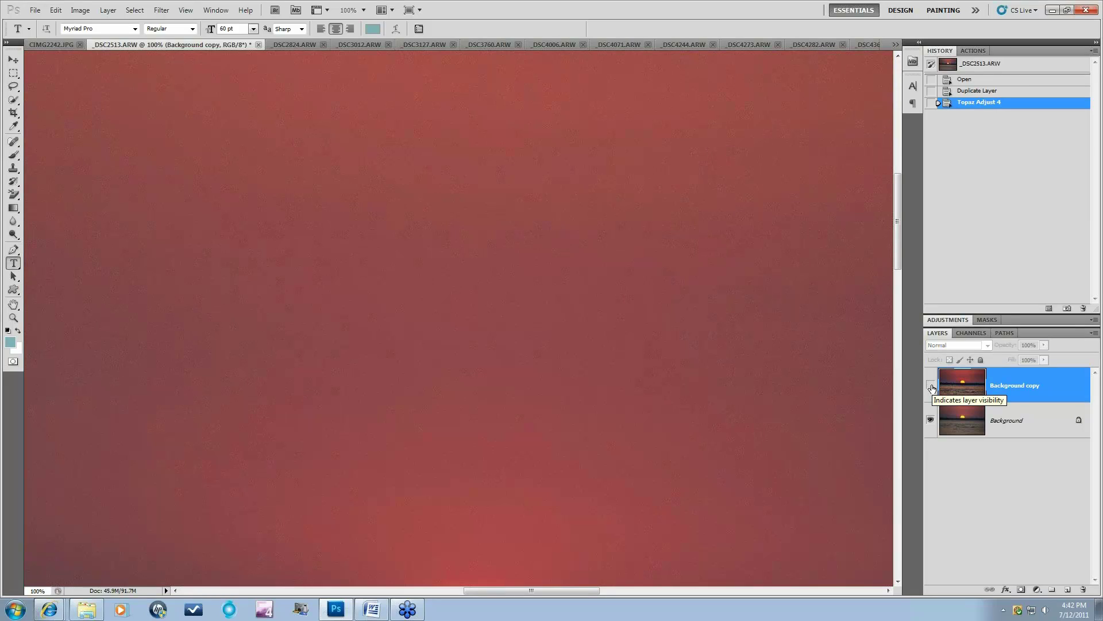
click(931, 386)
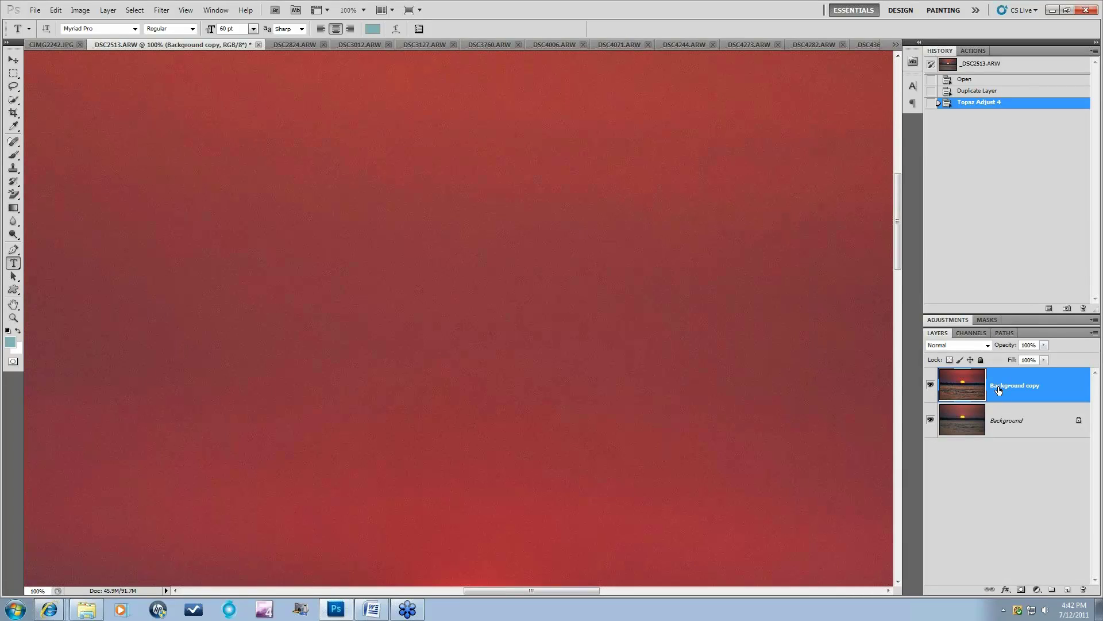
click(931, 385)
Step: Duplicate the Background layer and open the duplicate in the Topaz Adjust 4 filter
click(1037, 424)
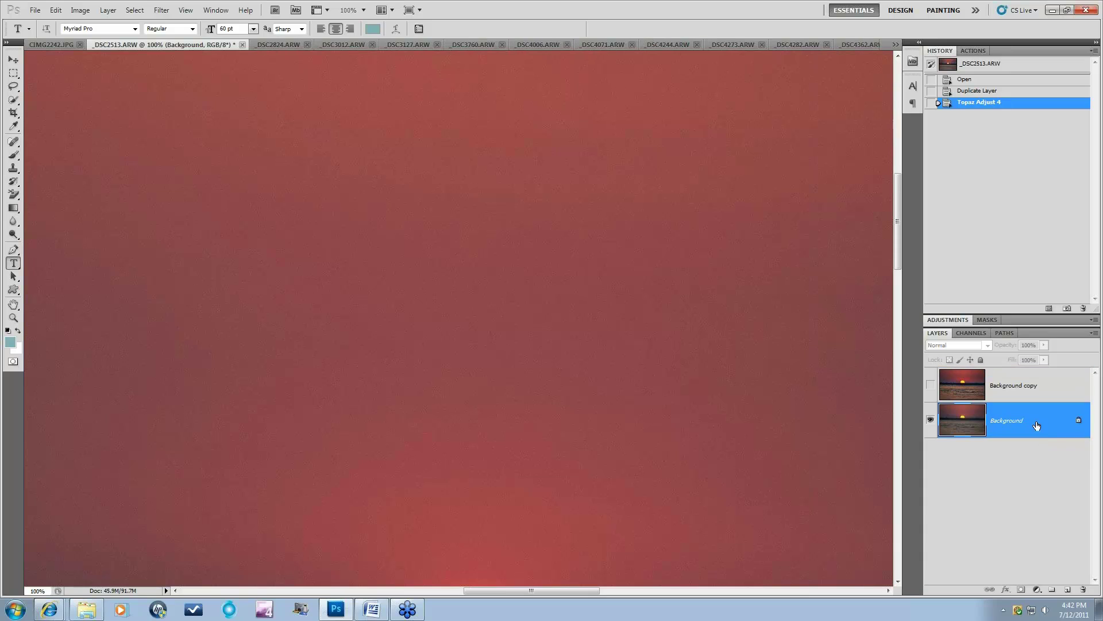
drag(1036, 424, 1067, 590)
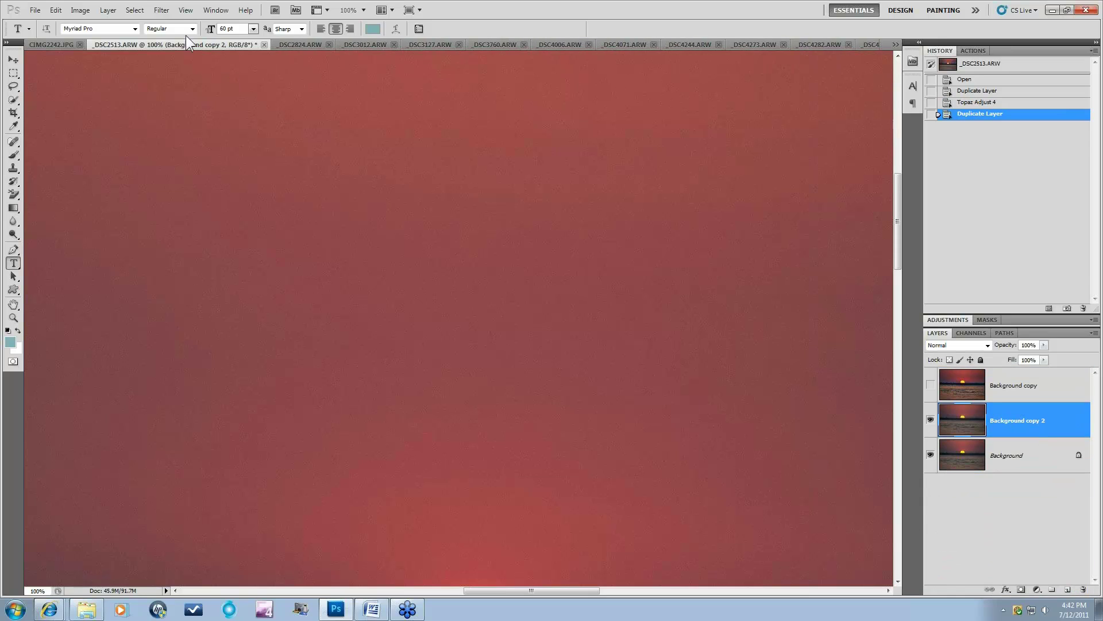
click(168, 10)
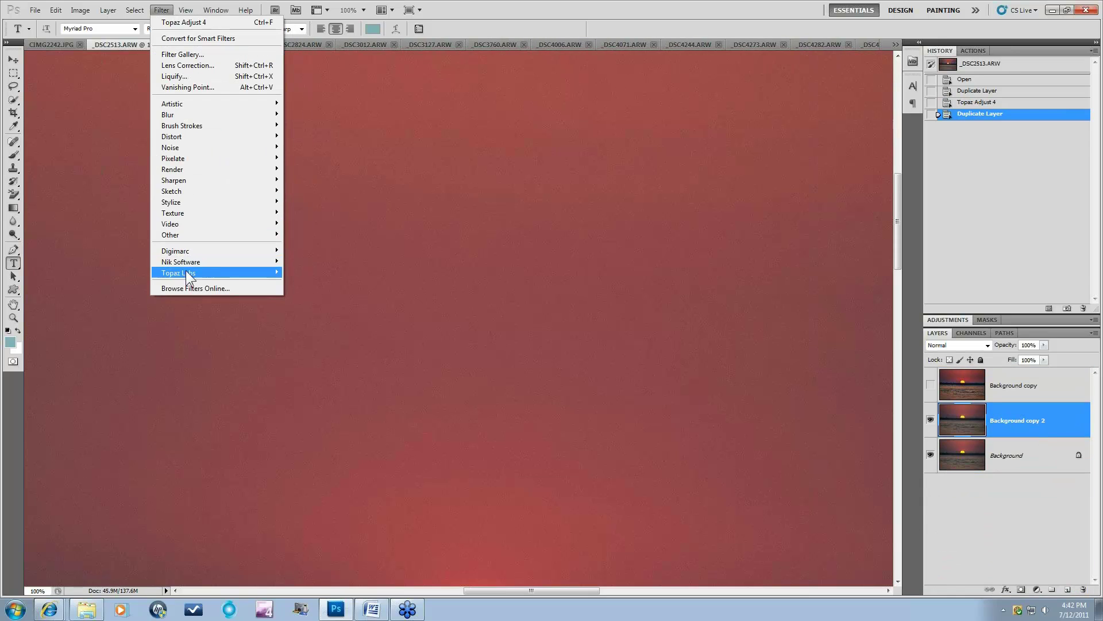
mouse_move(188, 273)
click(322, 272)
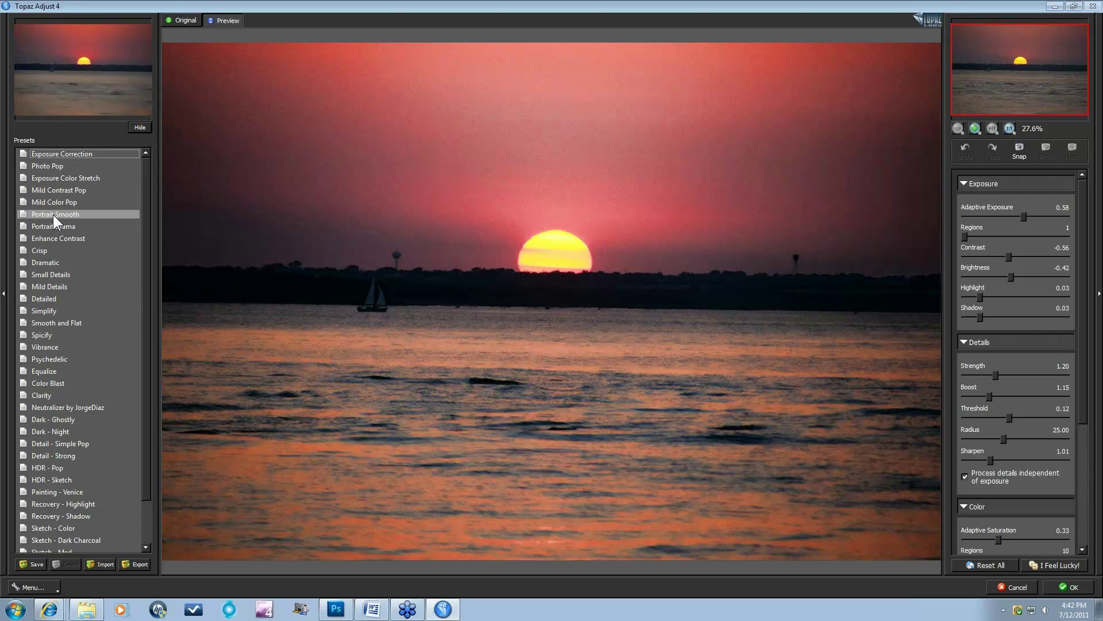
Step: Try the Exposure Color Stretch preset, settle on Vibrance, and enable processing details independent of exposure
click(64, 178)
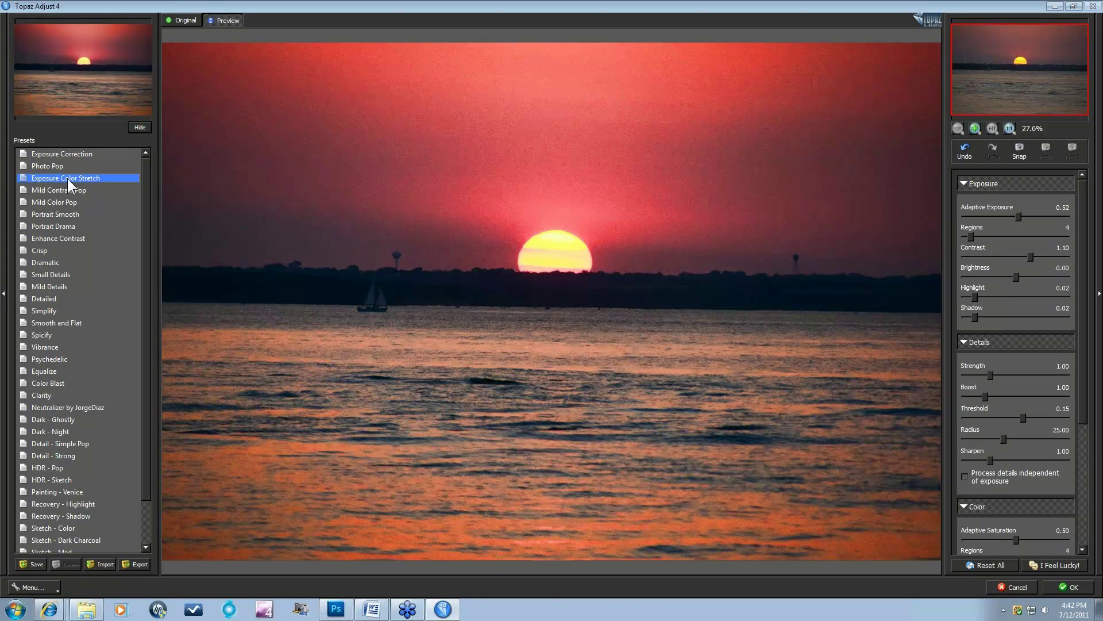
click(56, 346)
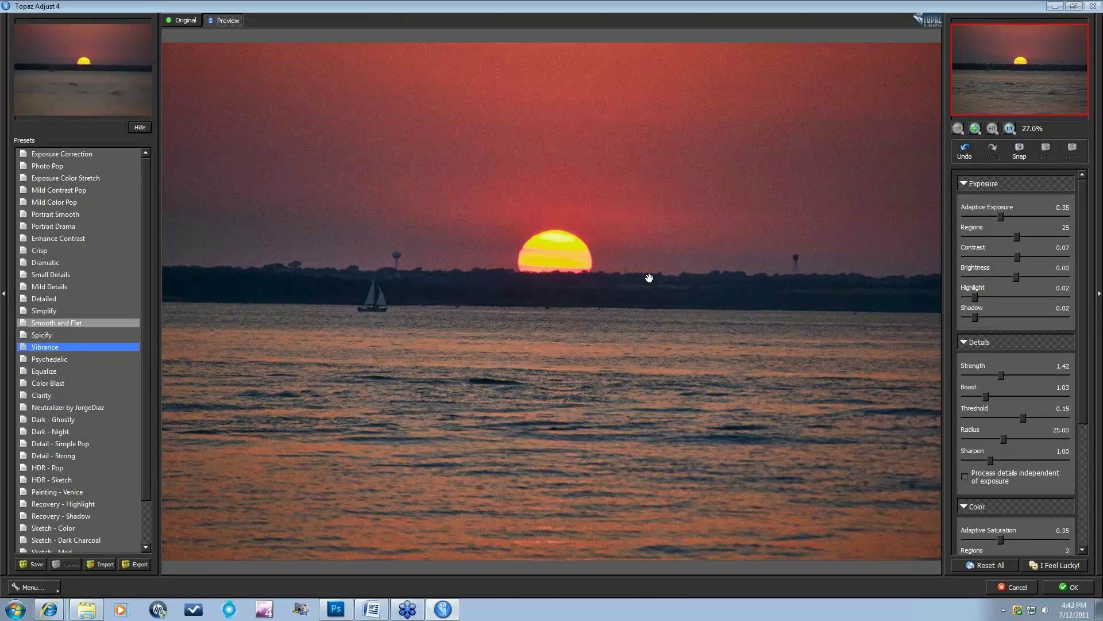
click(1010, 128)
drag(1001, 69, 1005, 55)
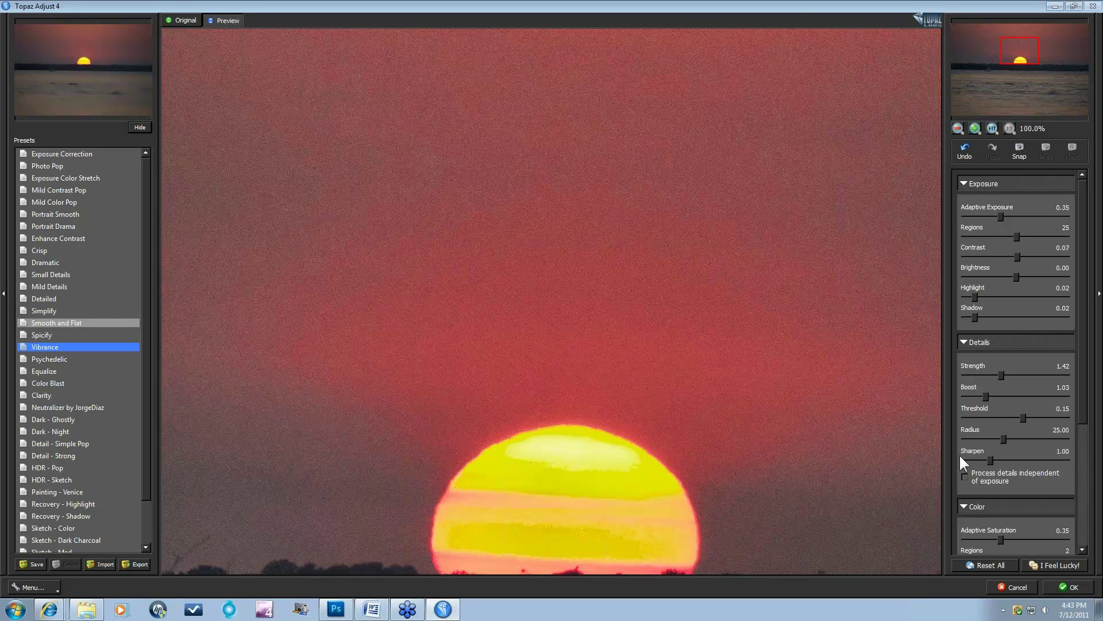
click(964, 476)
click(963, 475)
click(965, 475)
Step: Raise noise suppression to 0.87 with Topaz DeNoise enabled, check the preview, and apply the adjustment to the layer
drag(1085, 395, 1084, 514)
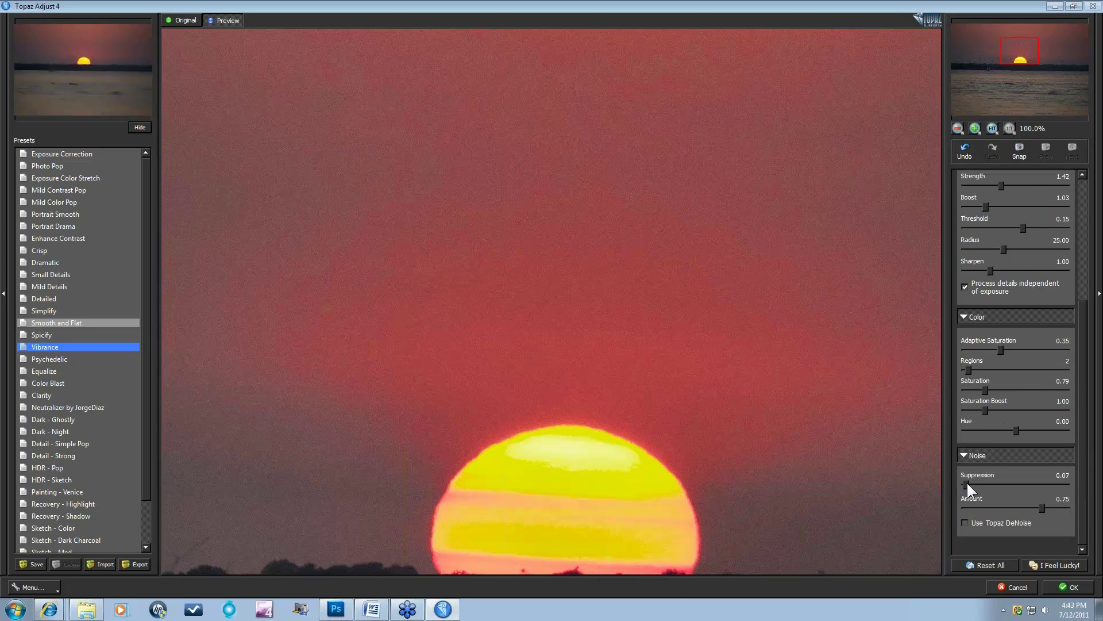
drag(967, 483, 977, 481)
click(966, 522)
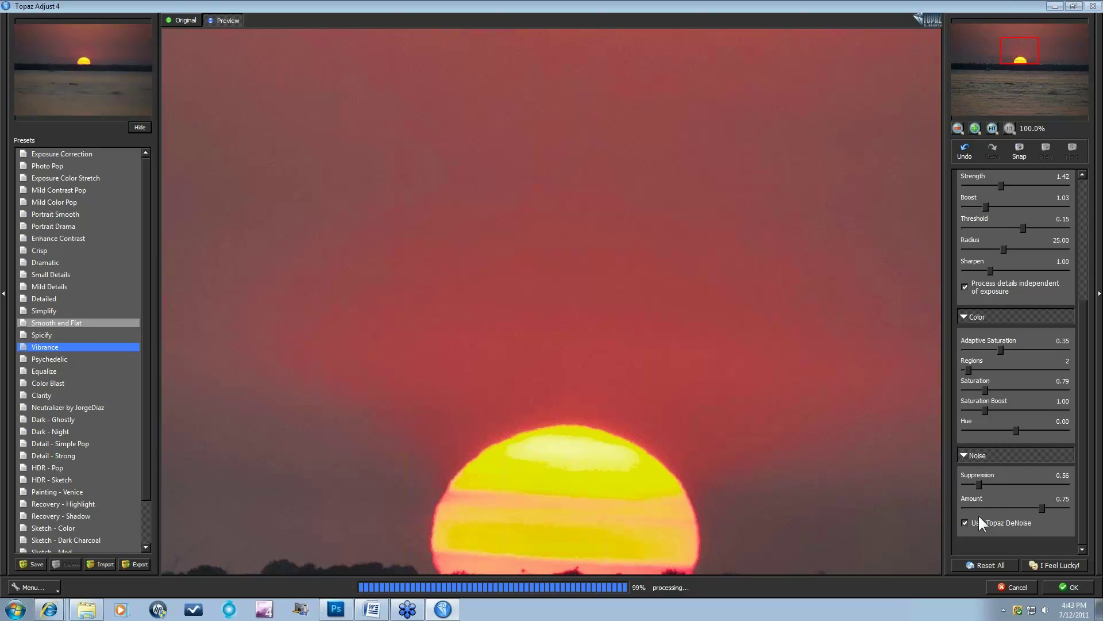
drag(979, 482, 987, 483)
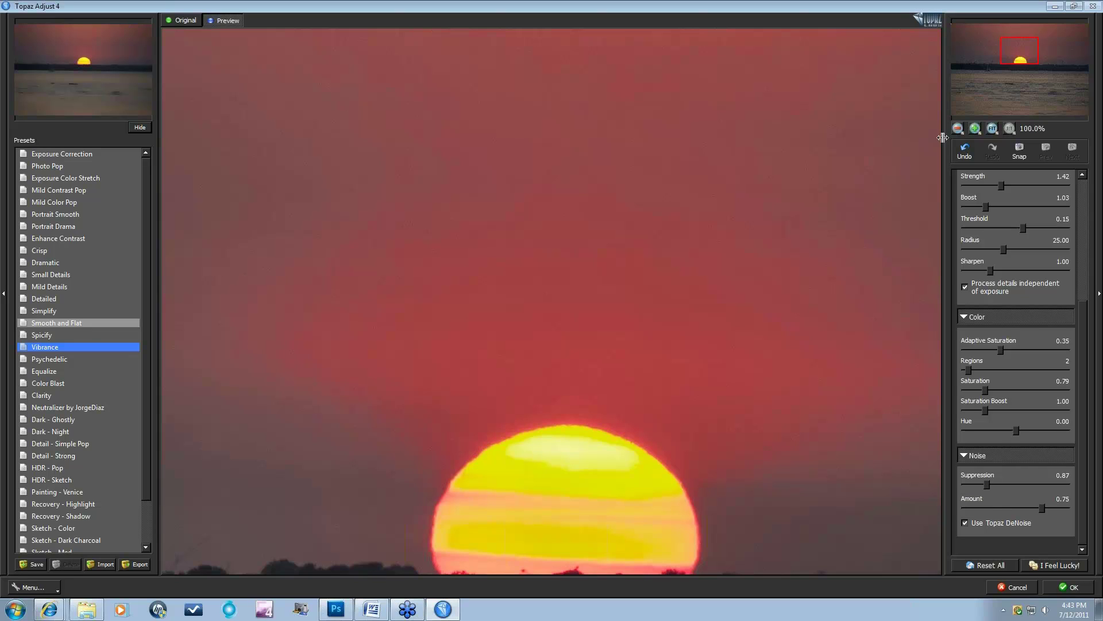
click(685, 312)
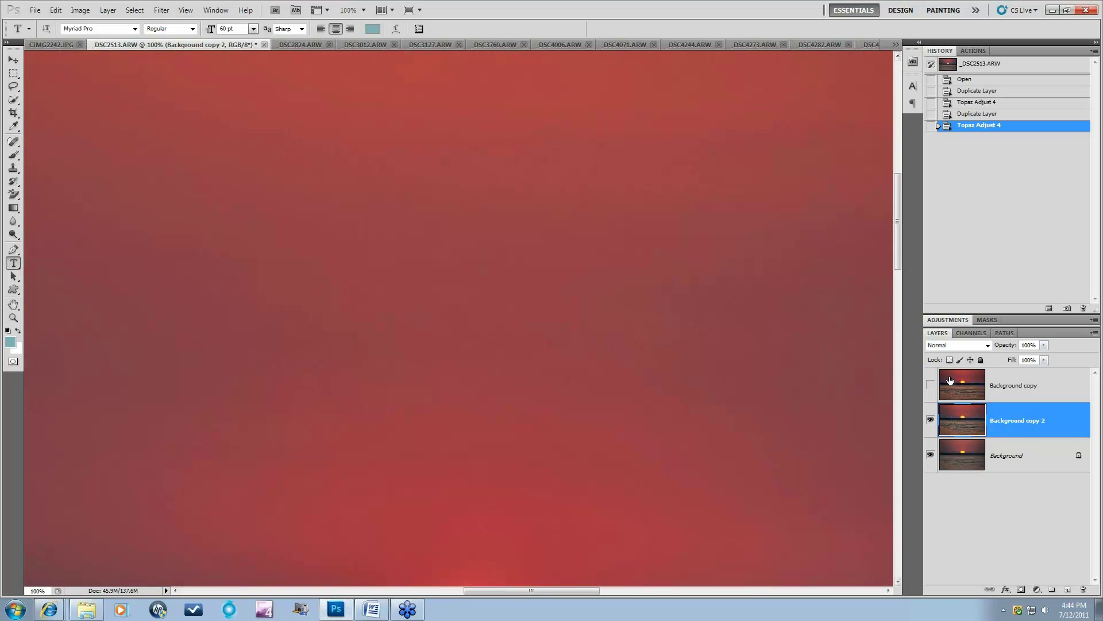
Step: Compare the sunset with the Background copy 2 layer hidden and shown, first at 100% and again at 25% zoom
click(930, 422)
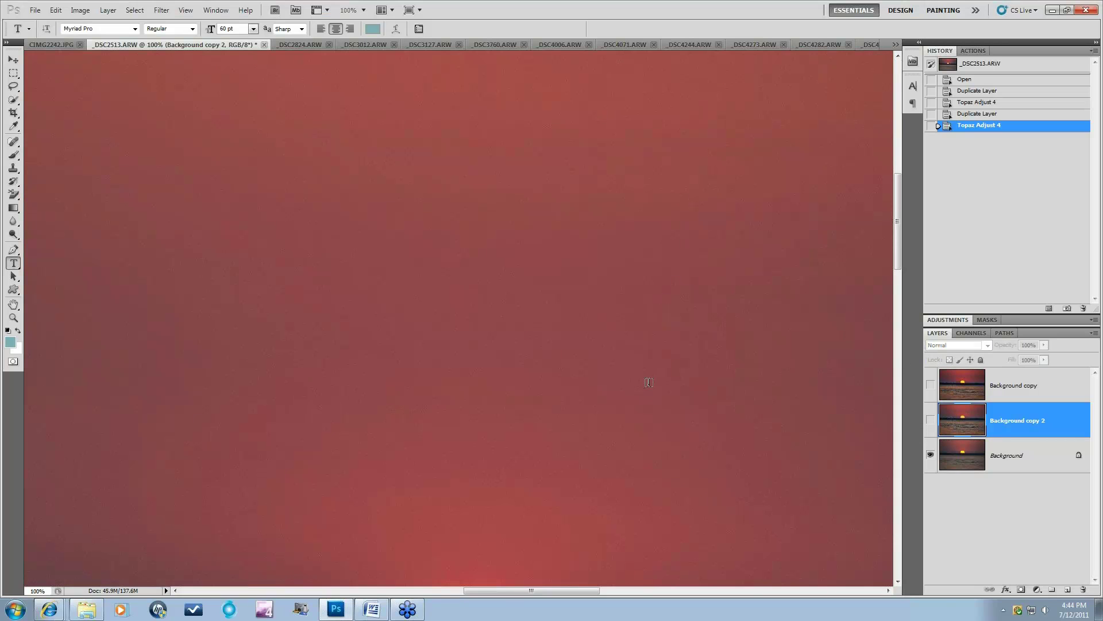
click(931, 421)
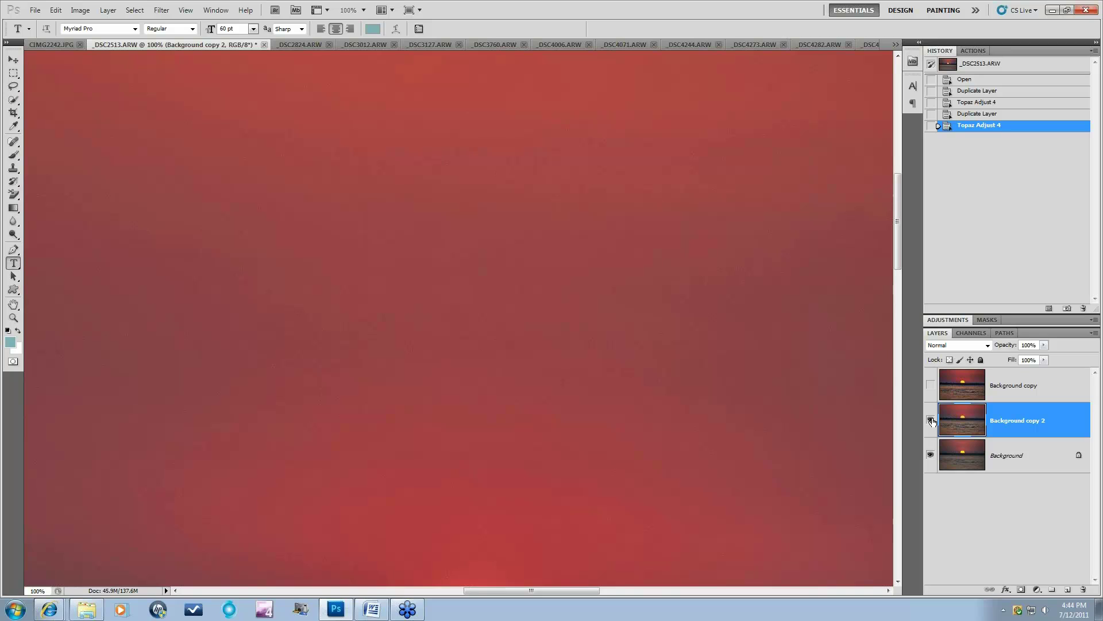
key(ctrl+minus)
key(ctrl+minus)
key(ctrl+minus)
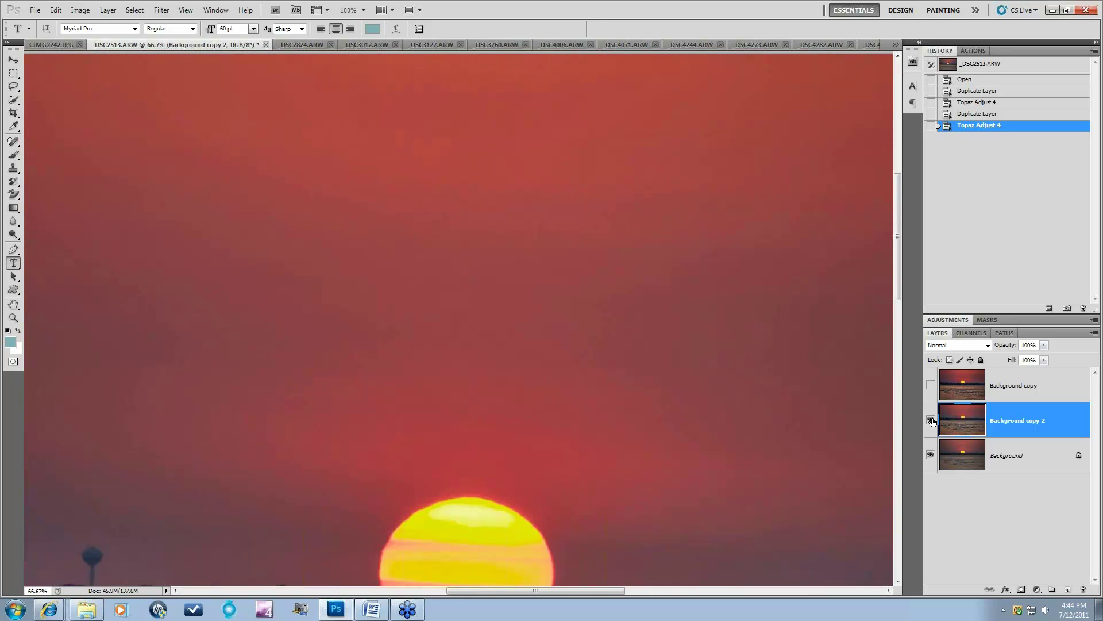
key(ctrl+minus)
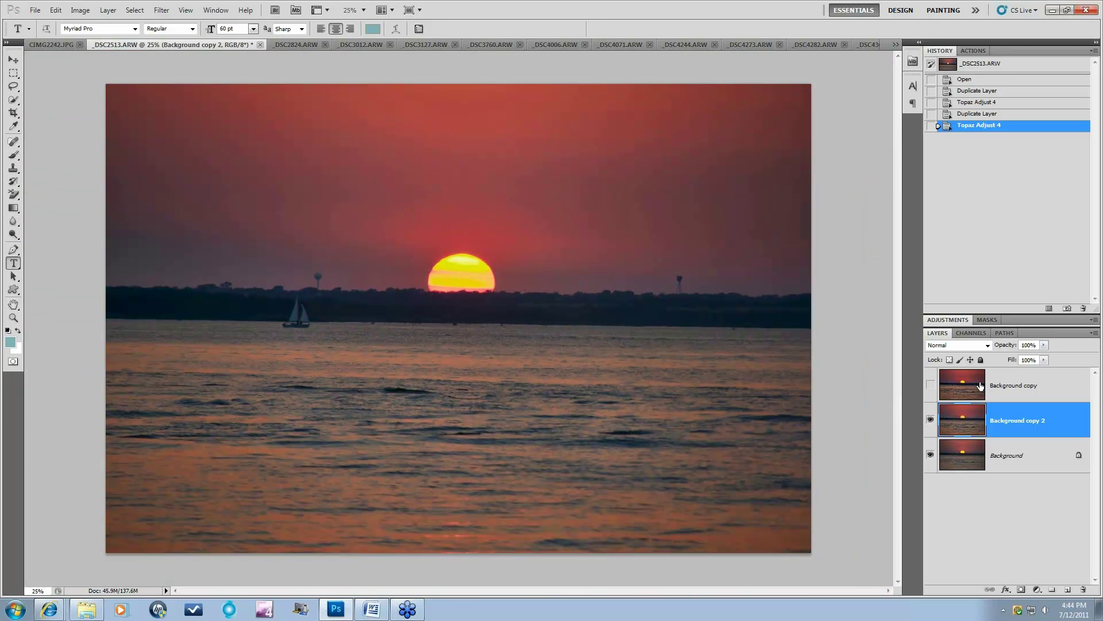
click(930, 421)
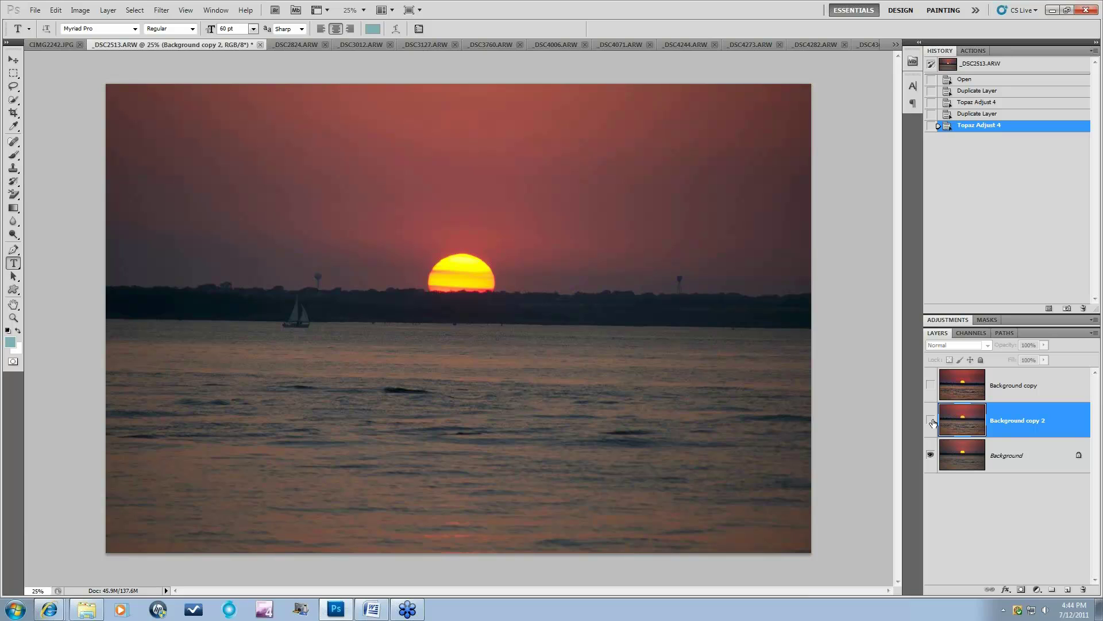
click(930, 421)
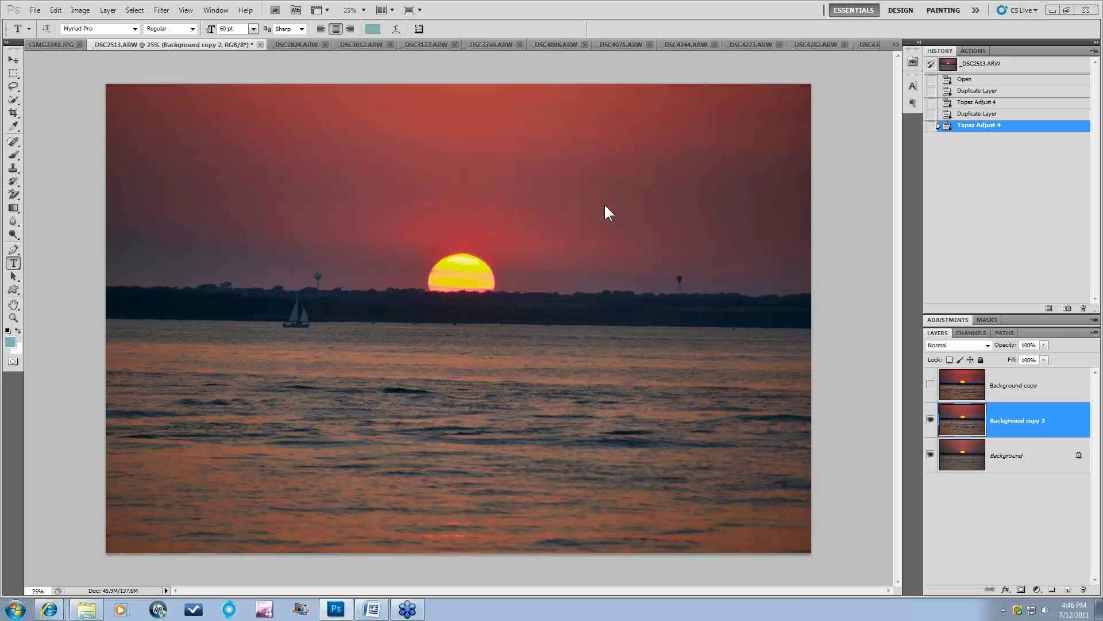
Step: Switch to the _MG_8788.CR2 mountain image and open its Background copy layer in the Topaz Adjust 4 filter
click(895, 44)
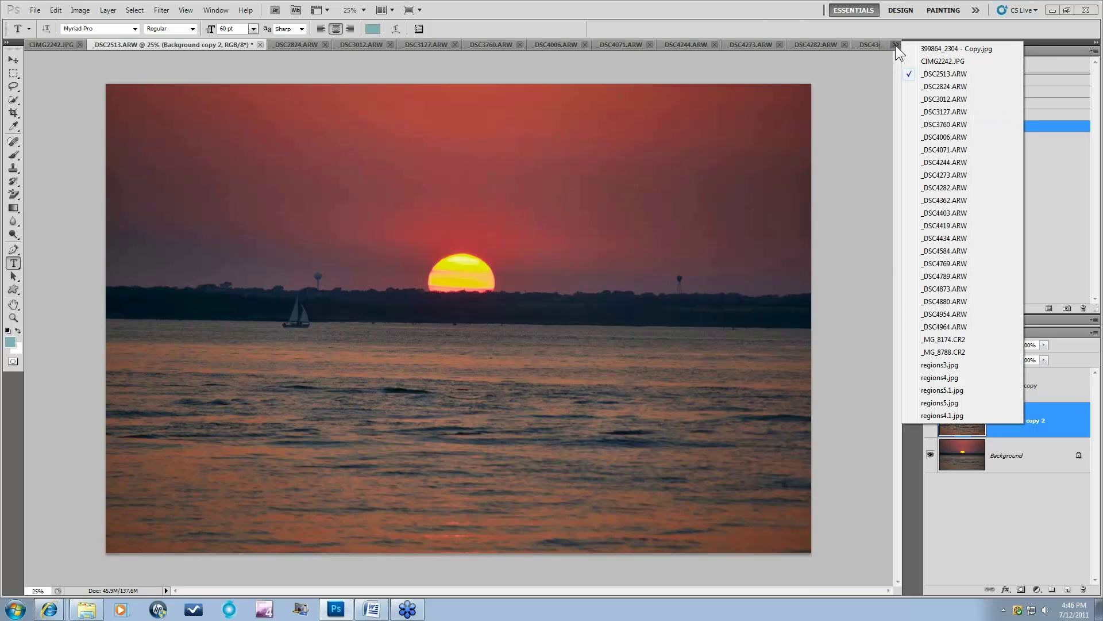
click(942, 352)
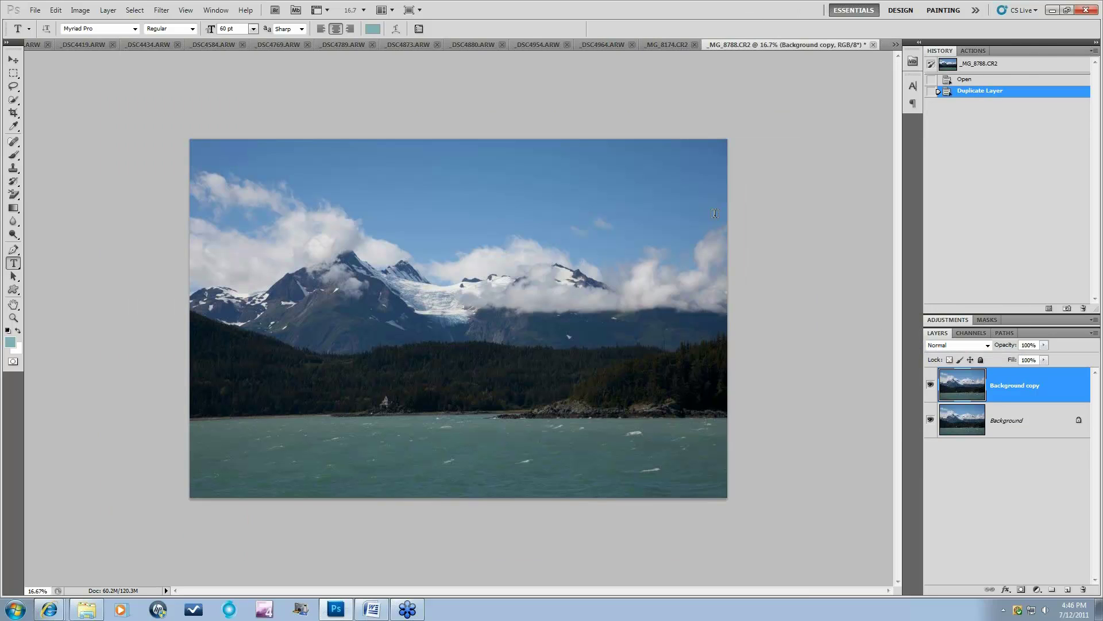
click(161, 10)
mouse_move(224, 272)
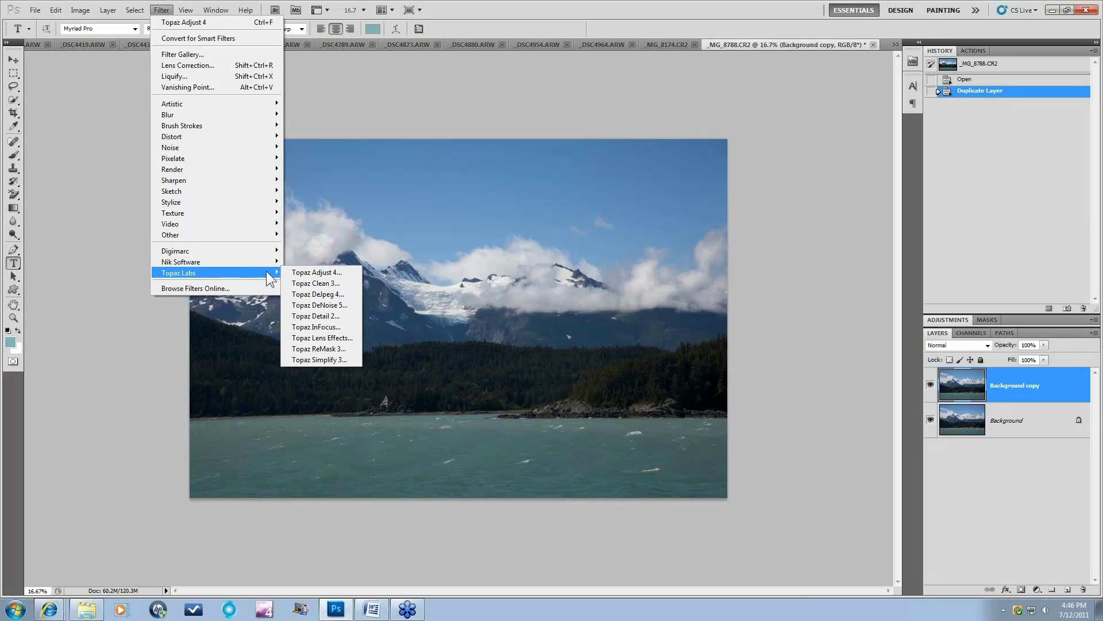
click(308, 270)
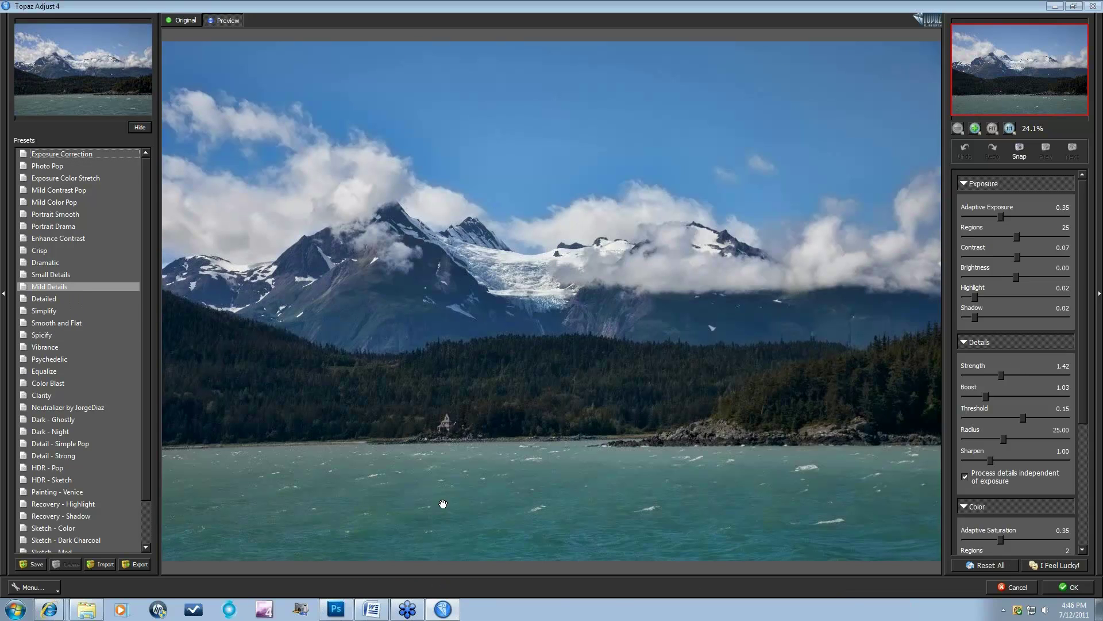
Step: Try six sets of randomly generated adjustment parameters on the mountain image with I Feel Lucky
click(1064, 564)
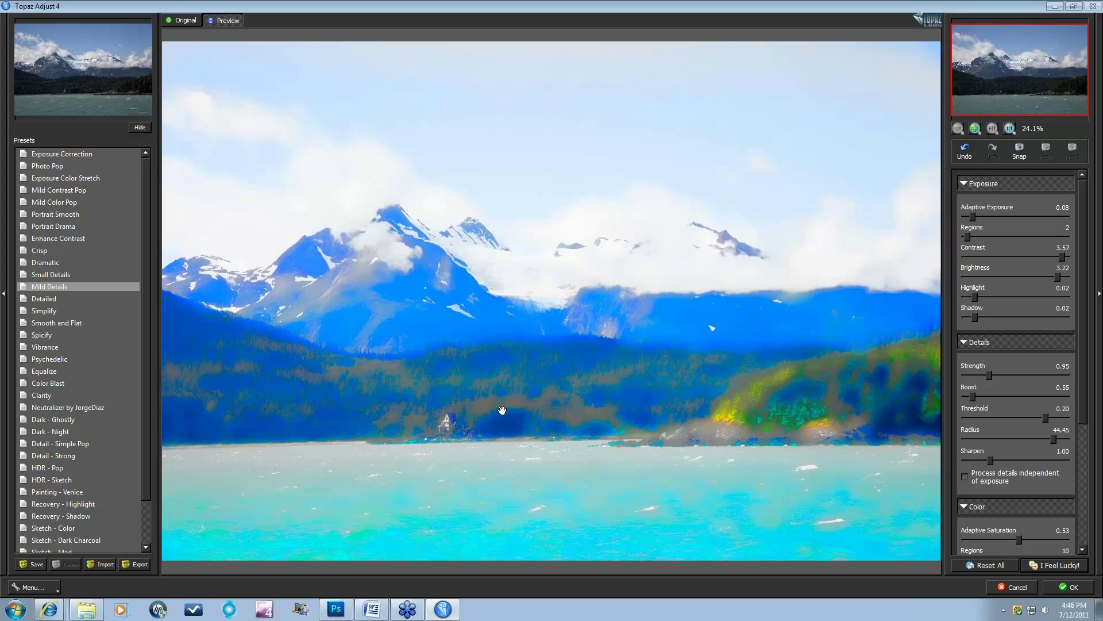
click(1049, 564)
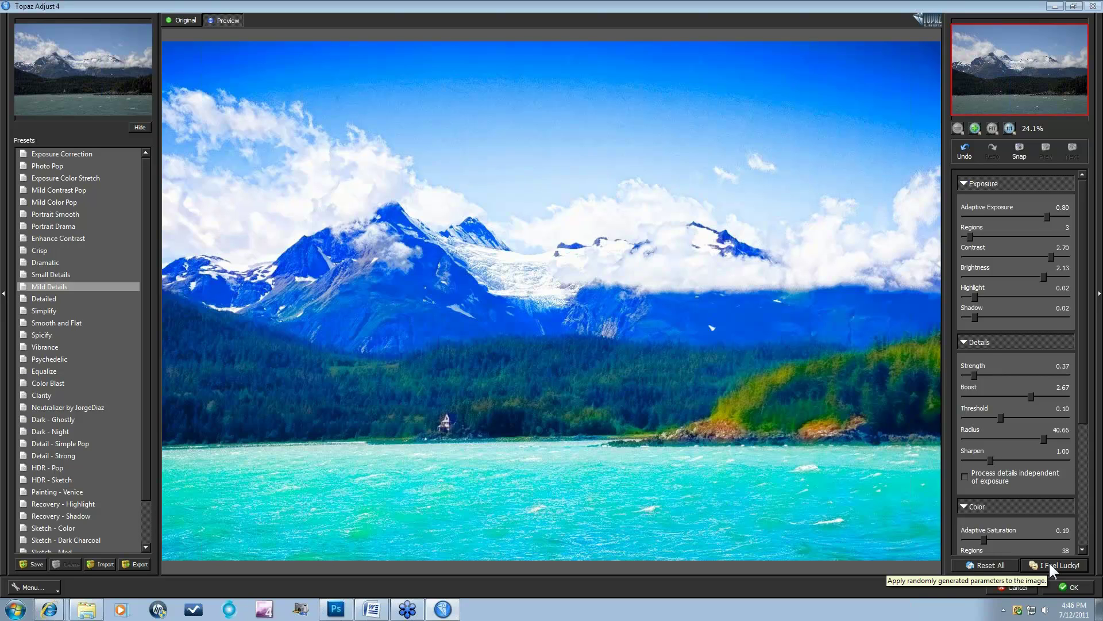
click(1050, 564)
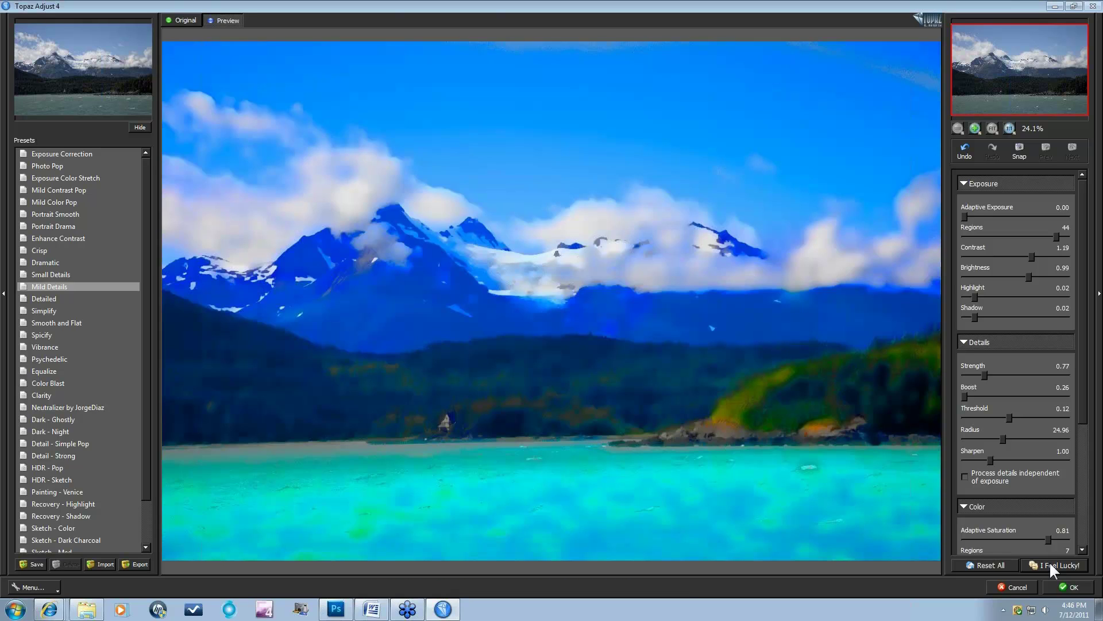
click(1050, 563)
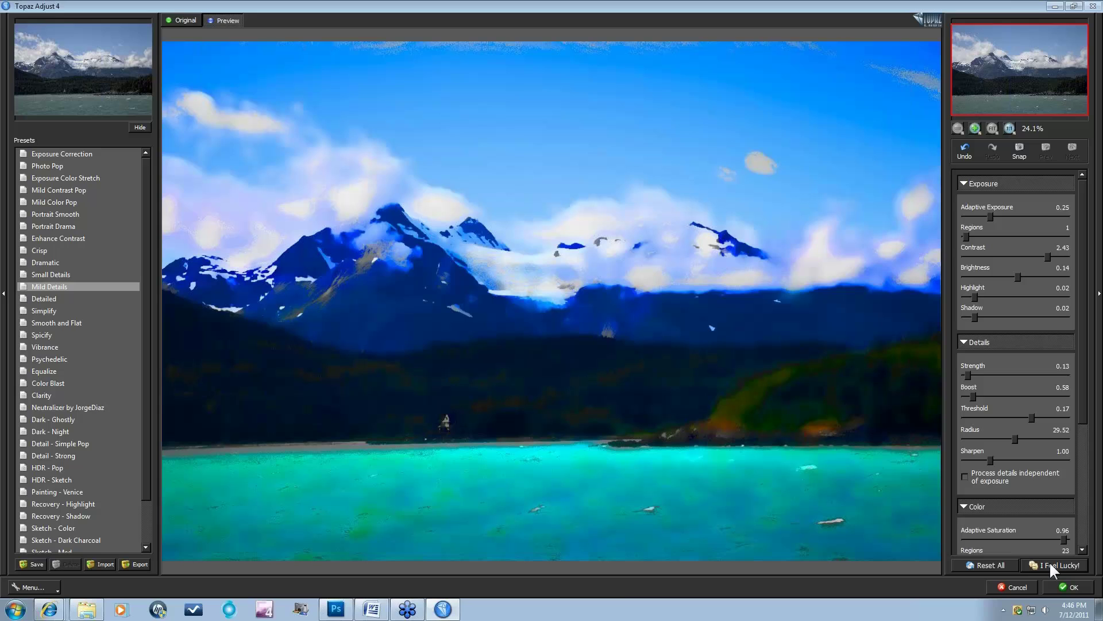
click(1049, 563)
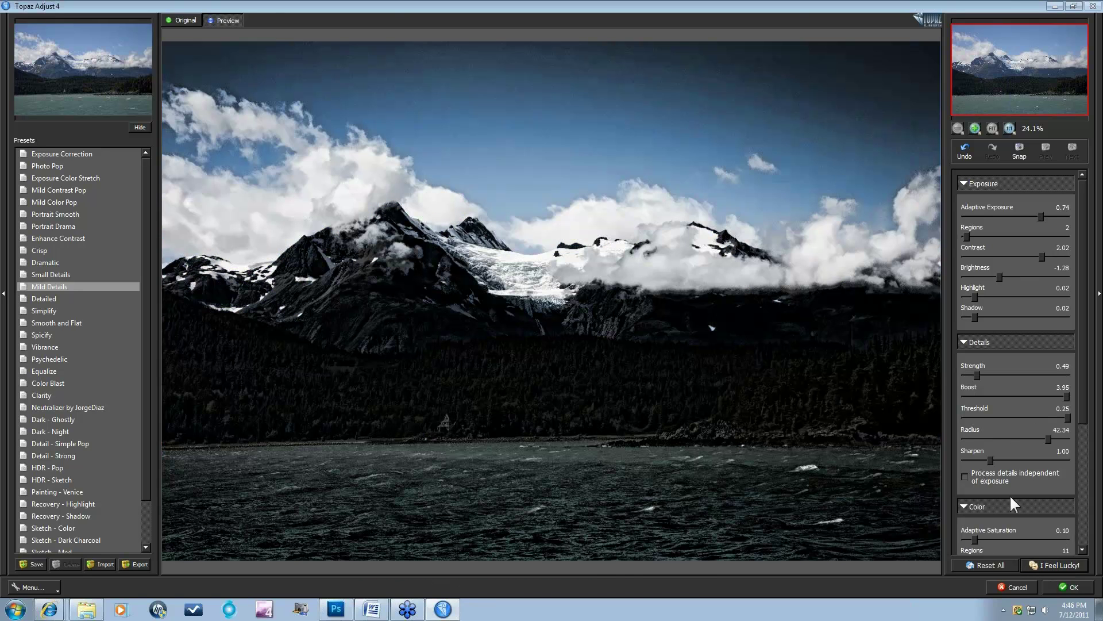
click(1053, 564)
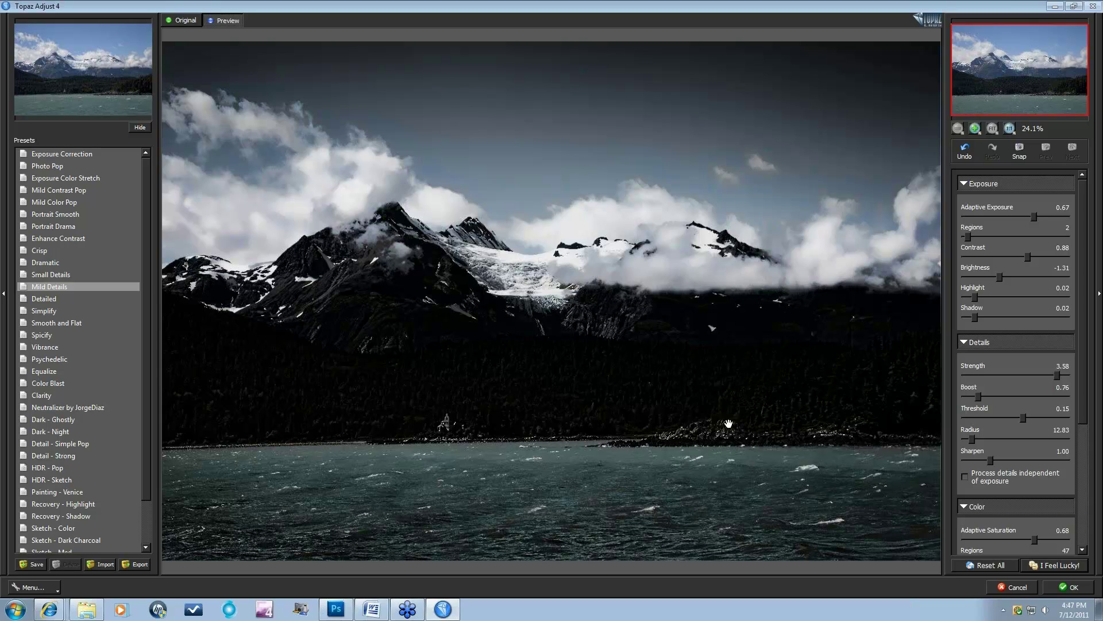
Step: Apply the Photo Pop preset to the mountain image
click(56, 168)
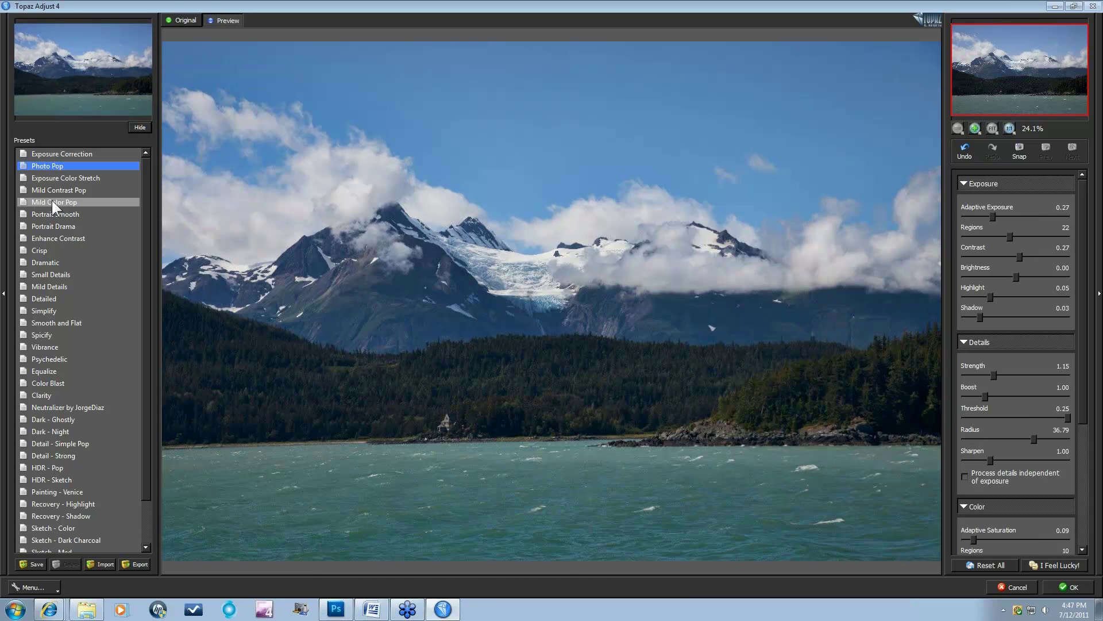
Step: Apply the Exposure Color Stretch preset to the mountain's Background copy layer and repeat the same Topaz Adjust 4 filter on it
click(47, 176)
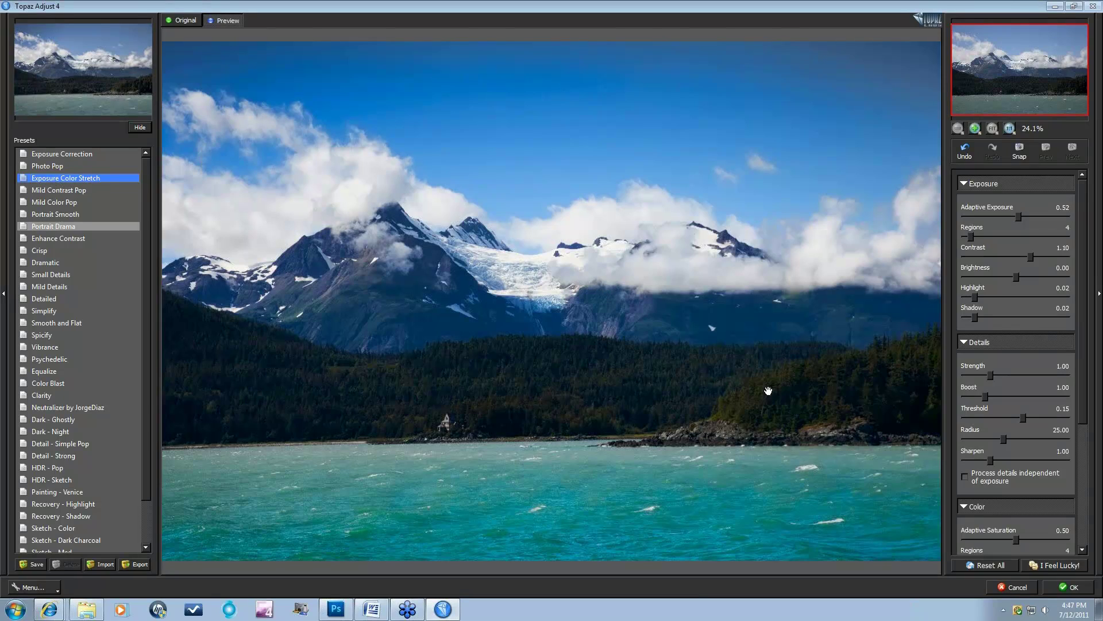
click(1065, 585)
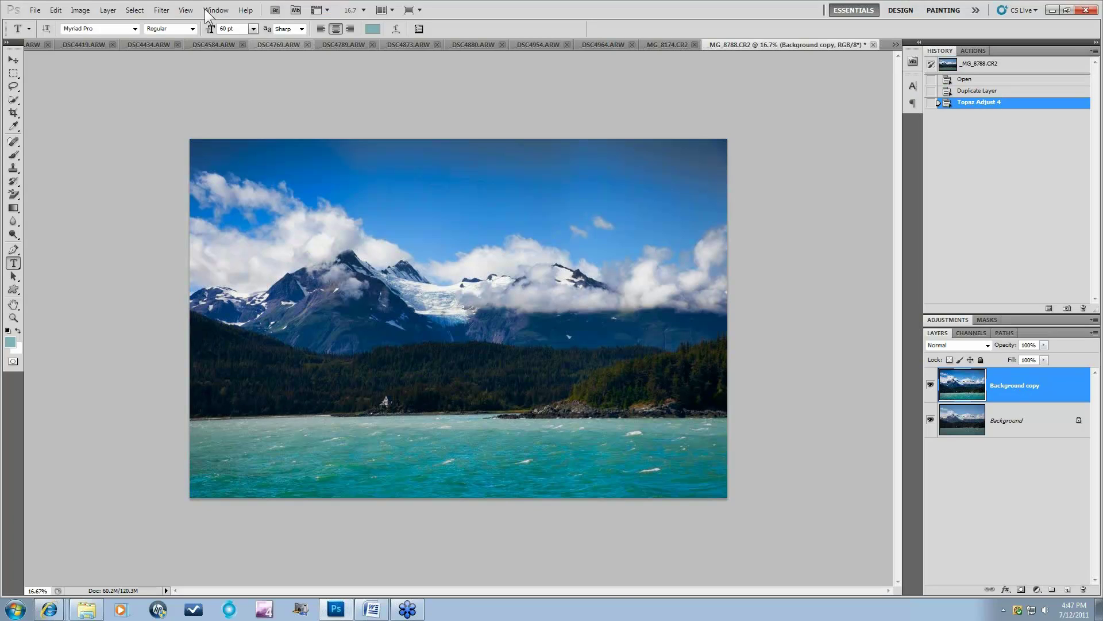
click(161, 10)
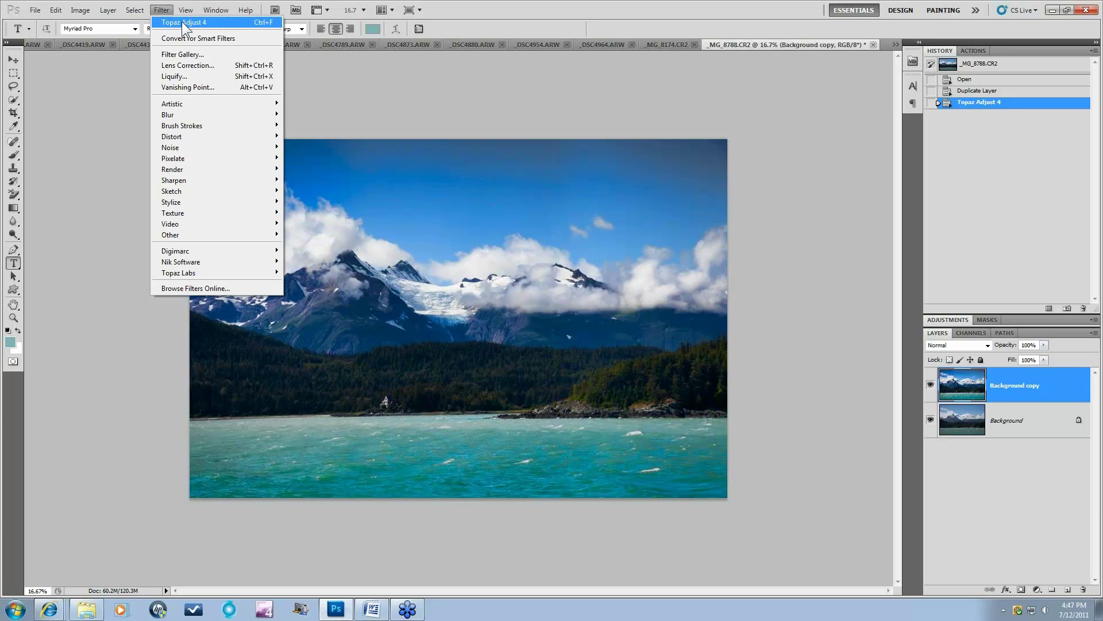
click(181, 22)
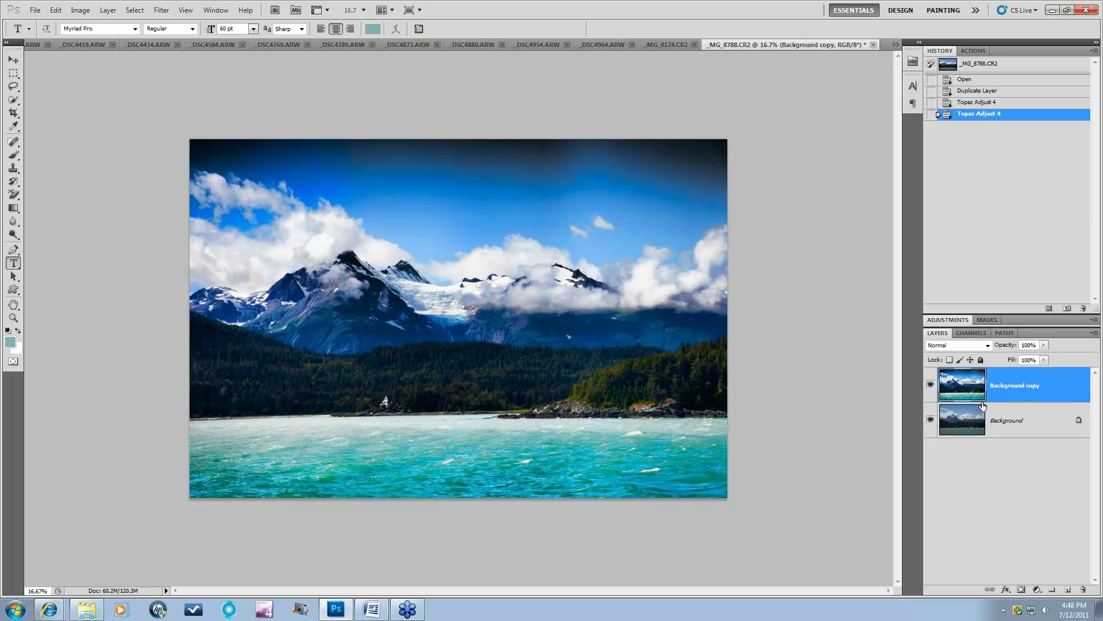
Step: Duplicate the original Background layer of the mountain image and delete the filtered Background copy layer
click(931, 385)
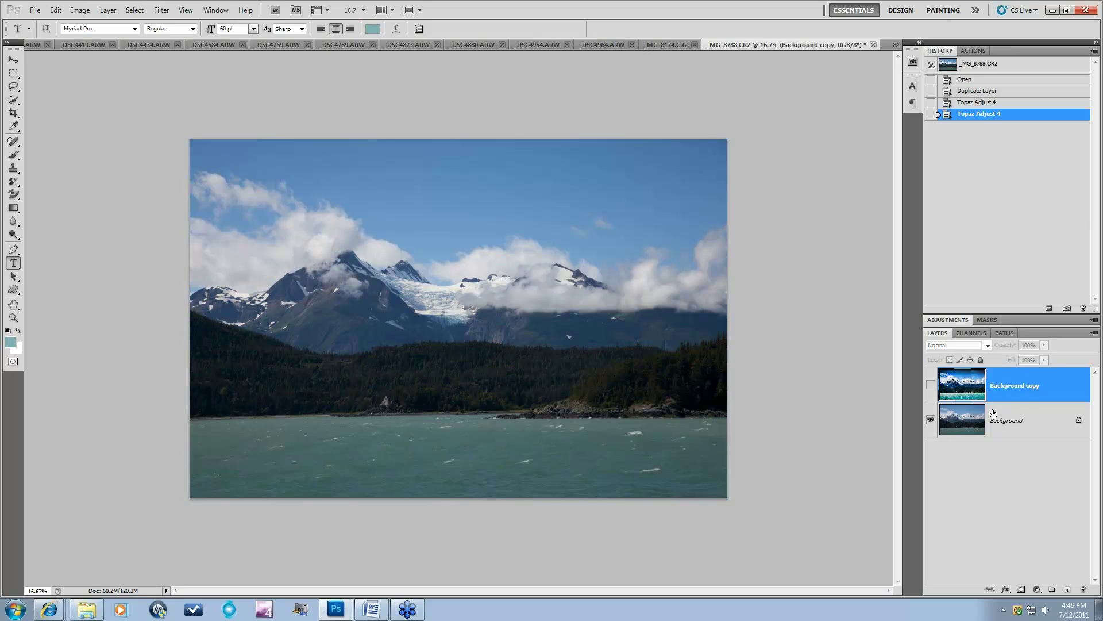
click(1032, 428)
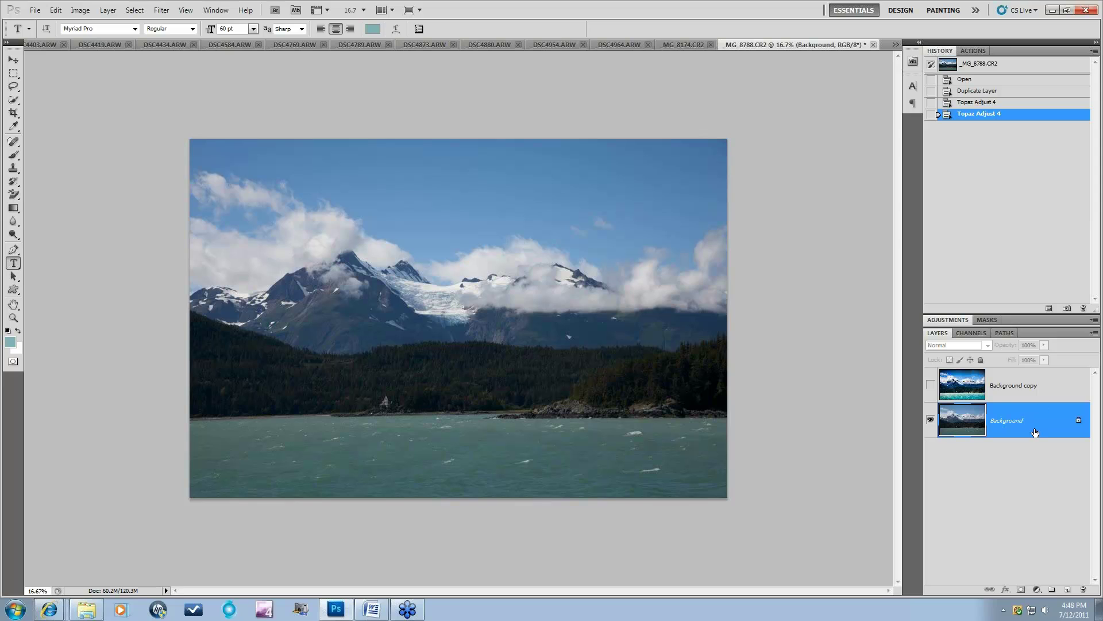
drag(1033, 424, 1067, 588)
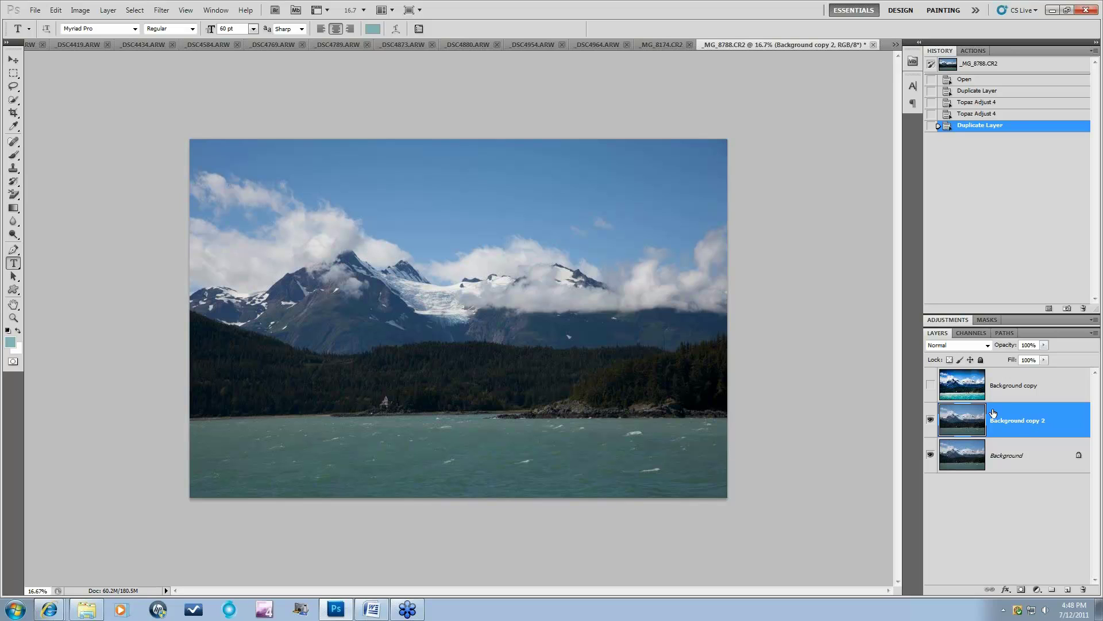
drag(1022, 385, 1083, 590)
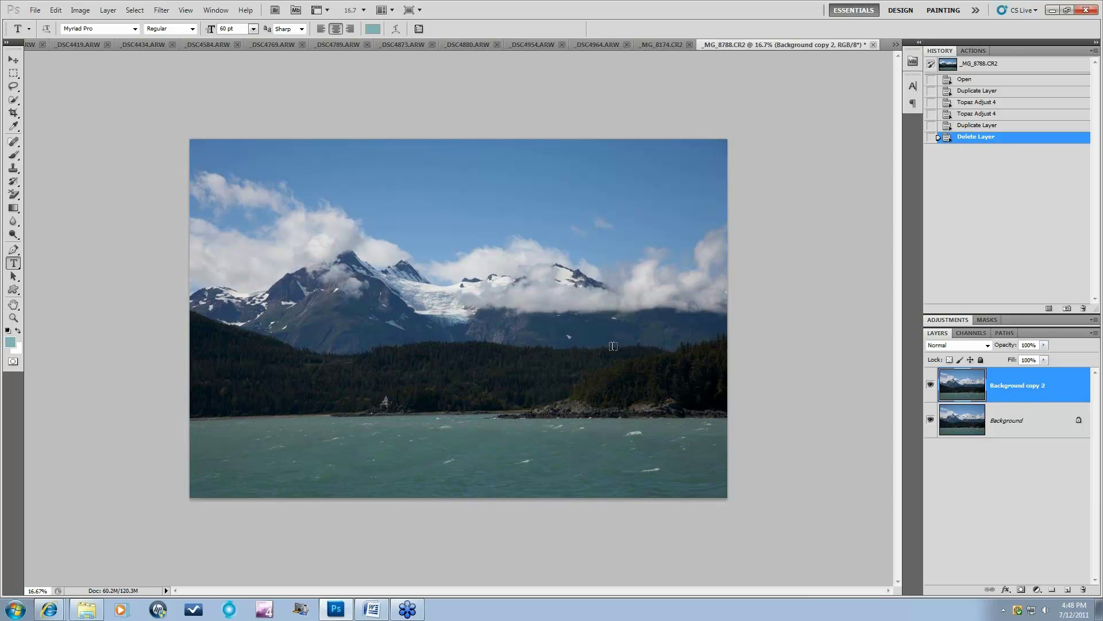
Step: Convert the Background copy 2 layer for smart filters
click(161, 10)
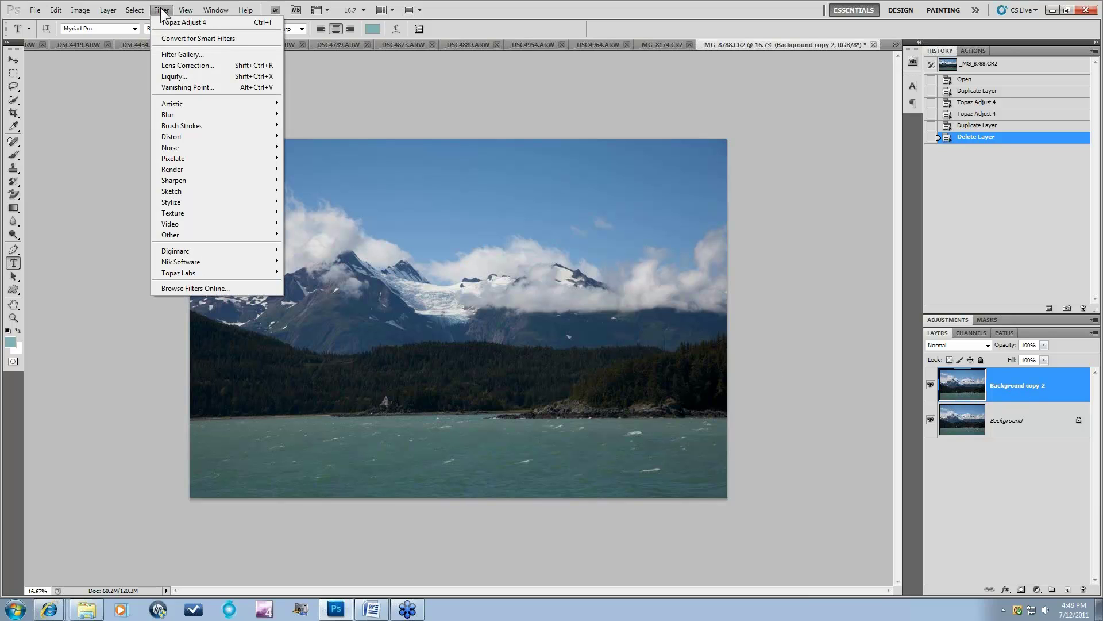
click(172, 38)
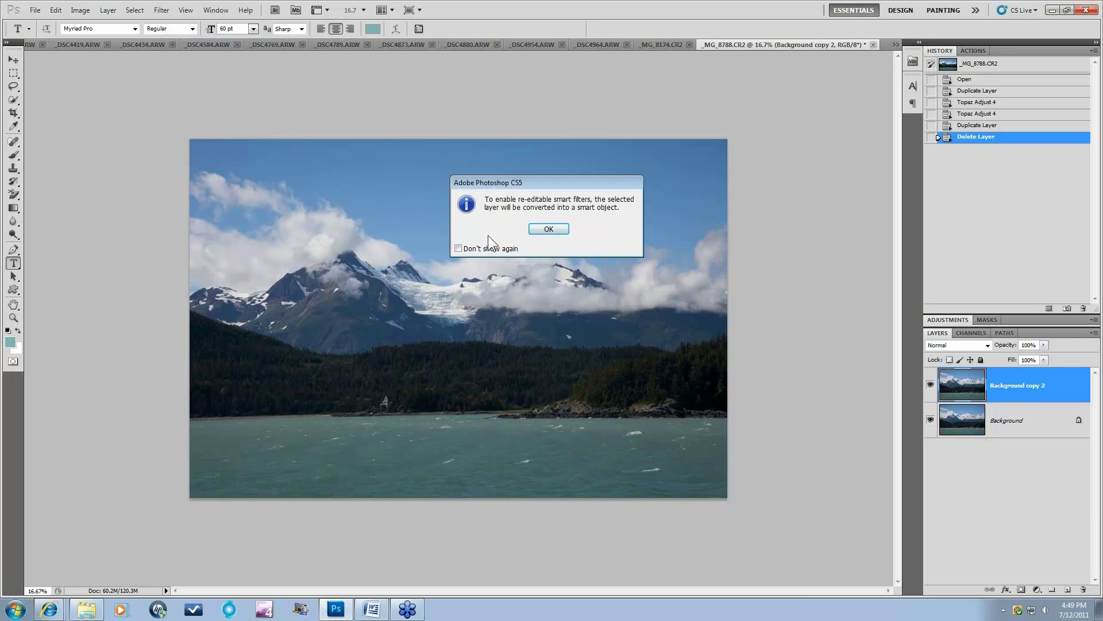
click(553, 228)
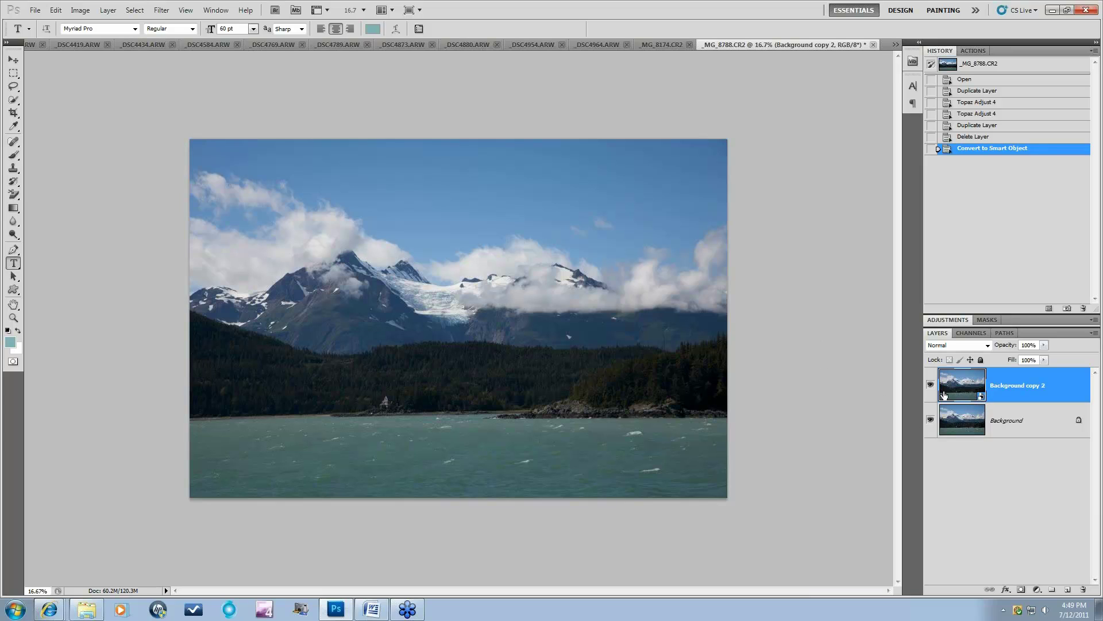
Step: Apply Topaz Adjust 4 to the smart object layer with the Vibrance preset and Adaptive Exposure set to 1.00
click(161, 10)
mouse_move(178, 272)
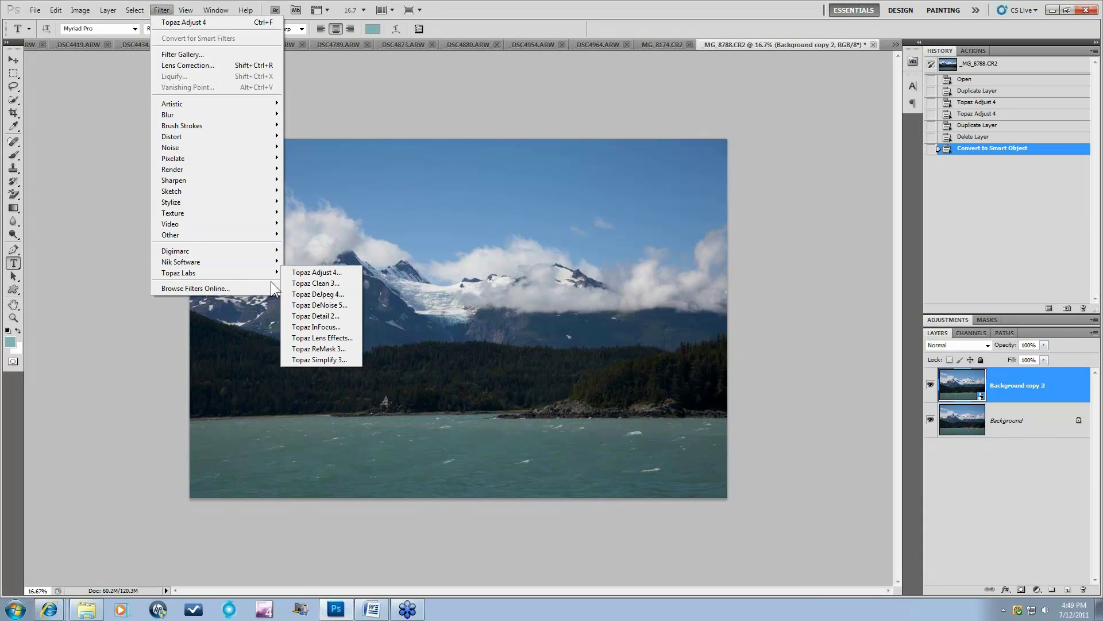
click(299, 272)
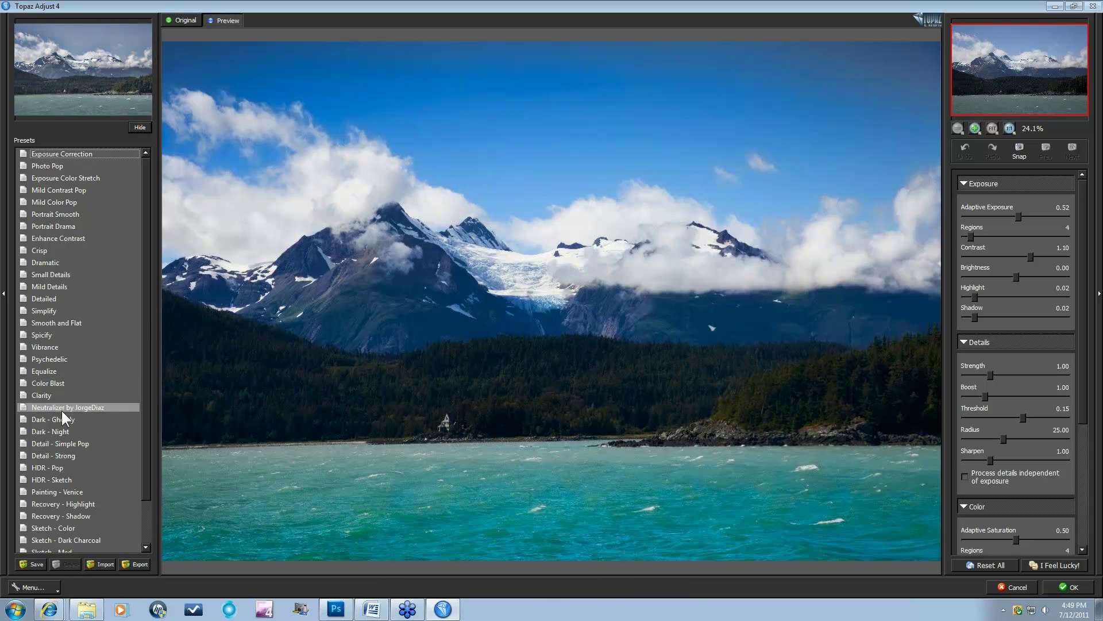
click(53, 351)
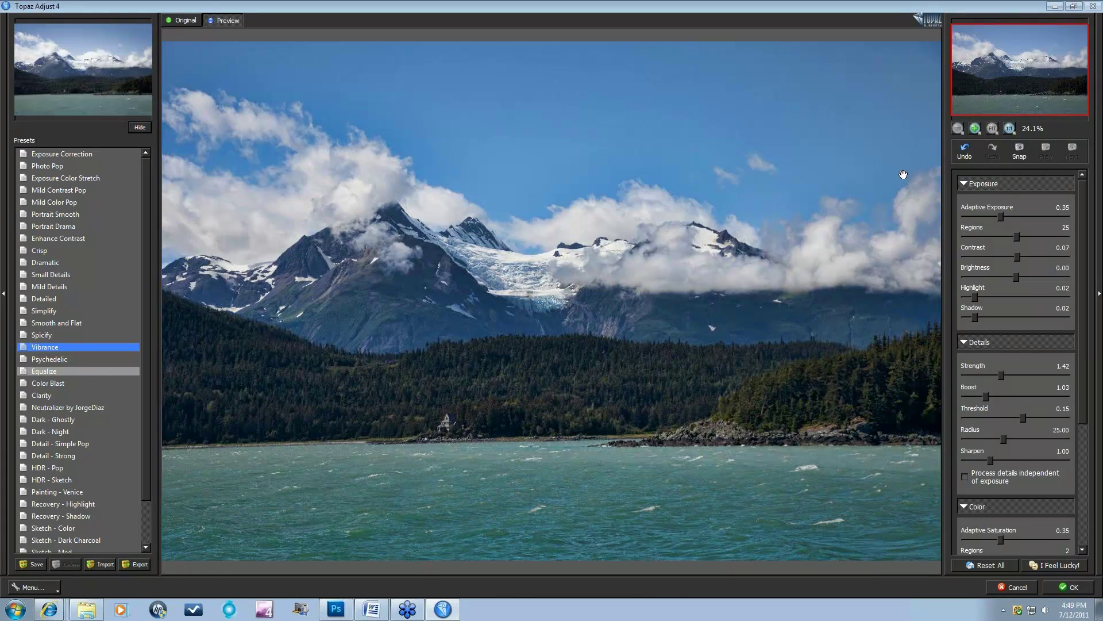
drag(1002, 217, 1080, 215)
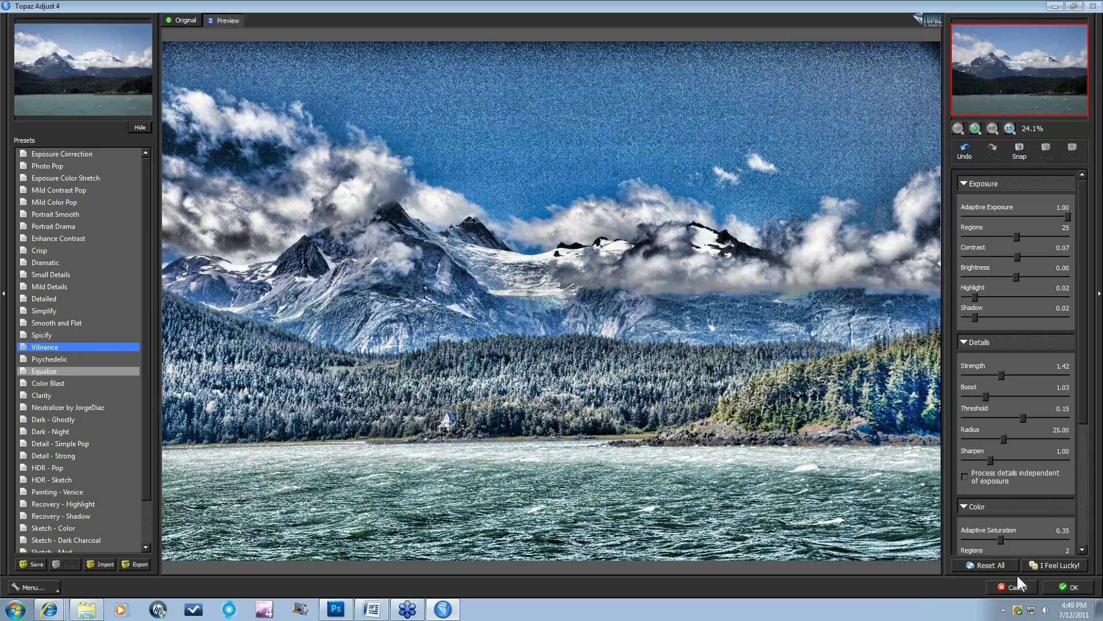
click(1072, 587)
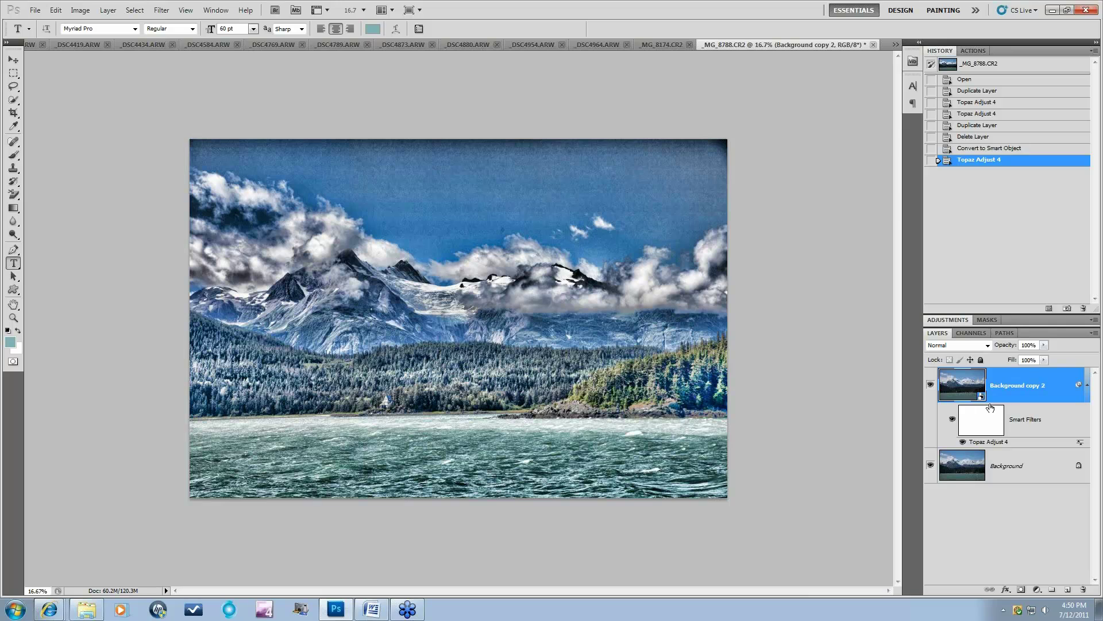
Step: Lower Adaptive Exposure to about mid-range in the existing Topaz Adjust 4 smart filter, and compare the mountain with the layer hidden and shown
double_click(992, 443)
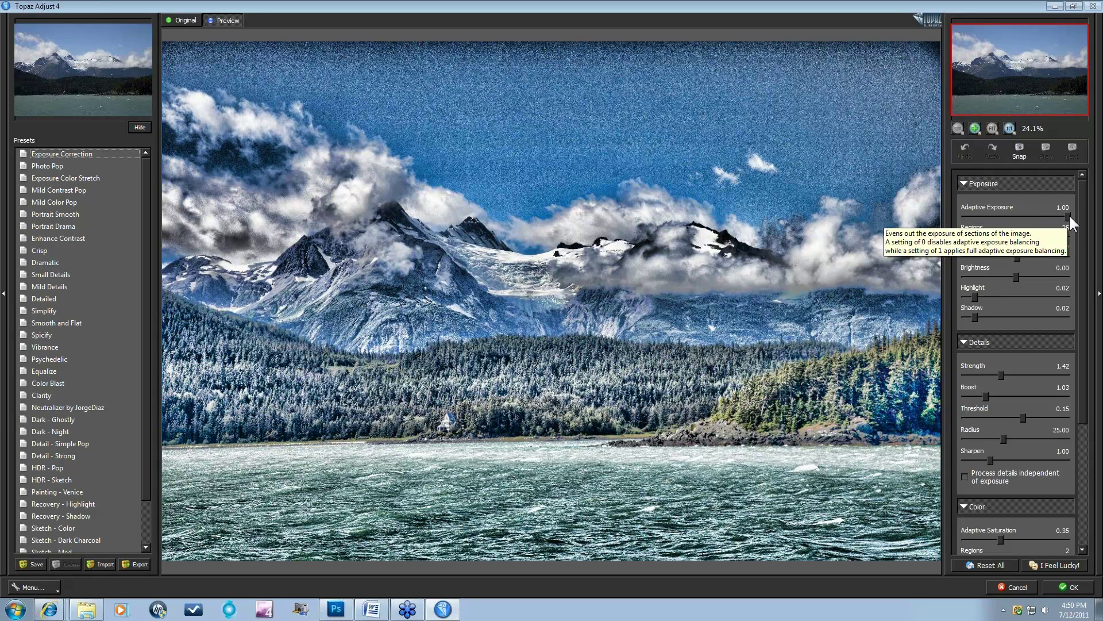
drag(1064, 217, 1019, 215)
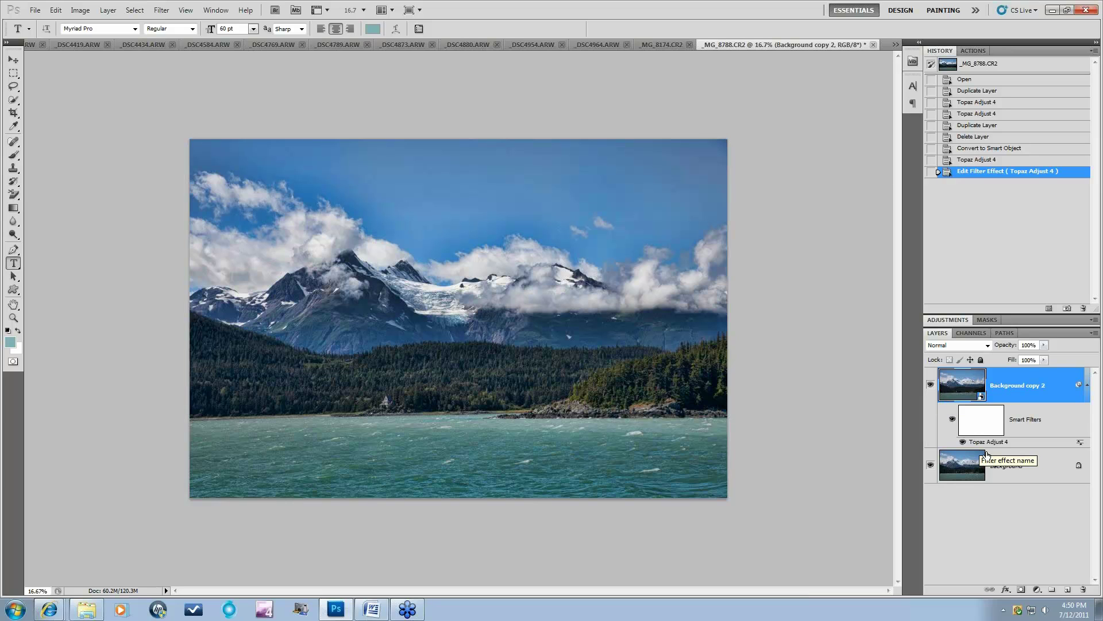
click(931, 385)
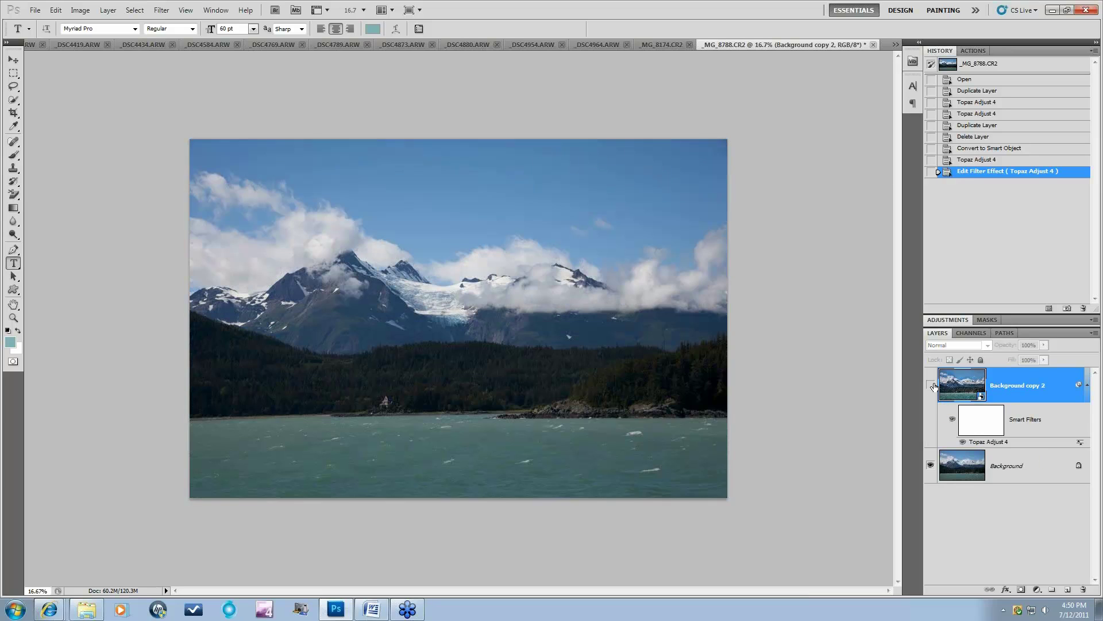
click(931, 385)
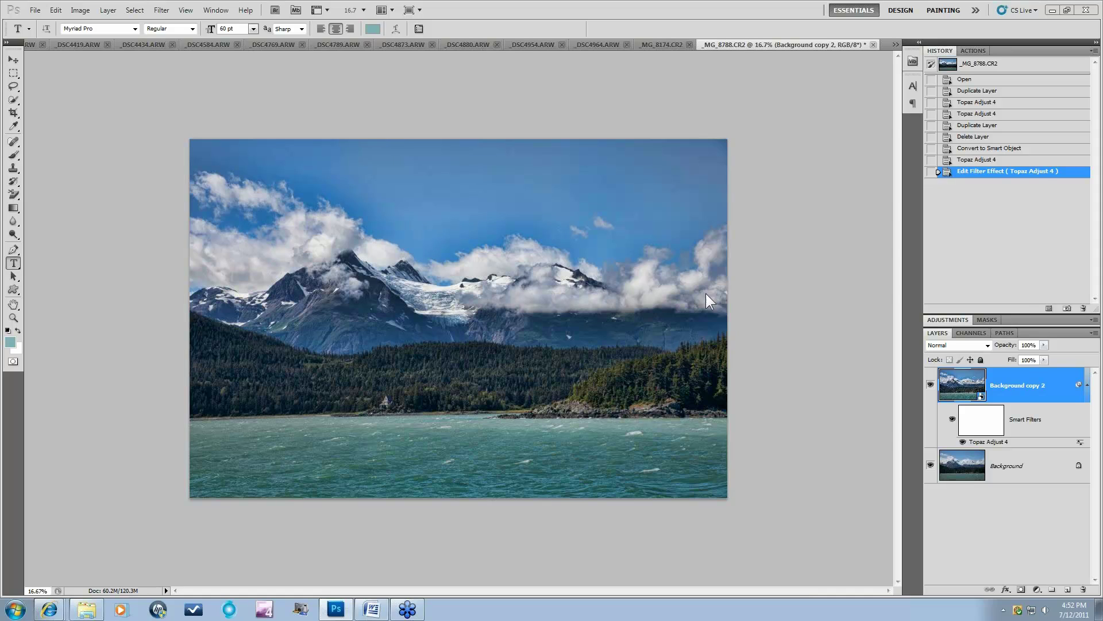
Step: Browse the Clean Beauty and Personal Photos folders on the desktop for another image to open
click(36, 10)
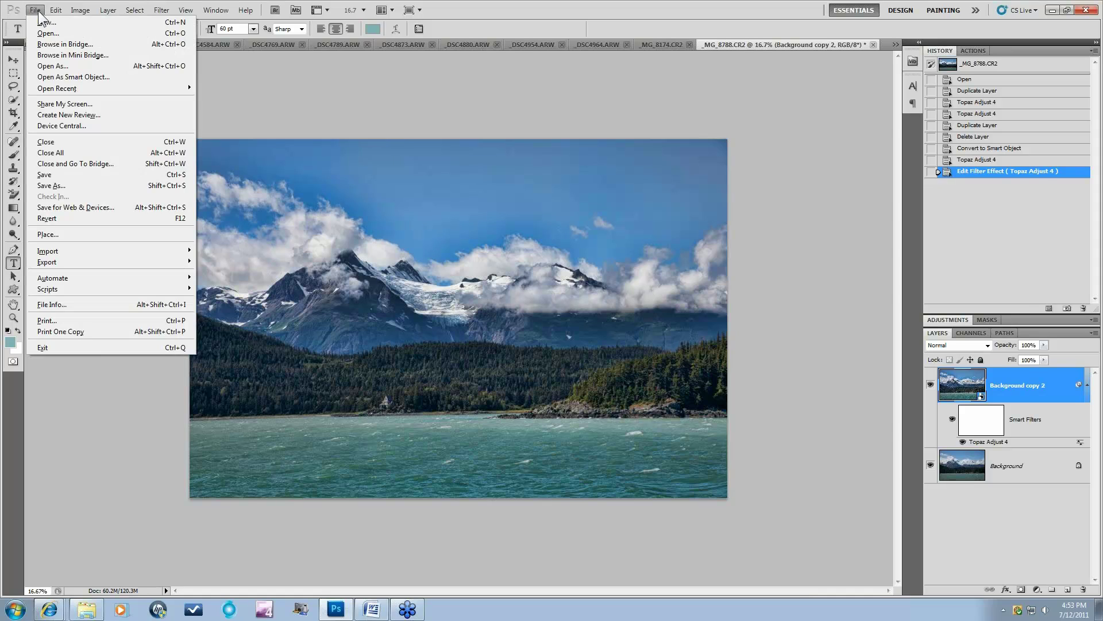
click(48, 33)
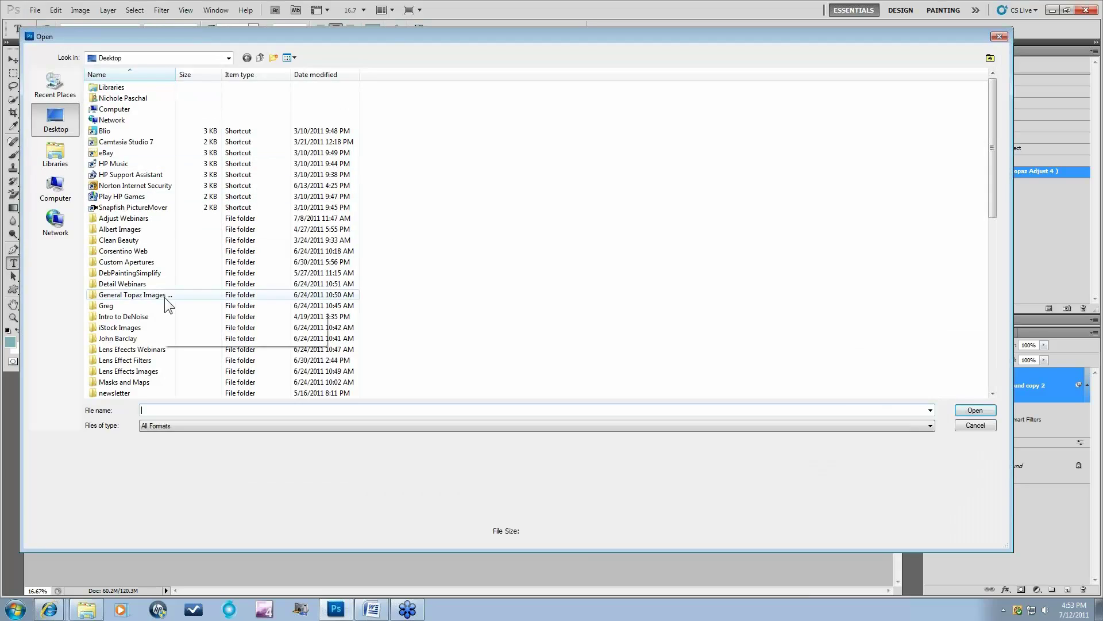
click(136, 239)
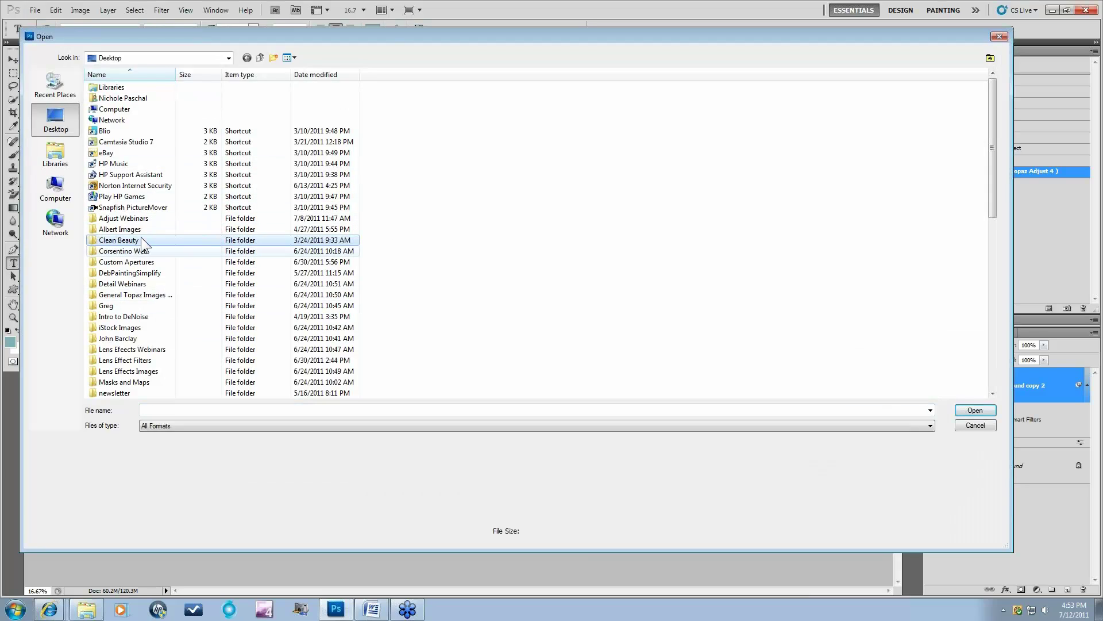
double_click(140, 237)
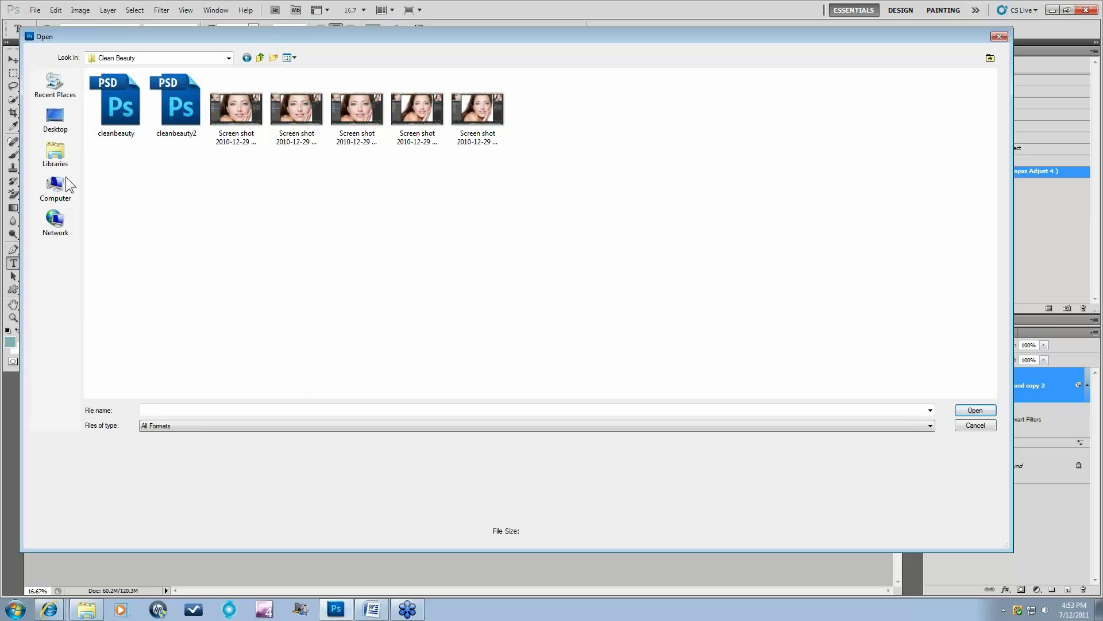
click(260, 57)
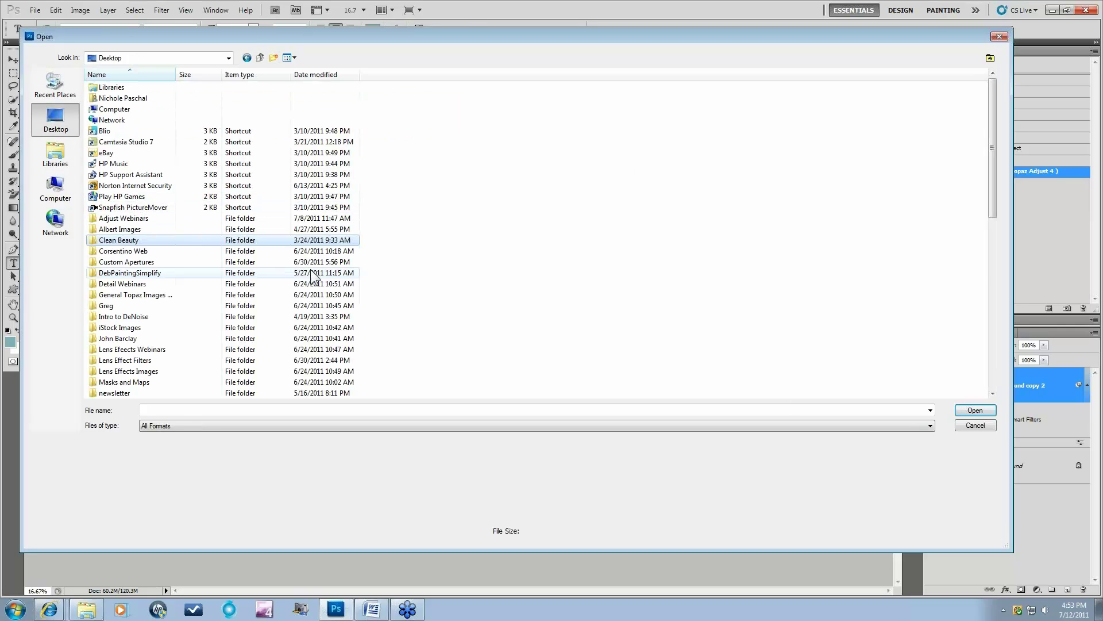
scroll(143, 259, down, 7)
scroll(145, 391, up, 3)
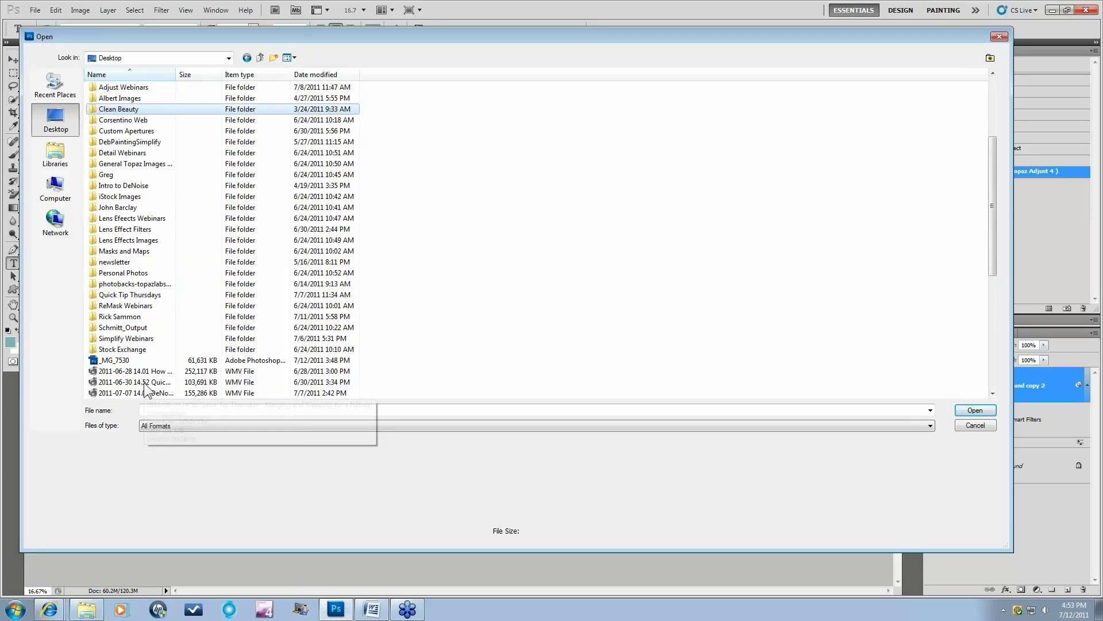
double_click(123, 272)
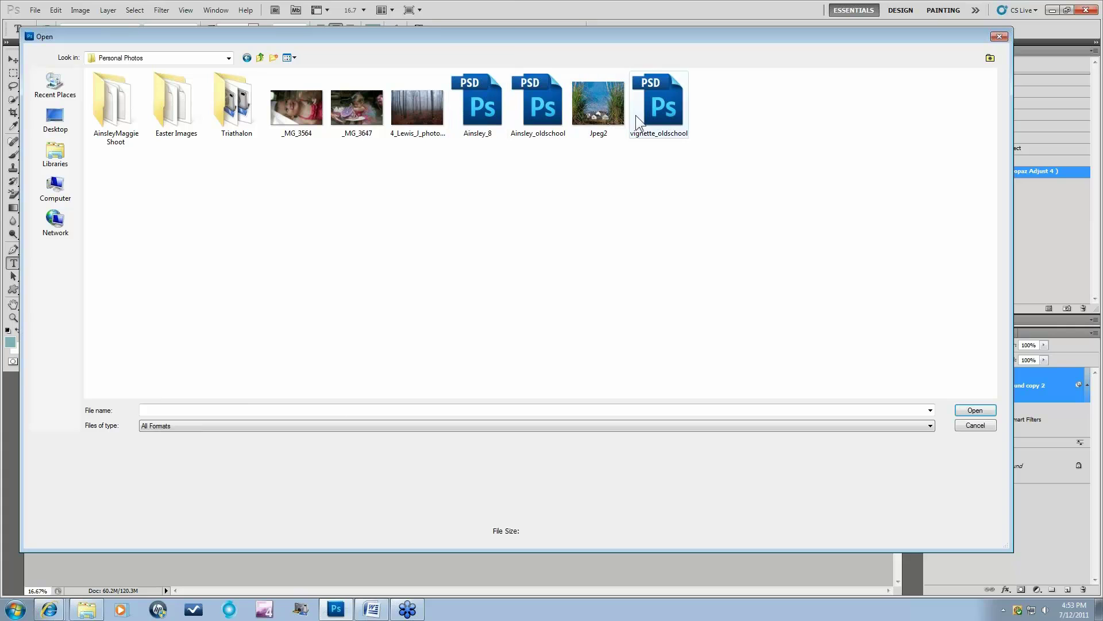
click(259, 58)
Step: Open the 254390_7475.jpg photo of the child from the Pictures library and duplicate its Background layer
click(53, 155)
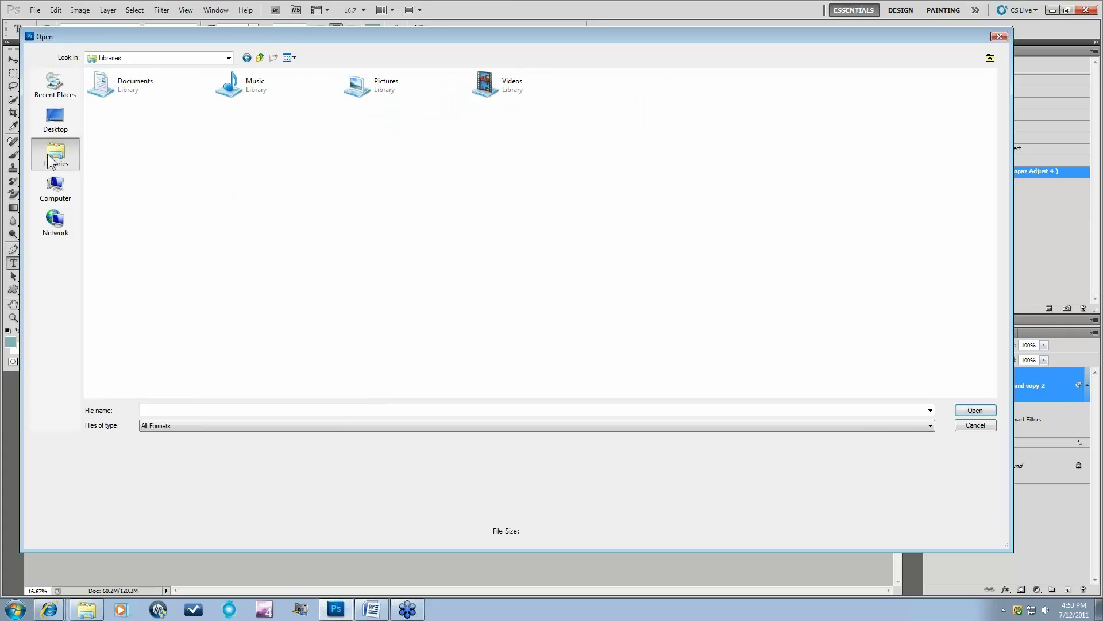
double_click(379, 88)
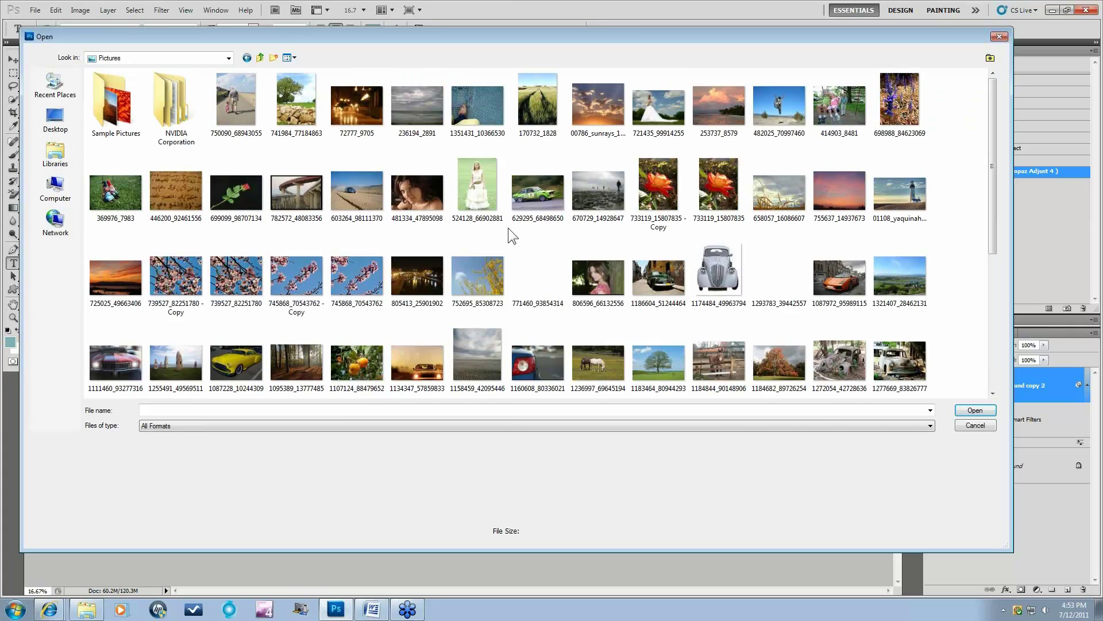
scroll(574, 286, down, 10)
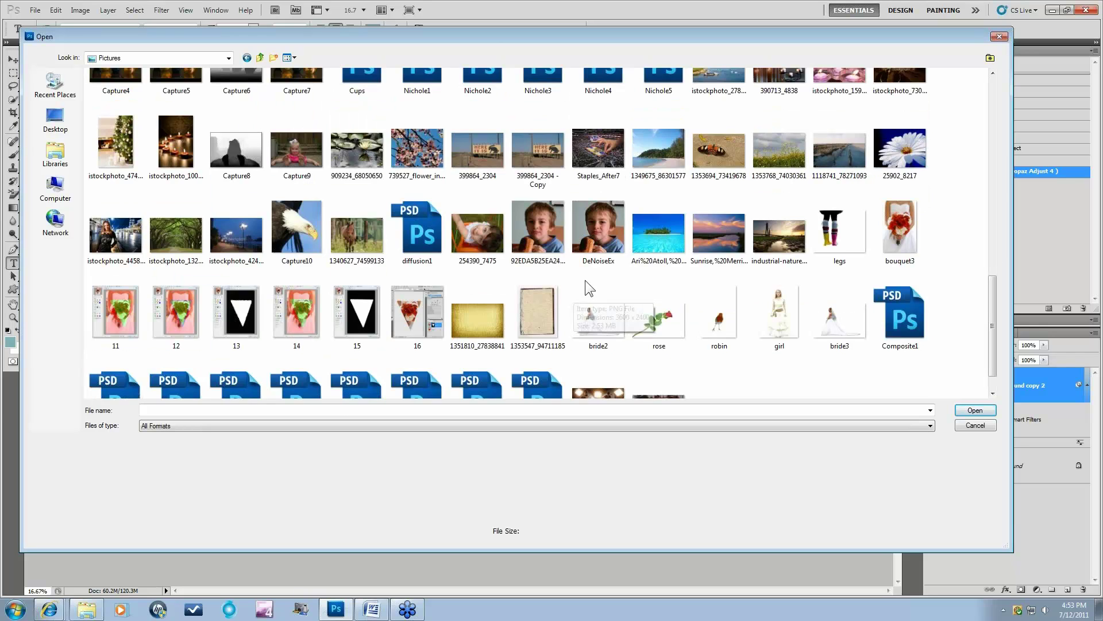
scroll(585, 280, up, 4)
scroll(585, 281, up, 3)
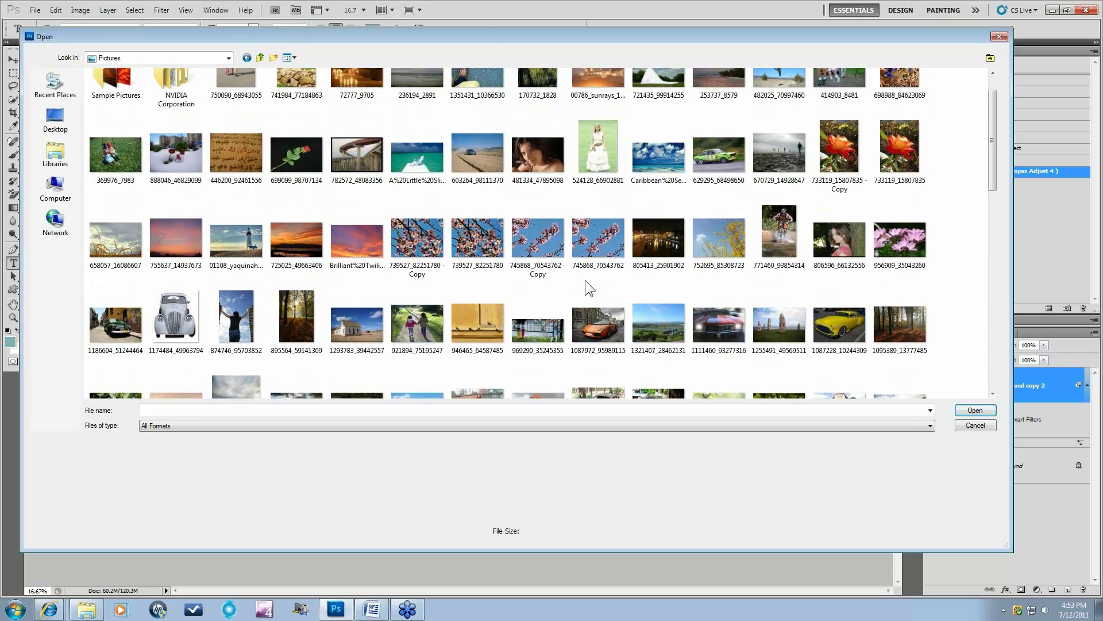
scroll(585, 280, up, 1)
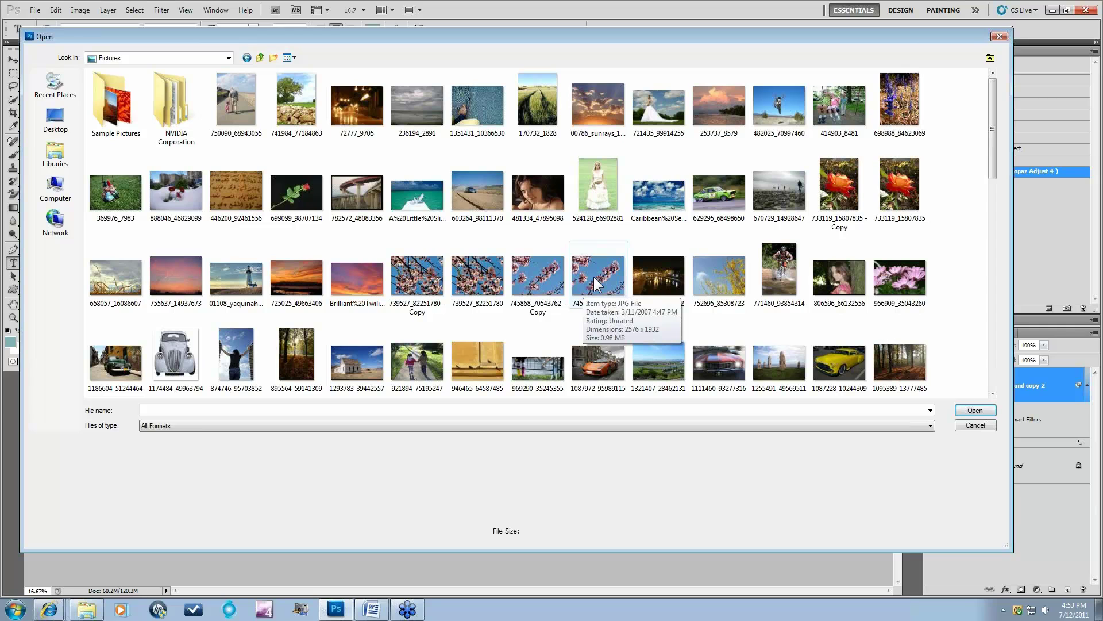
scroll(595, 282, down, 12)
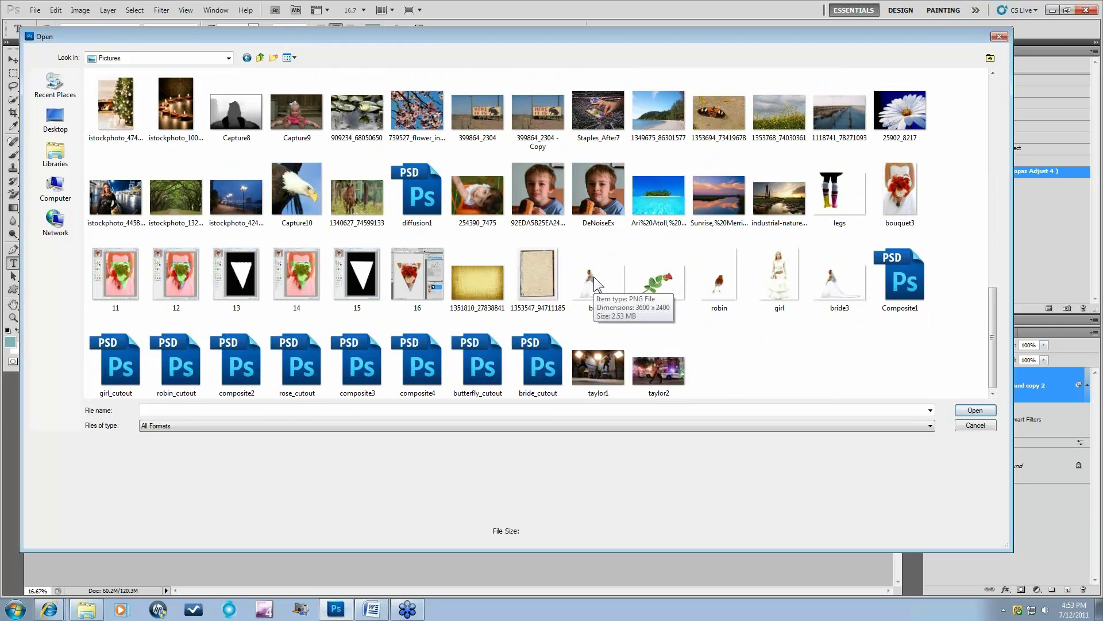
click(479, 208)
click(975, 410)
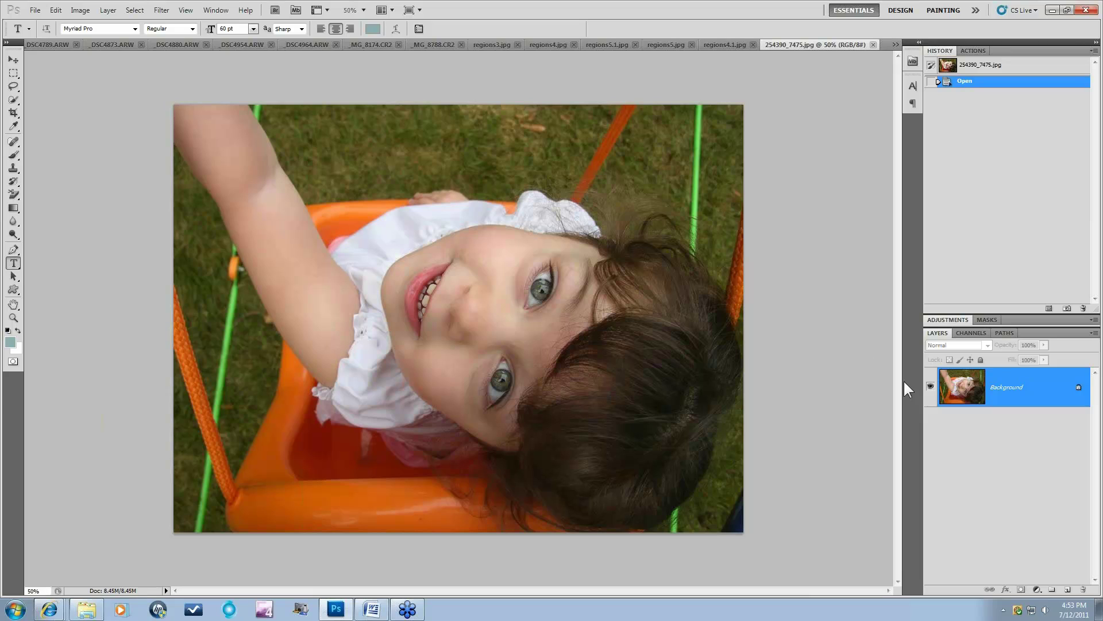
drag(1020, 392, 1068, 590)
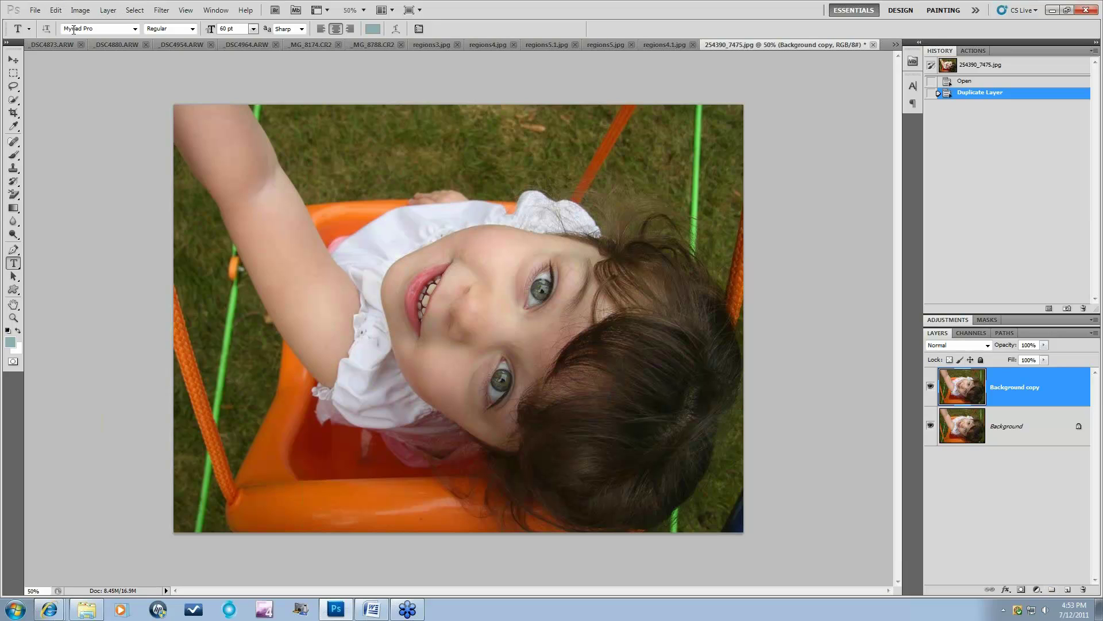
Step: Open the Background copy layer in Topaz Adjust 4, reset all settings and choose the Portrait Drama preset
click(161, 12)
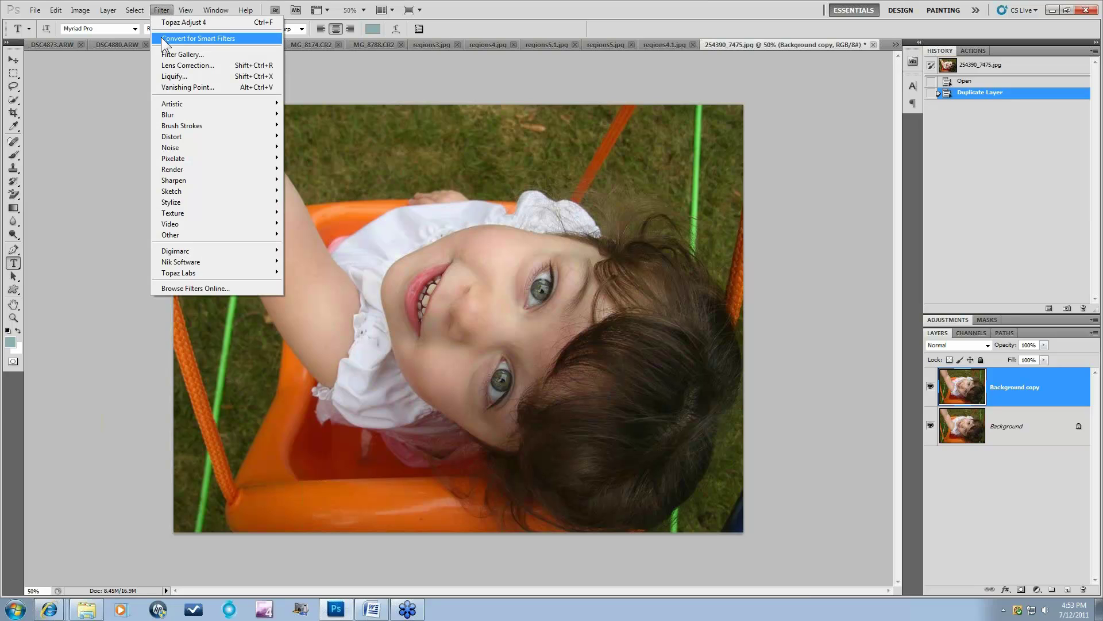
mouse_move(180, 274)
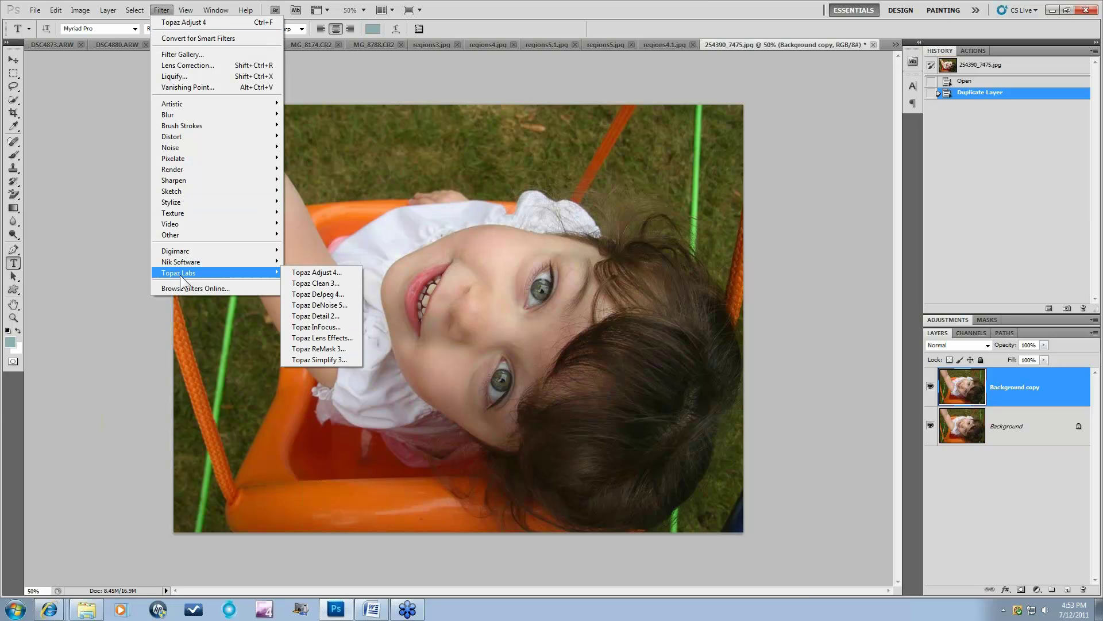
click(301, 272)
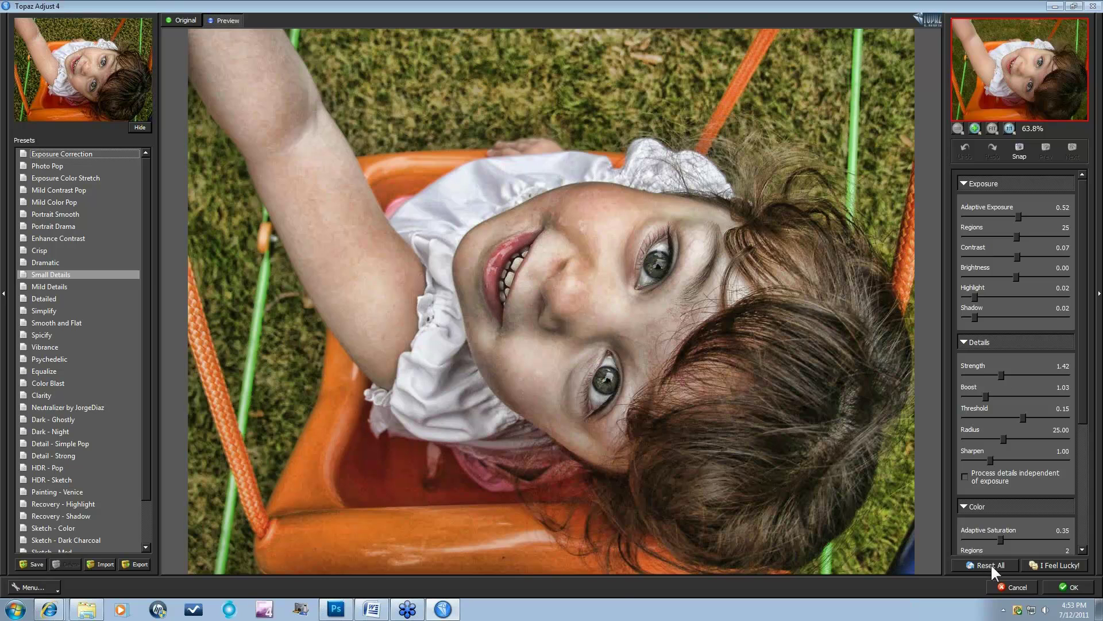
click(991, 563)
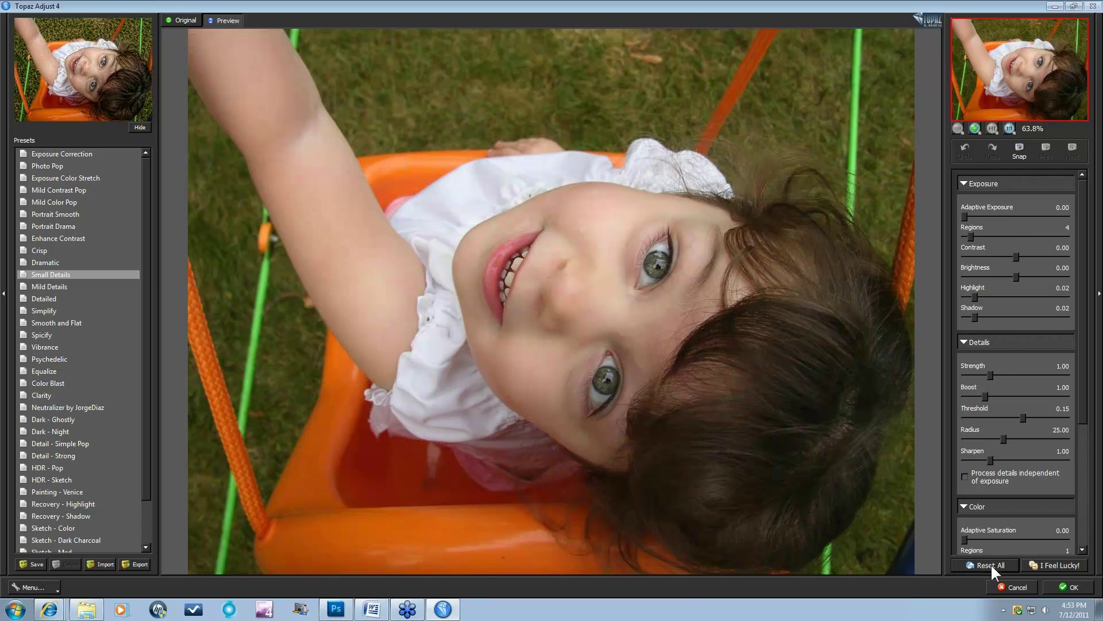
click(63, 228)
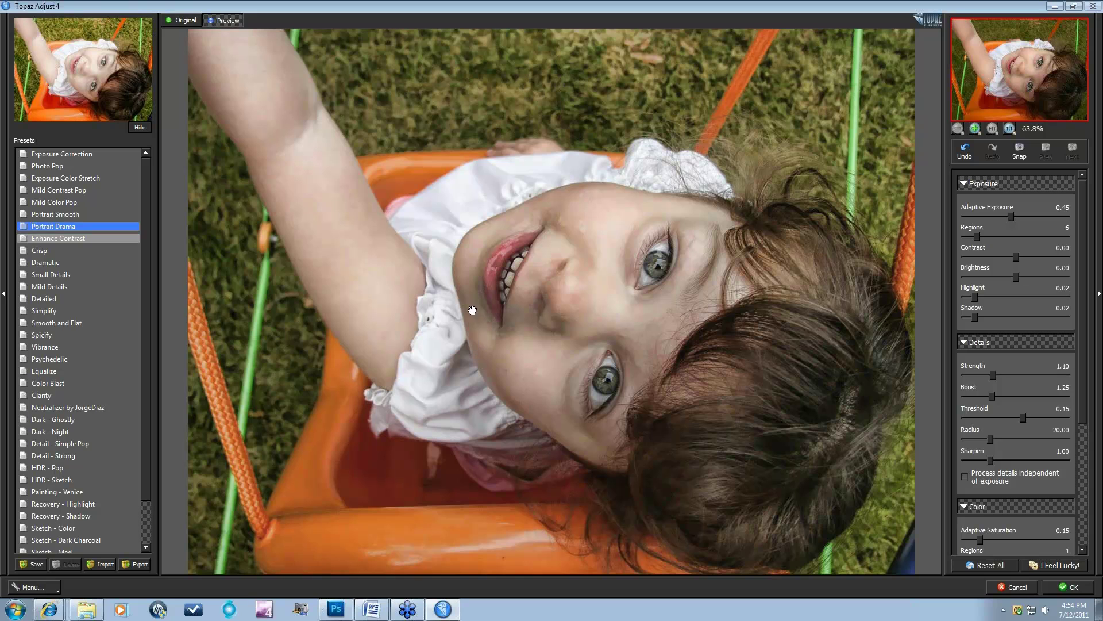
click(515, 236)
click(651, 313)
Step: Set Adaptive Exposure to 0.38, exposure Regions to 8, detail Strength to 1.00 and Boost to 1.15, and apply the filter
click(963, 236)
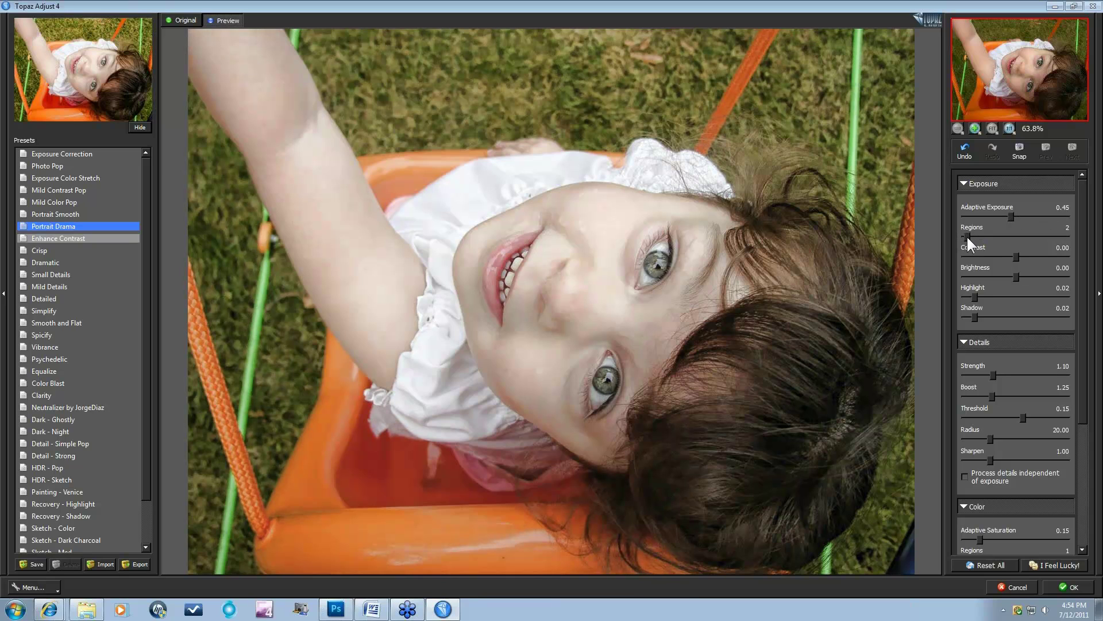
drag(967, 235, 970, 236)
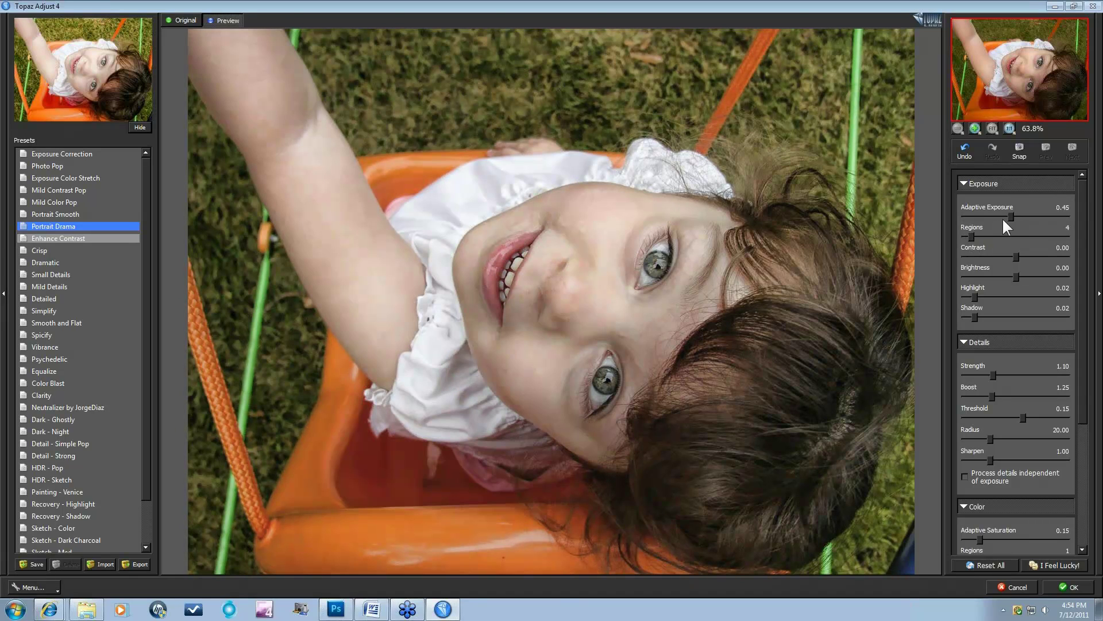
click(998, 215)
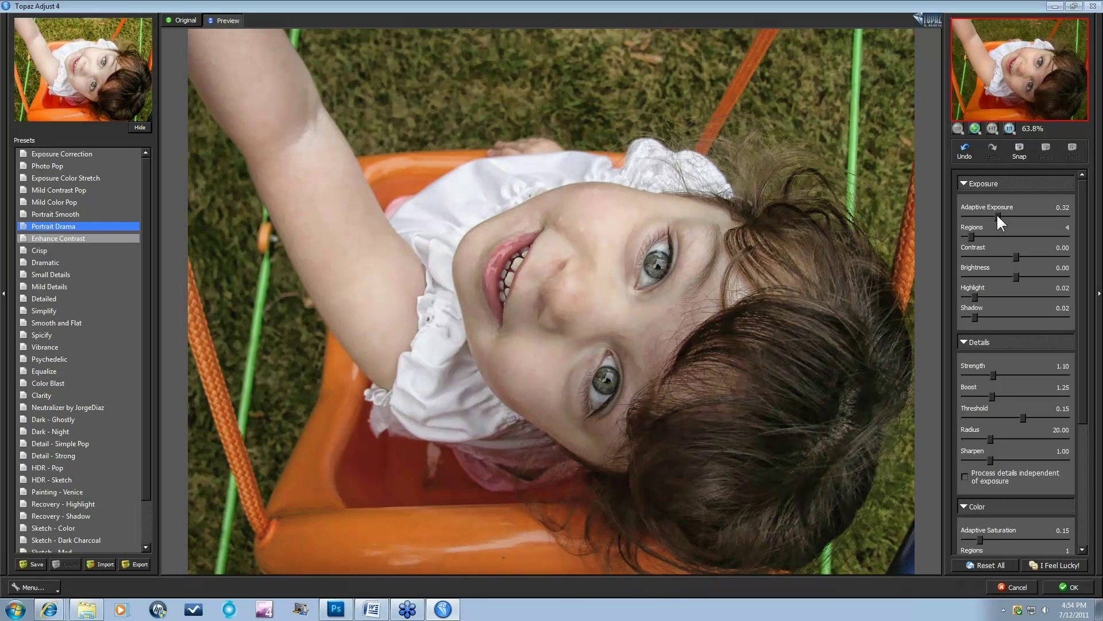
click(975, 233)
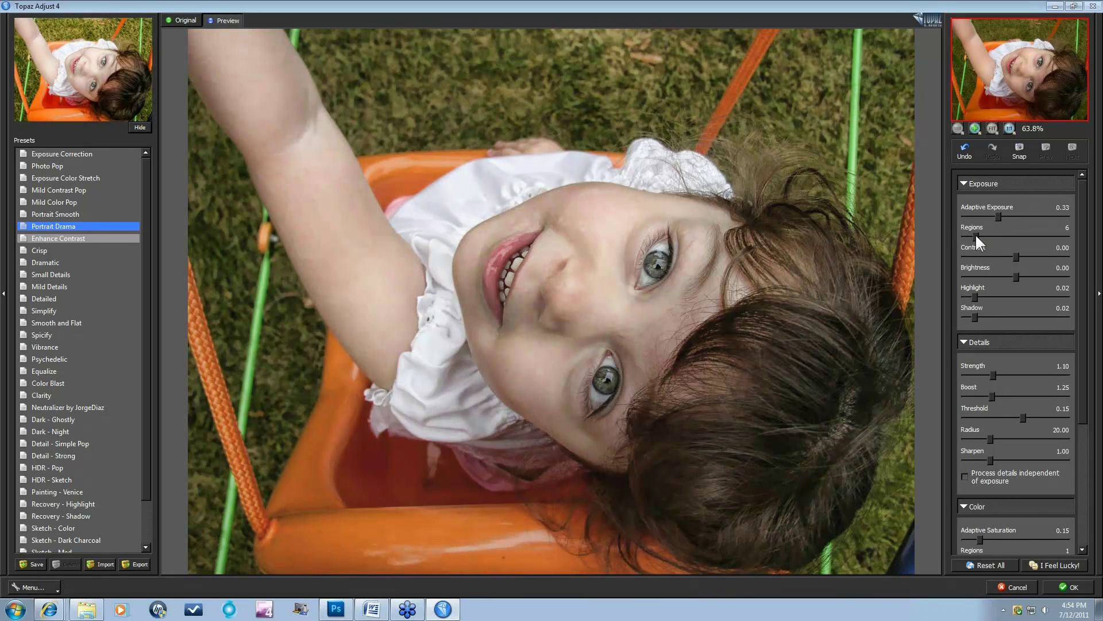
drag(975, 234, 977, 233)
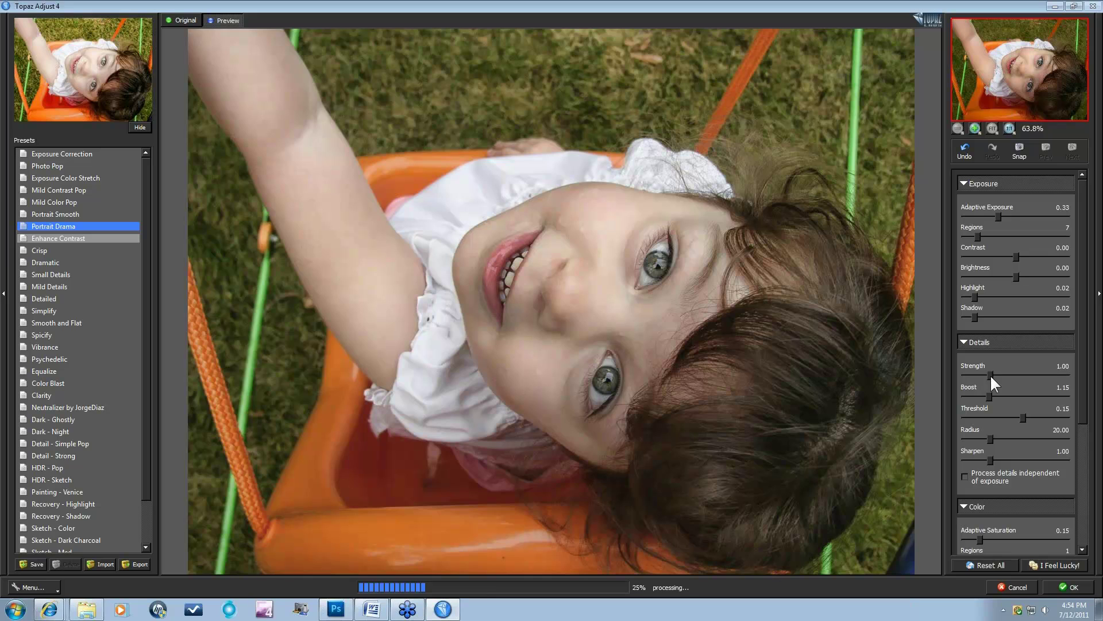
drag(998, 212, 981, 236)
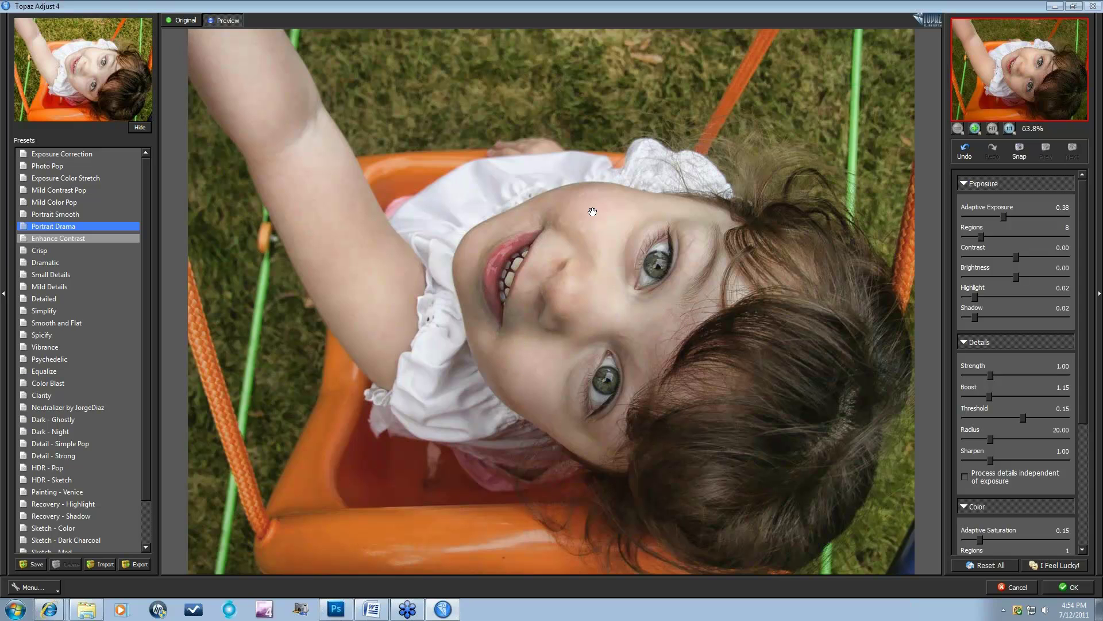
click(446, 321)
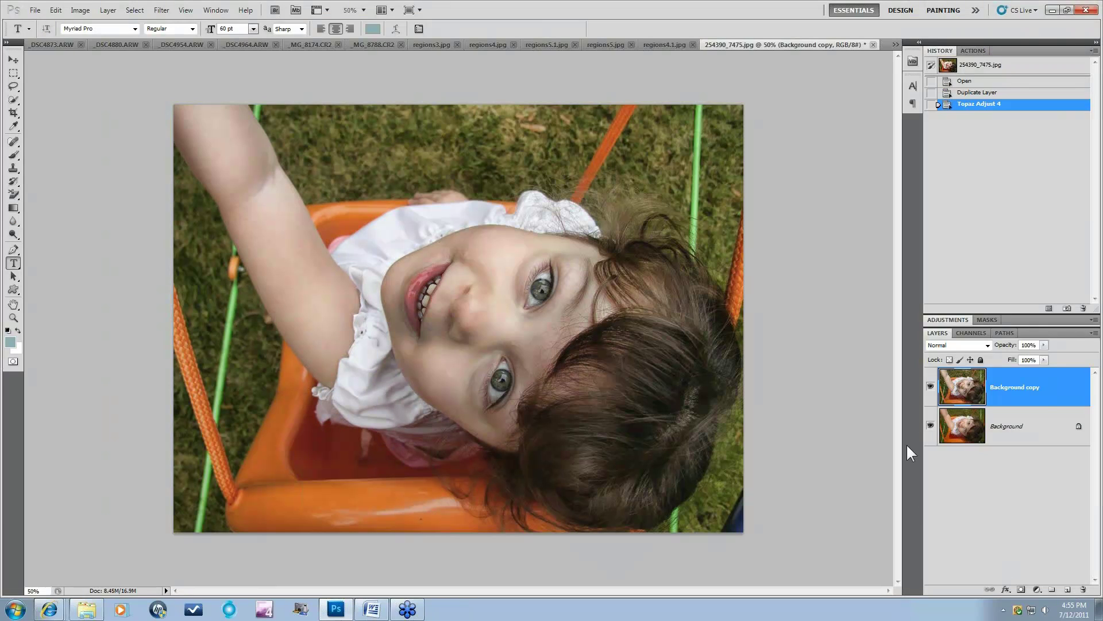
Step: Lower the Background copy layer's opacity to 56% and compare the photo with that layer hidden and shown
click(1044, 345)
drag(1036, 361, 1028, 362)
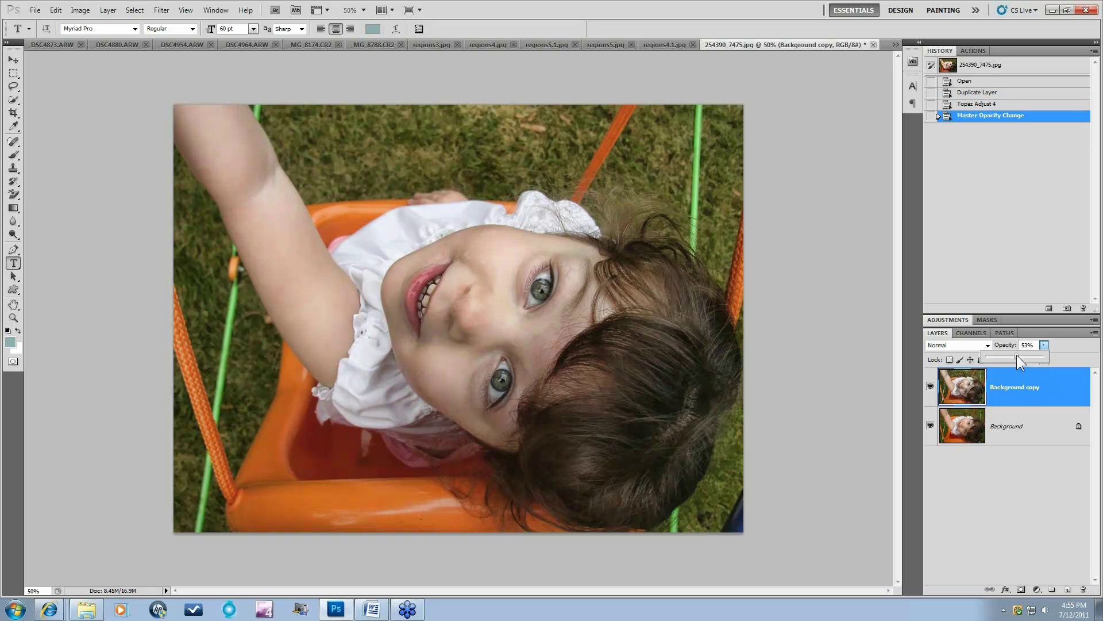
click(931, 388)
click(931, 387)
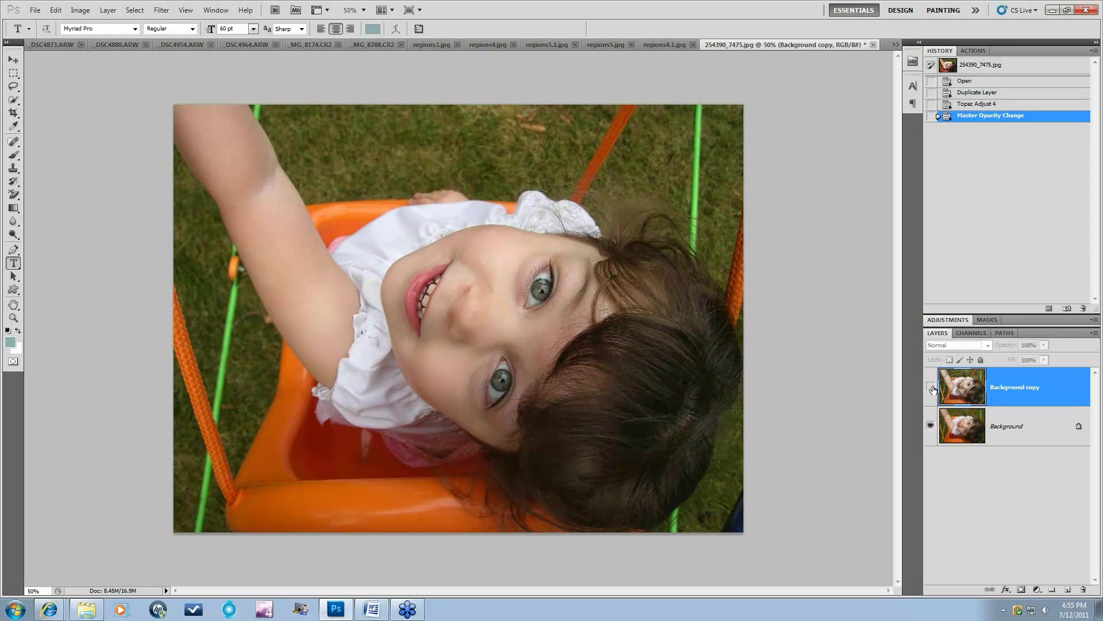
click(931, 388)
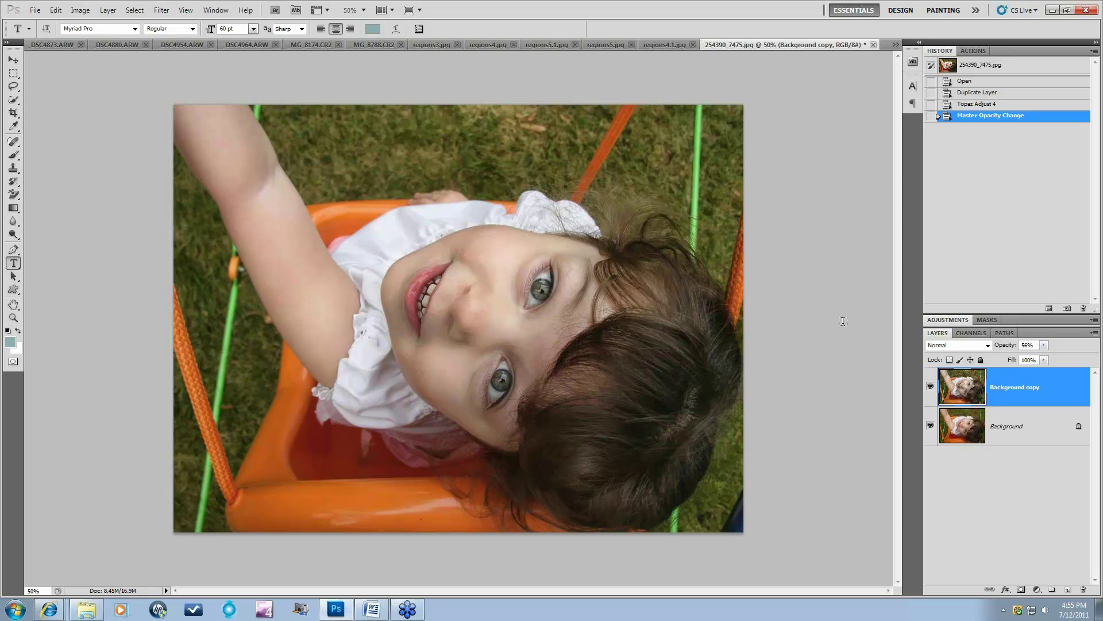
click(931, 389)
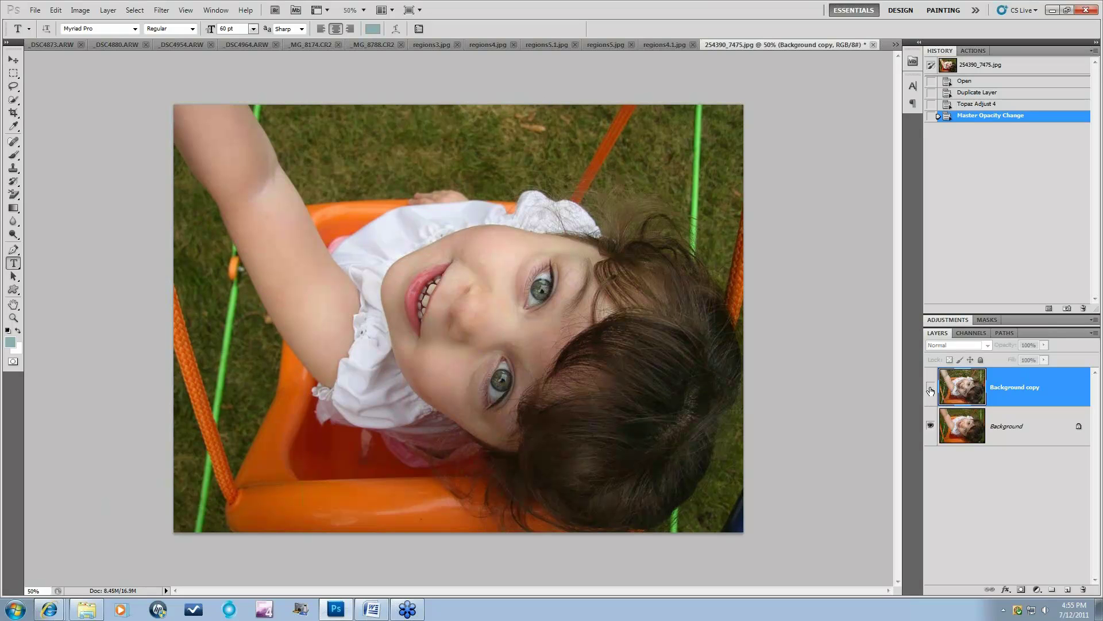
click(931, 389)
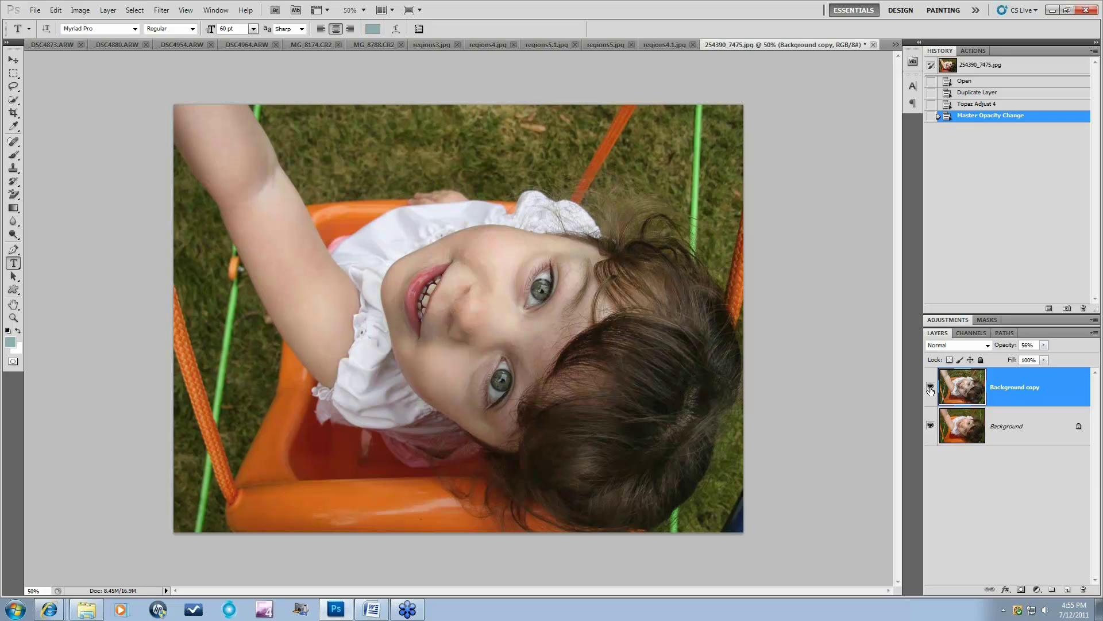
Step: Hide the Background copy layer and duplicate the original Background layer
click(931, 390)
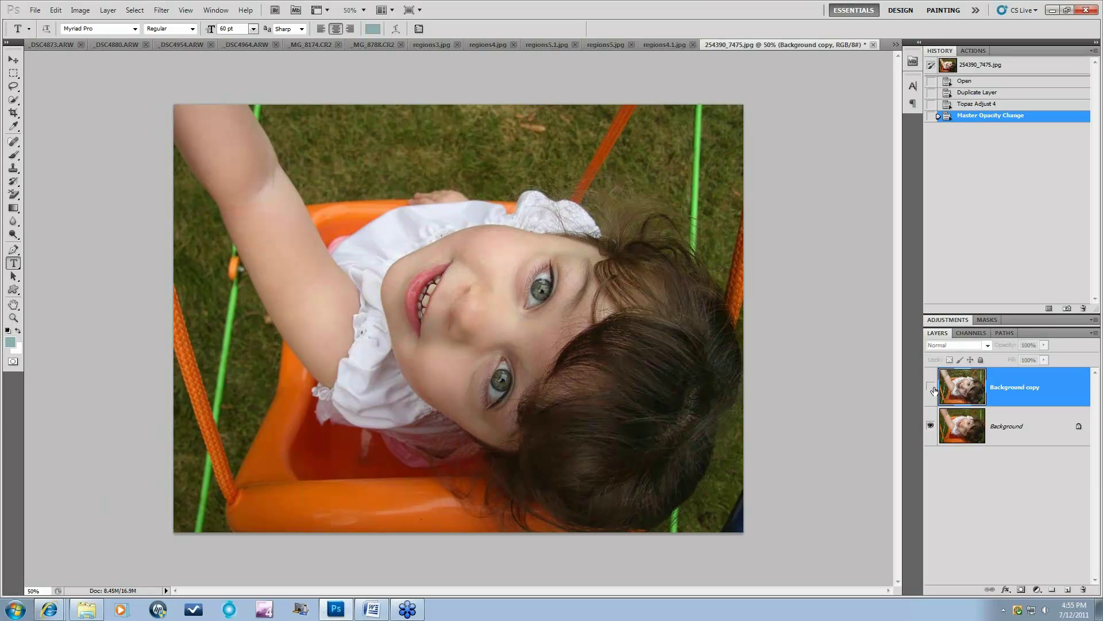
drag(1012, 427, 1068, 589)
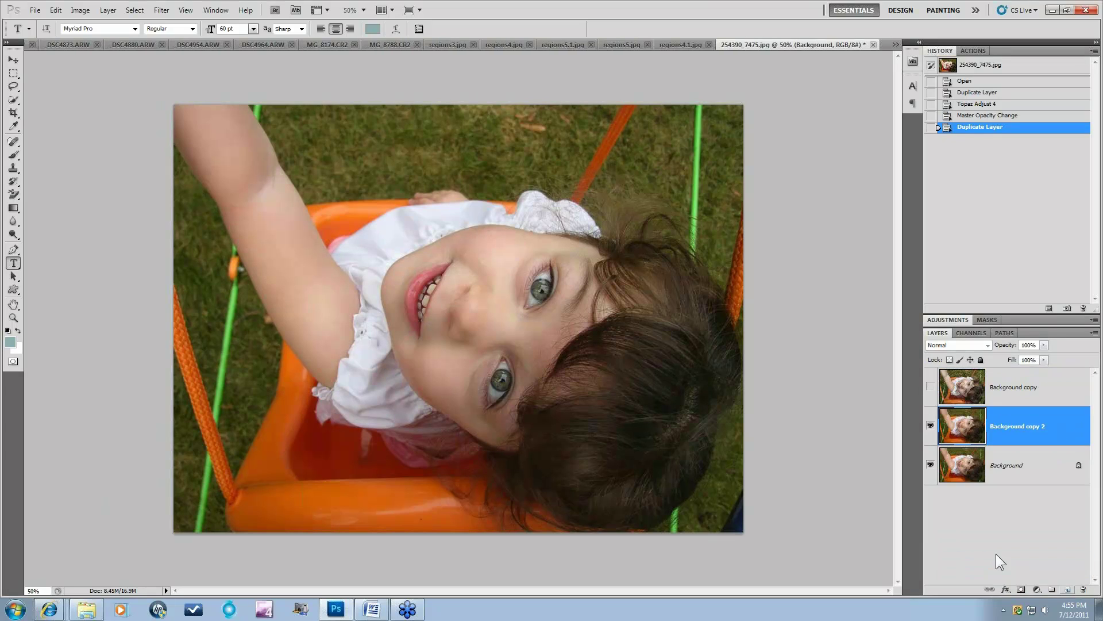
Step: Try the Portrait Smooth preset of Topaz Adjust 4 on Background copy 2, and lower its noise Suppression while viewing the face at 100%
click(161, 10)
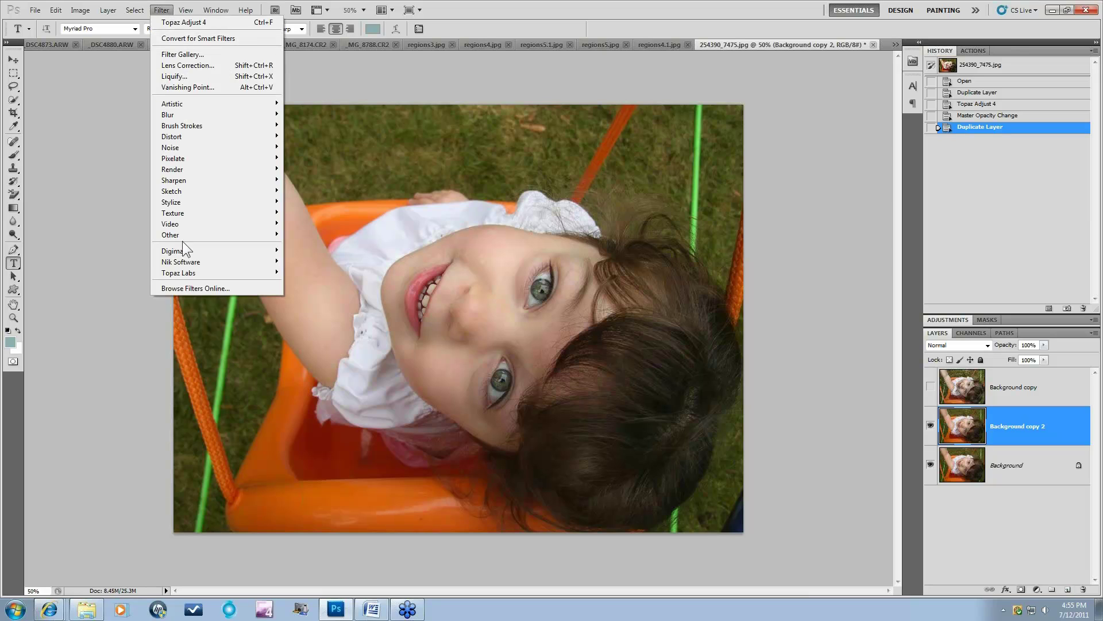
mouse_move(187, 274)
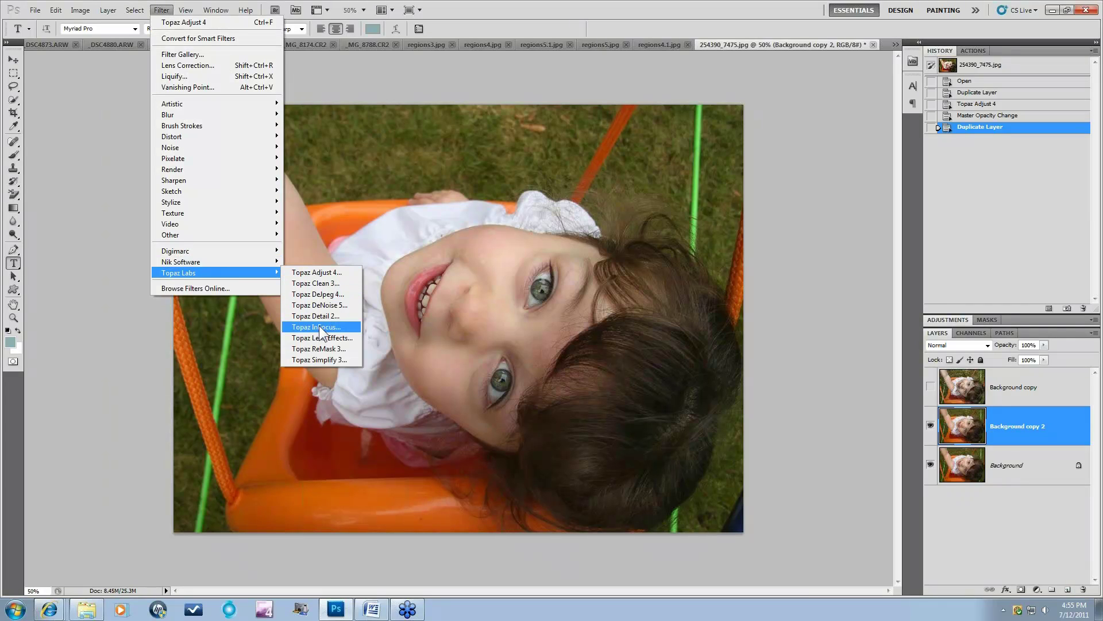
click(316, 273)
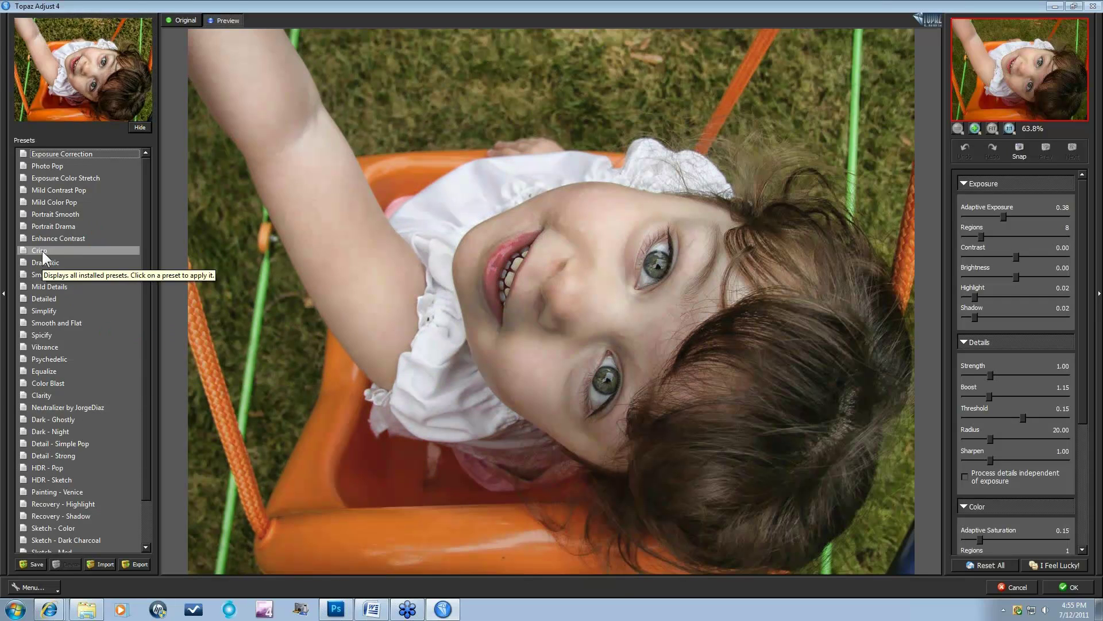
click(52, 214)
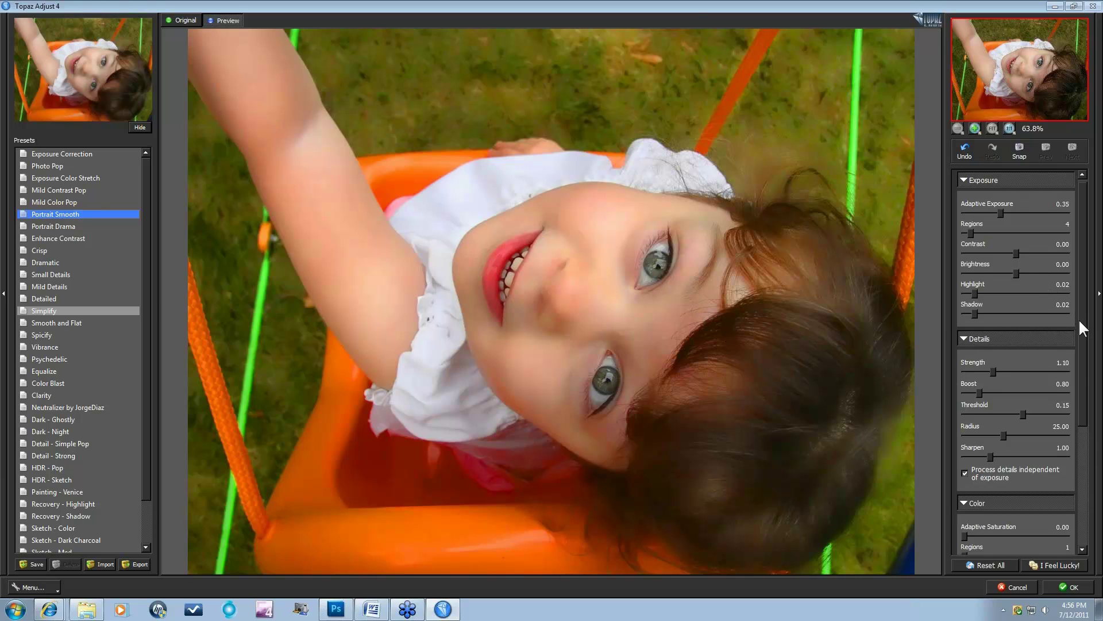
drag(1078, 318, 1092, 447)
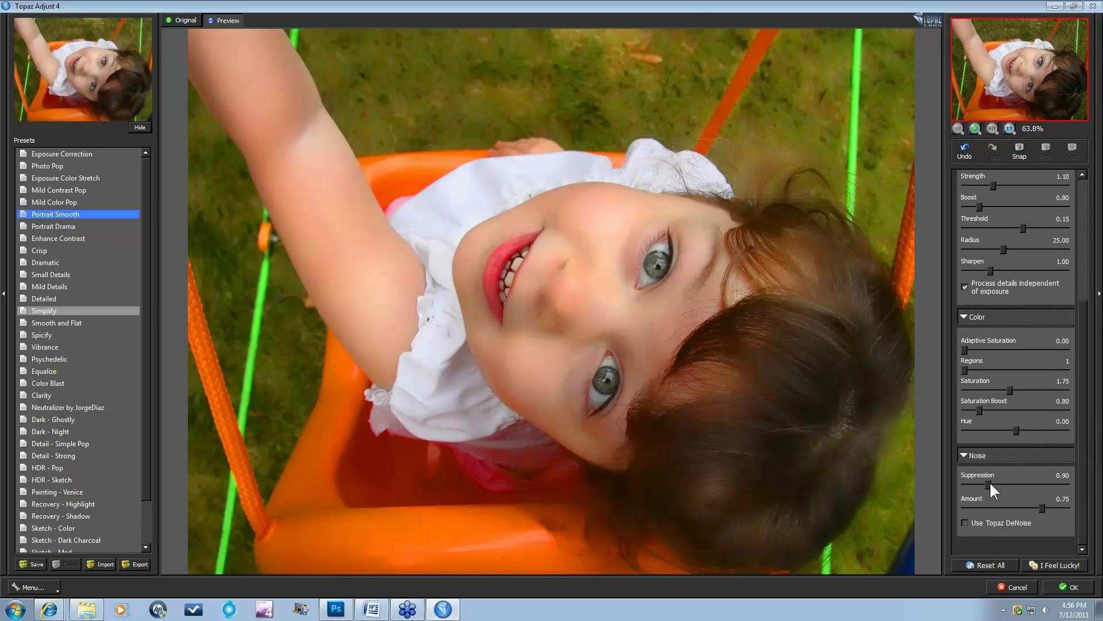
click(973, 126)
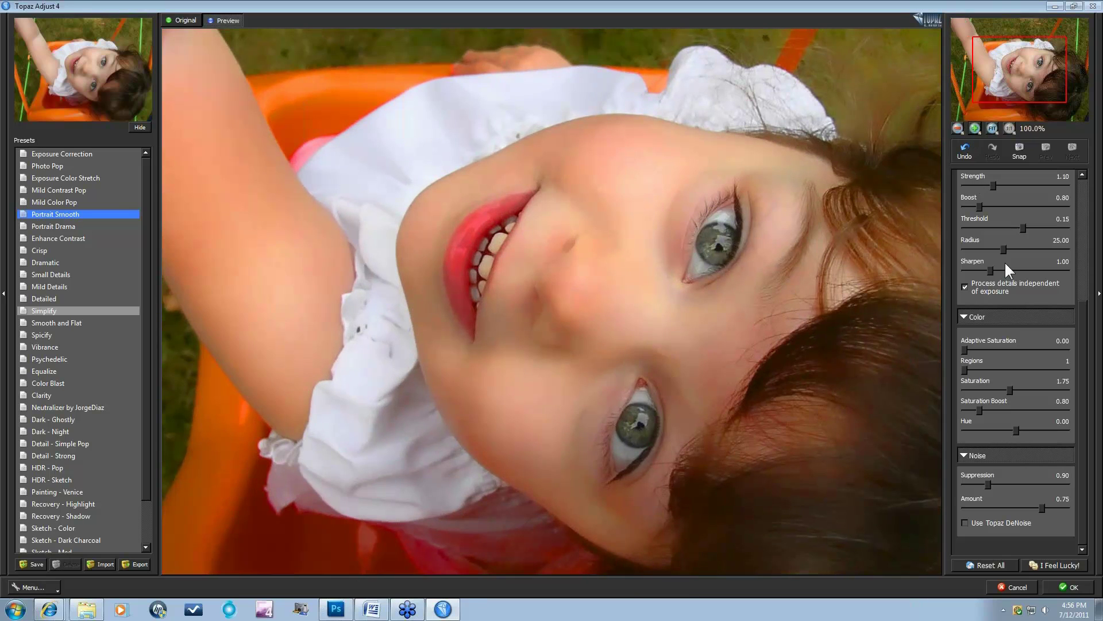
click(981, 484)
drag(980, 485, 985, 484)
Step: Try detail Strength 0.98, Boost 1.00 and Threshold 0.14 on the Portrait Smooth preview
scroll(1084, 330, up, 5)
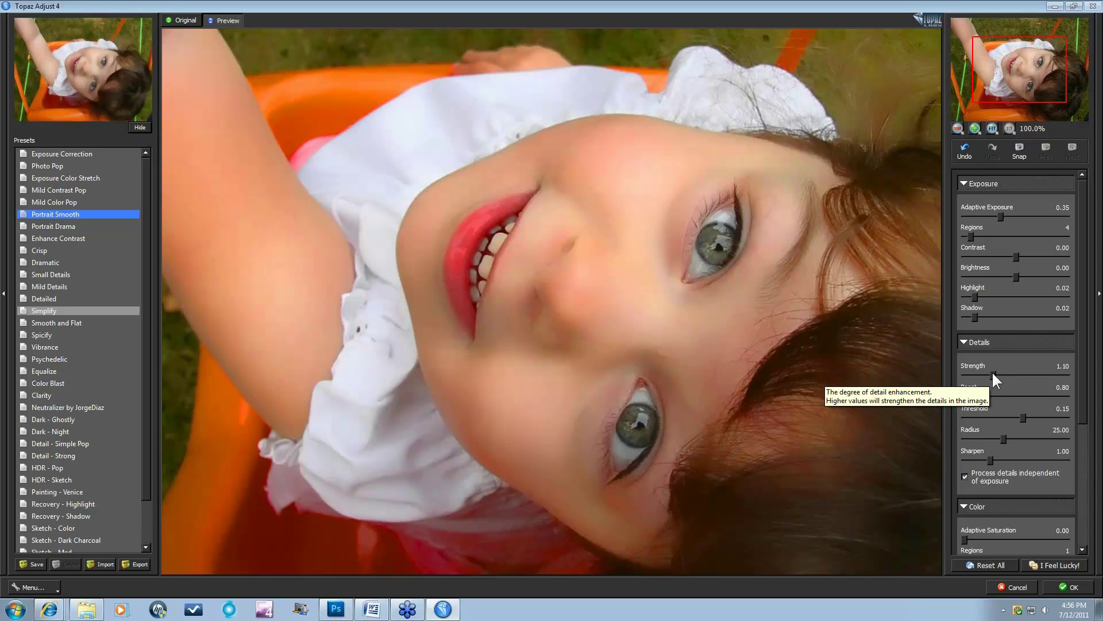
drag(990, 370, 987, 371)
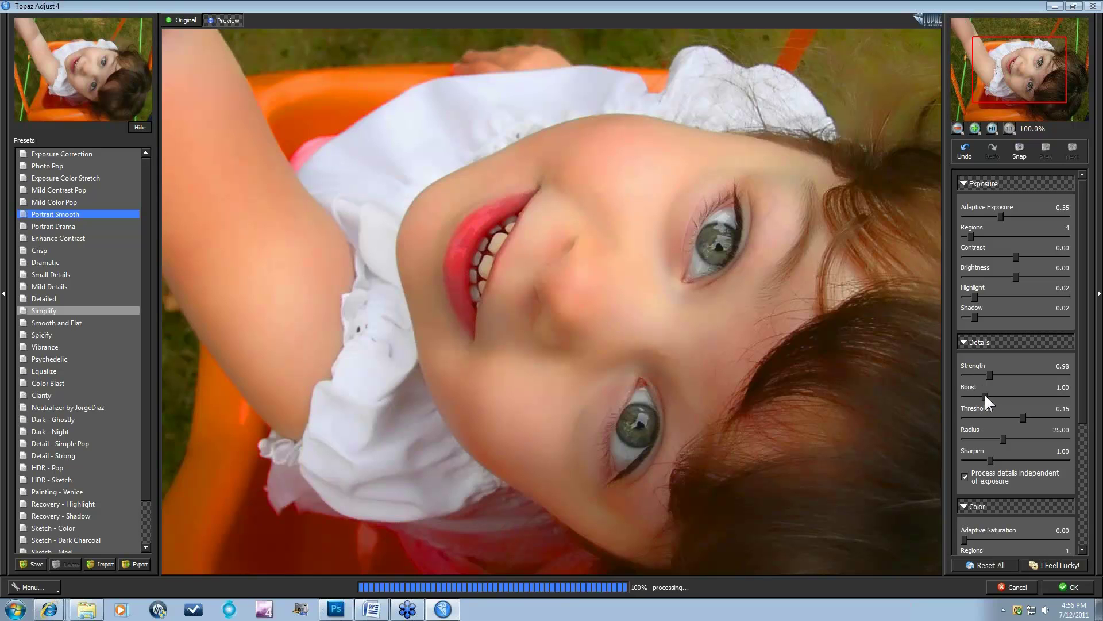
drag(1023, 418, 1016, 416)
Step: Try lowering Saturation to 1.16 on the Portrait Smooth preview, and cancel the whole Topaz adjustment
scroll(1084, 437, down, 1)
scroll(1084, 432, down, 4)
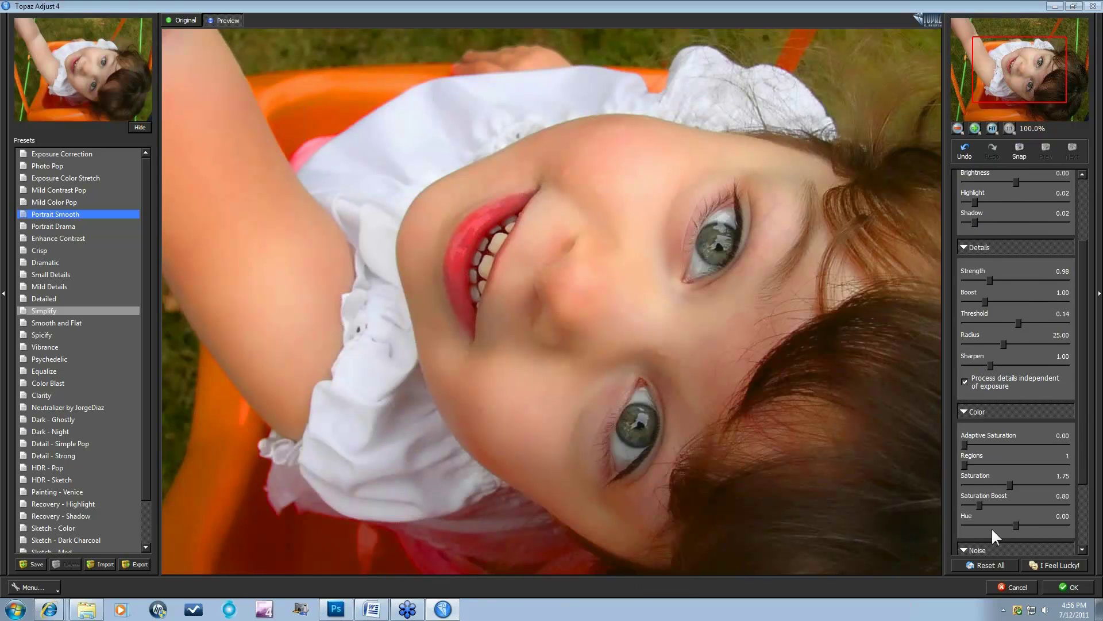
drag(1012, 483, 986, 504)
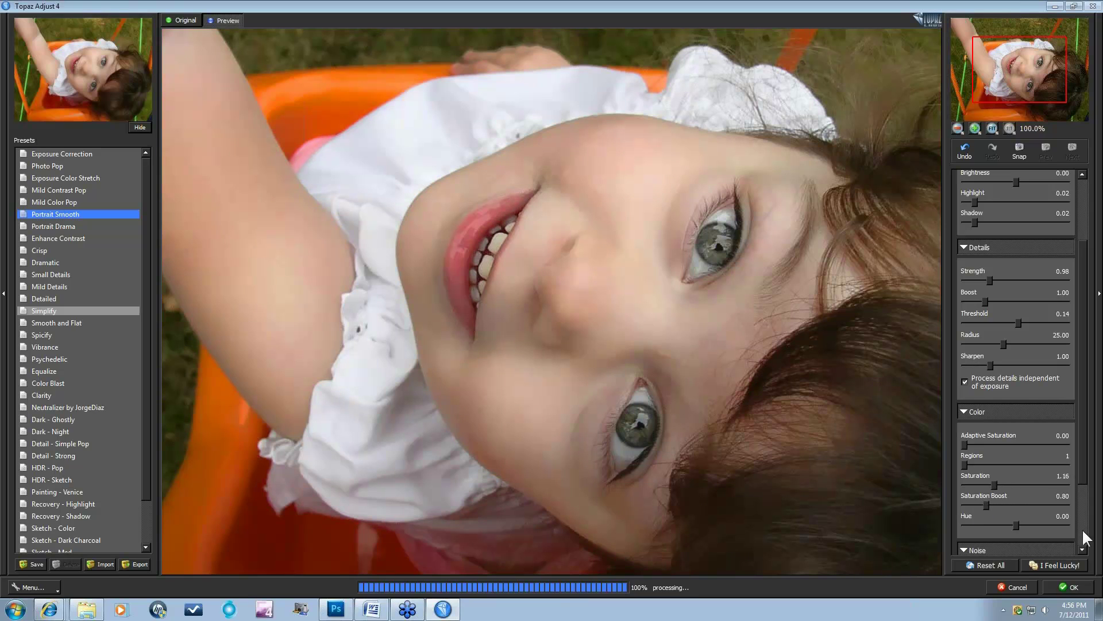
click(1017, 588)
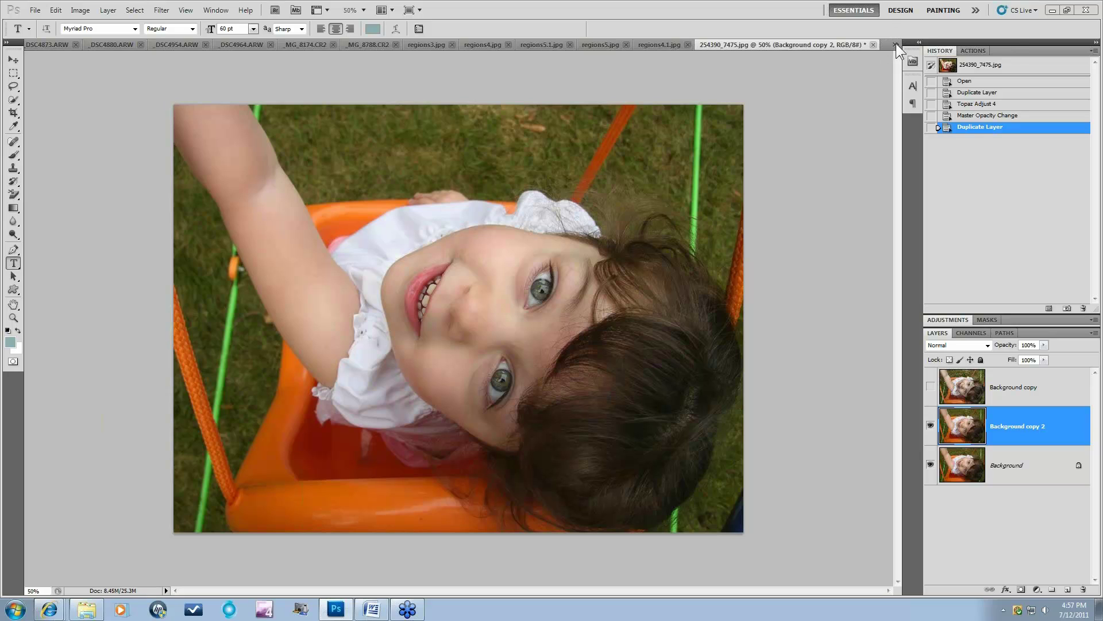
Step: Switch to the 399864_2304 - Copy.jpg billboard photo, hide both adjusted layers, and compare the image with Background copy 2 shown and hidden
click(896, 44)
click(920, 50)
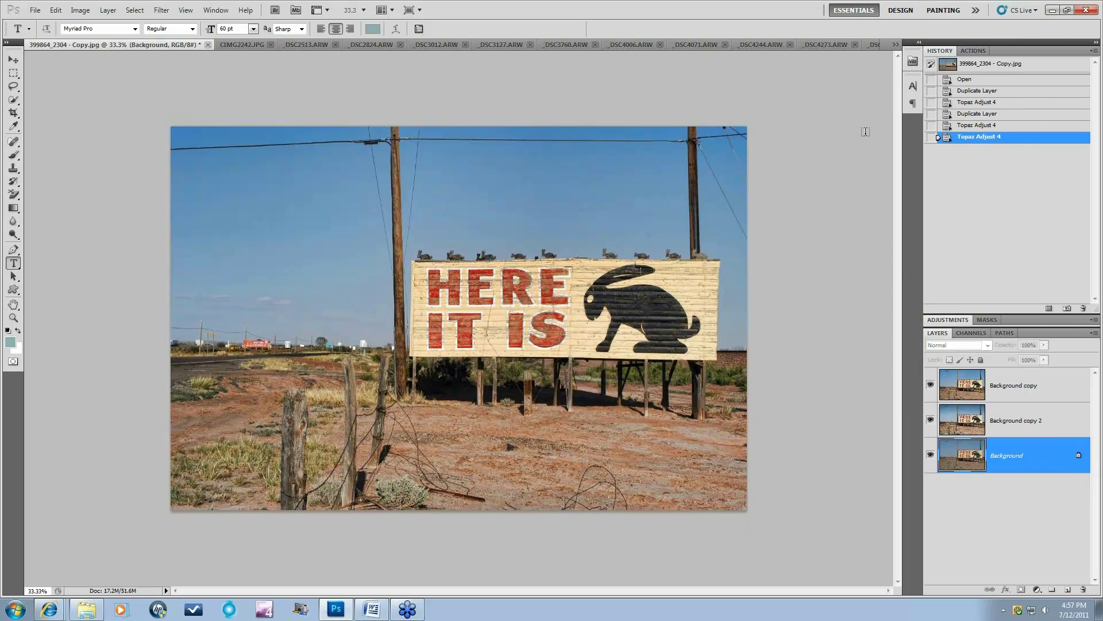
click(931, 384)
click(930, 419)
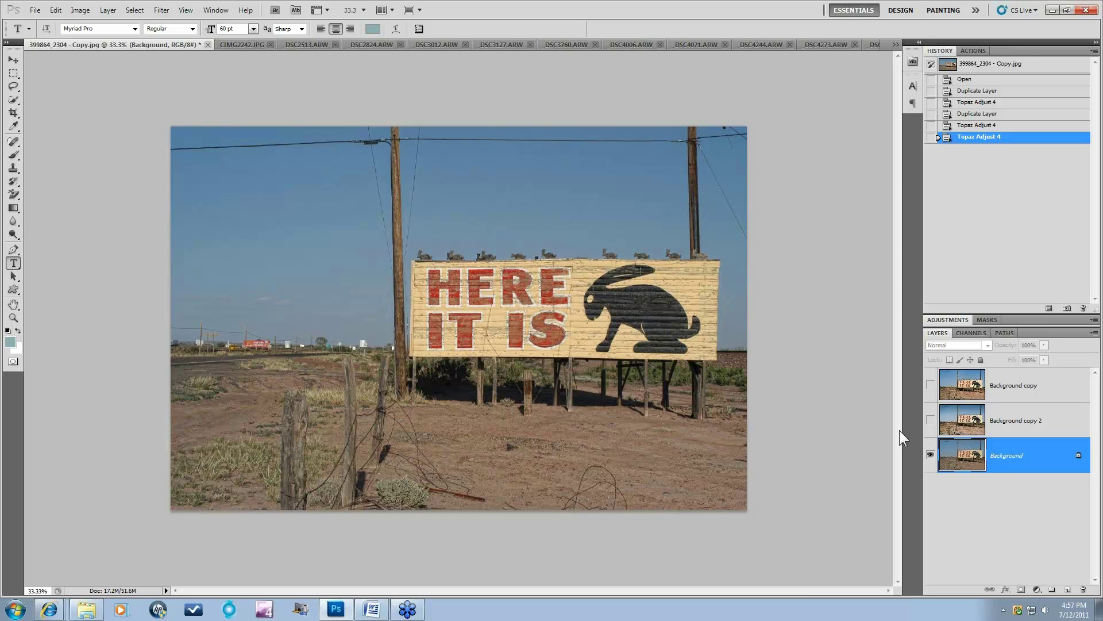
click(931, 420)
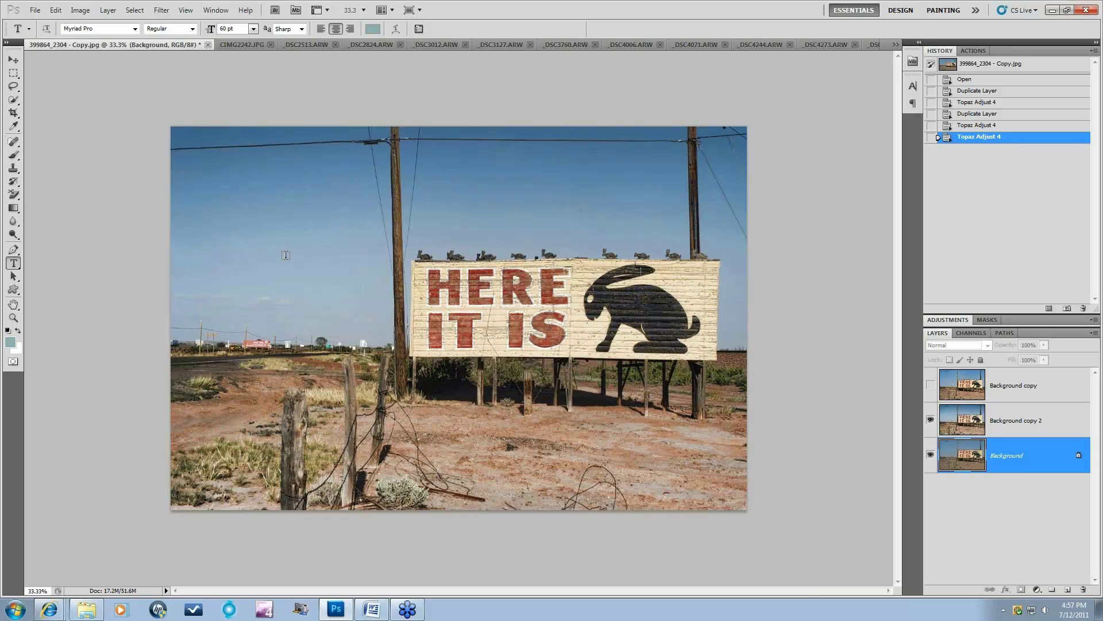
click(931, 421)
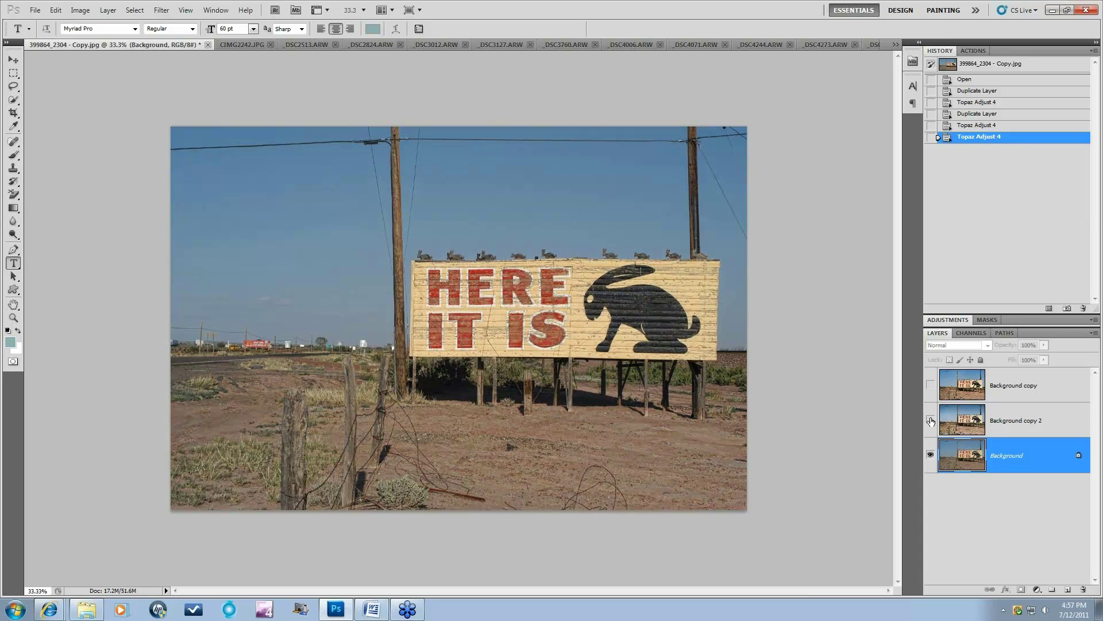
click(931, 422)
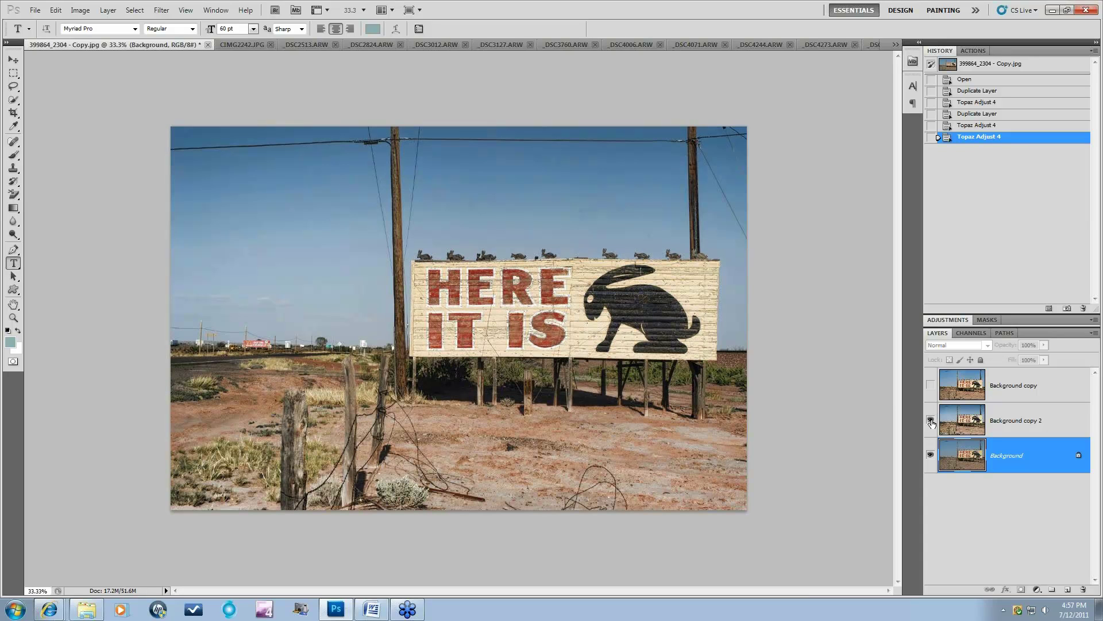
Step: Compare the billboard photo with Background copy and Background copy 2 shown and hidden, ending on only the original Background
click(930, 385)
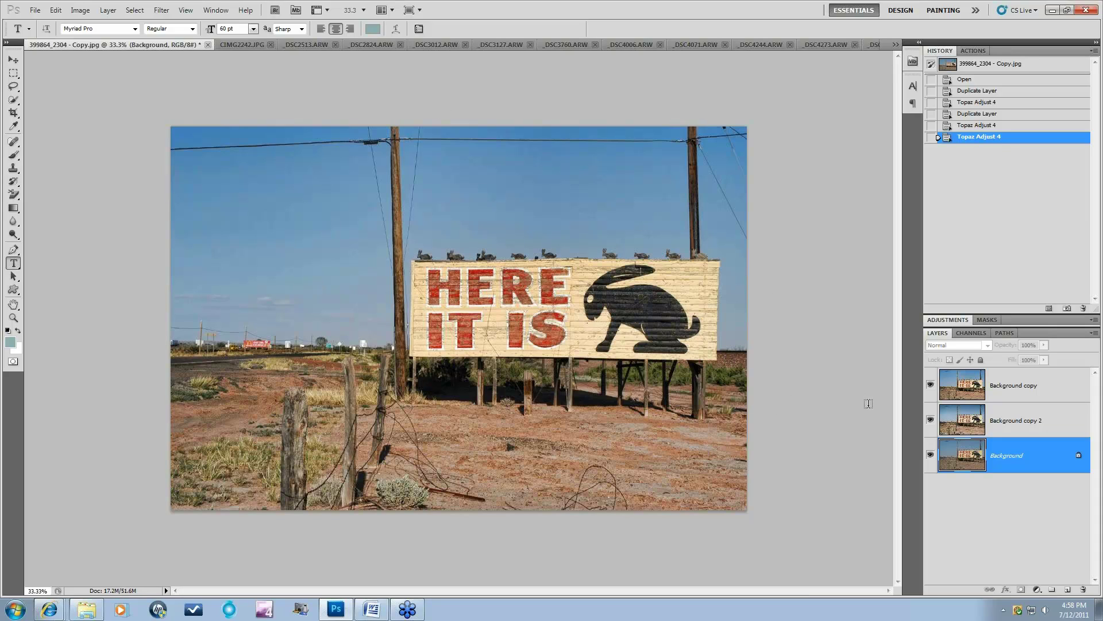
click(931, 386)
click(931, 420)
click(931, 386)
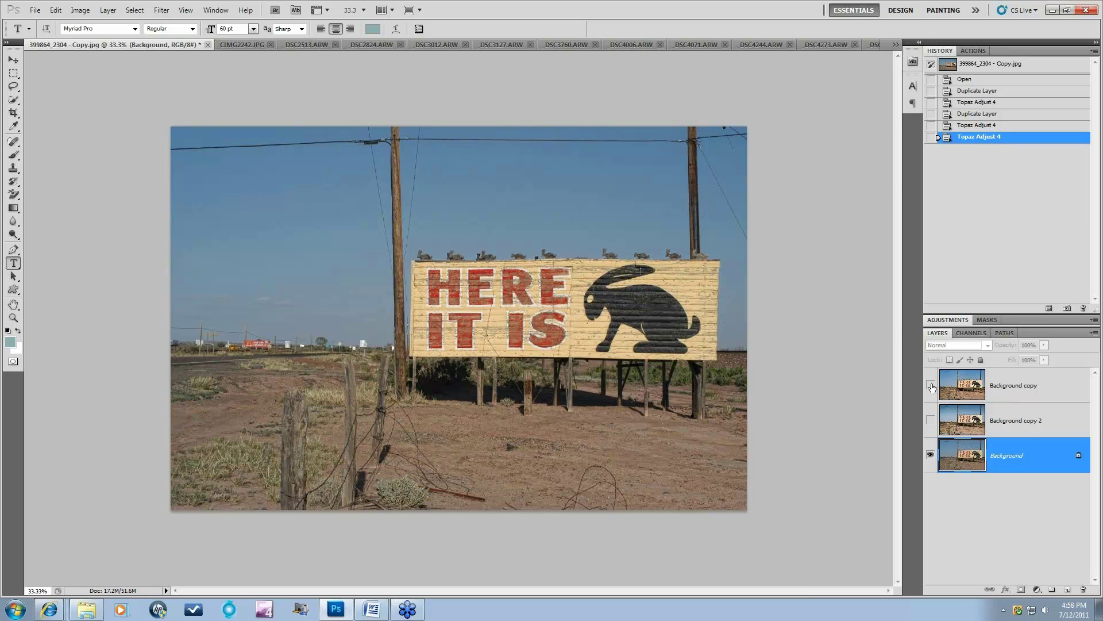
click(931, 386)
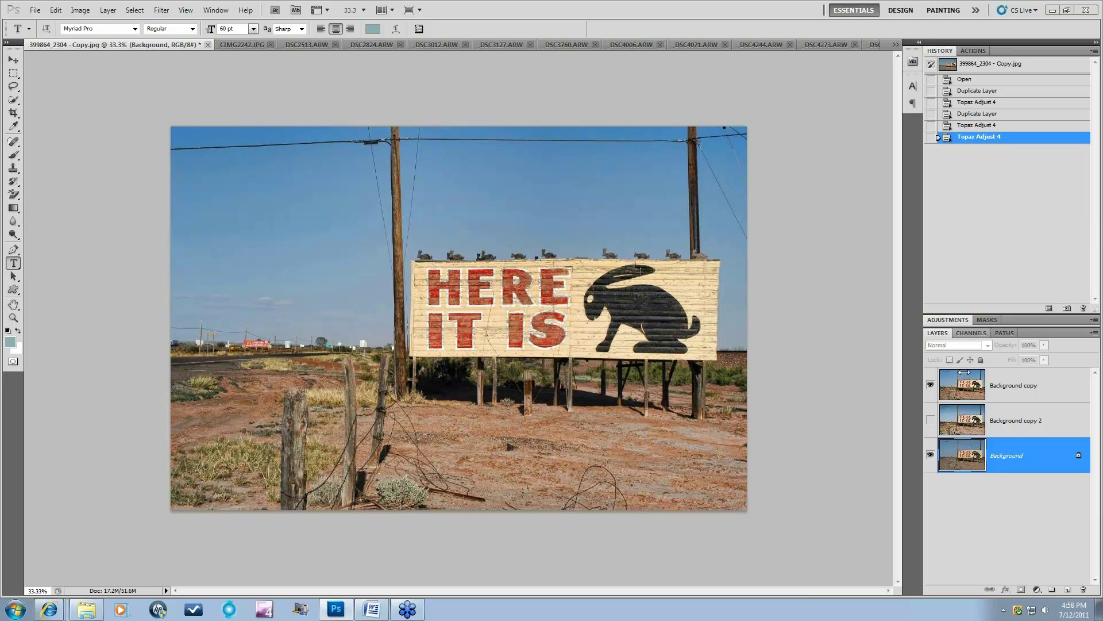
click(931, 384)
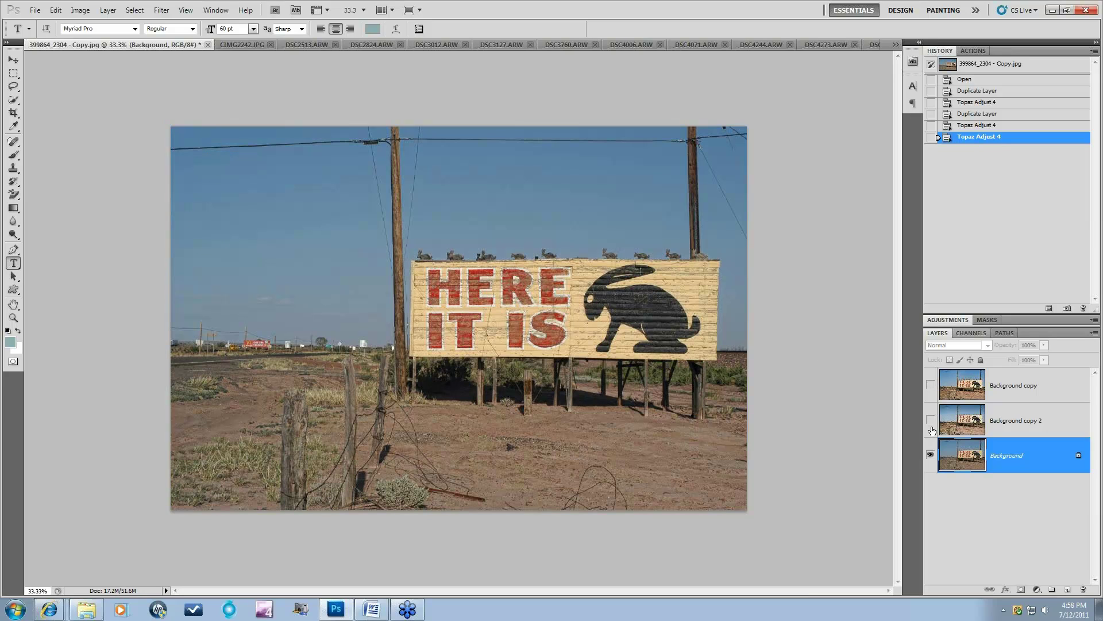
Step: Start Topaz Adjust 4 on the Background layer and reset all its settings
click(161, 10)
mouse_move(179, 270)
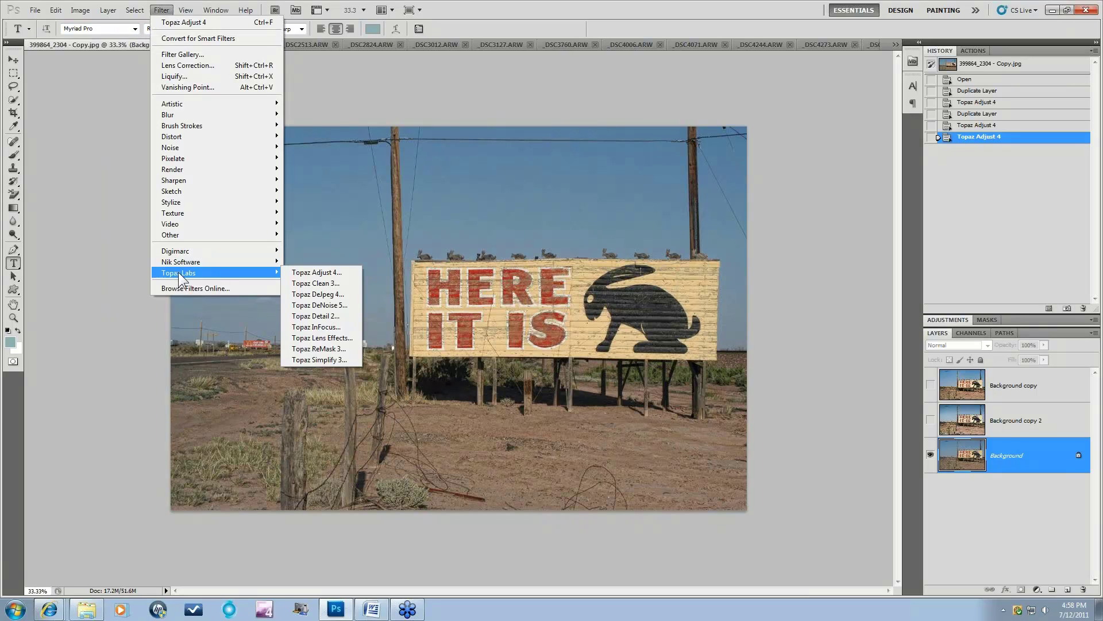
click(294, 267)
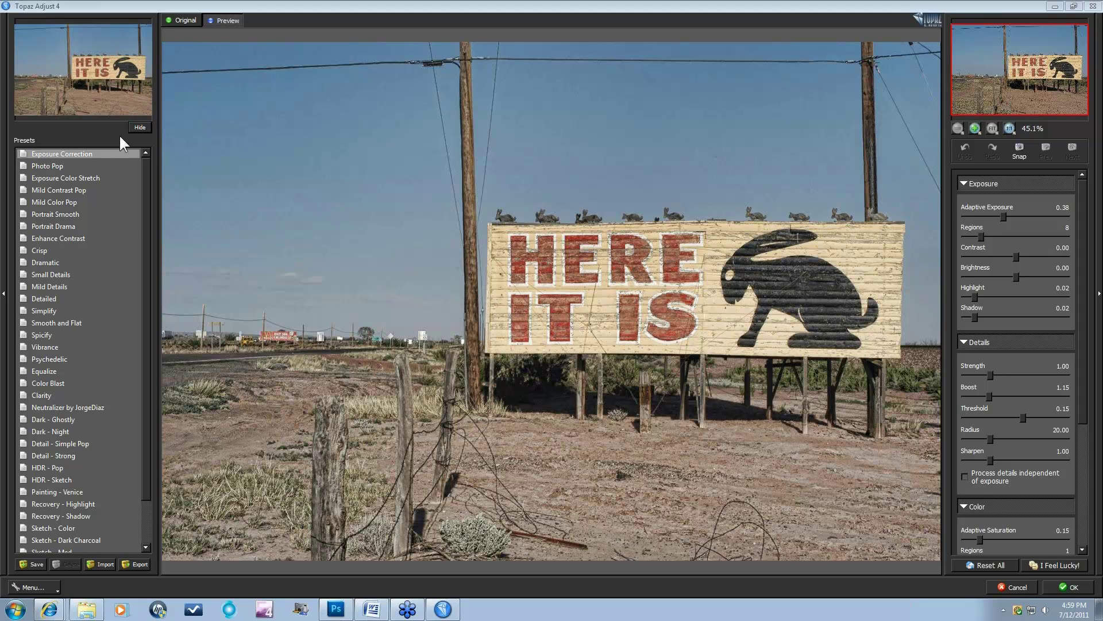
click(986, 563)
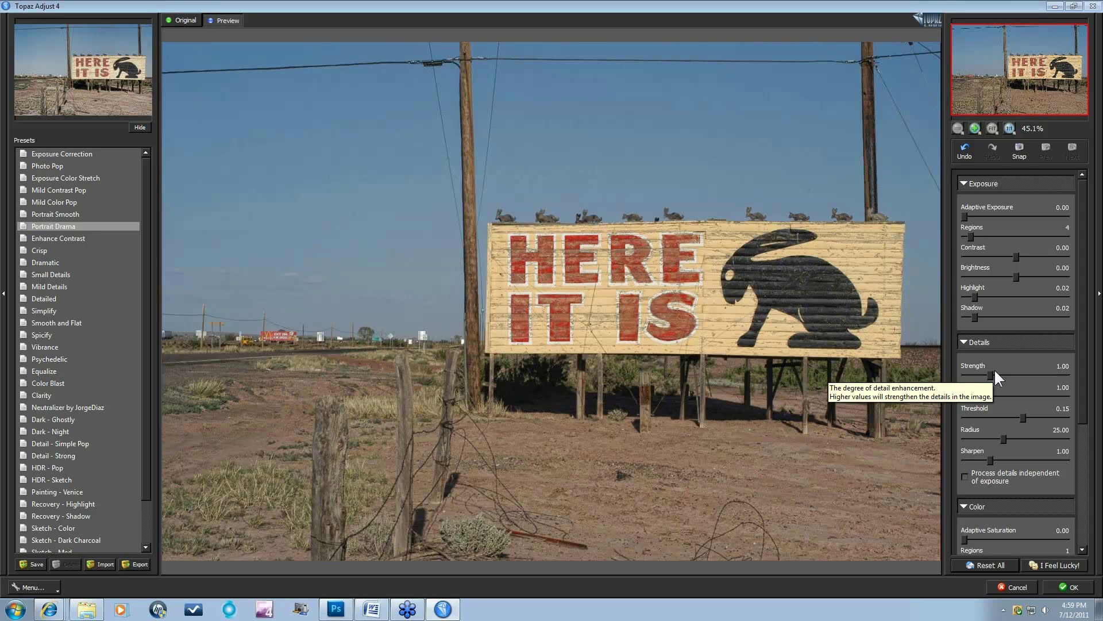
Step: Try detail Strength 2.00 on the billboard at 100% zoom, and return Strength to 1.00
click(1010, 128)
drag(1034, 67, 1050, 65)
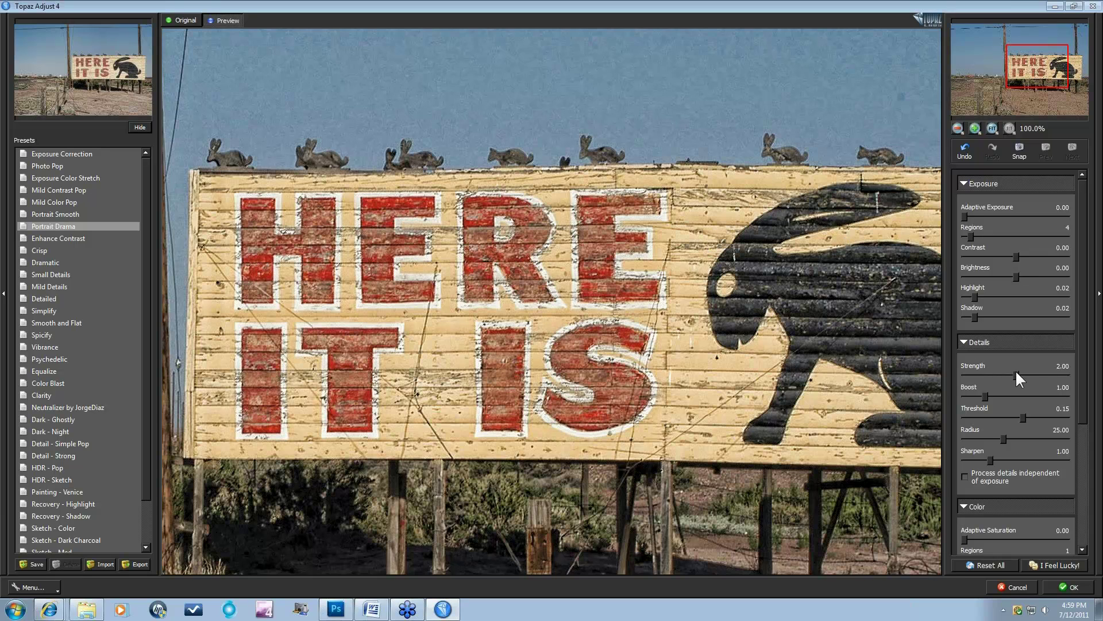
drag(1007, 375, 998, 374)
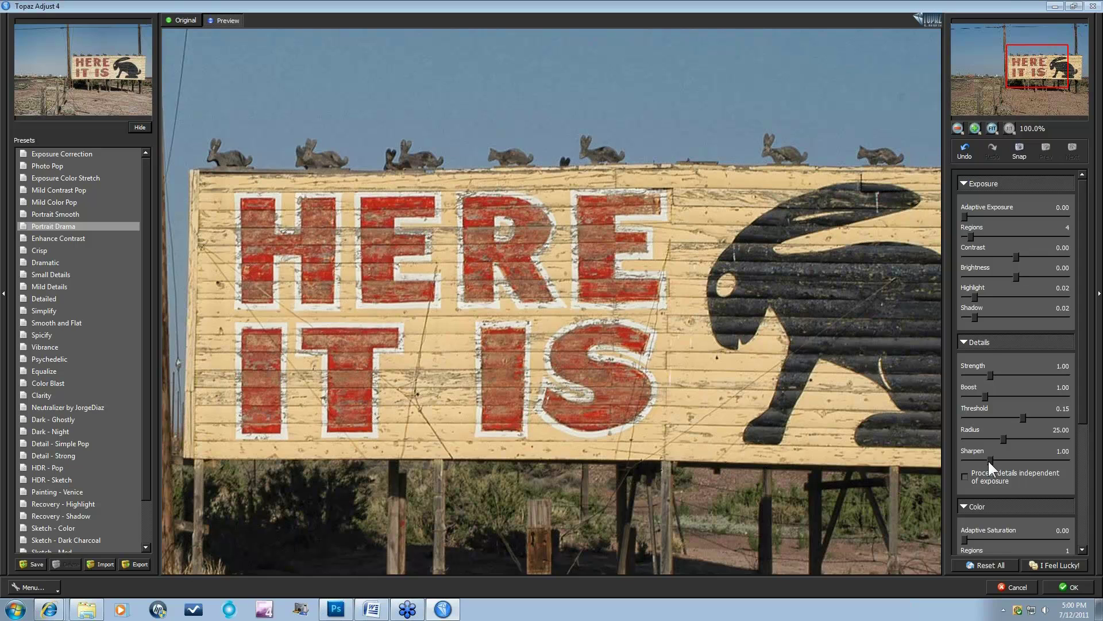
Step: Try Sharpen 2.73 on the billboard, compare it with the original, and return Sharpen to 1.00
drag(1032, 459, 1036, 460)
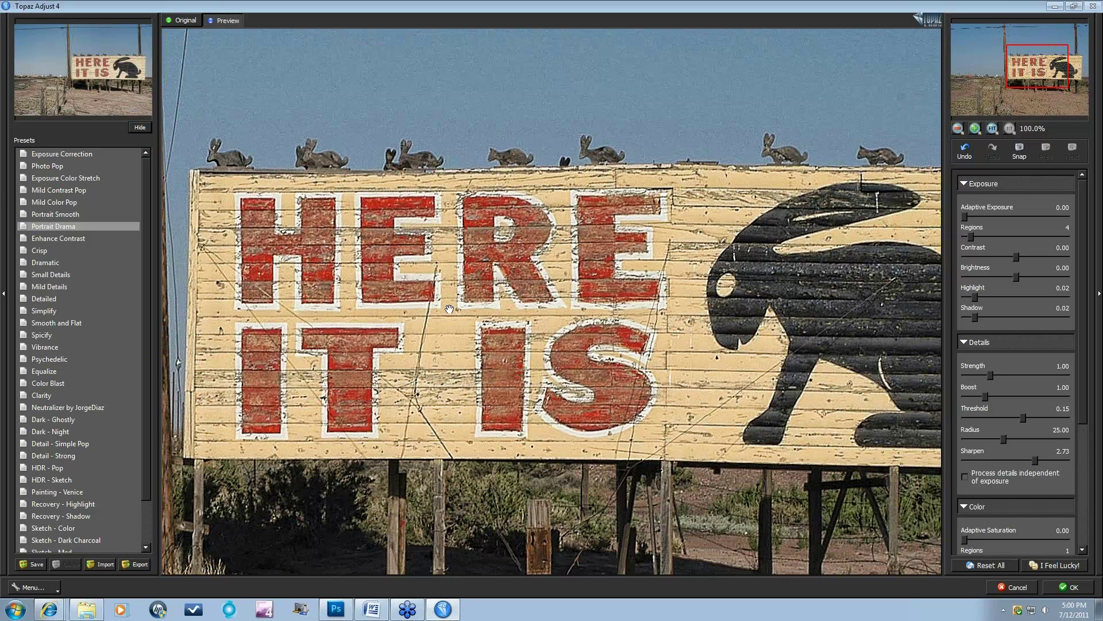
click(753, 410)
click(988, 462)
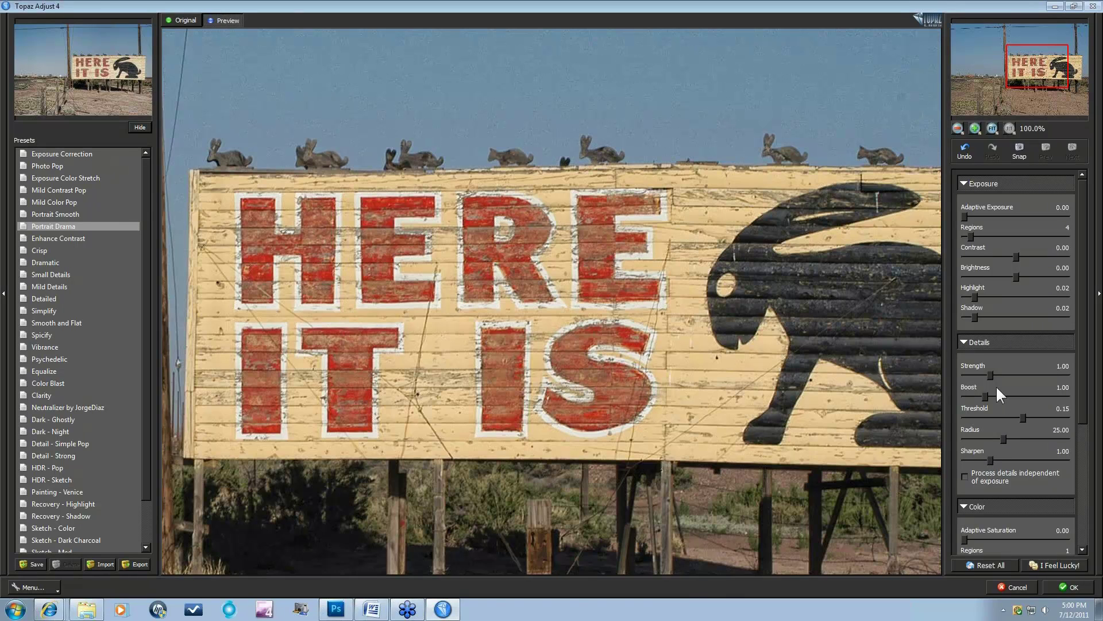
Step: Try detail Strength 2.09, compare it with the original image, and return Strength to 1.00
click(1017, 374)
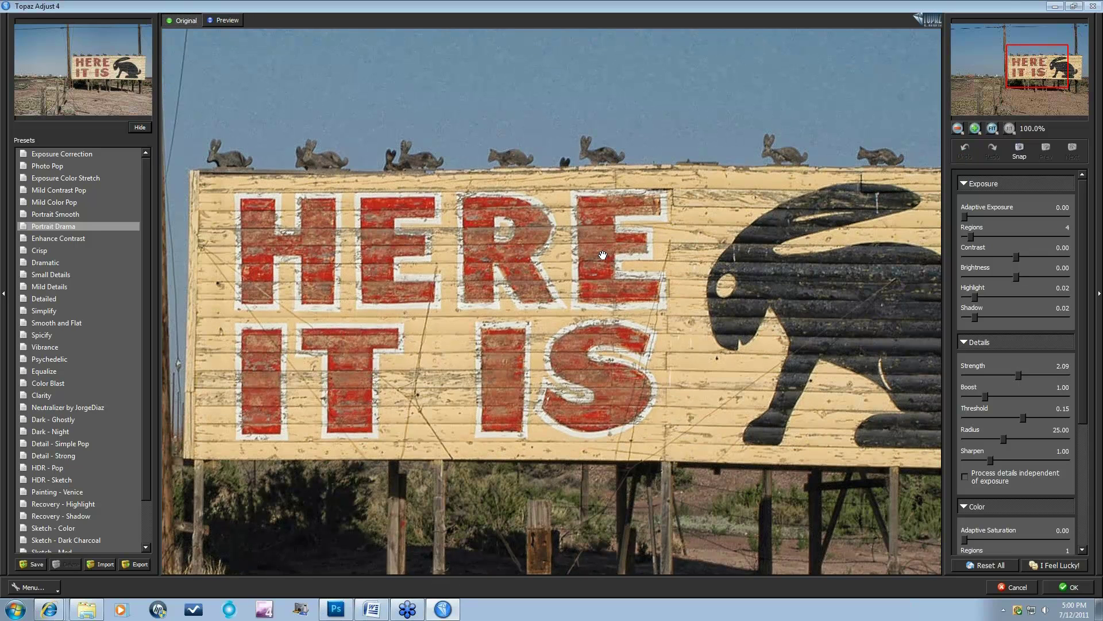
drag(602, 255, 602, 254)
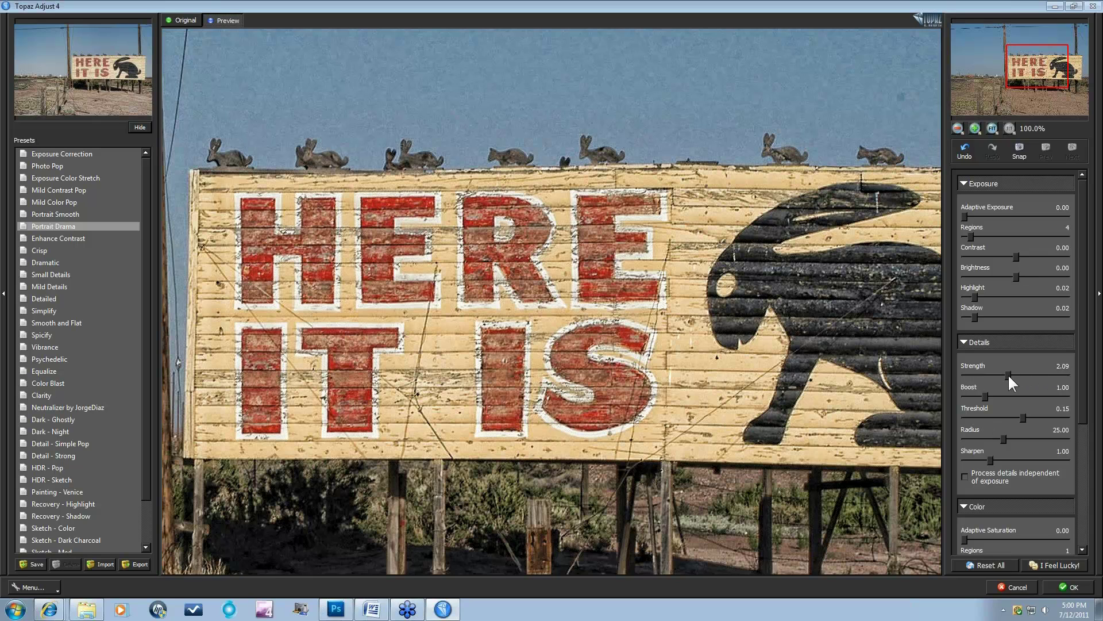
drag(991, 374, 990, 374)
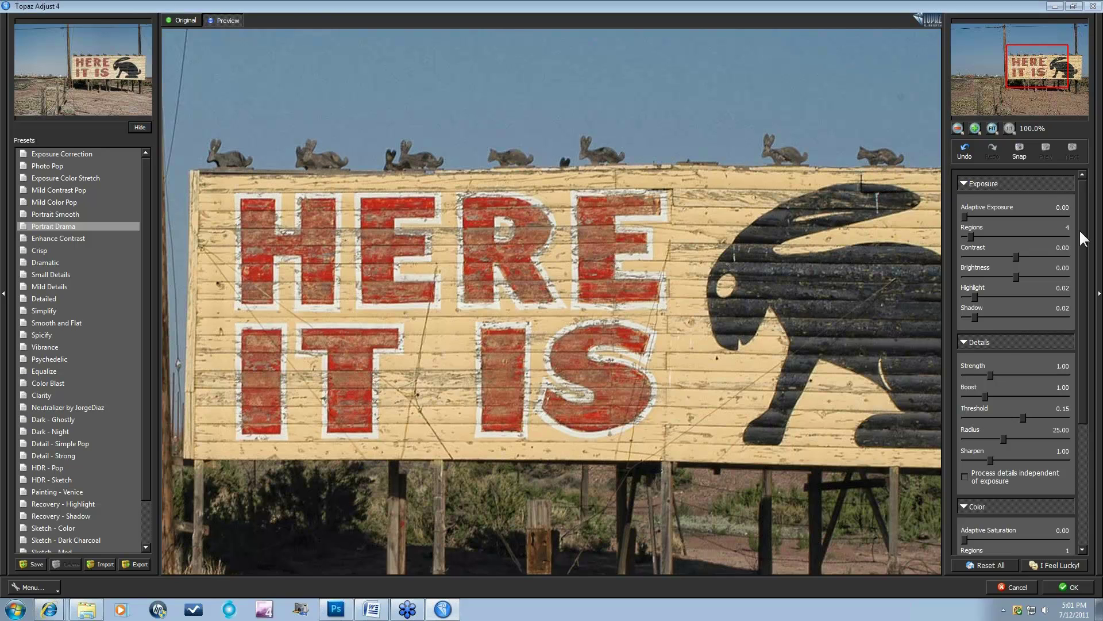
Step: Try noise Suppression 0.67 on the sky above the billboard and compare it with the original
drag(1084, 239, 1083, 374)
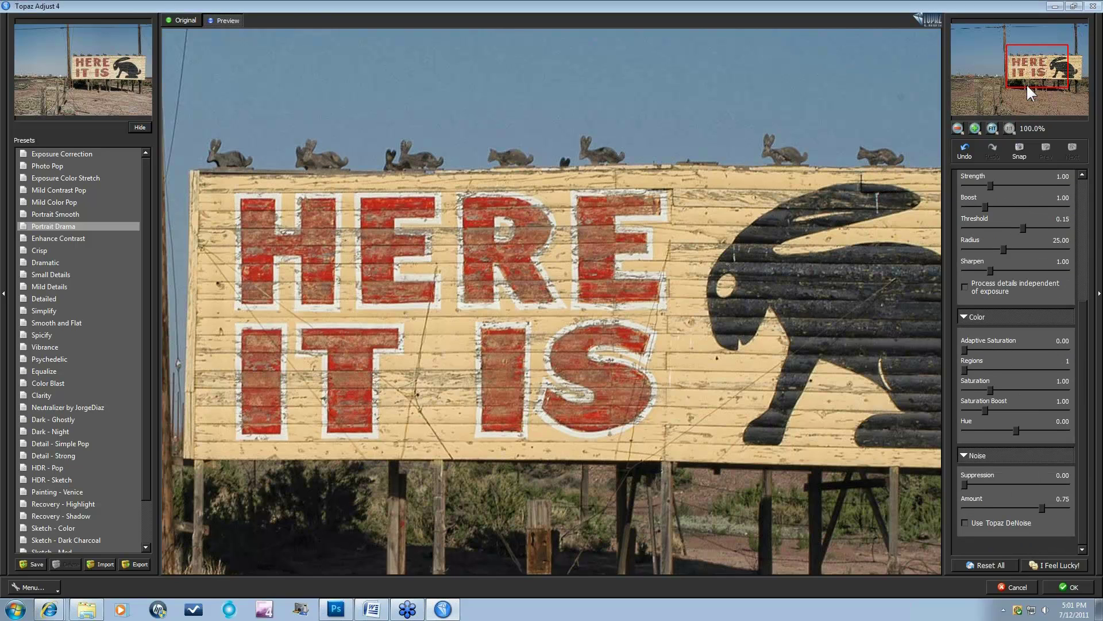
drag(1026, 83, 1018, 57)
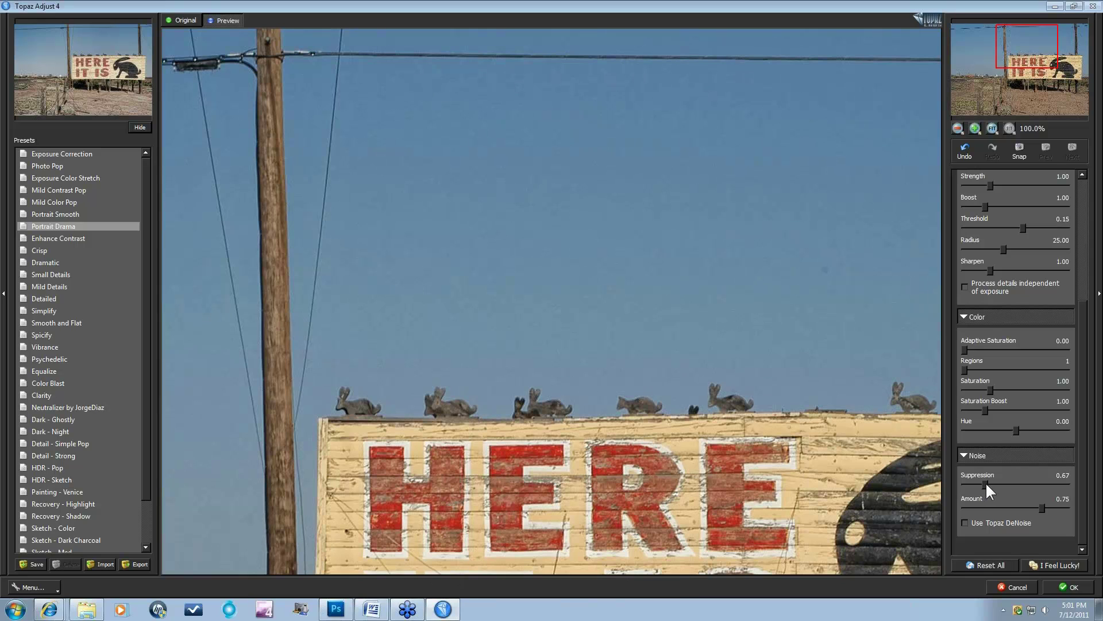
click(782, 341)
Step: Try Topaz DeNoise with Suppression 2.07 and Amount 0.81 on the sky, and compare it with the original
drag(981, 484, 995, 483)
click(1018, 508)
click(1046, 507)
drag(996, 485, 1006, 487)
drag(1019, 483, 1019, 483)
click(697, 237)
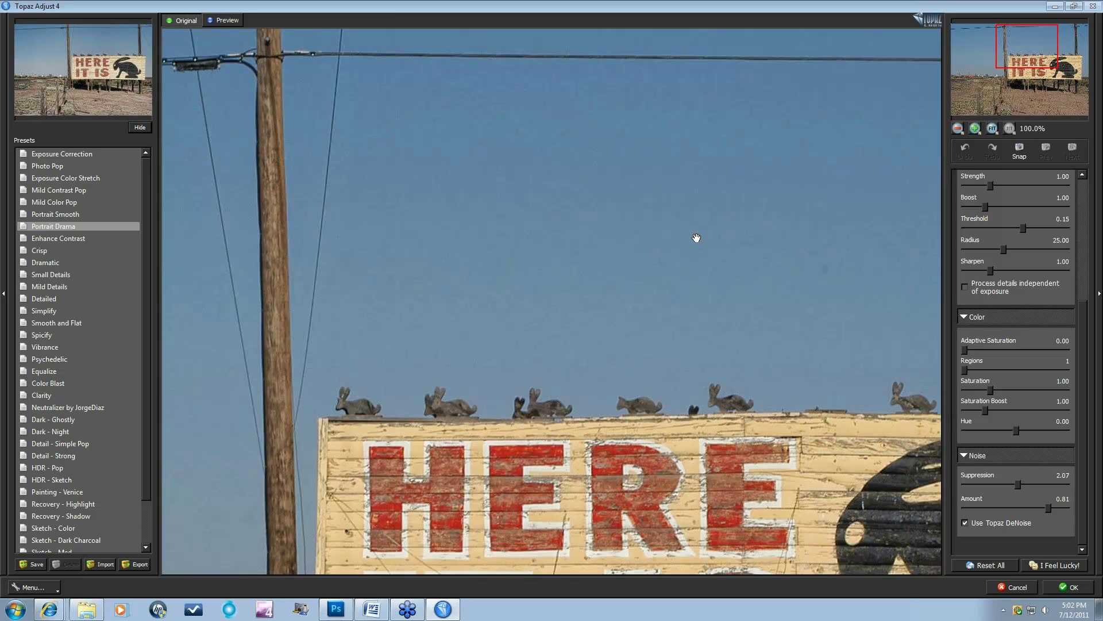
click(697, 237)
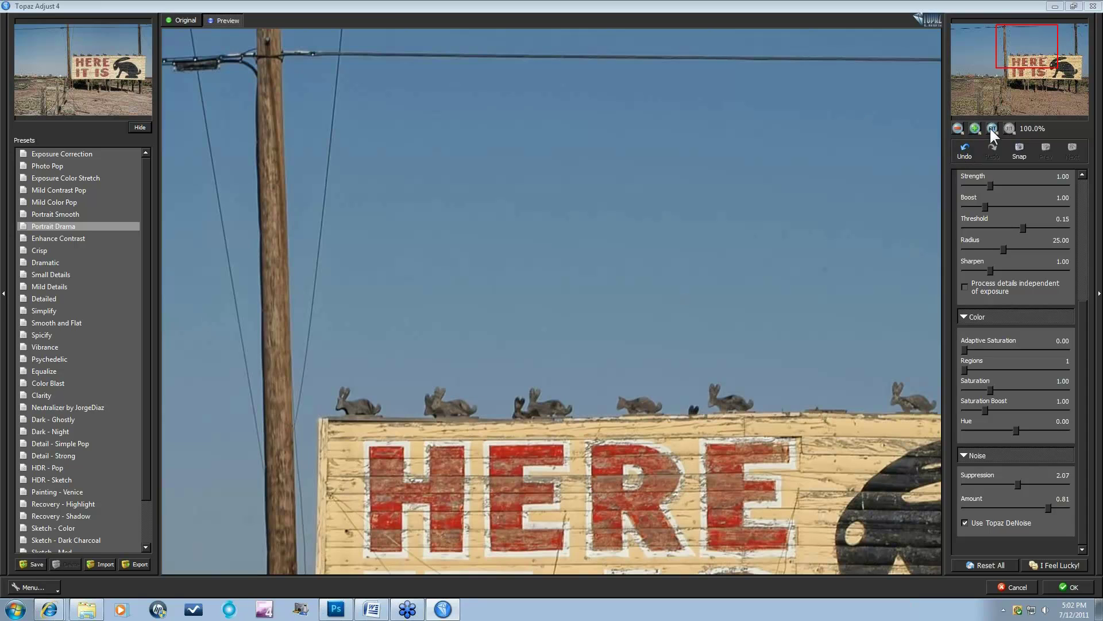
Step: Fit the whole billboard photo in the preview and collapse the Details, Color and Noise sections
click(959, 126)
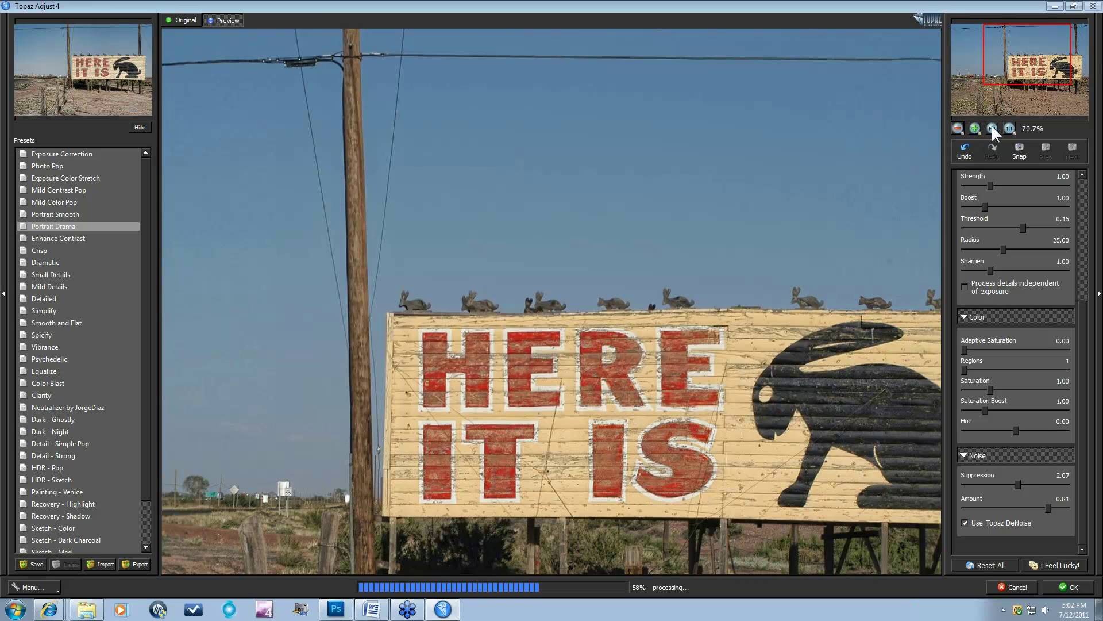
key(ctrl+0)
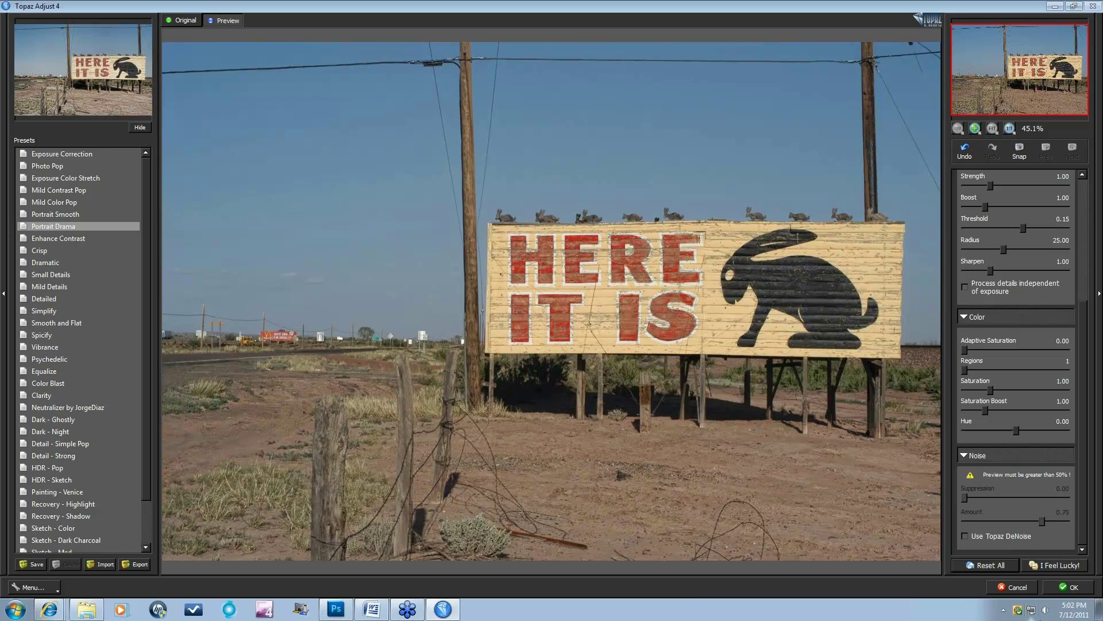
scroll(1070, 367, up, 3)
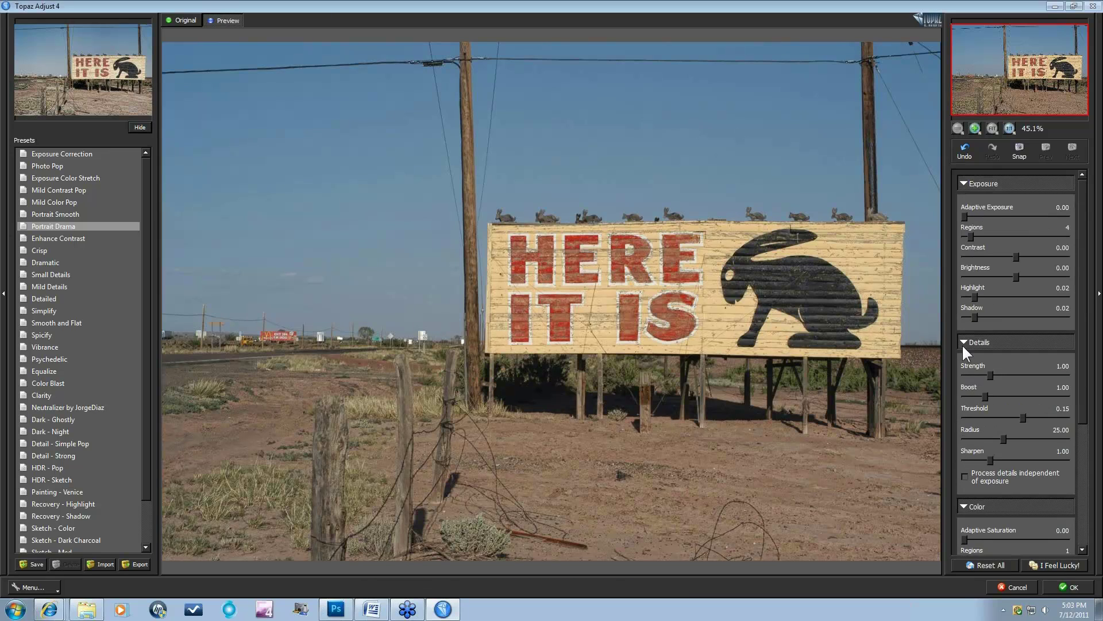
click(963, 343)
click(963, 362)
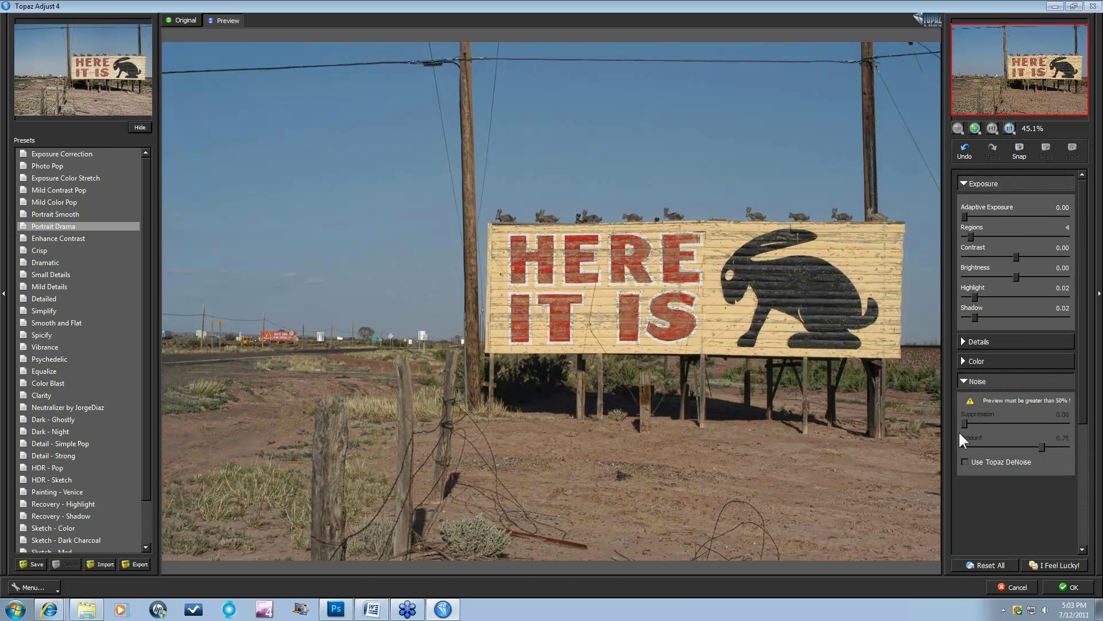
click(964, 380)
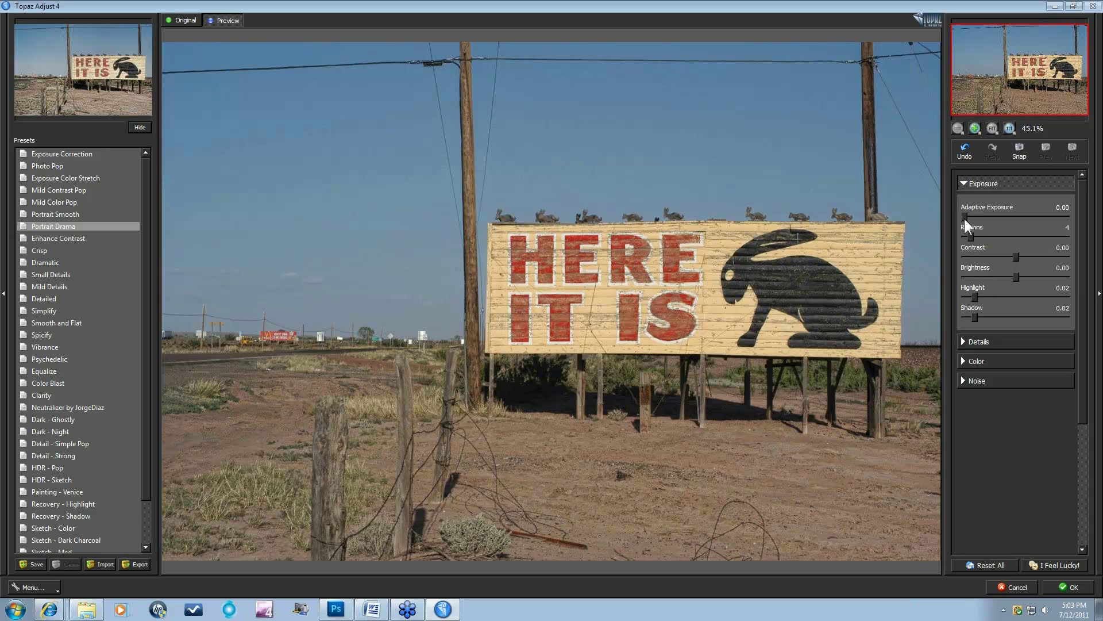
Step: Try Adaptive Exposure 0.50 on the billboard photo and compare the preview with the original
drag(966, 216, 1019, 216)
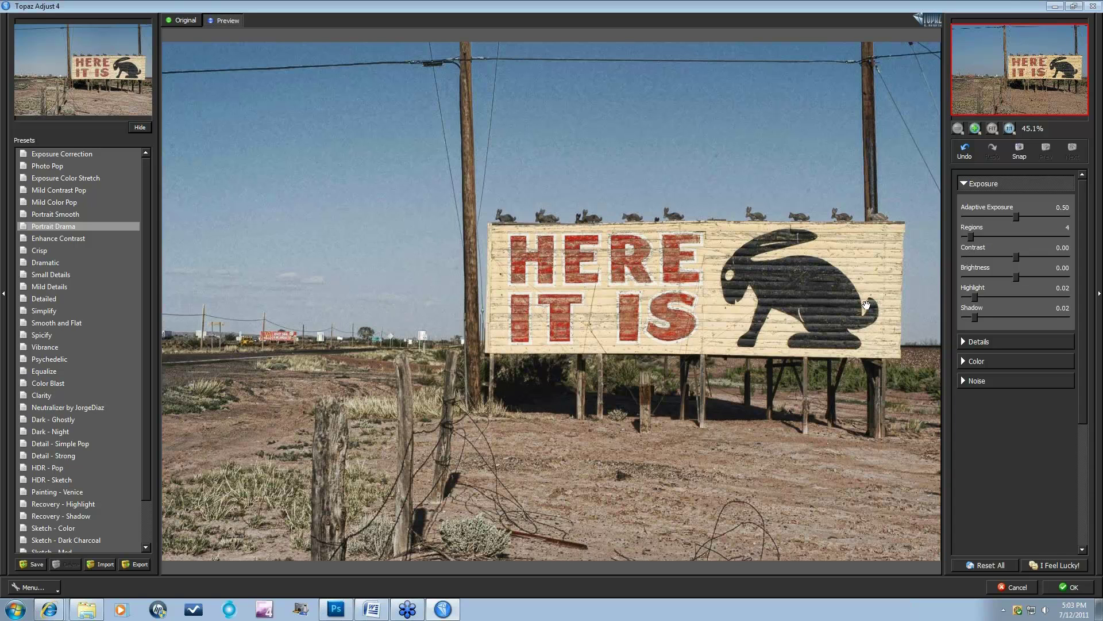
click(761, 287)
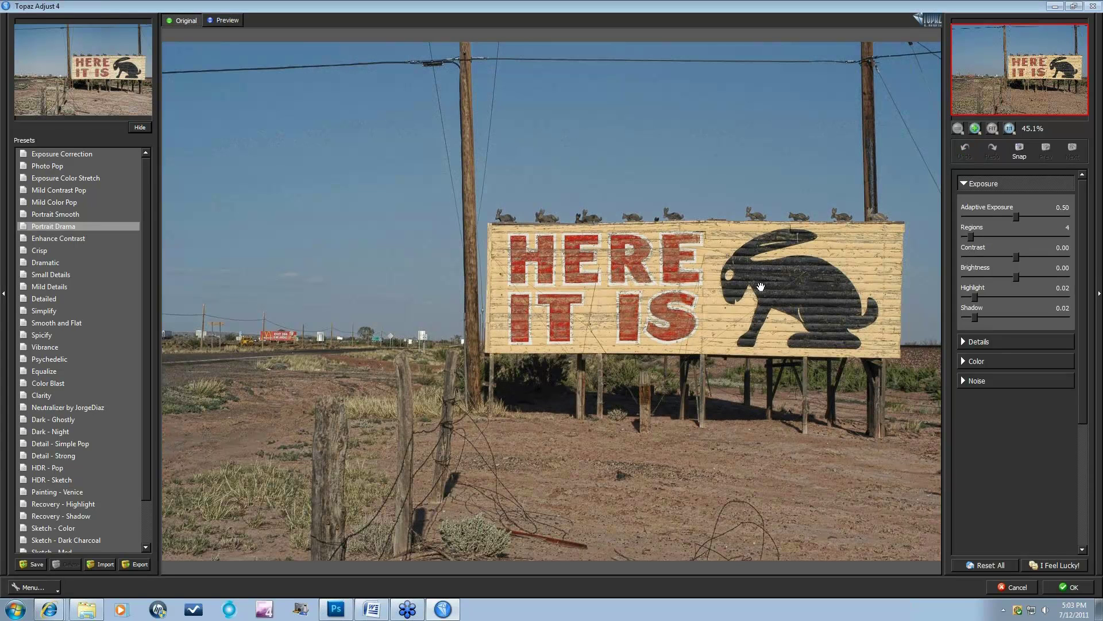
click(760, 286)
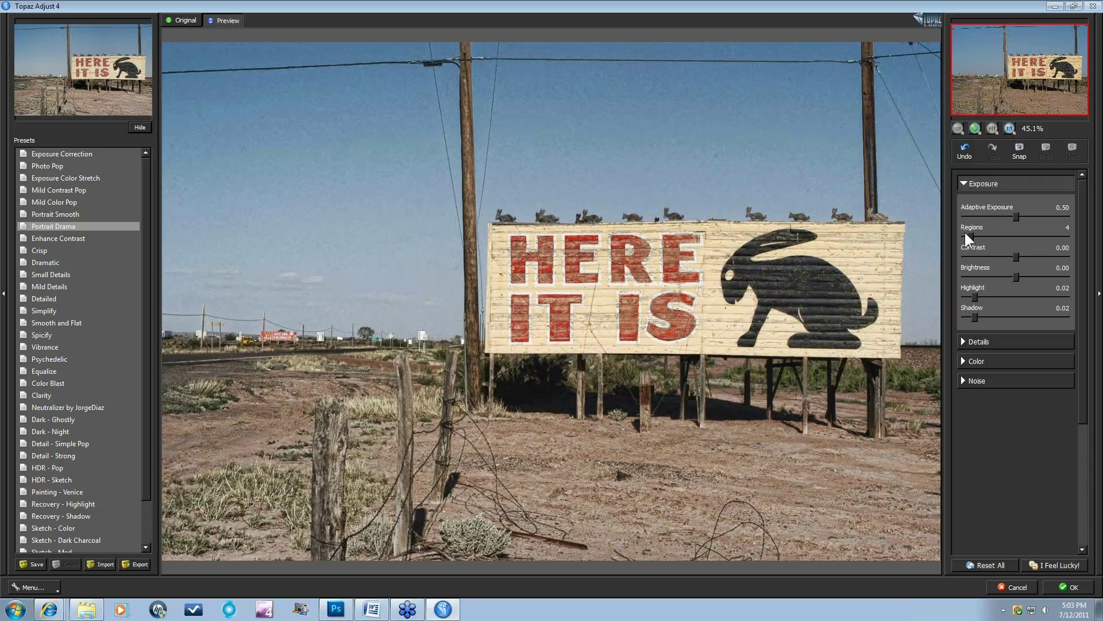
Step: Try raising the exposure Regions to 49 and compare the preview with the original
drag(972, 234, 1066, 236)
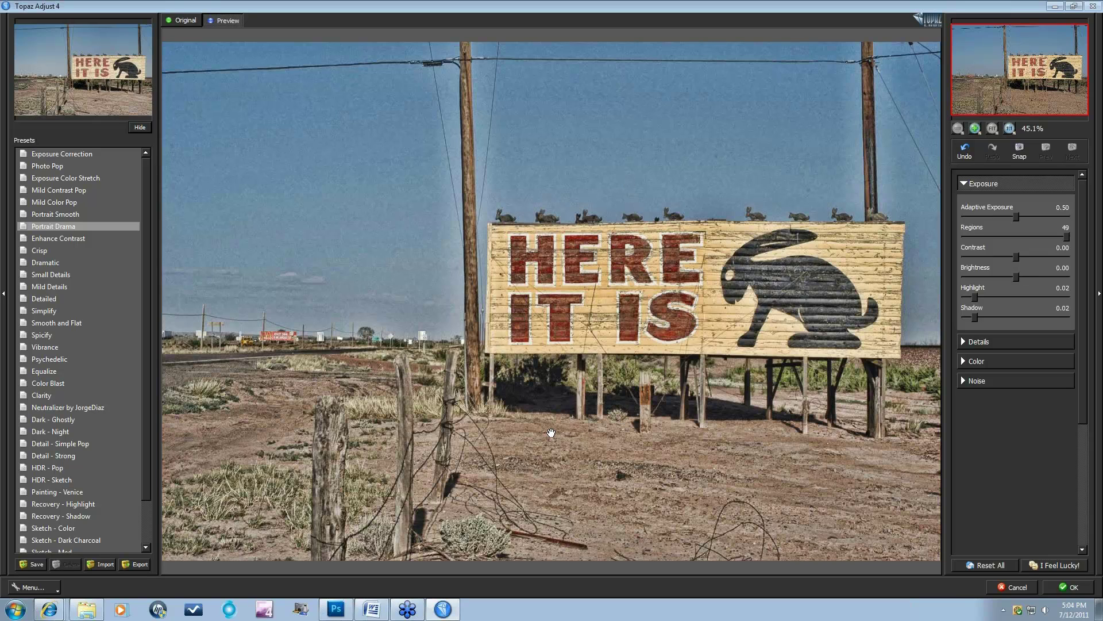
click(550, 433)
click(544, 419)
Step: Try Adaptive Exposure at 0.28 and 0.51, and lower the exposure Regions to 14
drag(1015, 215, 997, 215)
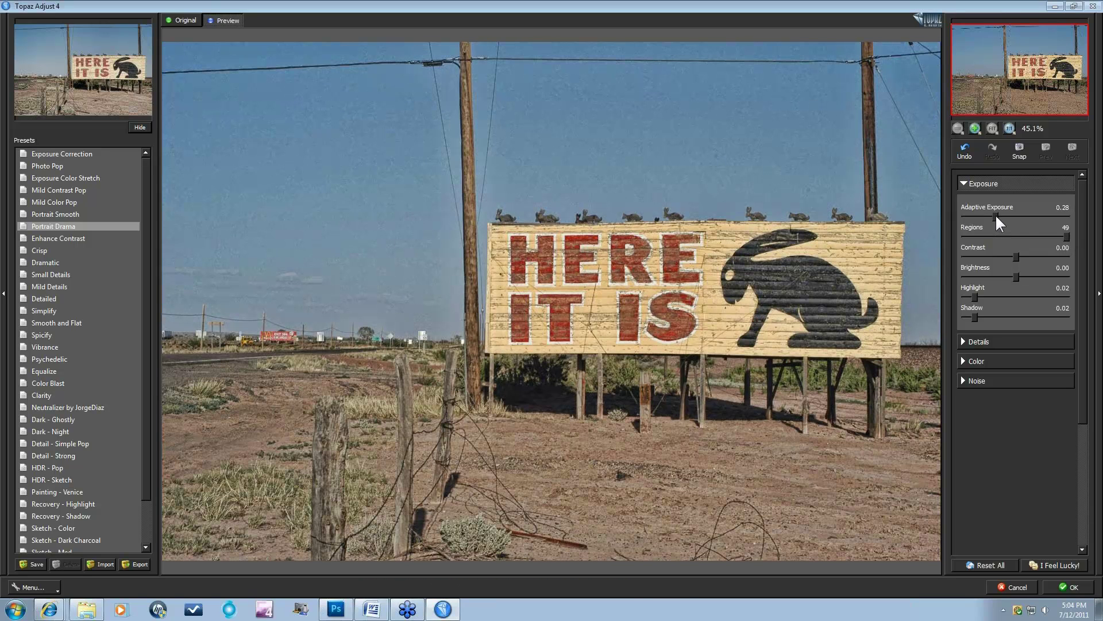
drag(1015, 217, 1018, 221)
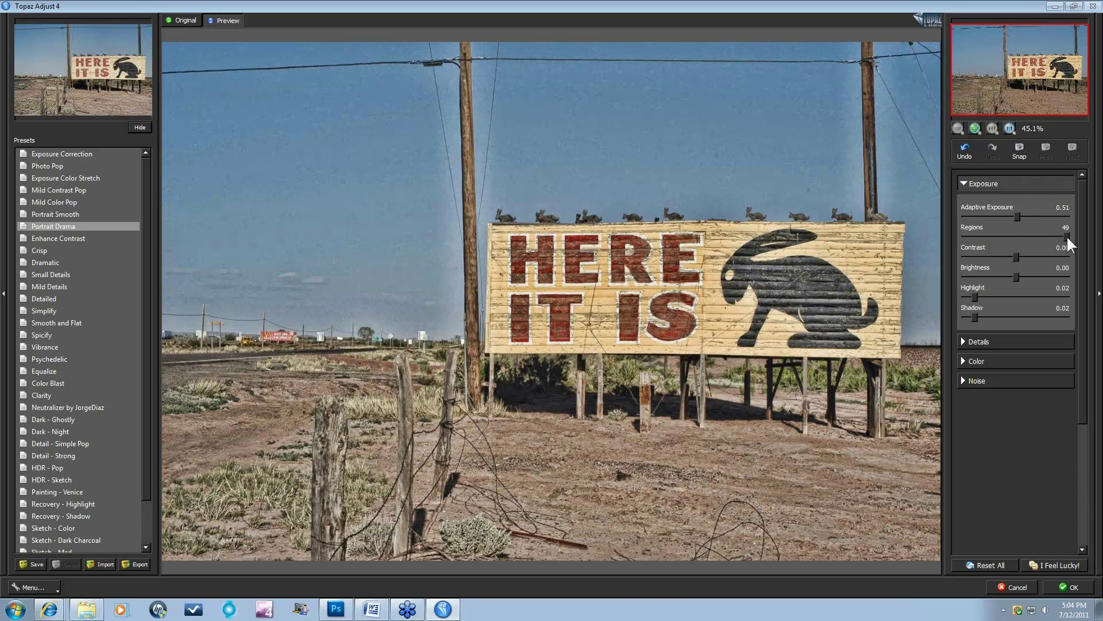
drag(1032, 233, 993, 233)
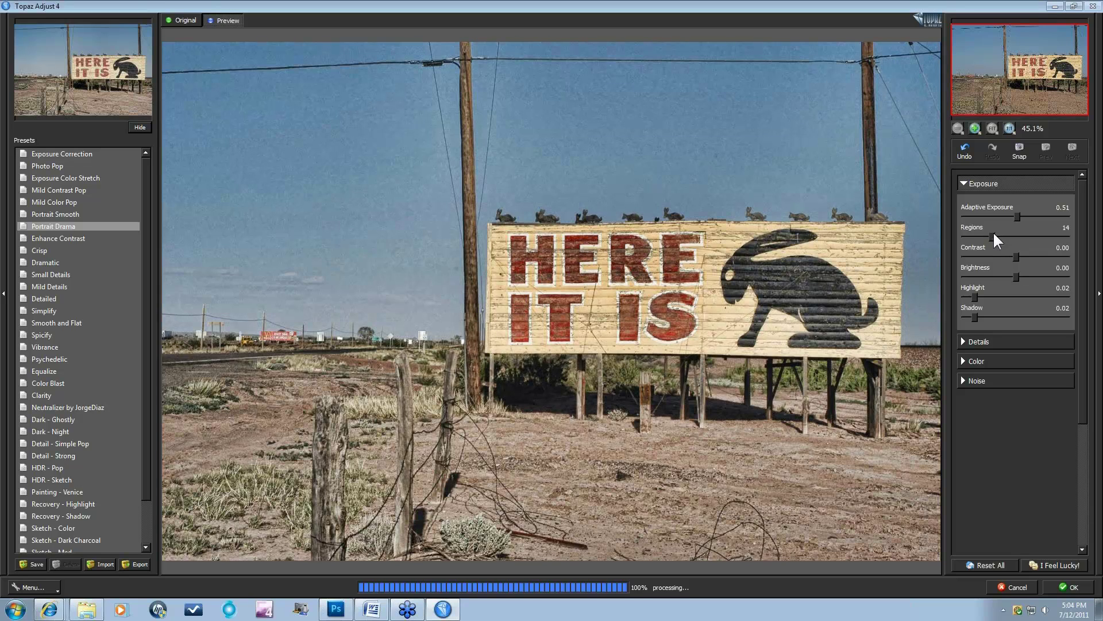
click(789, 248)
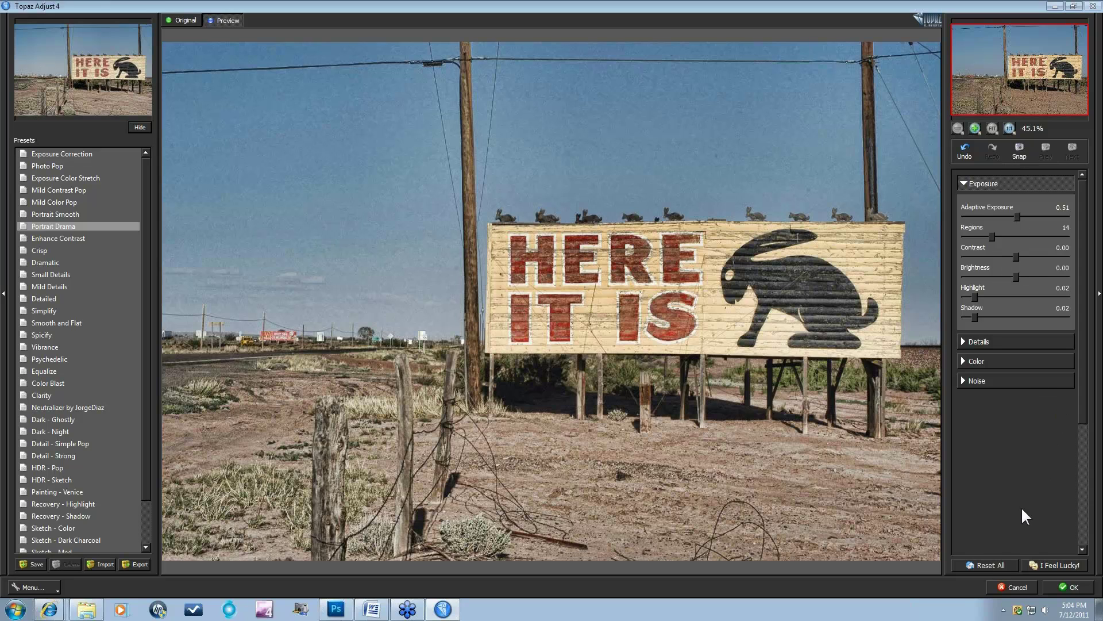
Step: Reset all settings, set Adaptive Exposure to 0.37, and compare the preview repeatedly with the original
click(987, 564)
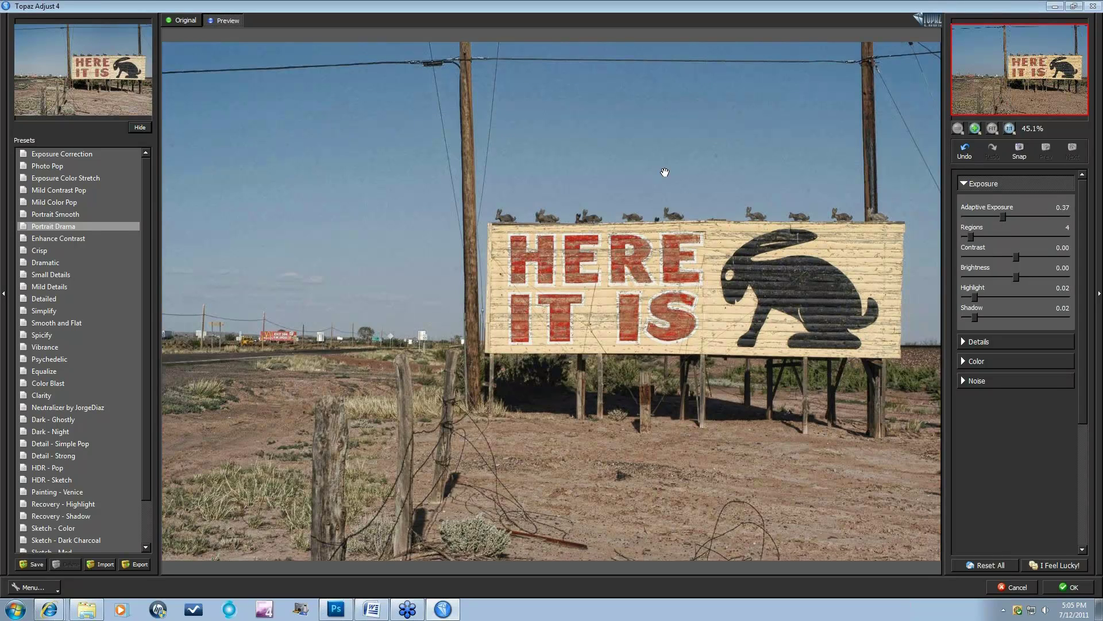
click(665, 173)
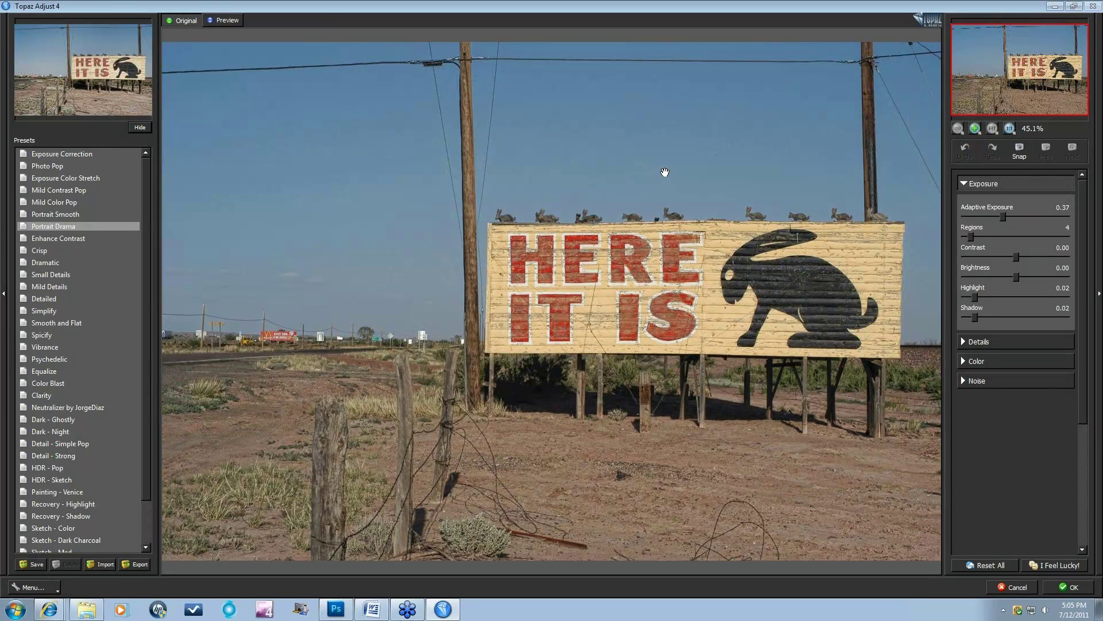
click(665, 173)
click(665, 173)
click(665, 173)
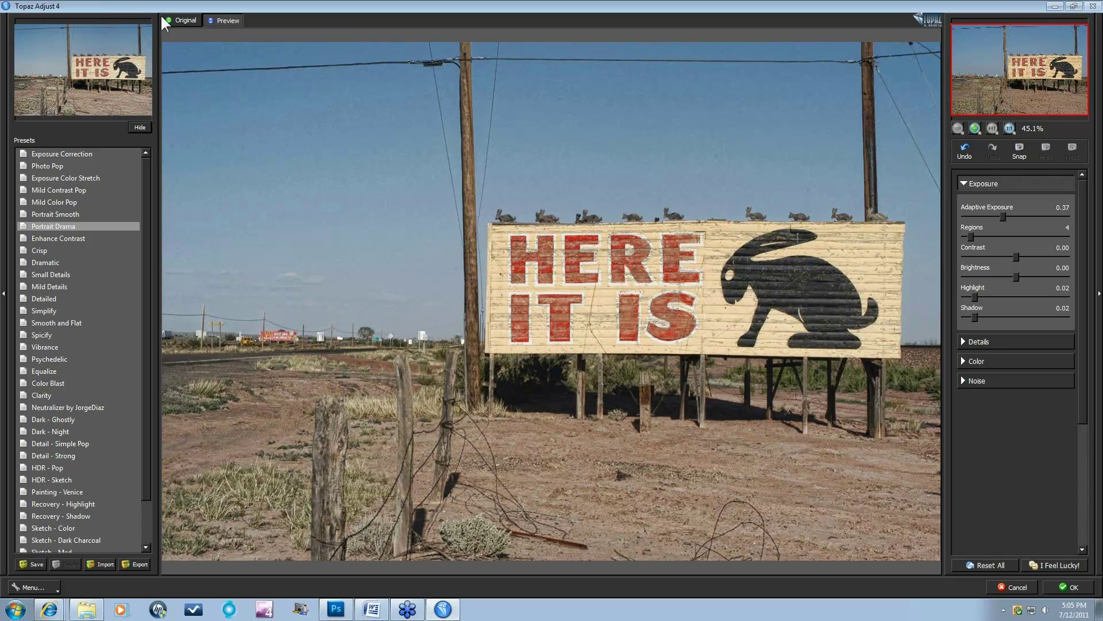
click(178, 22)
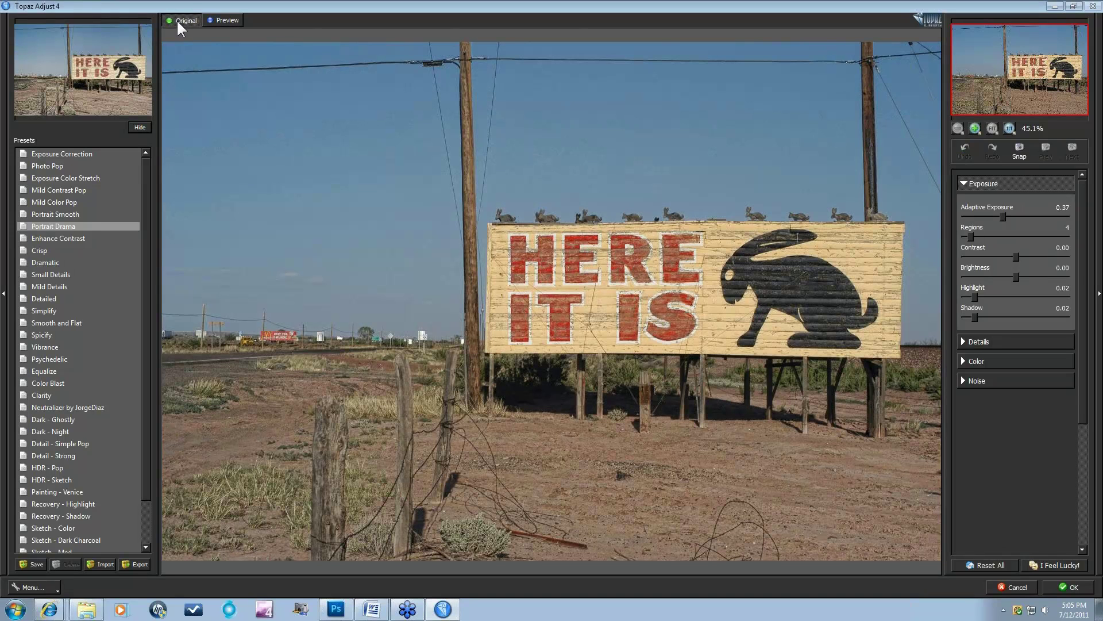
Step: Cancel the Topaz Adjust settings on the billboard photo and switch to the mountain photo _MG_8788.CR2
click(226, 23)
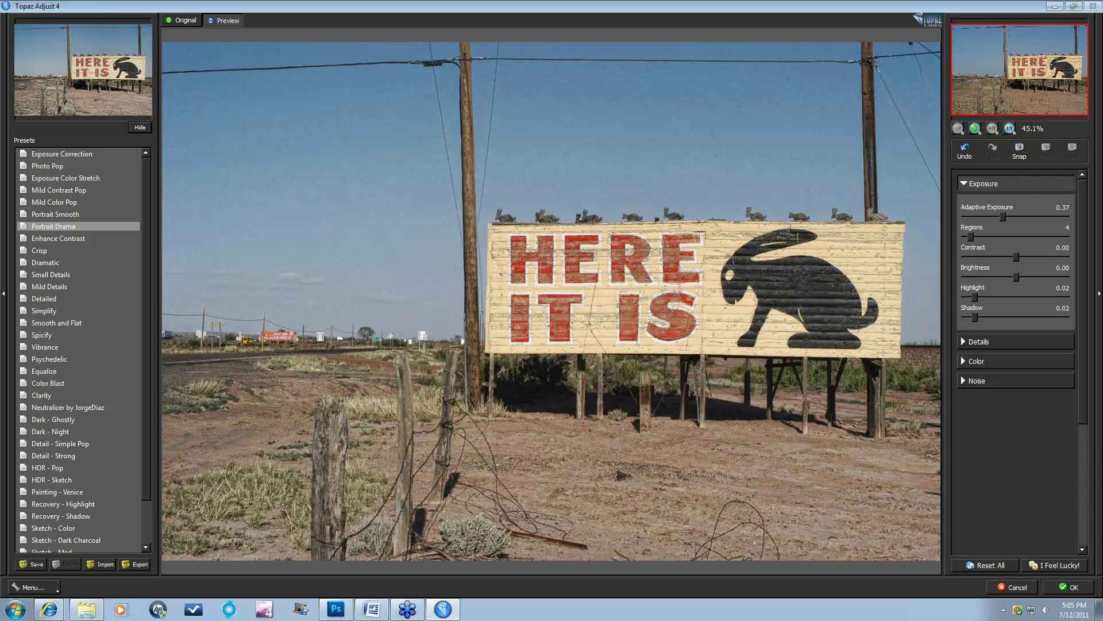
click(1015, 588)
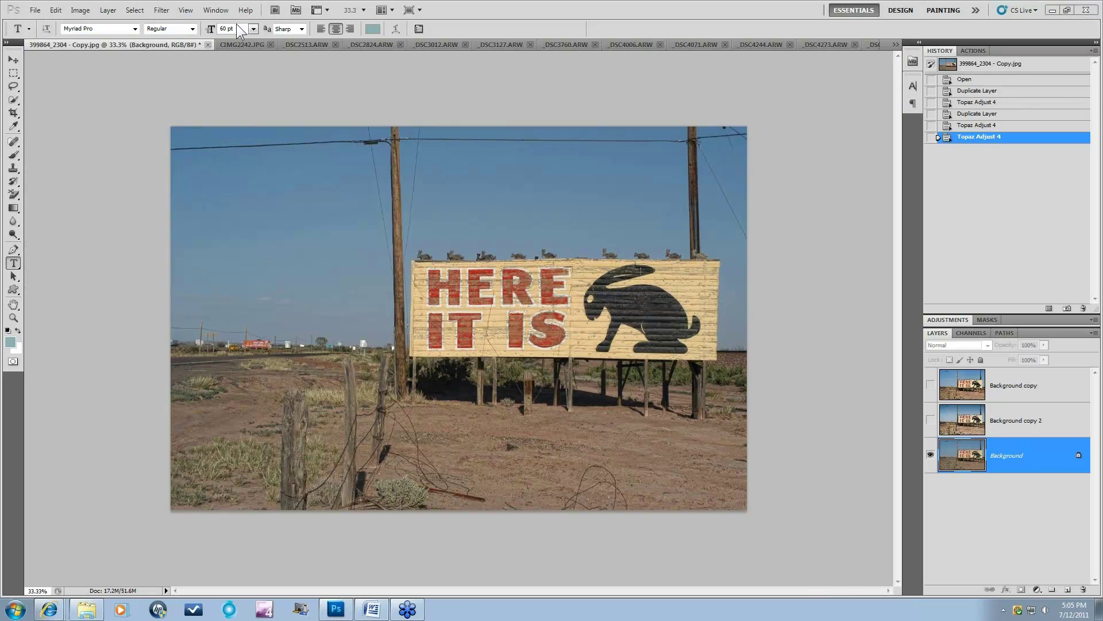
click(240, 47)
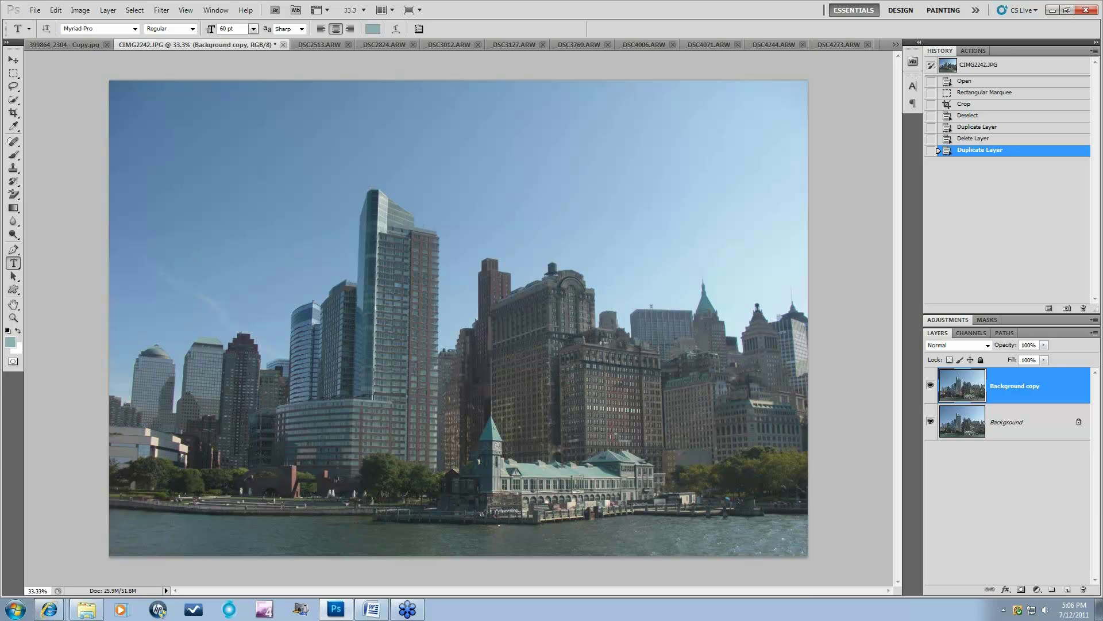
click(837, 46)
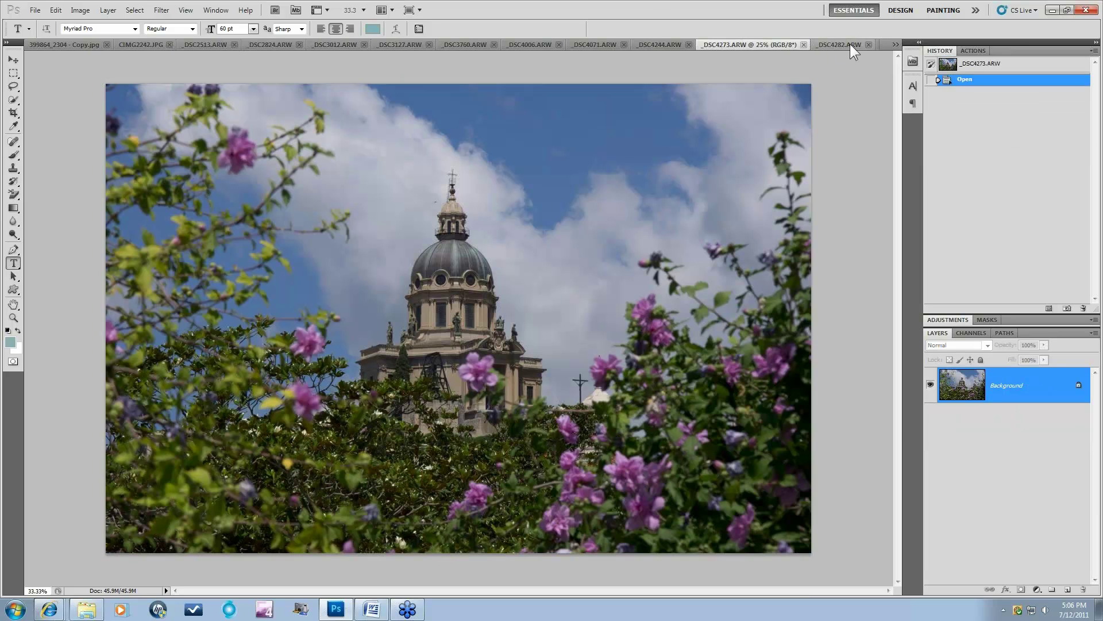
click(894, 45)
click(954, 371)
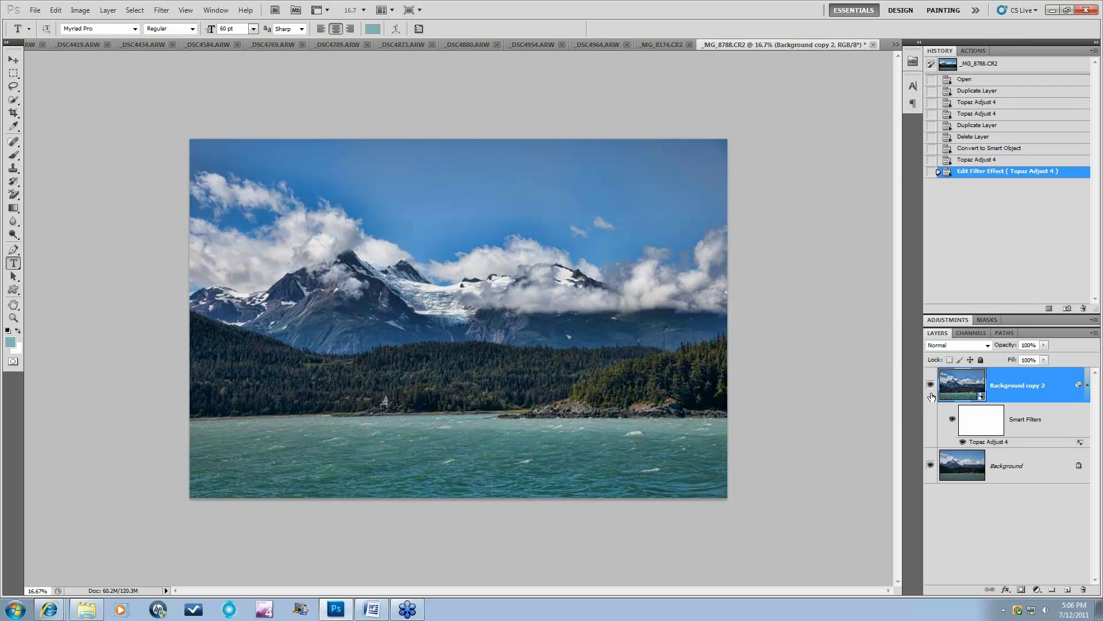
Step: Hide the filtered Background copy 2 layer and duplicate the Background layer
click(930, 383)
click(1037, 477)
drag(1023, 470, 1067, 589)
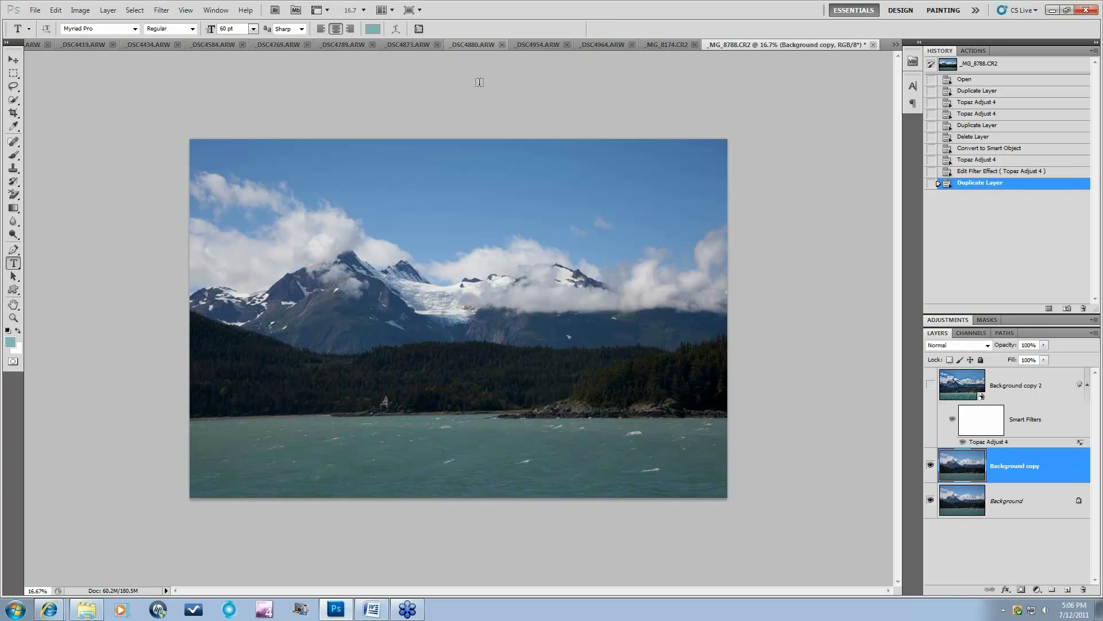
Step: Isolate the water with Topaz ReMask 3 by brushing the shoreline for computing, filling everything above it as cut, and computing and applying the mask
click(164, 10)
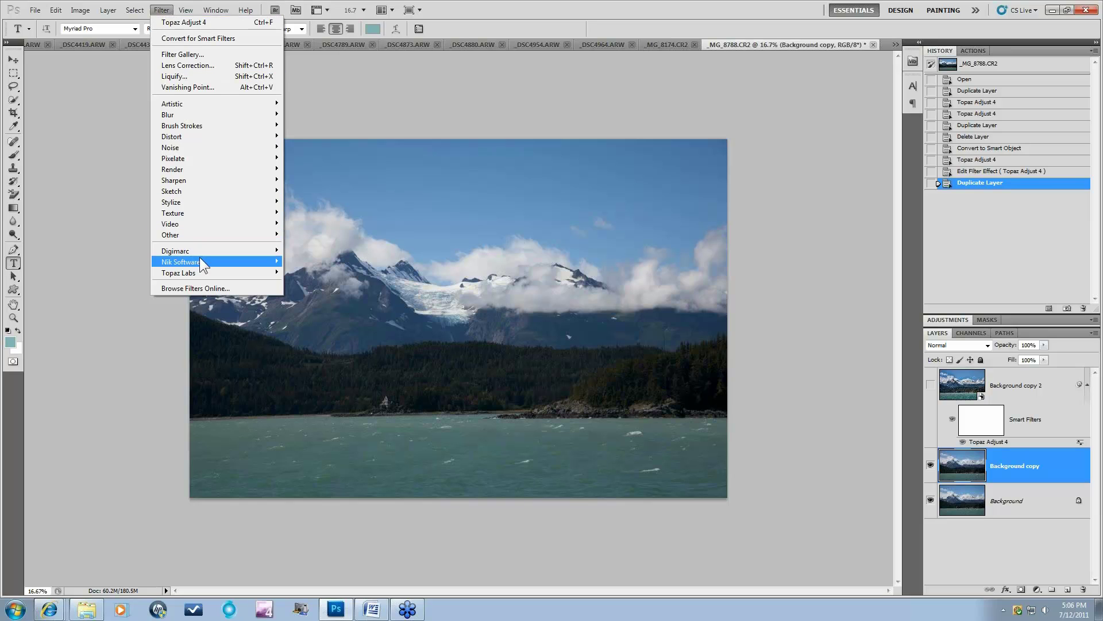
mouse_move(201, 271)
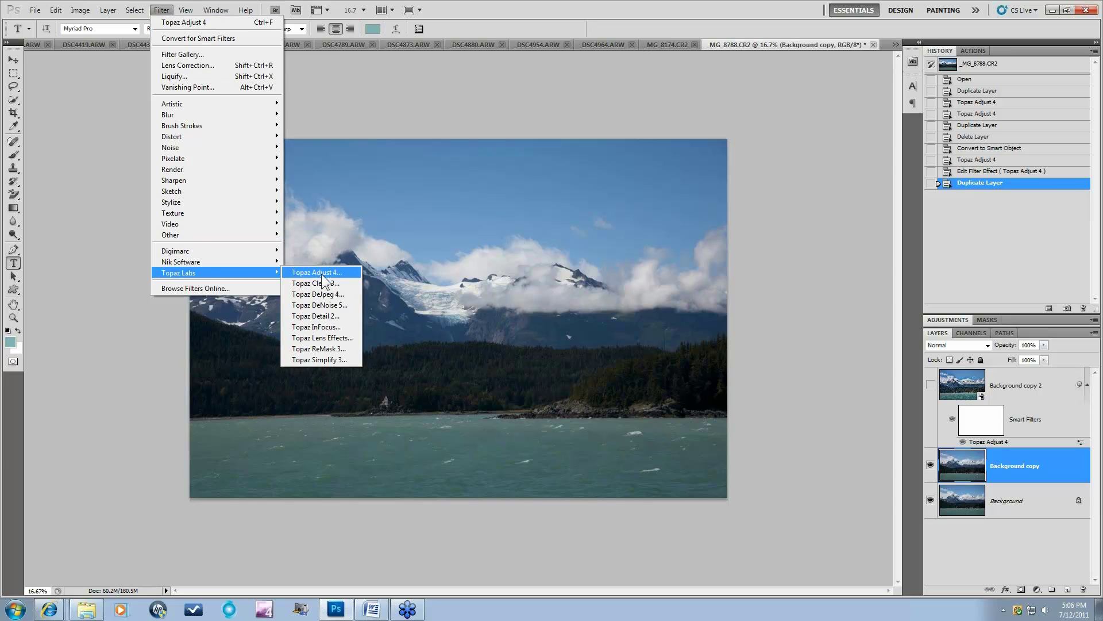
click(339, 348)
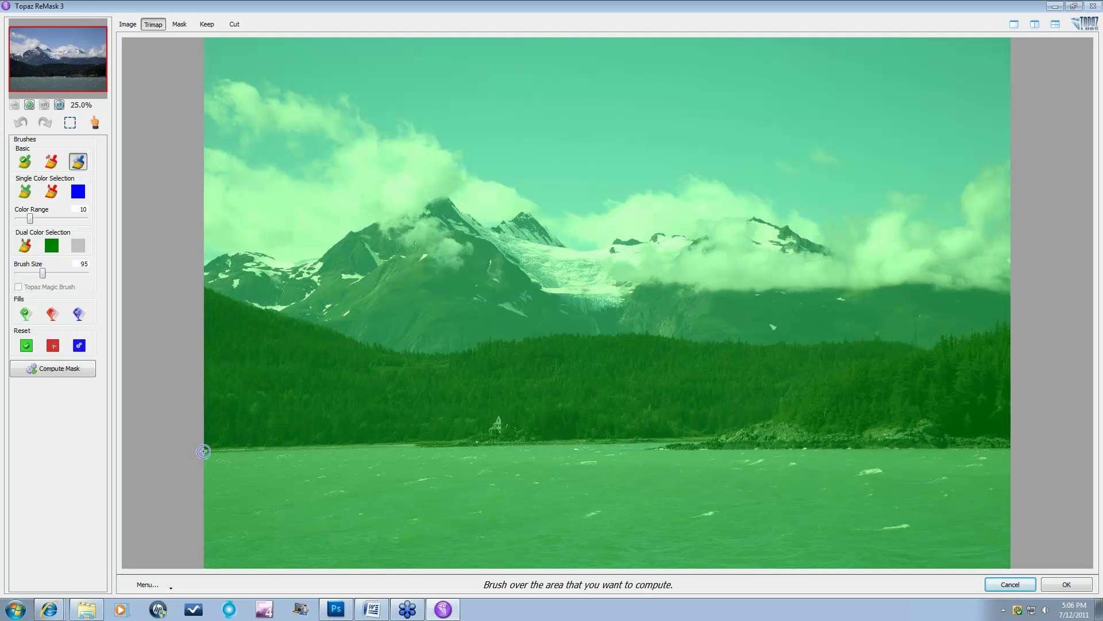
mouse_move(205, 451)
mouse_down()
mouse_move(682, 437)
mouse_move(705, 438)
mouse_move(666, 452)
mouse_move(888, 443)
mouse_move(873, 440)
mouse_move(857, 449)
mouse_move(1023, 451)
mouse_up()
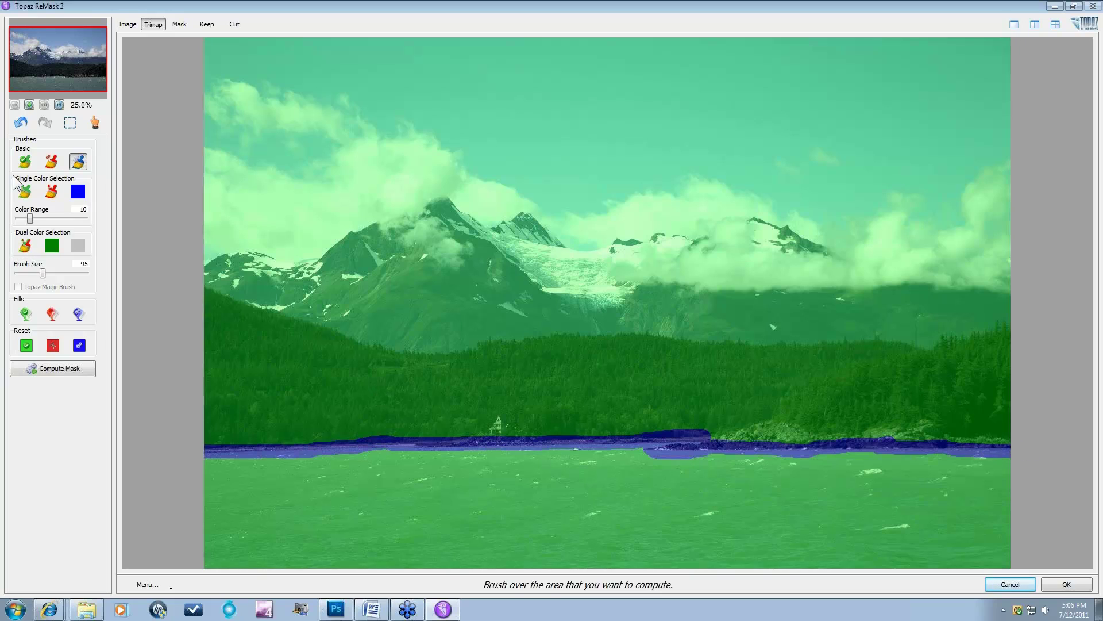
click(52, 314)
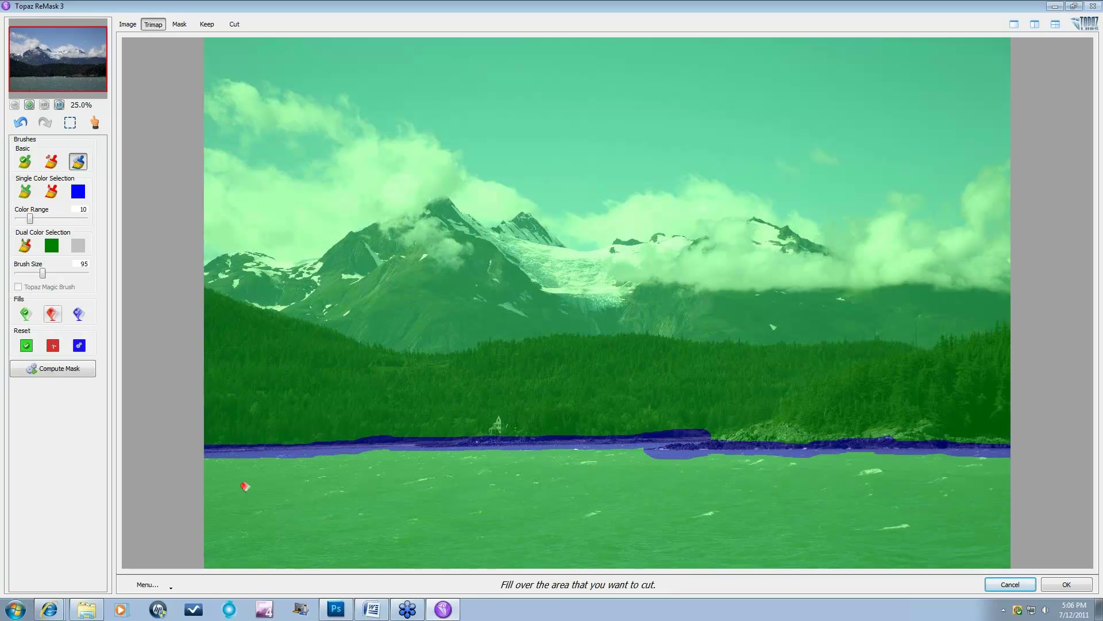
click(312, 348)
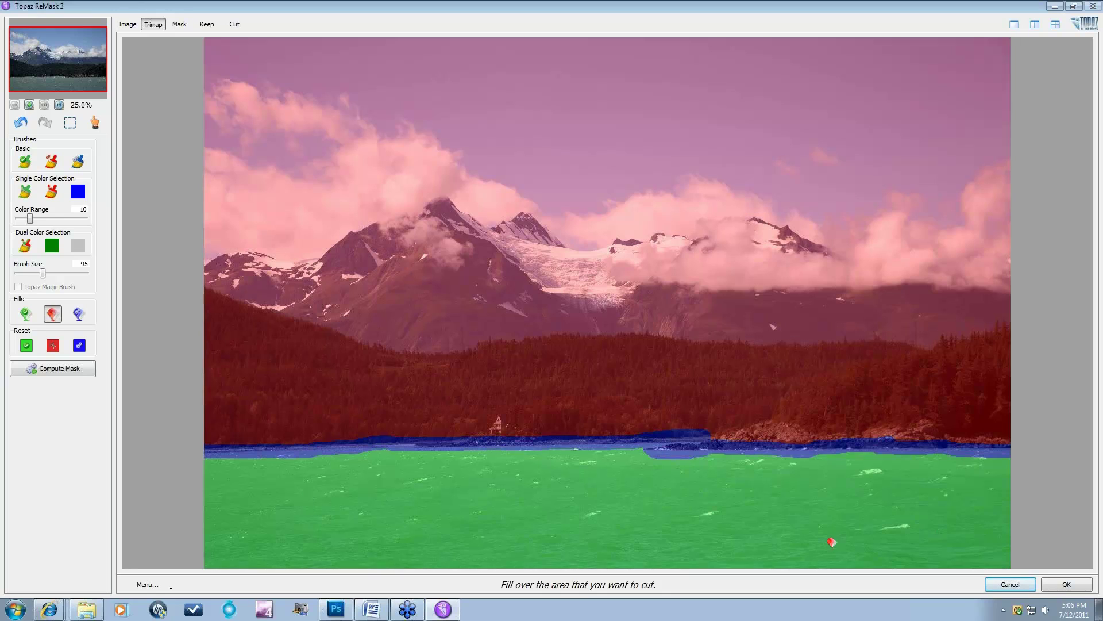
click(50, 373)
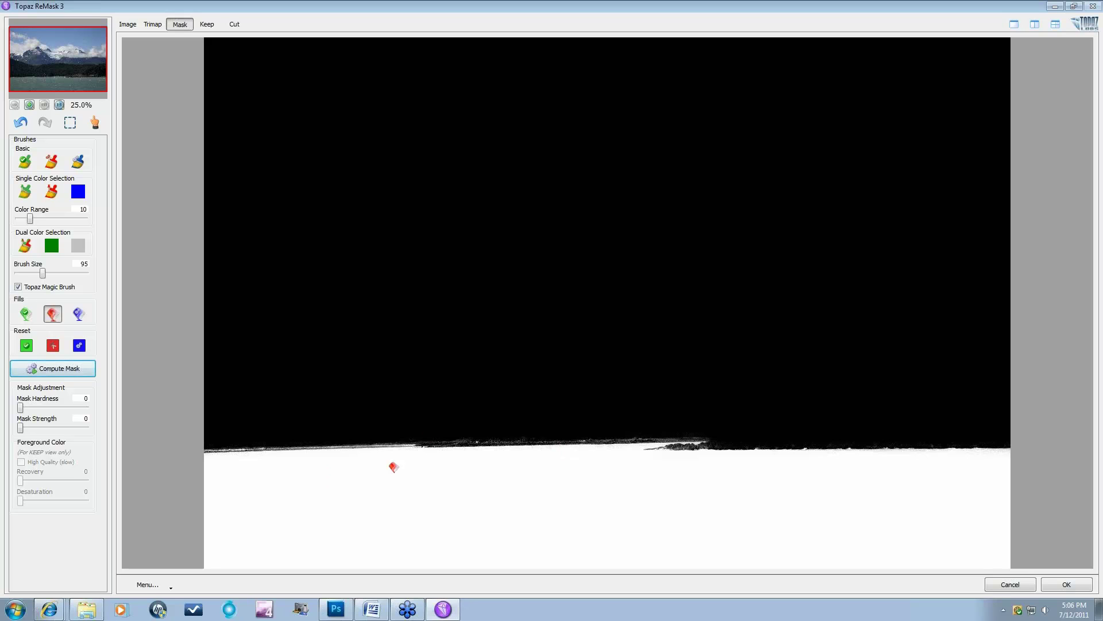
click(1067, 583)
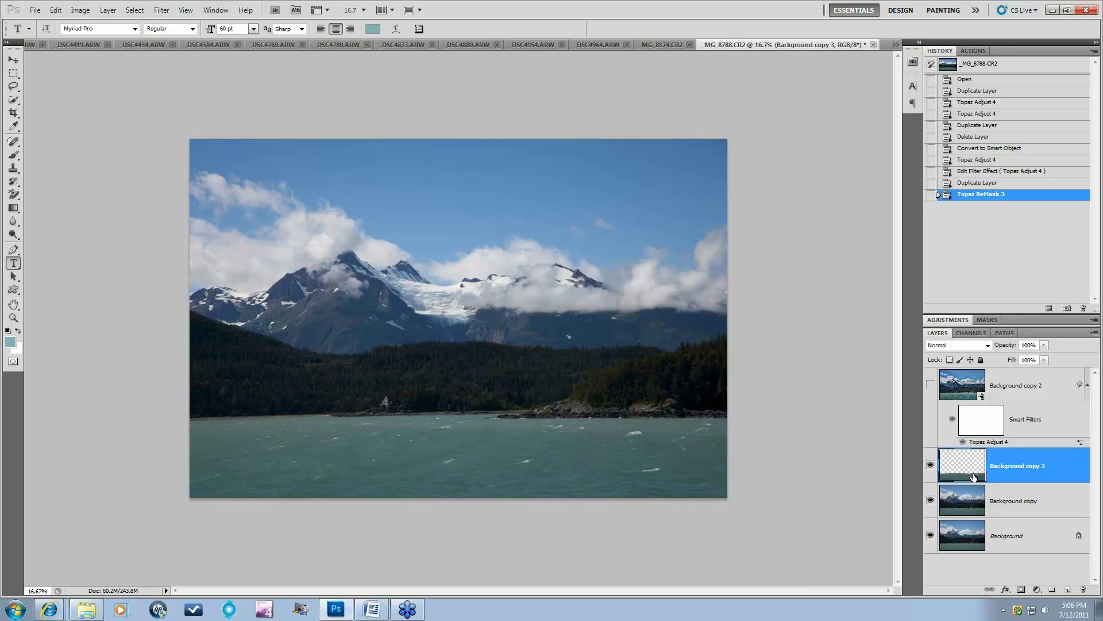
Step: Apply the Topaz Adjust 4 Psychedelic preset to the cut-out water layer
click(161, 10)
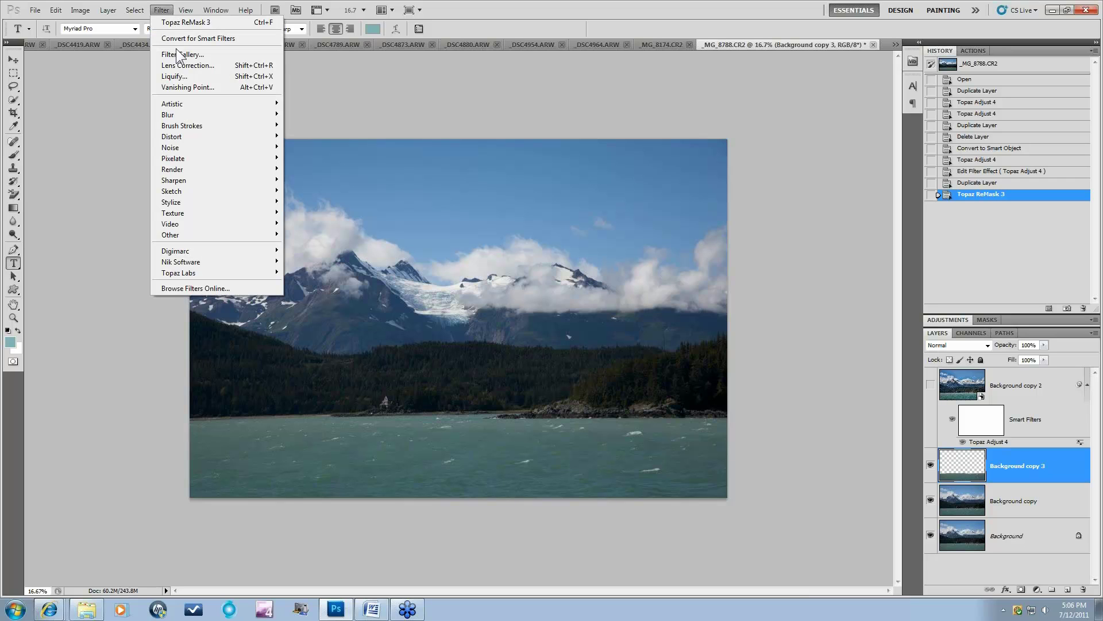
mouse_move(199, 270)
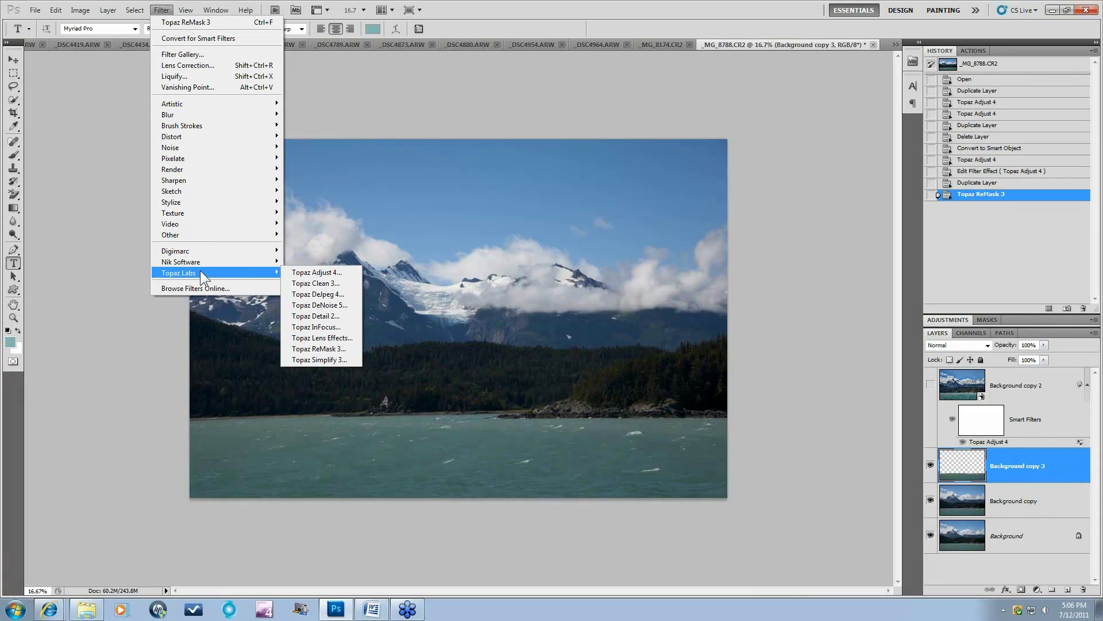
click(296, 272)
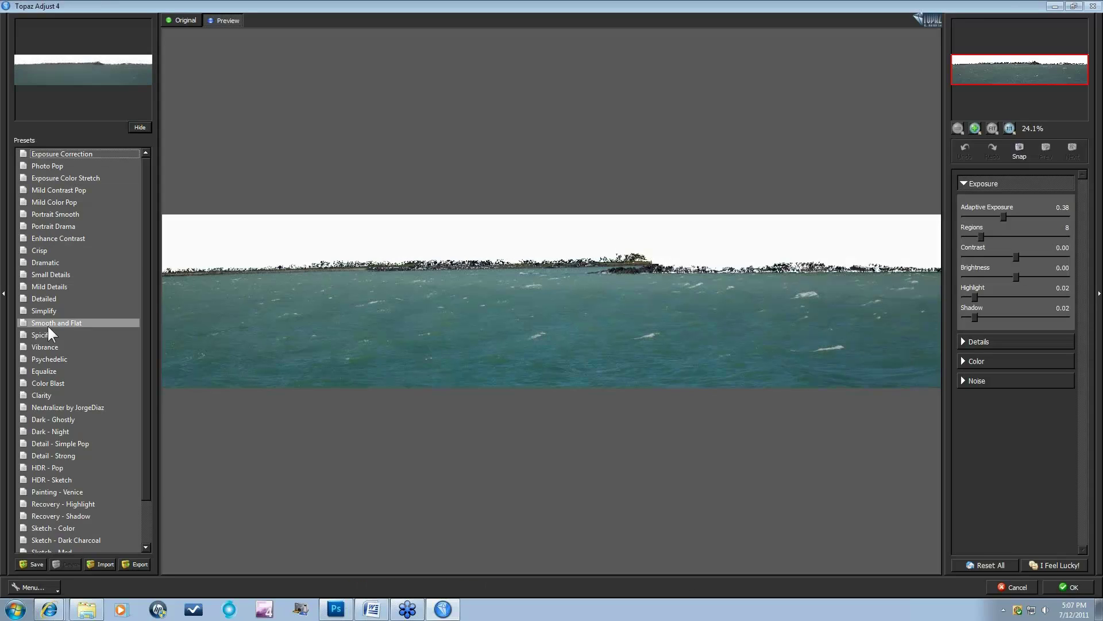
click(44, 360)
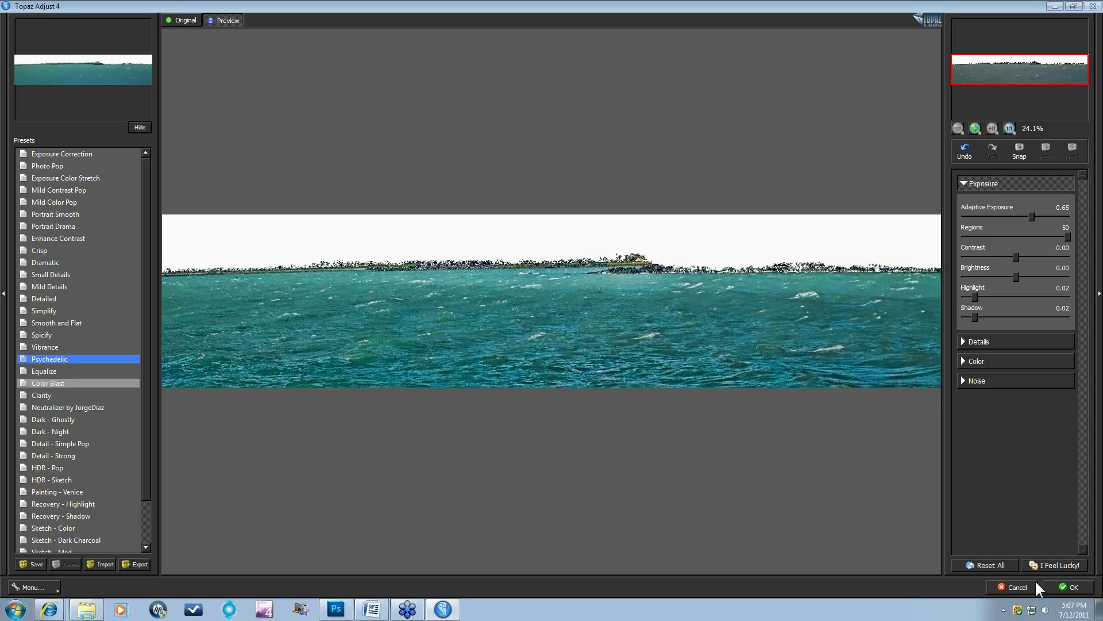
click(1069, 586)
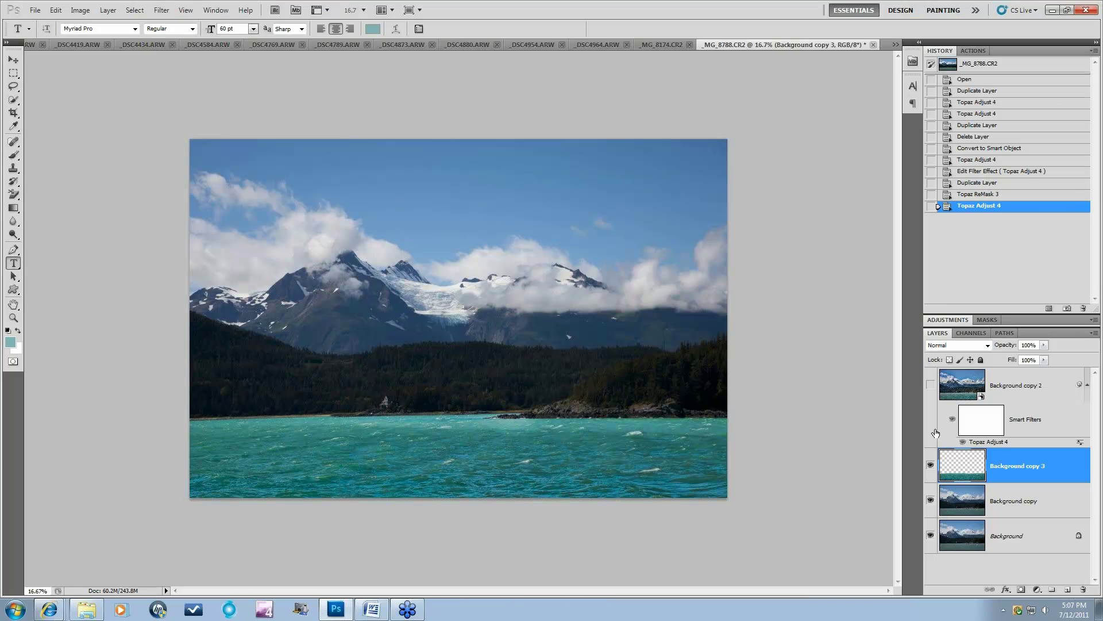
Step: Compare the photo with and without the adjusted water layer, leaving Background copy 3 hidden
click(930, 466)
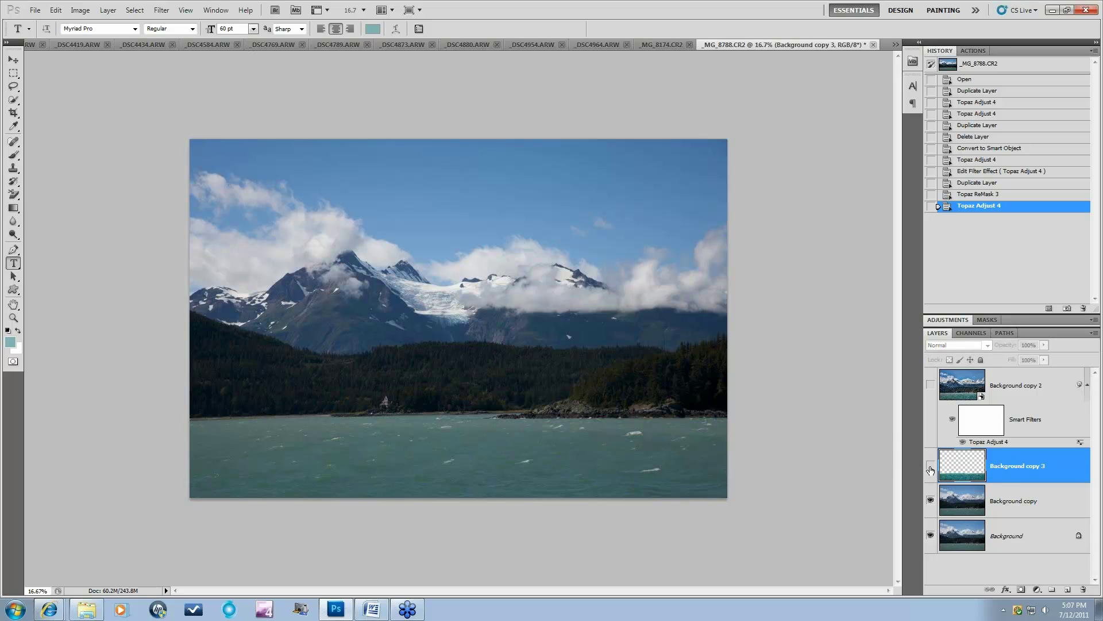
click(930, 466)
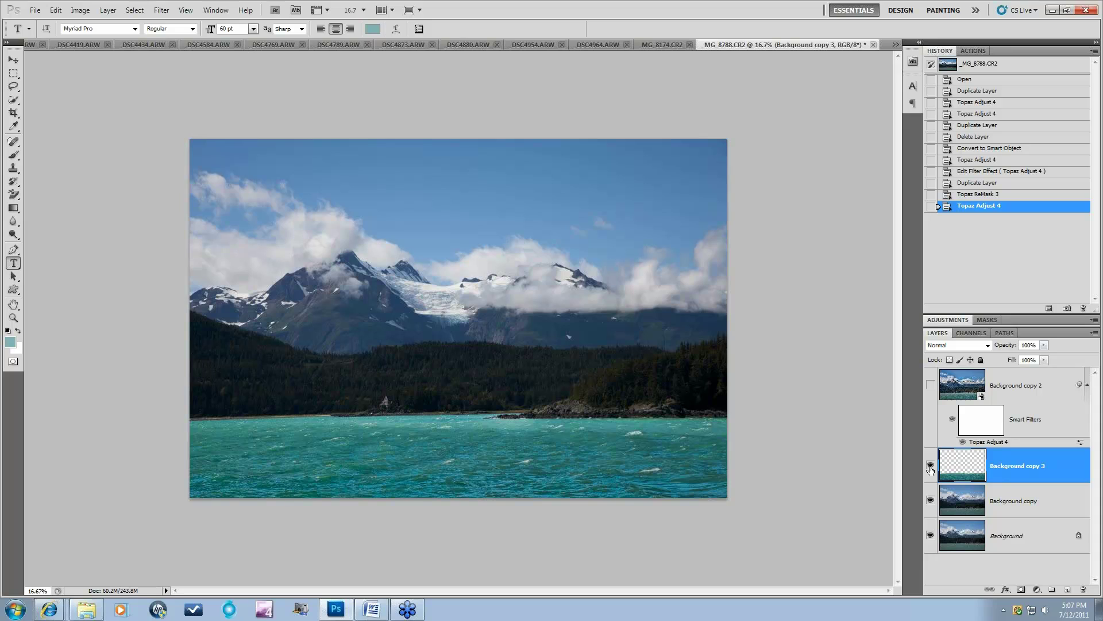
click(930, 466)
click(930, 467)
click(931, 464)
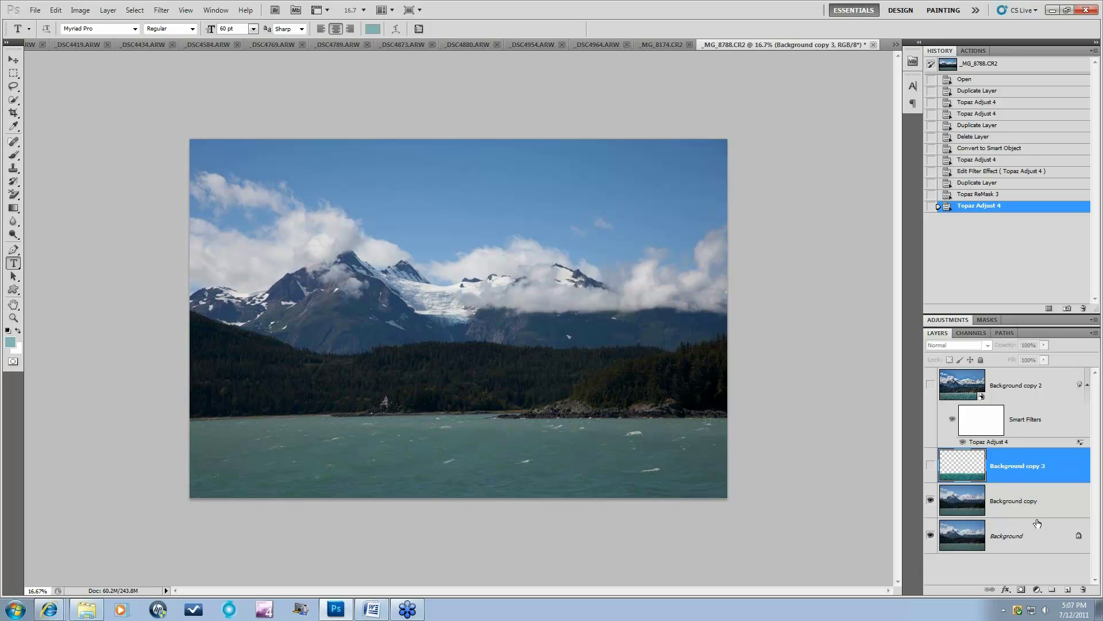
Step: Reset Topaz Adjust 4 on the full Background copy layer and apply the Psychedelic preset to it
click(1018, 509)
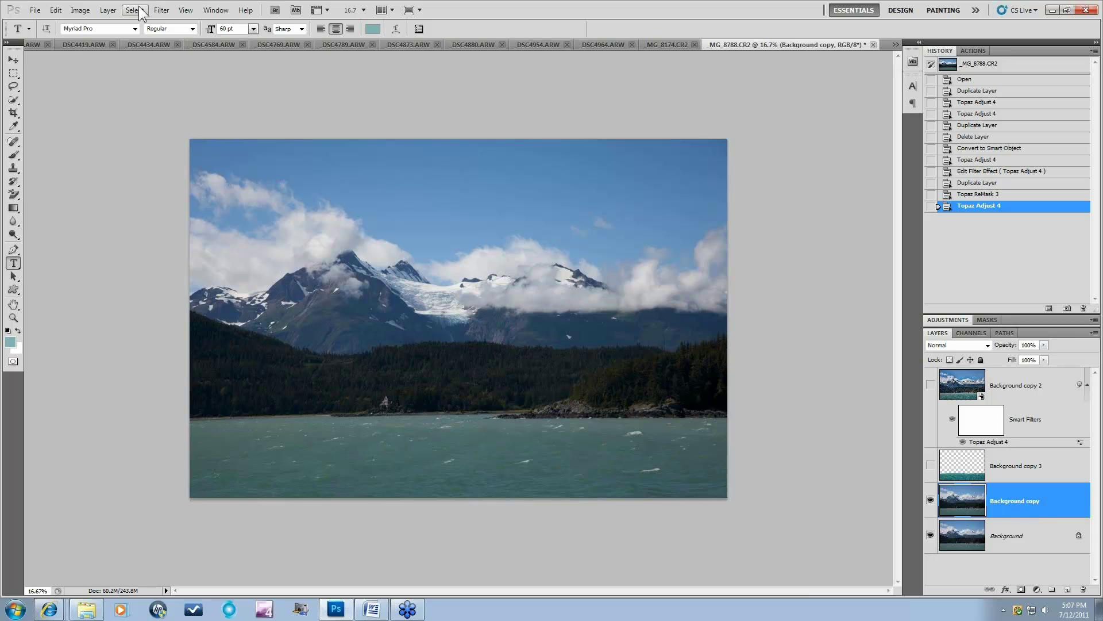
click(160, 9)
mouse_move(226, 272)
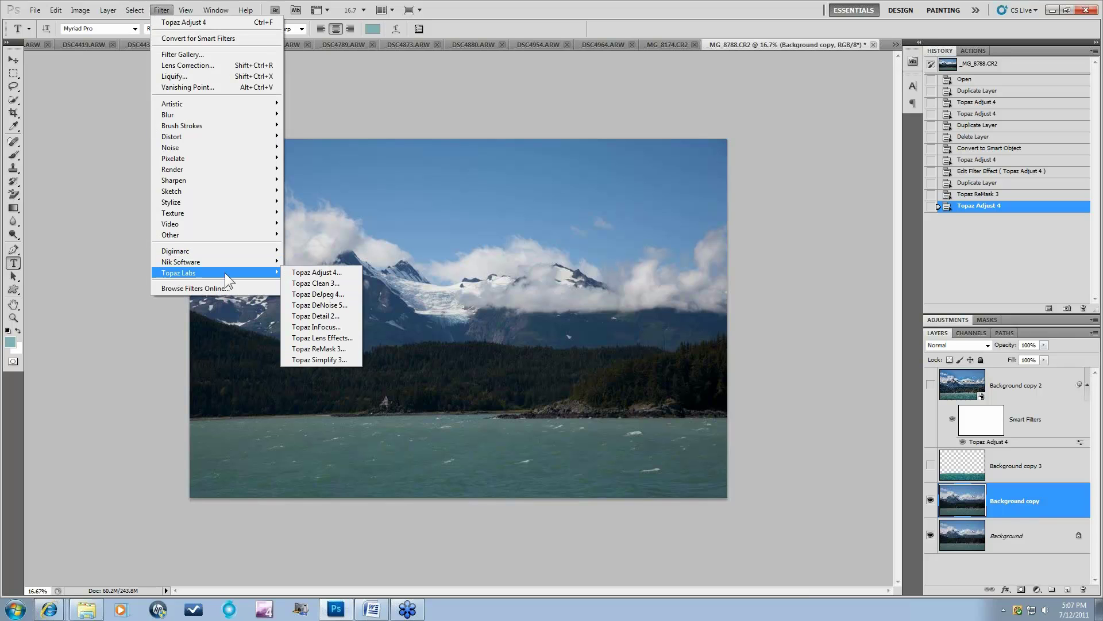
click(305, 269)
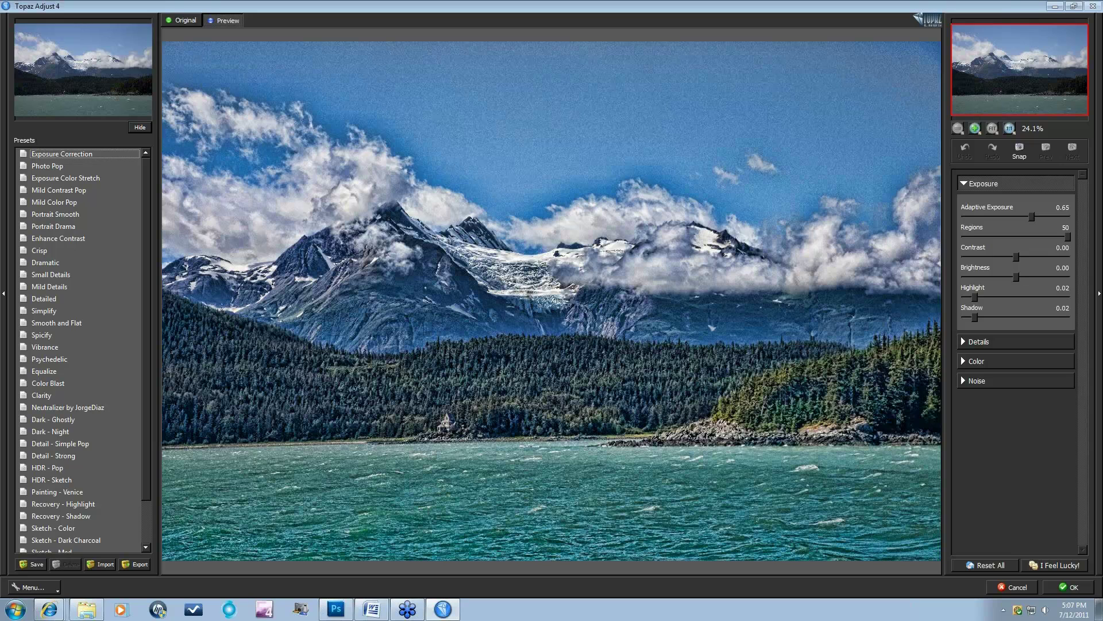
click(1001, 563)
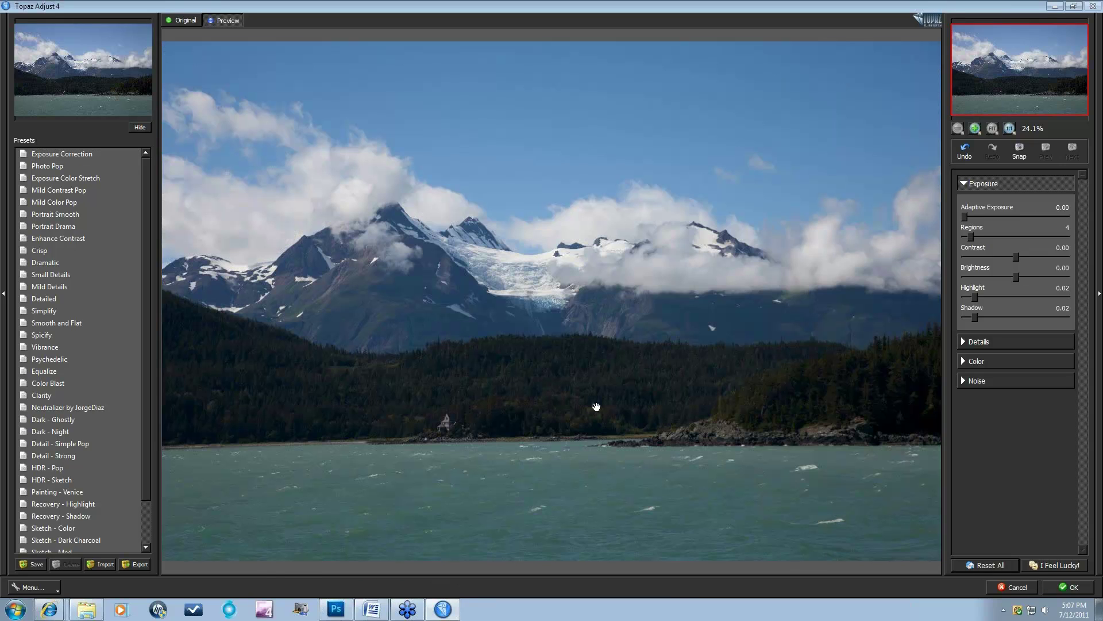
click(50, 357)
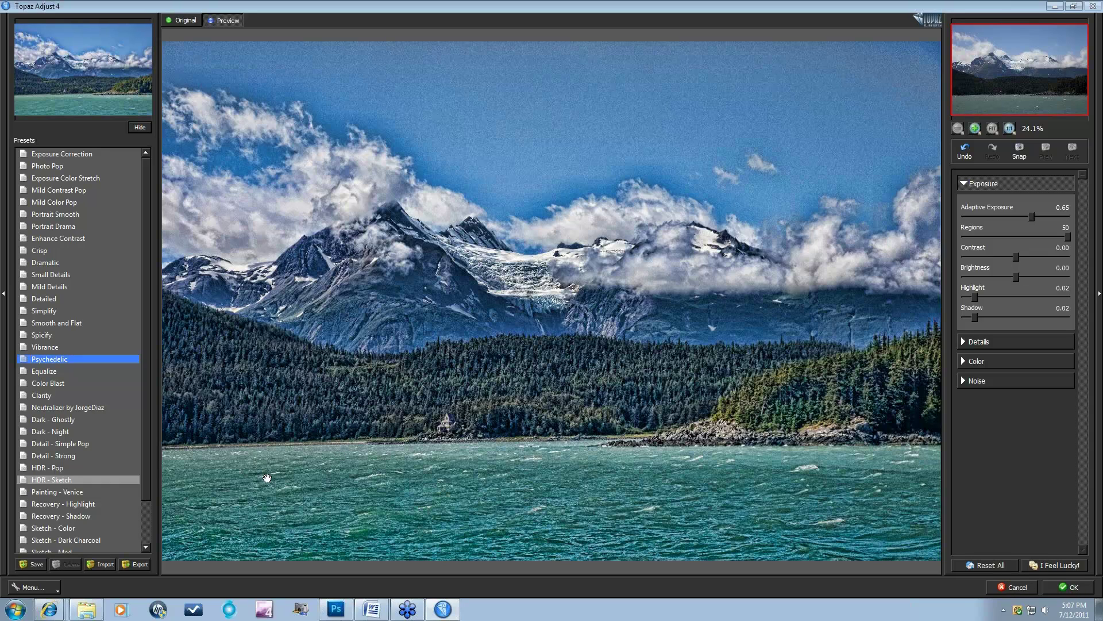
click(1070, 586)
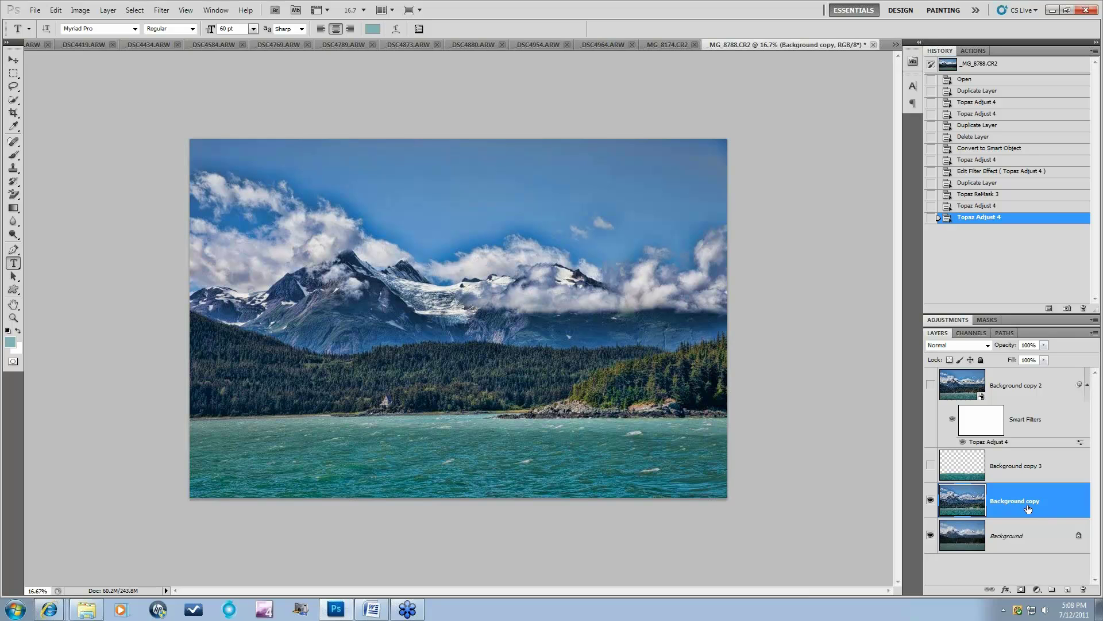
Step: Add a Hide All layer mask to the adjusted Background copy layer
click(108, 9)
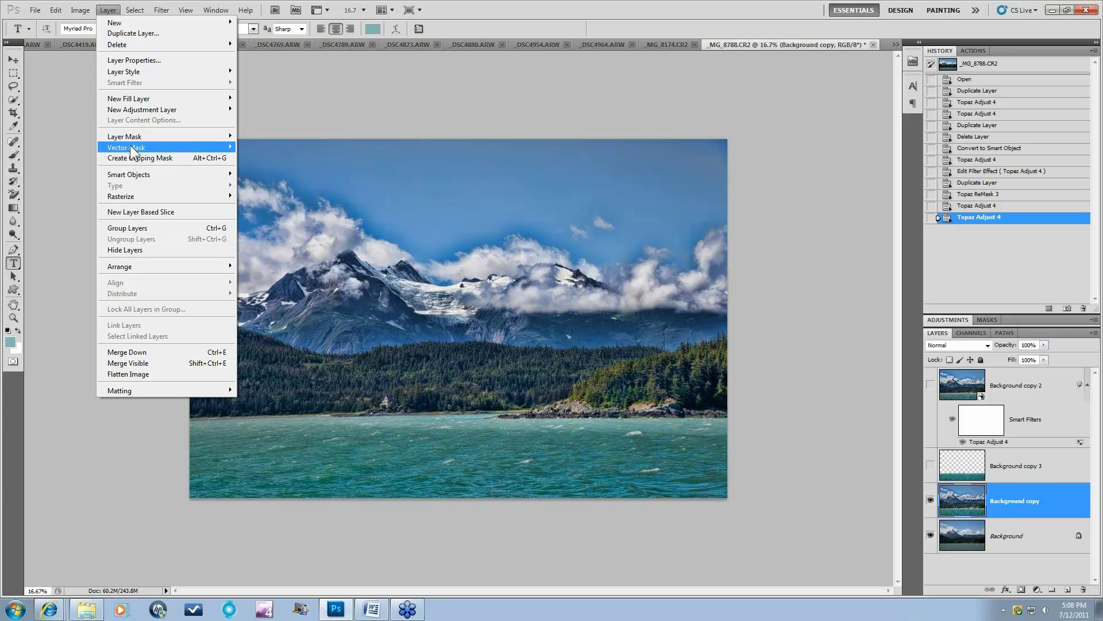
mouse_move(132, 138)
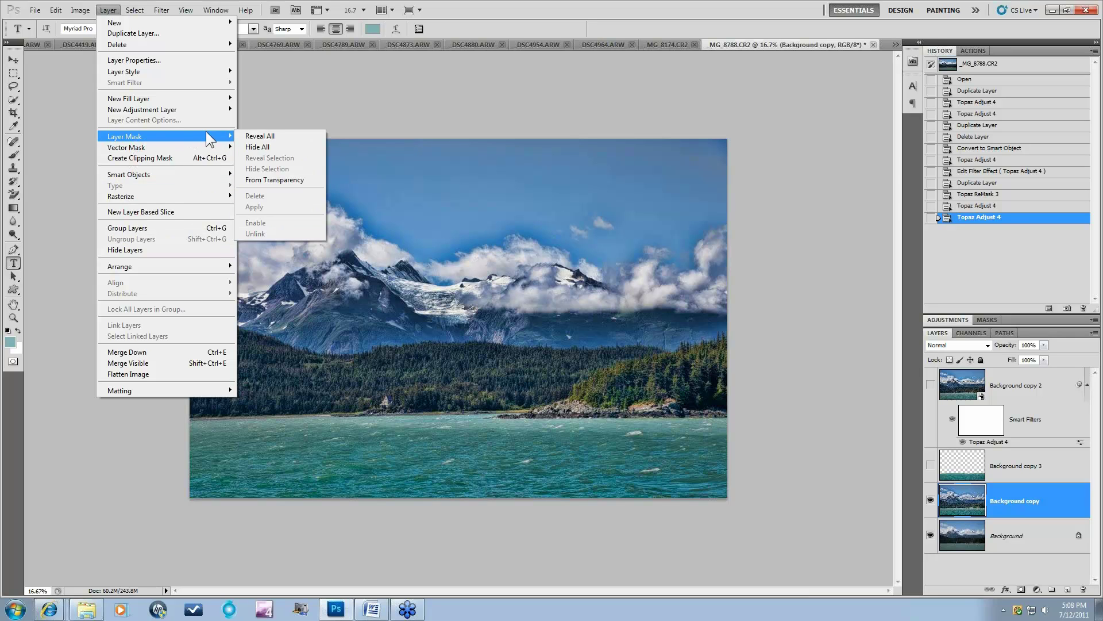
click(255, 148)
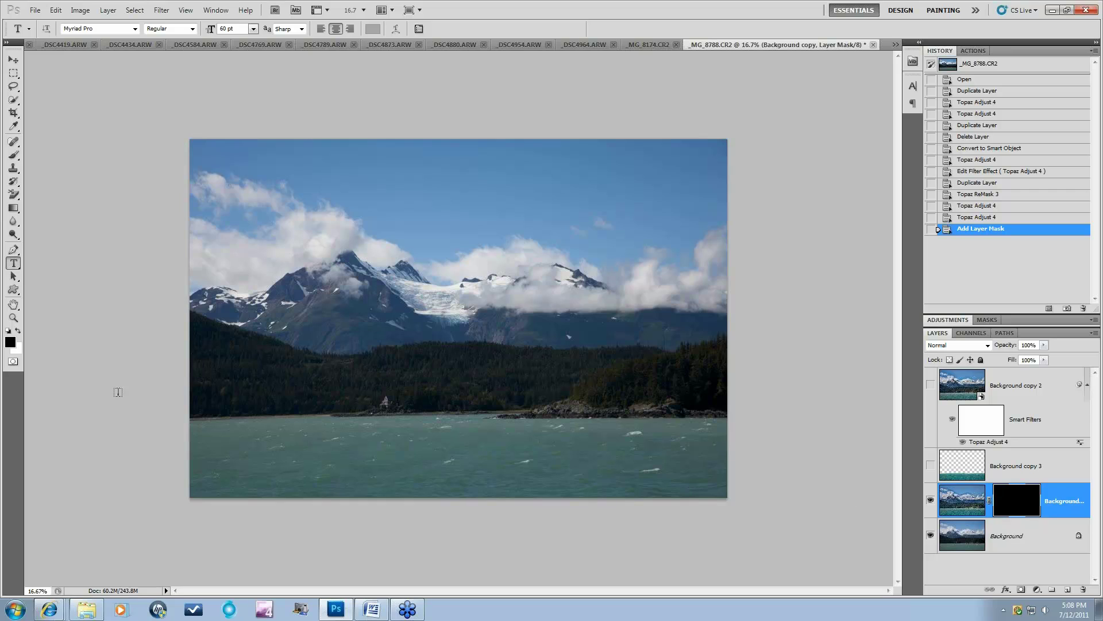
Step: Paint white over the water on the layer mask with a 1200 px brush, and compare the photo with and without that layer
click(18, 331)
click(13, 155)
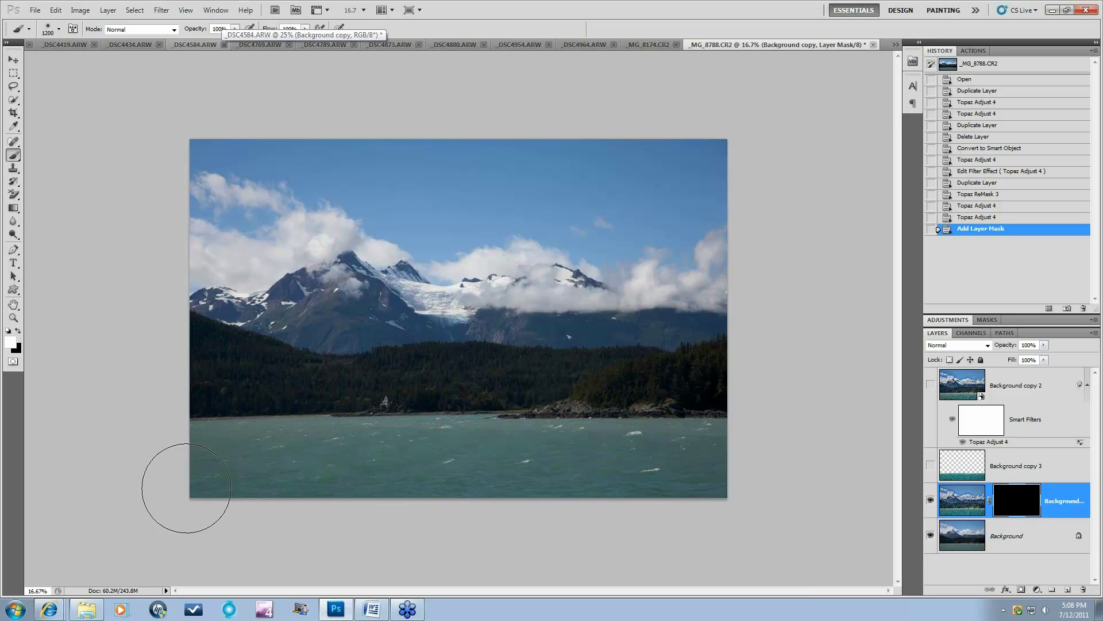
mouse_move(172, 467)
mouse_down()
mouse_move(244, 466)
mouse_move(165, 461)
mouse_move(630, 476)
mouse_move(747, 467)
mouse_move(192, 463)
mouse_up()
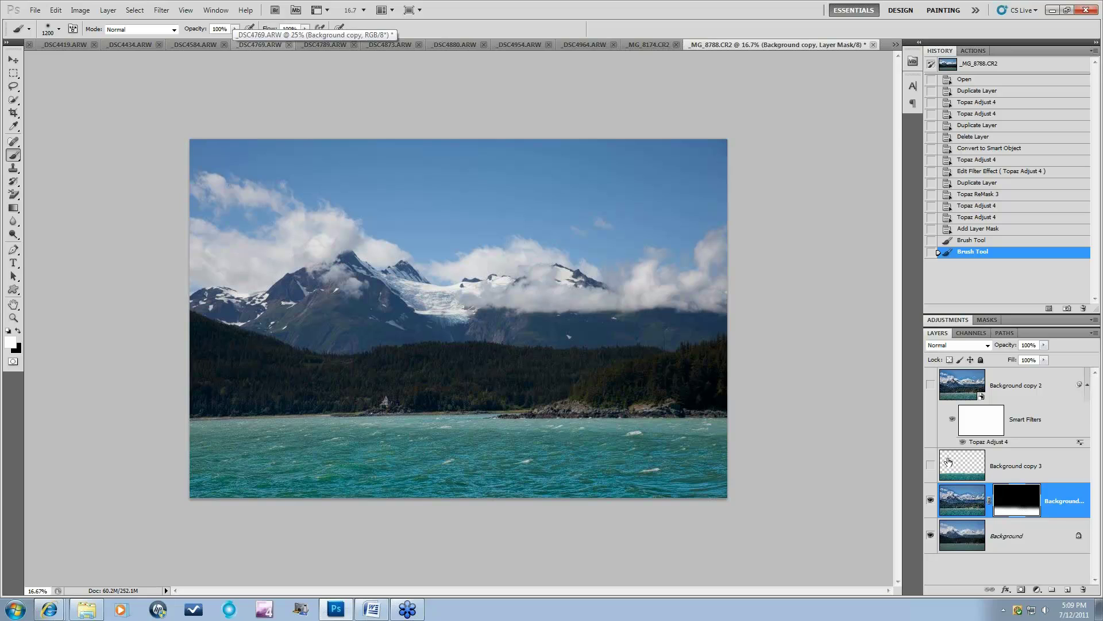
click(931, 503)
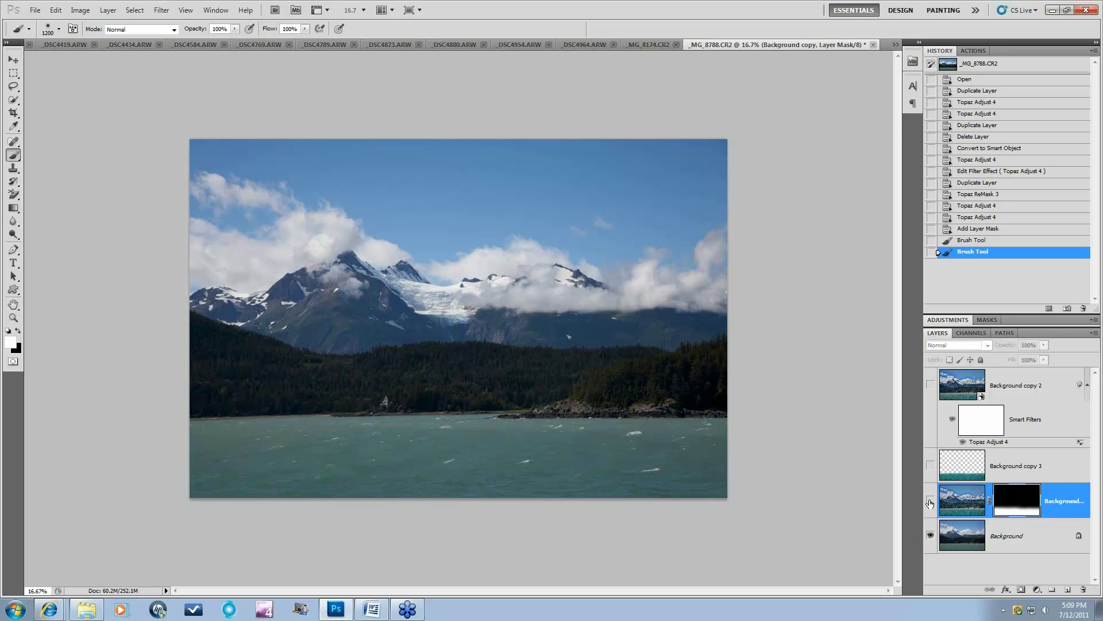
click(930, 502)
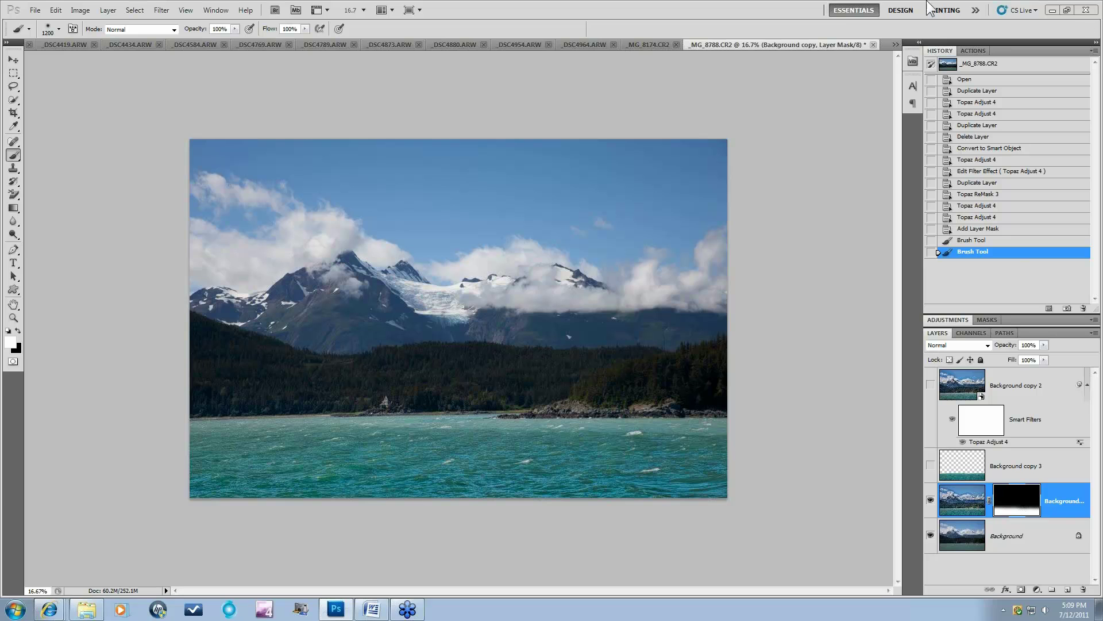
Step: Browse the open photos to _DSC4403.ARW and compare it with and without the adjusted Background copy layer
click(895, 45)
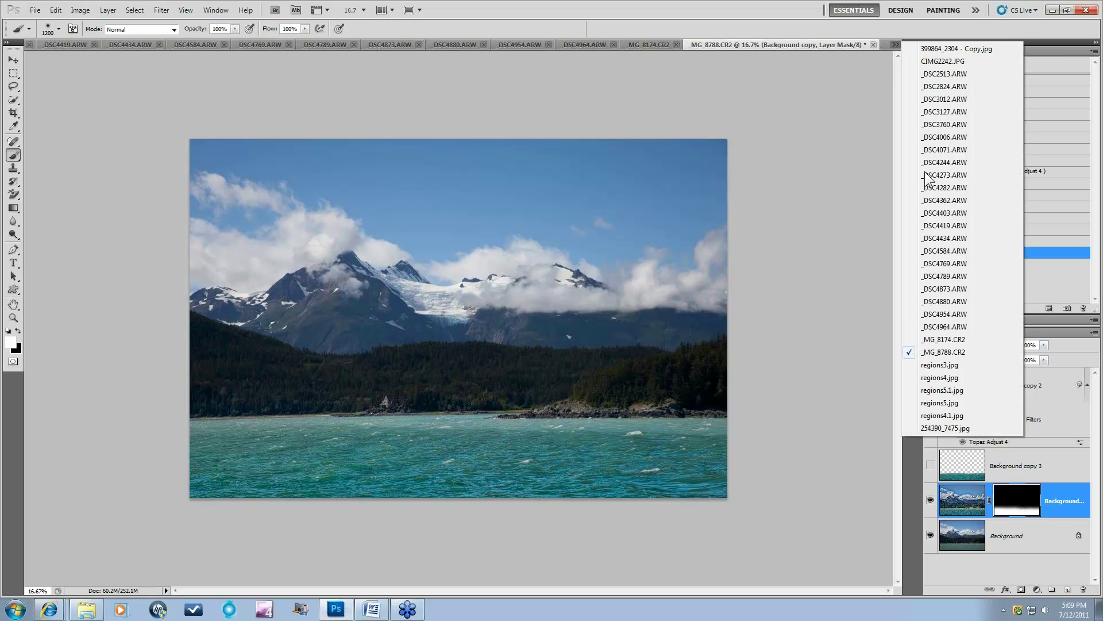
click(944, 326)
click(893, 45)
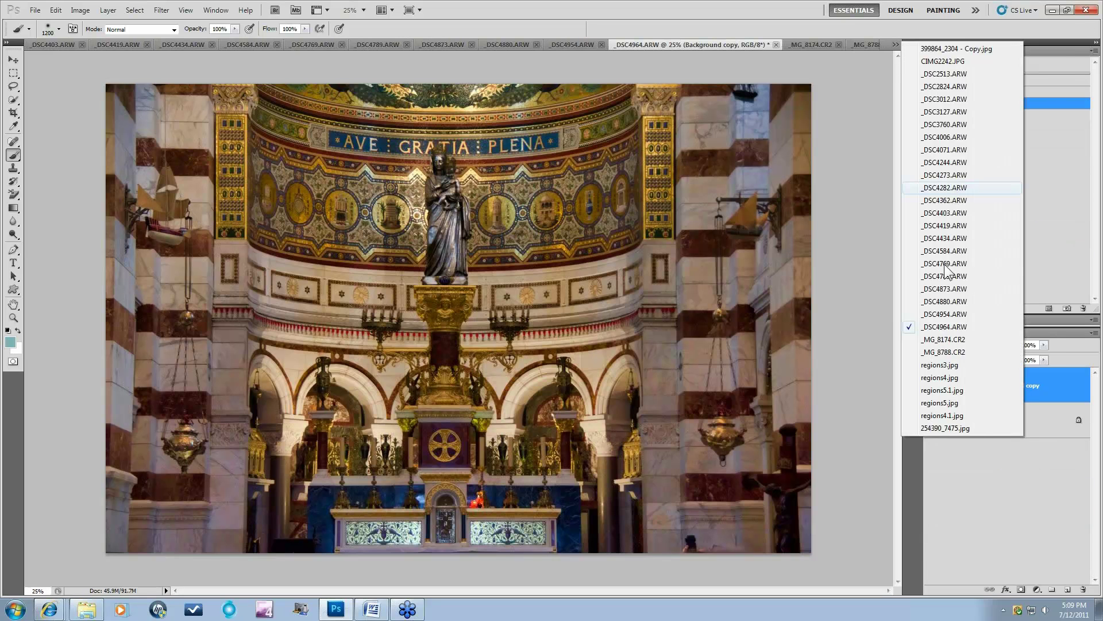
click(944, 263)
click(896, 45)
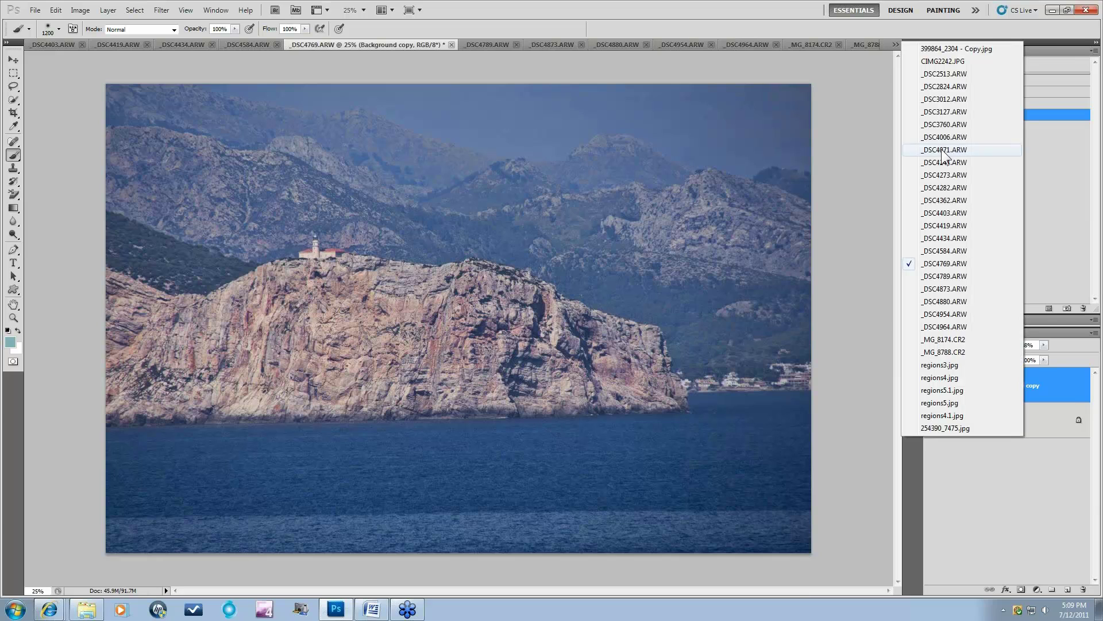
click(937, 206)
click(895, 45)
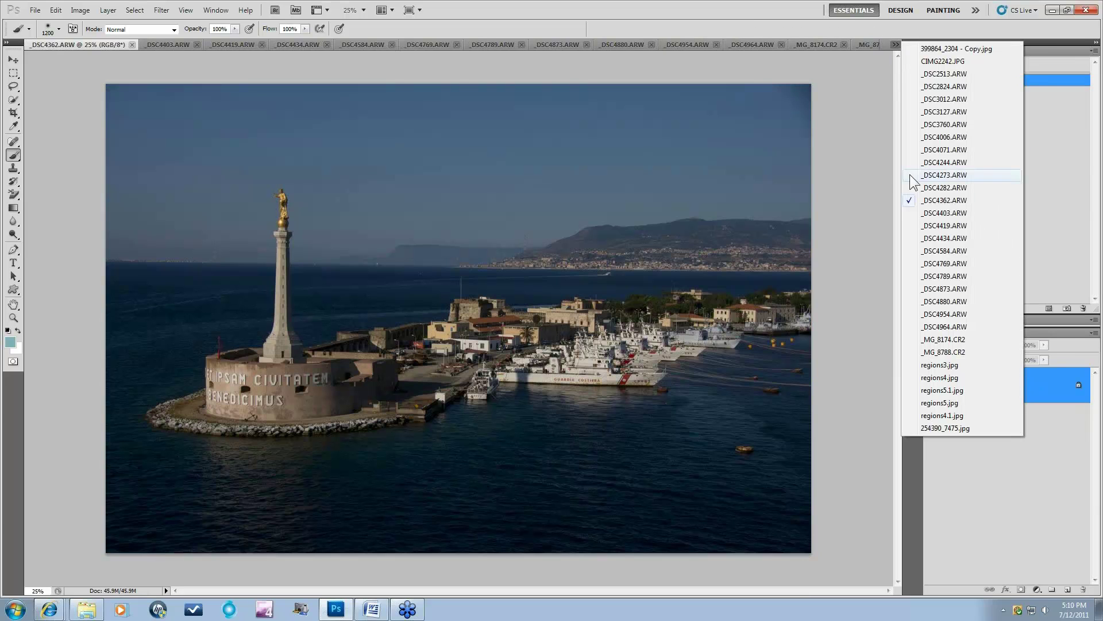
click(942, 213)
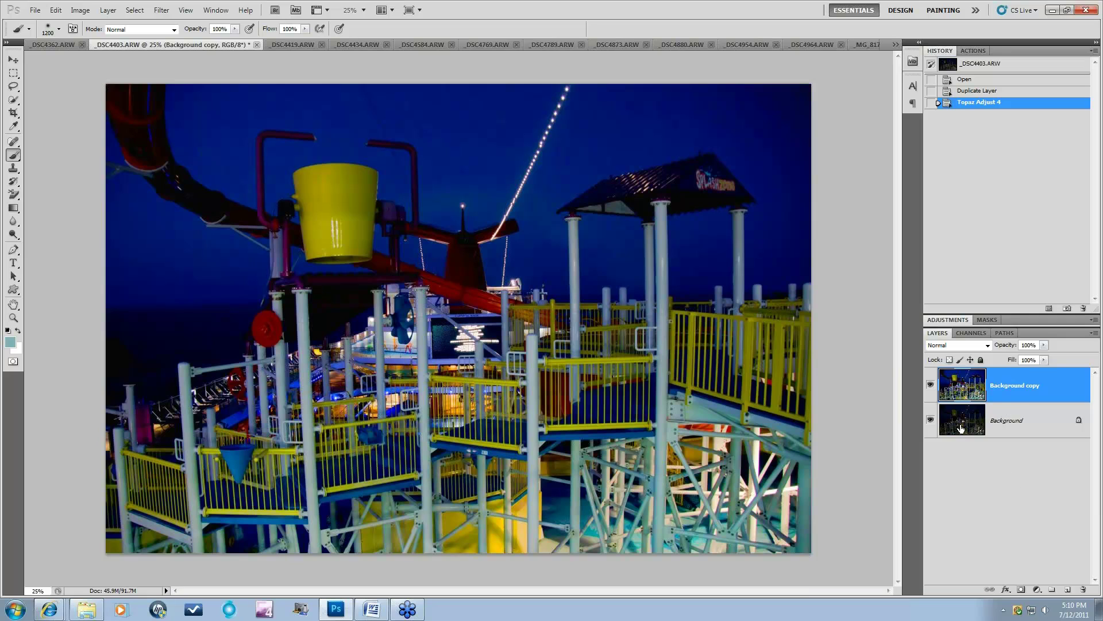
click(930, 385)
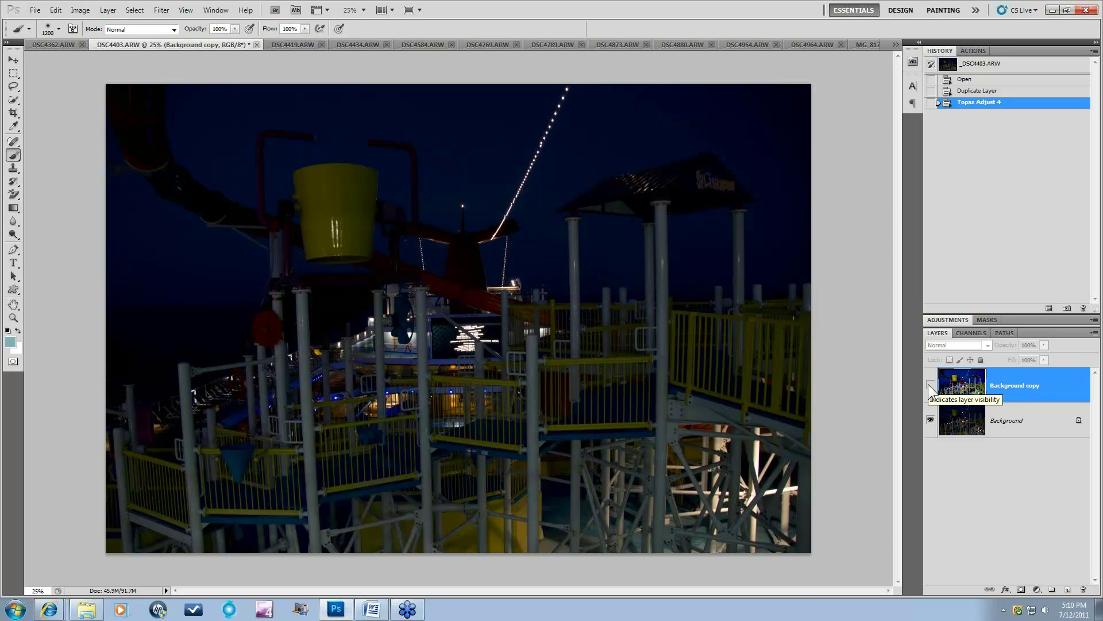
click(929, 385)
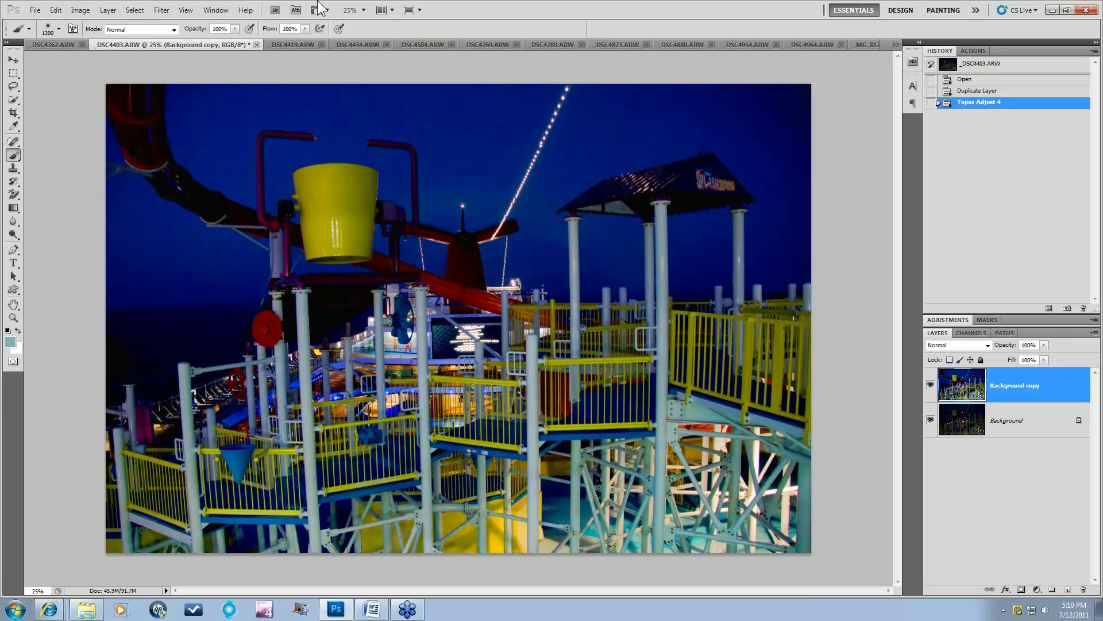
Step: In _DSC4880.ARW, hide the adjusted Background copy layer and duplicate the original Background layer
click(295, 43)
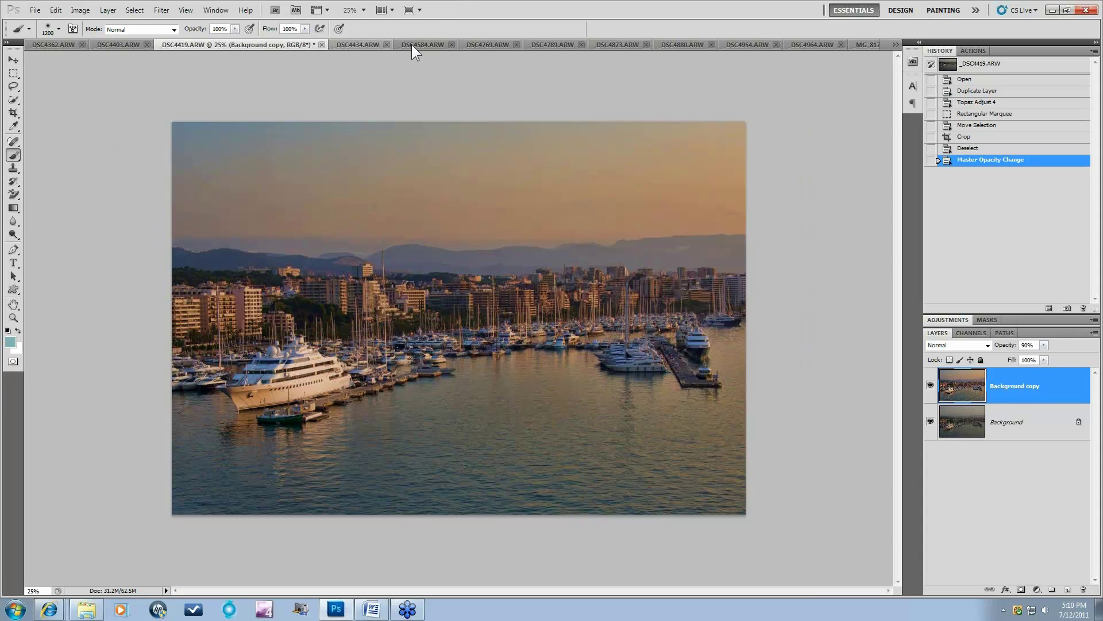
click(688, 42)
click(930, 385)
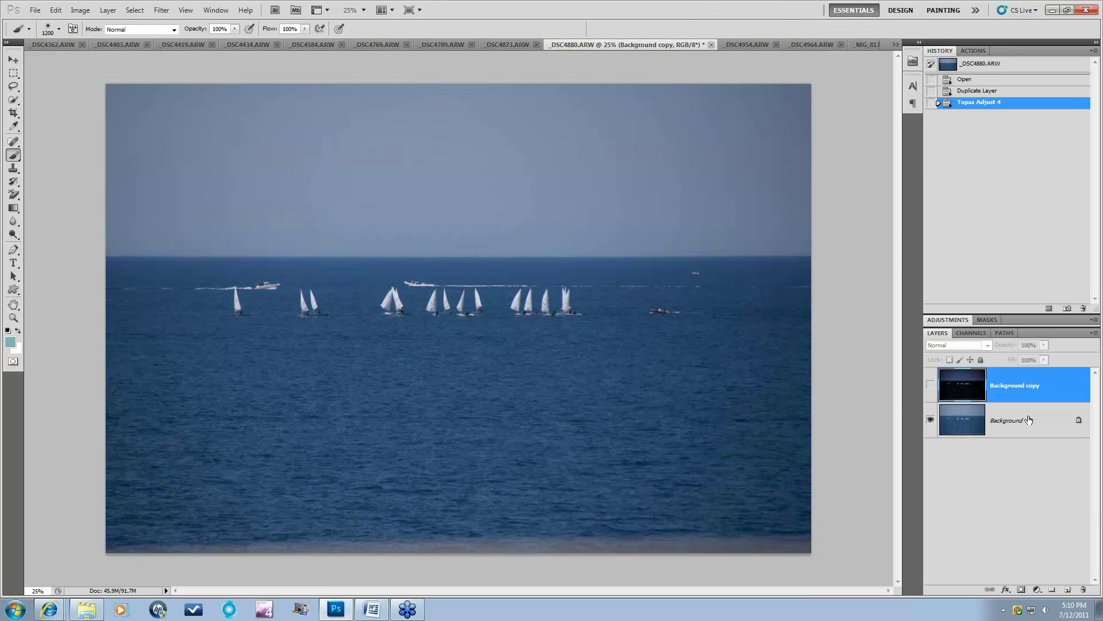
drag(1028, 420, 1067, 589)
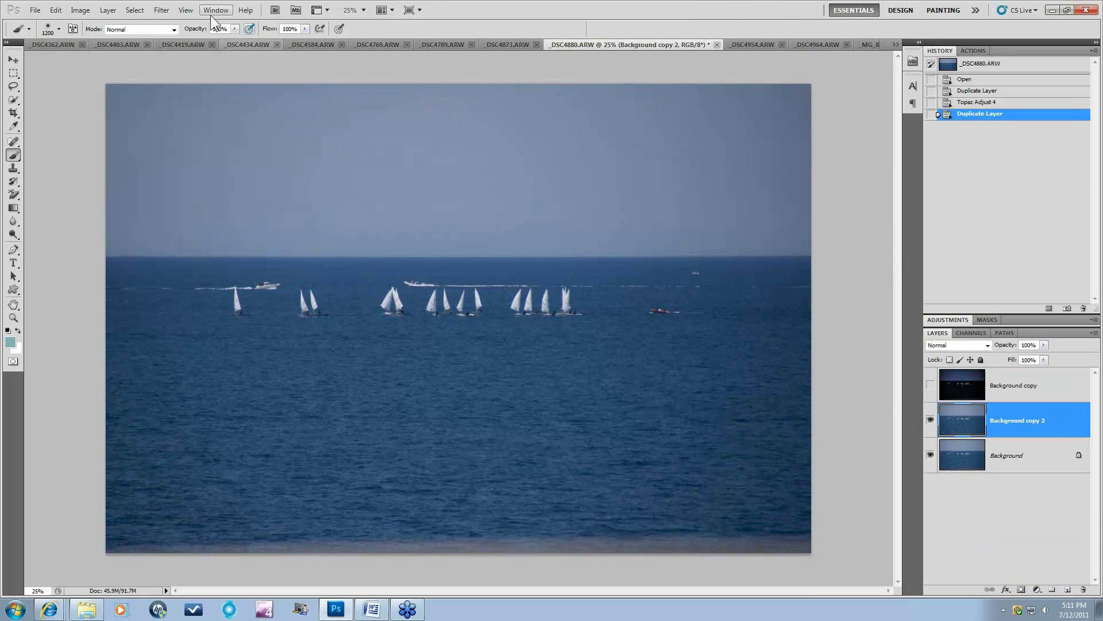
Step: Apply the Topaz Adjust 4 Photo Pop preset to Background copy 2, and compare the photo with and without the effect
click(161, 10)
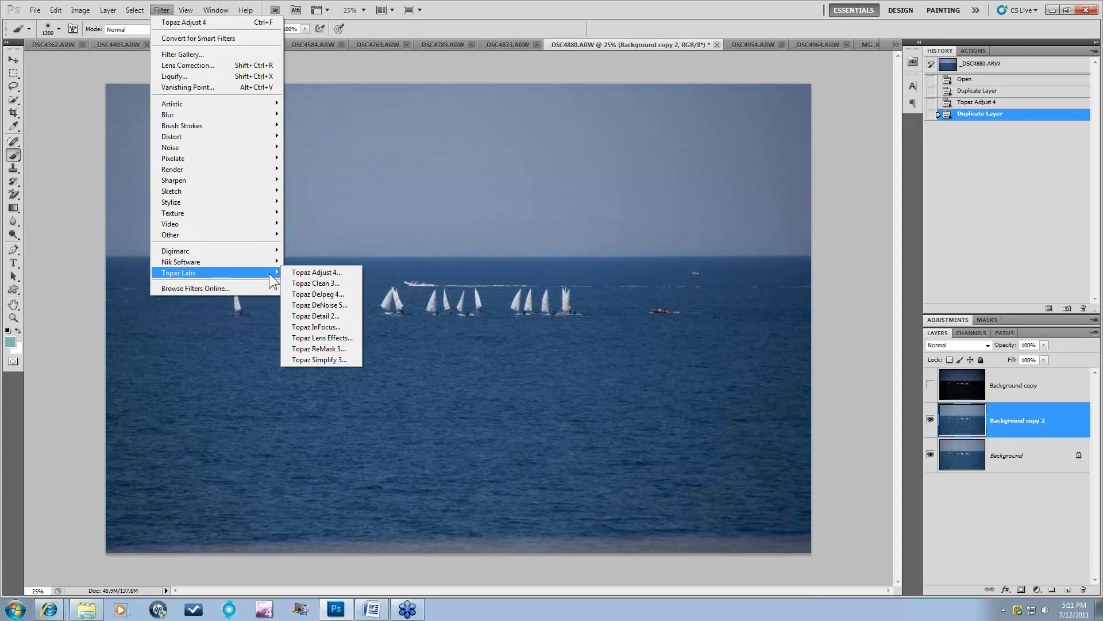
click(301, 274)
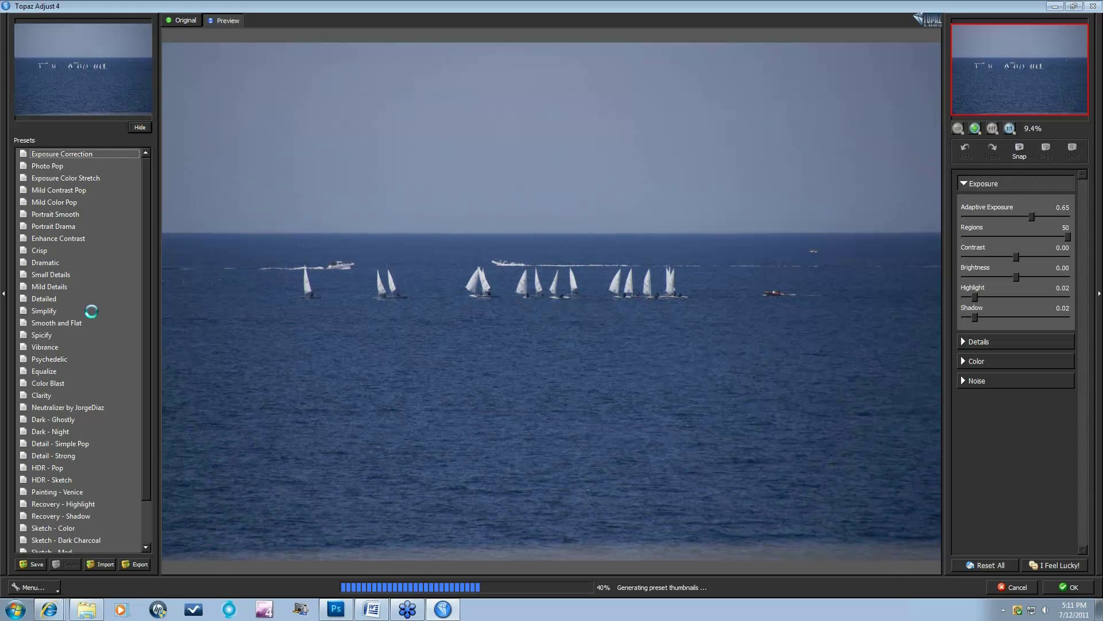
click(59, 168)
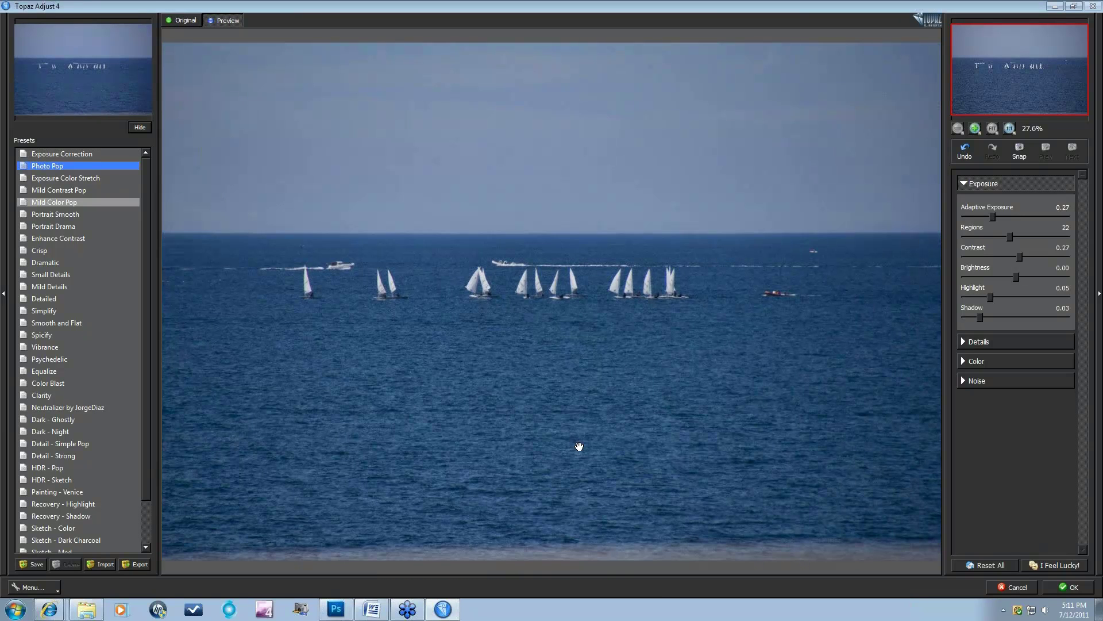
click(580, 446)
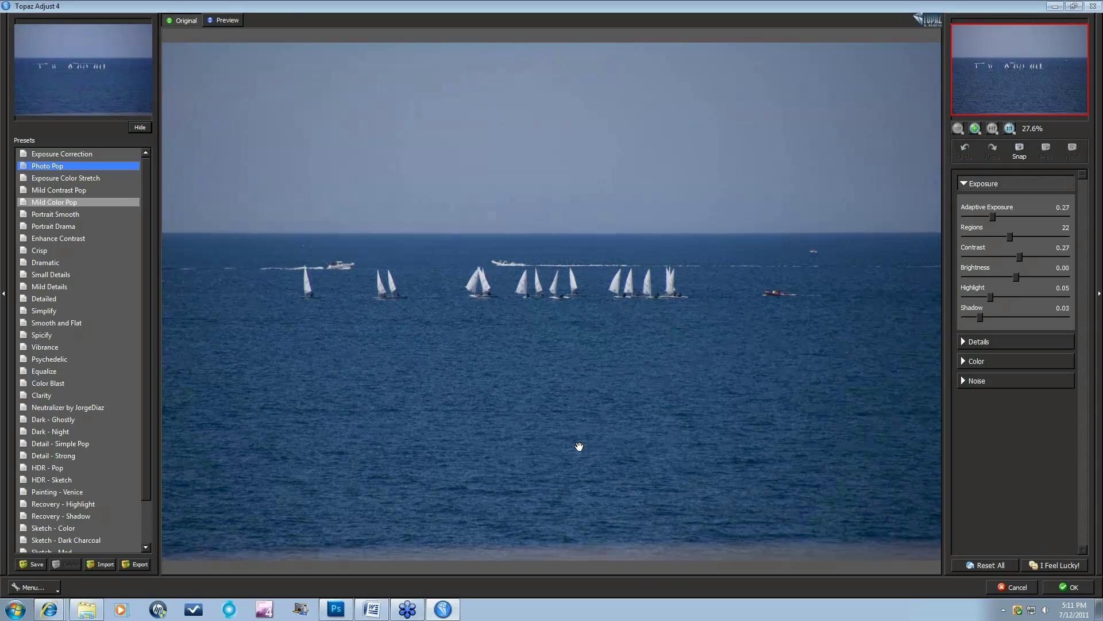
click(580, 447)
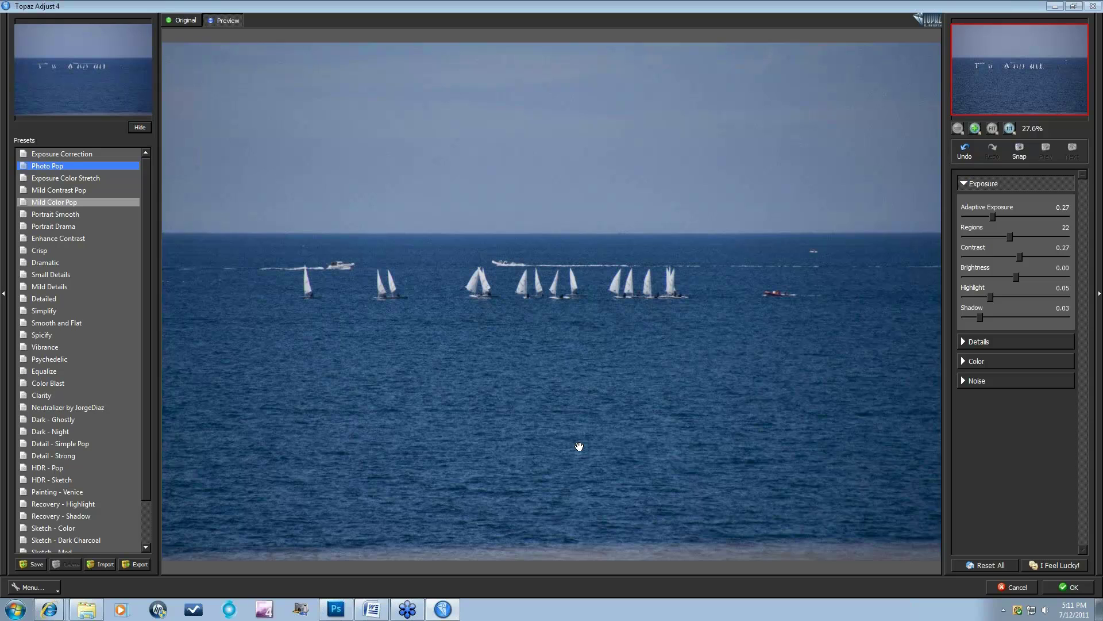
click(579, 446)
click(579, 447)
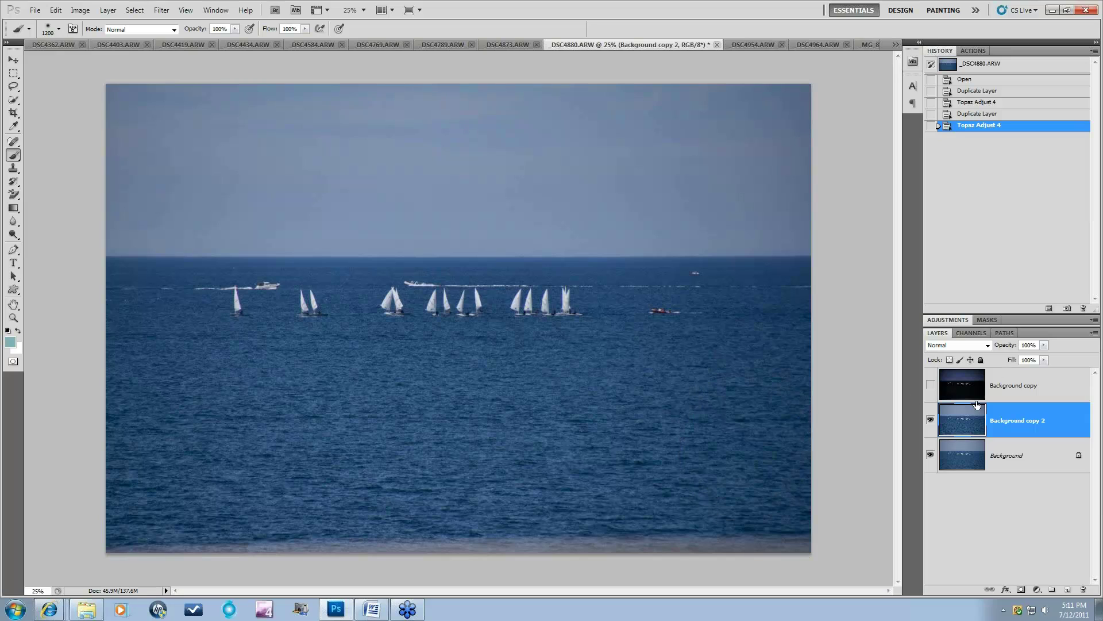
click(931, 422)
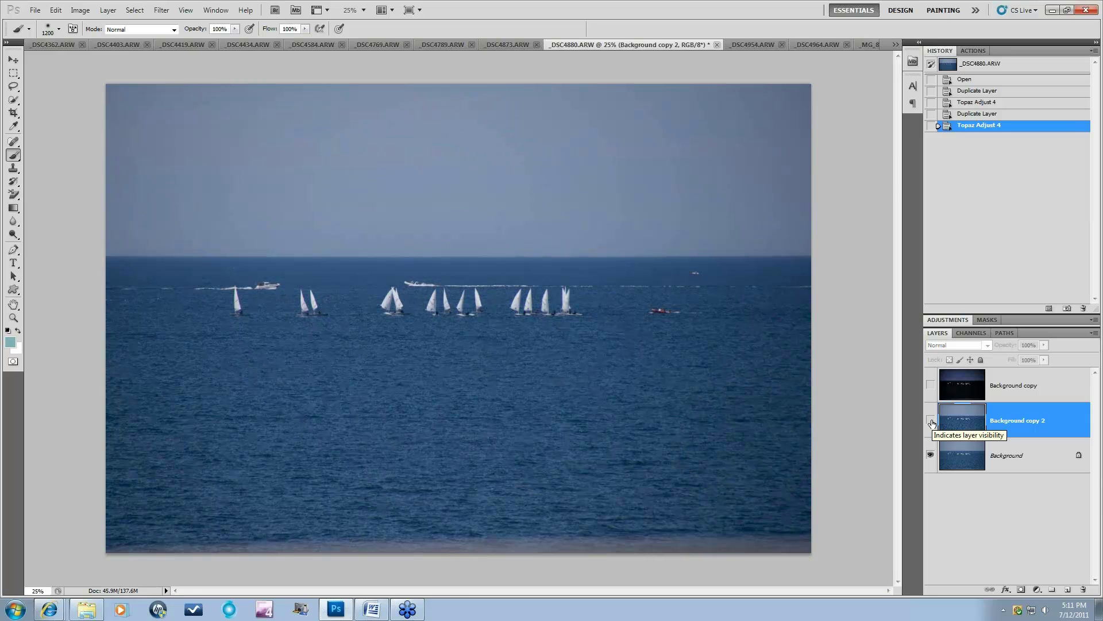
click(931, 422)
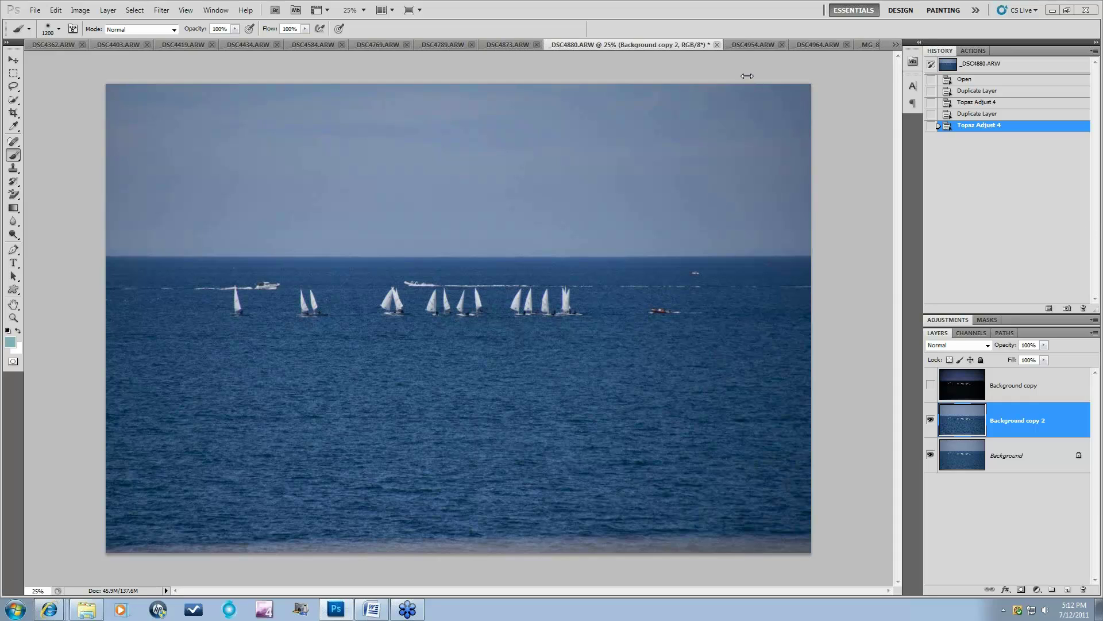
Step: Switch to the _DSC4954.ARW photo and reduce the brush size to 300 px
click(752, 43)
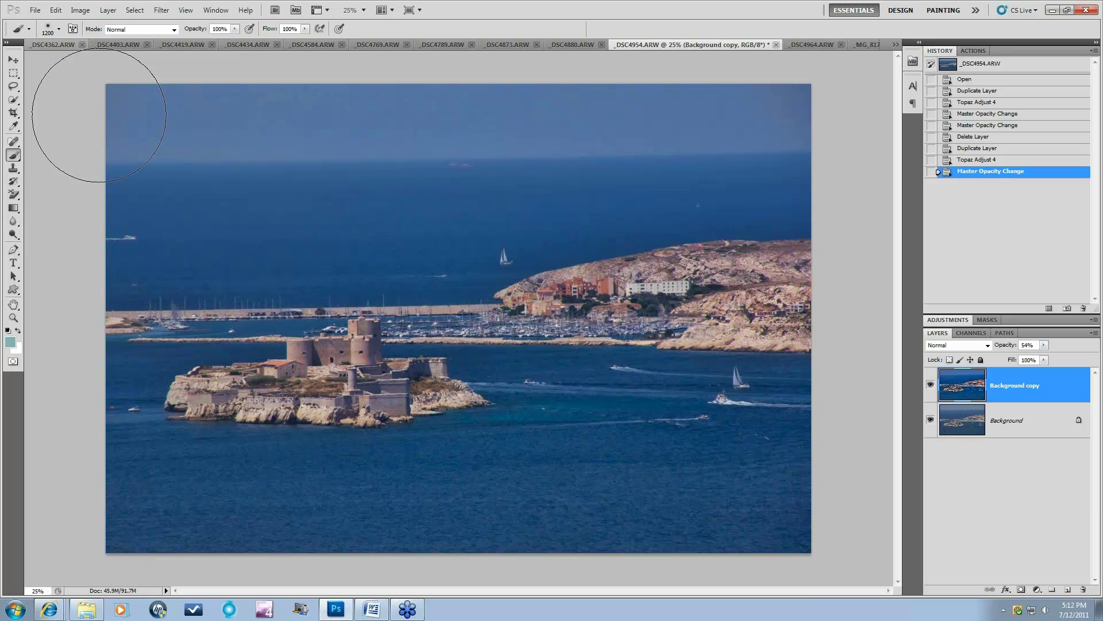
key(bracketleft)
key(bracketleft)
key(bracketleft)
key(bracketleft)
key(bracketleft)
key(bracketleft)
key(bracketleft)
key(bracketleft)
Step: View _DSC4964.ARW, return to _DSC4954.ARW, and compare the island photo with and without its Background copy layer
click(811, 46)
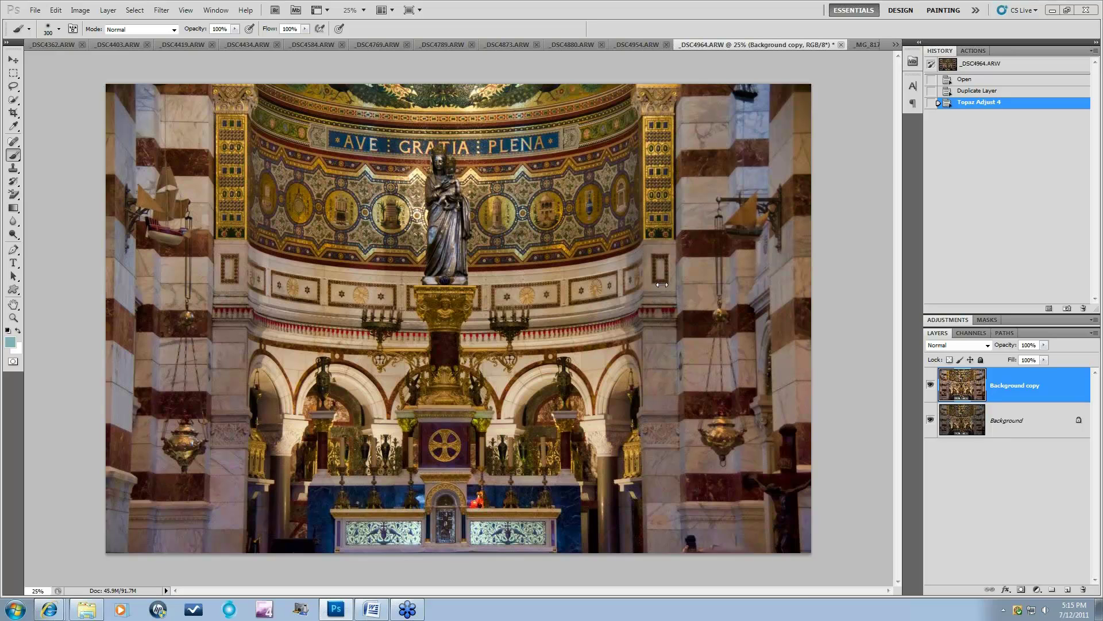
click(642, 45)
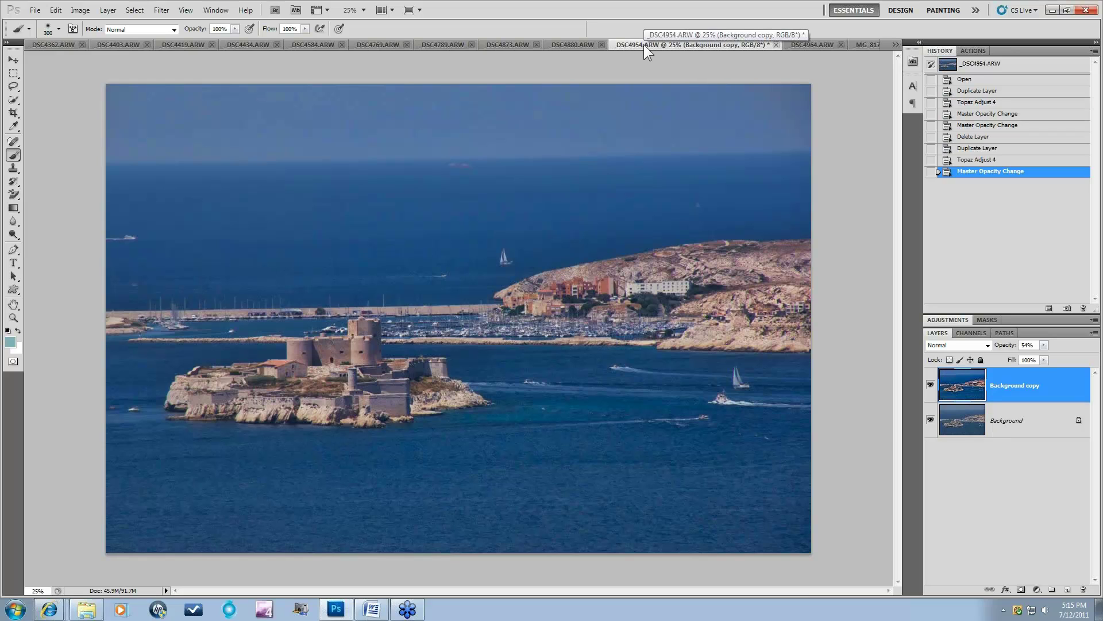
click(930, 387)
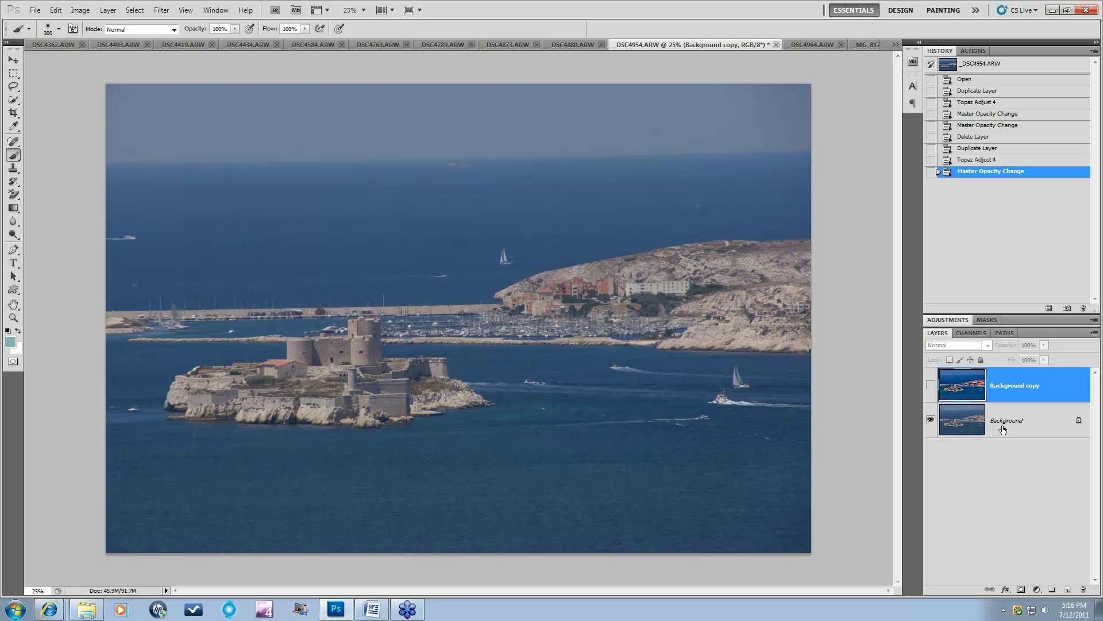
click(931, 384)
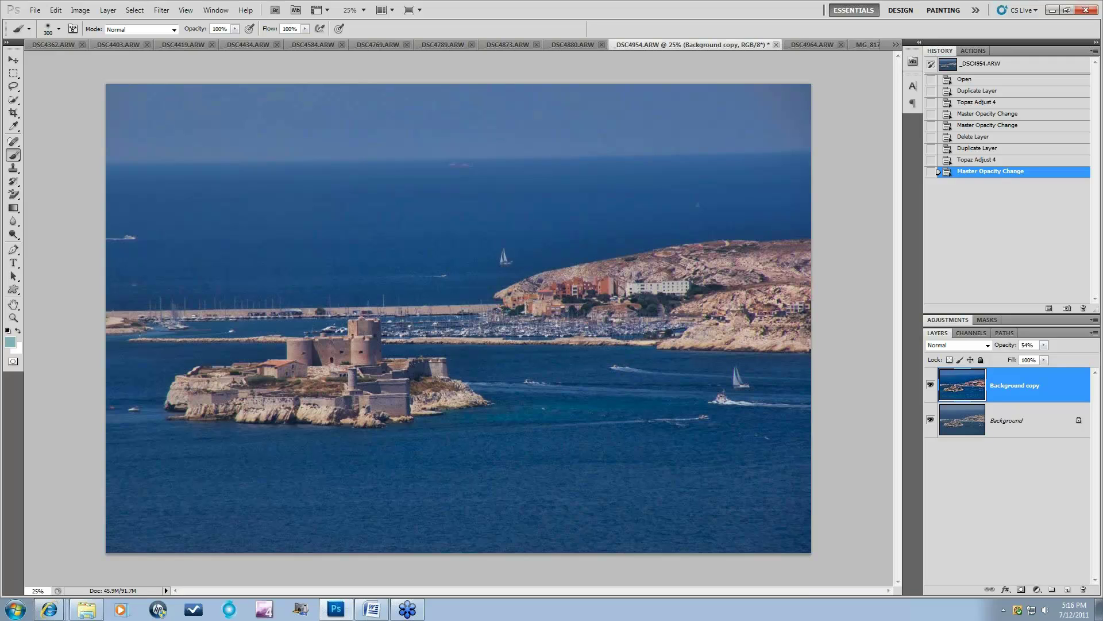
Step: Hide the adjusted Background copy layer in _DSC4954.ARW and duplicate the original Background layer
click(1017, 414)
click(930, 383)
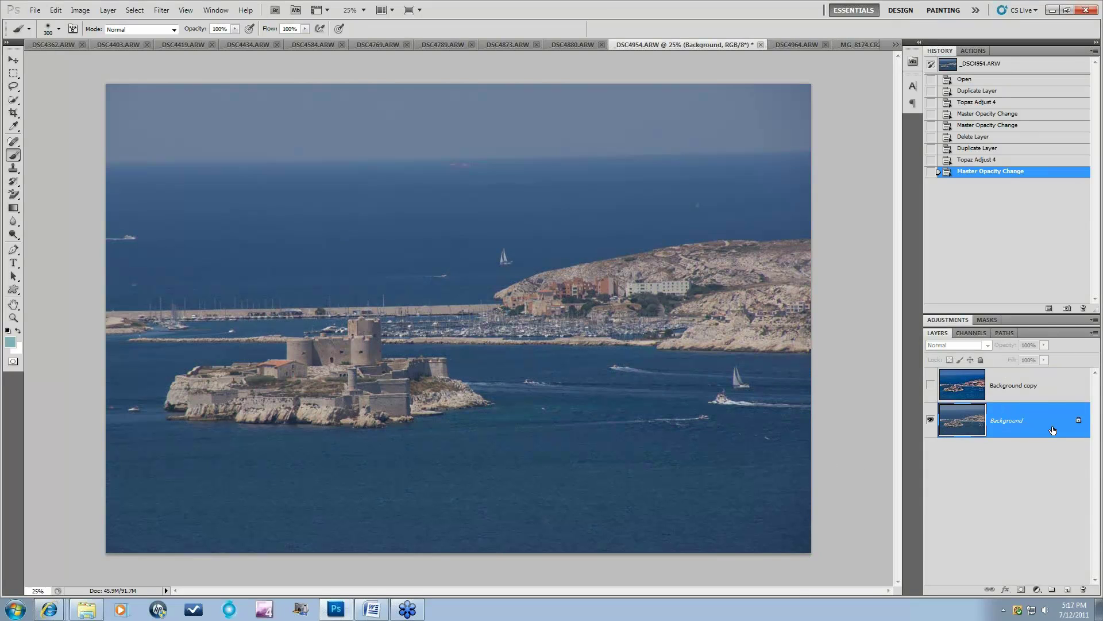
drag(1014, 420, 1068, 590)
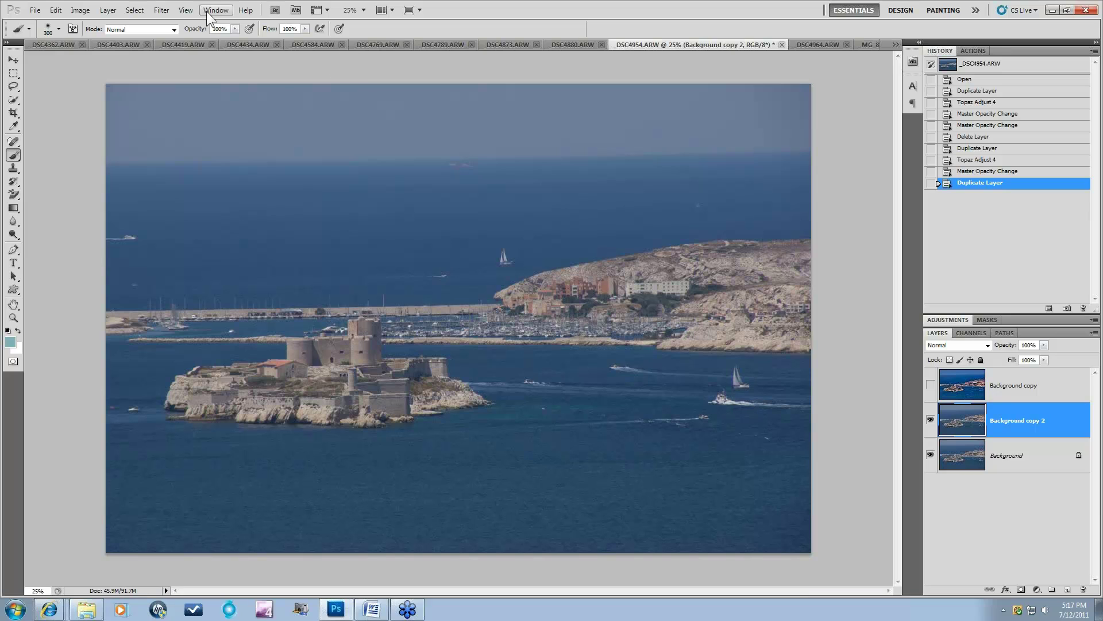
Step: Open Topaz Adjust 4 on Background copy 2, set Adaptive Exposure to 0.73, and inspect the sky at 100%
click(161, 10)
mouse_move(169, 275)
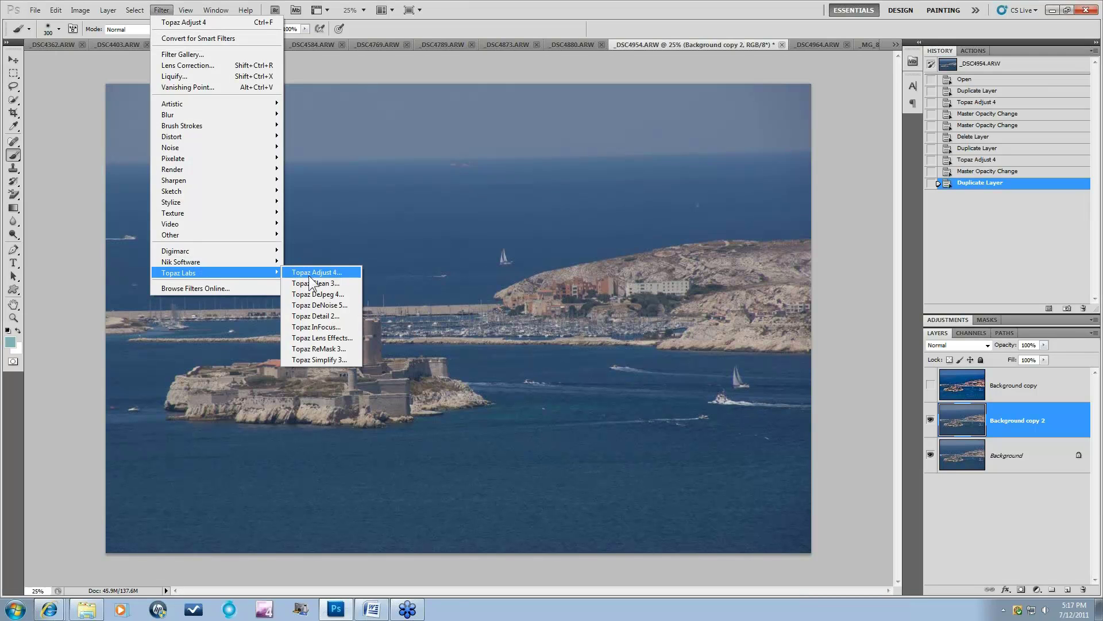
click(316, 272)
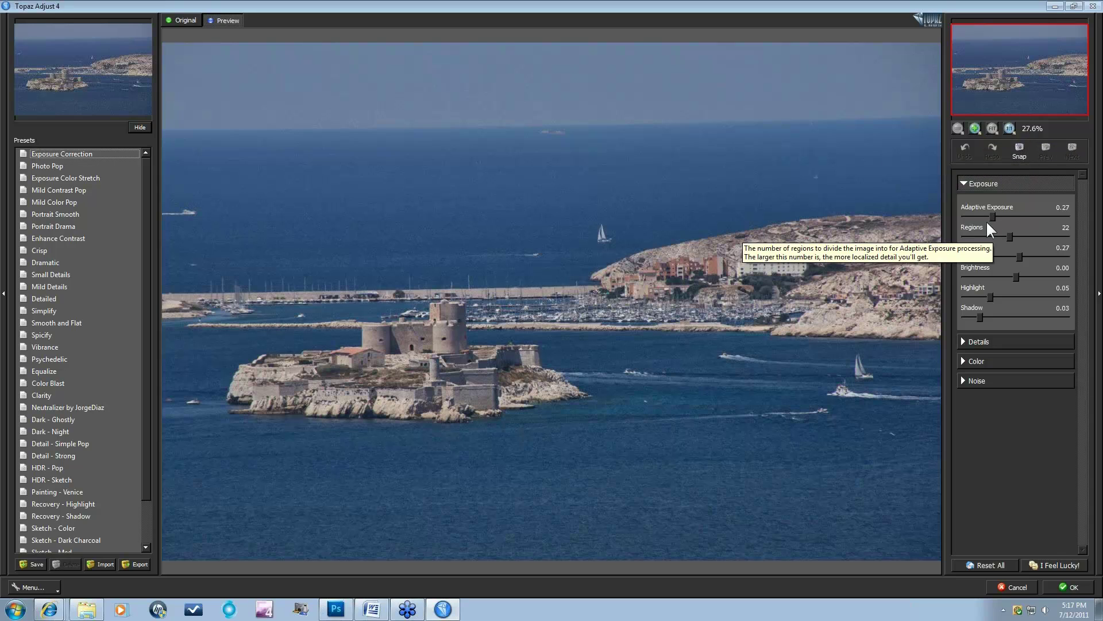
drag(991, 217, 1040, 219)
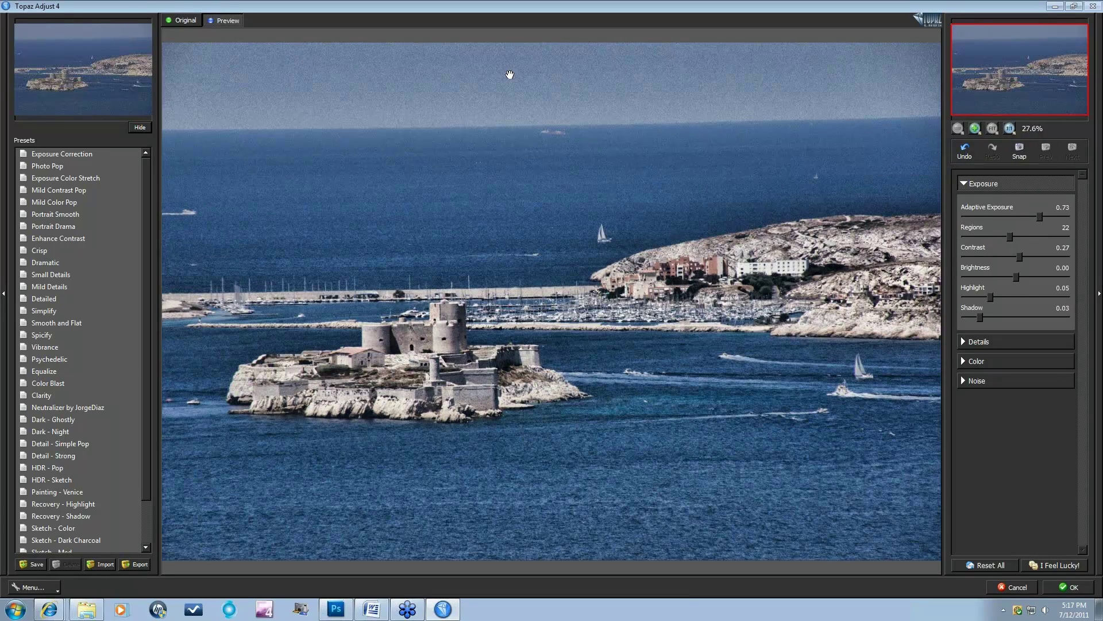
click(1009, 127)
drag(1012, 68, 1017, 43)
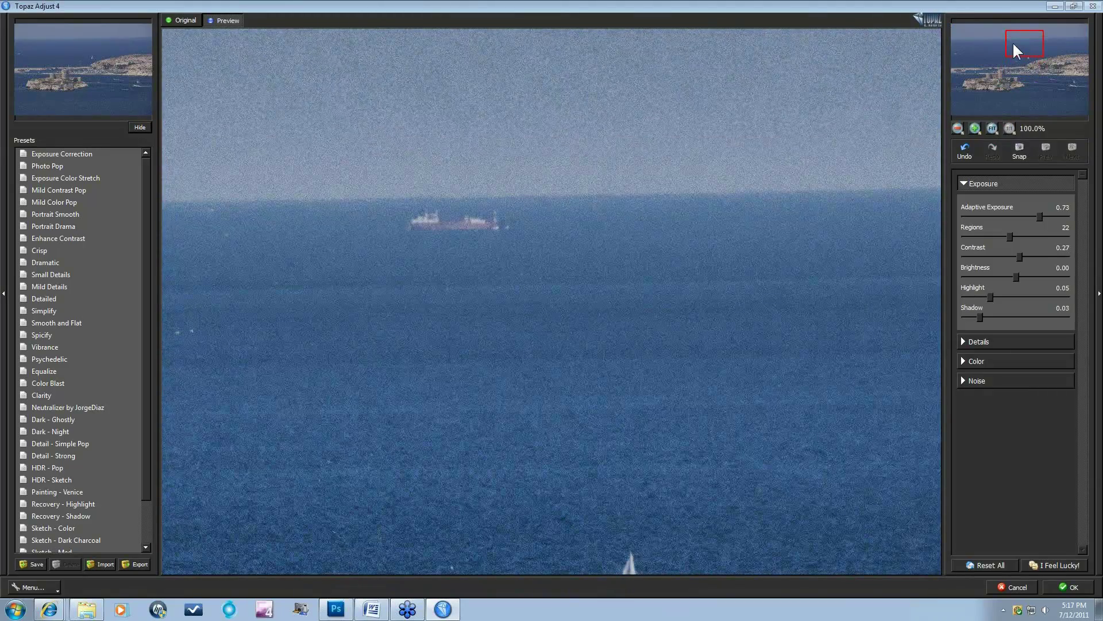
scroll(1013, 43, down, 3)
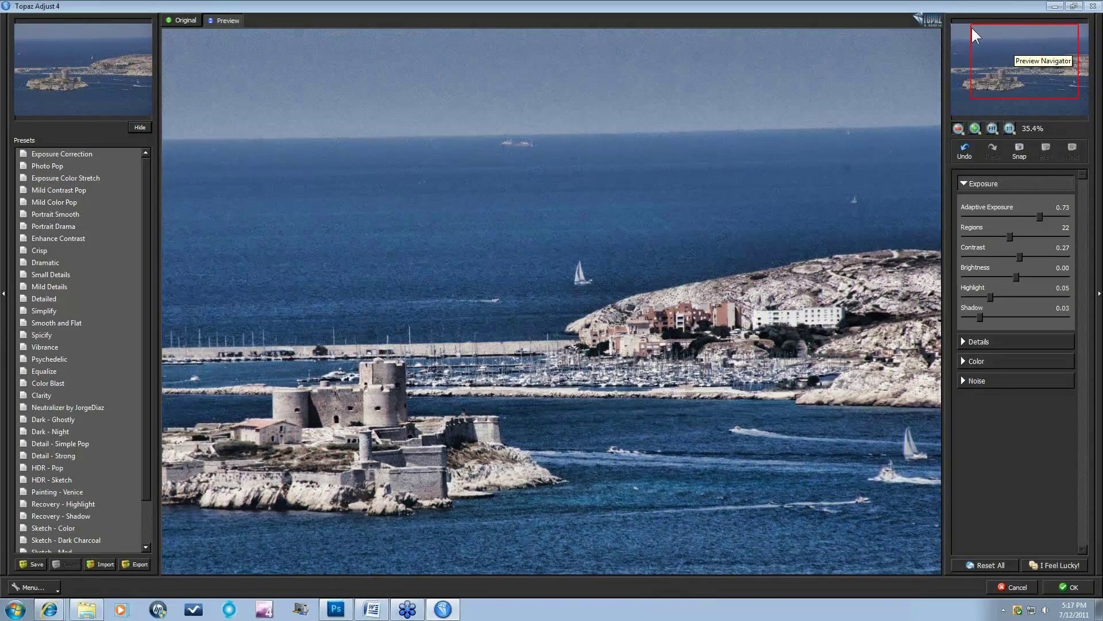
scroll(971, 26, down, 1)
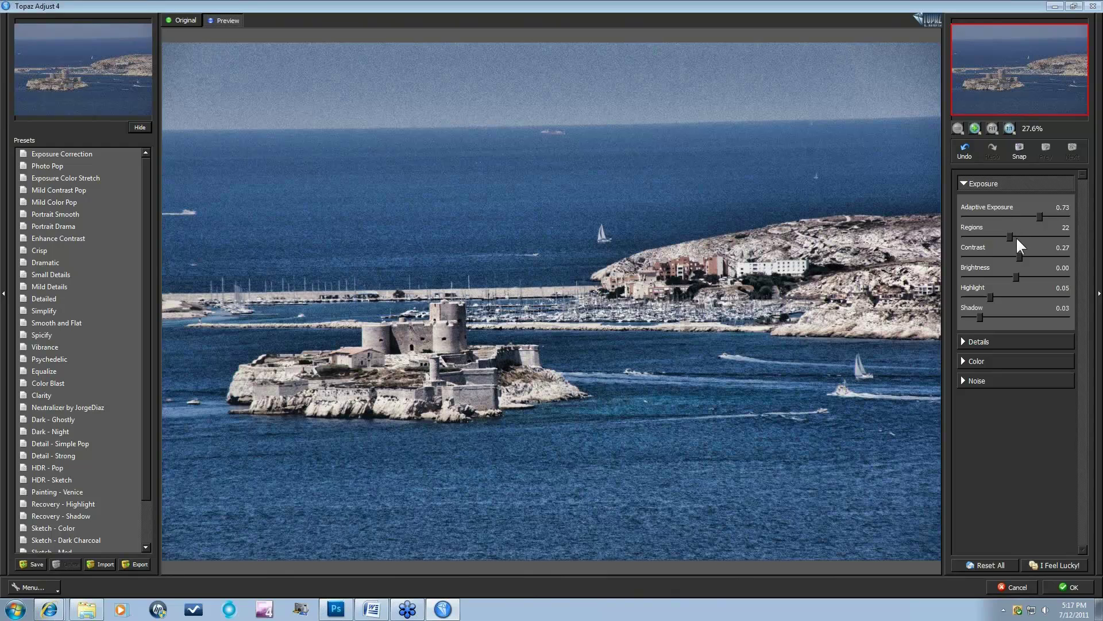
Step: Snapshot the current settings, set Regions to 4, Contrast to -2.89, Brightness to 2.04 and Highlight to 0.19, and expand the Details settings
click(1019, 147)
drag(1011, 234, 984, 236)
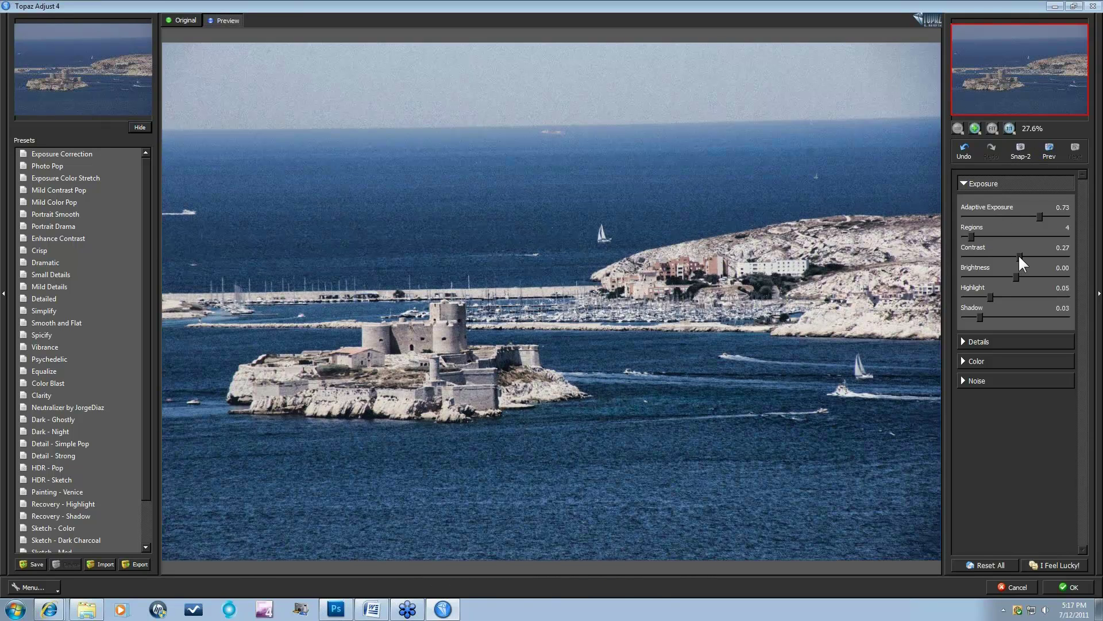
drag(1020, 256, 979, 256)
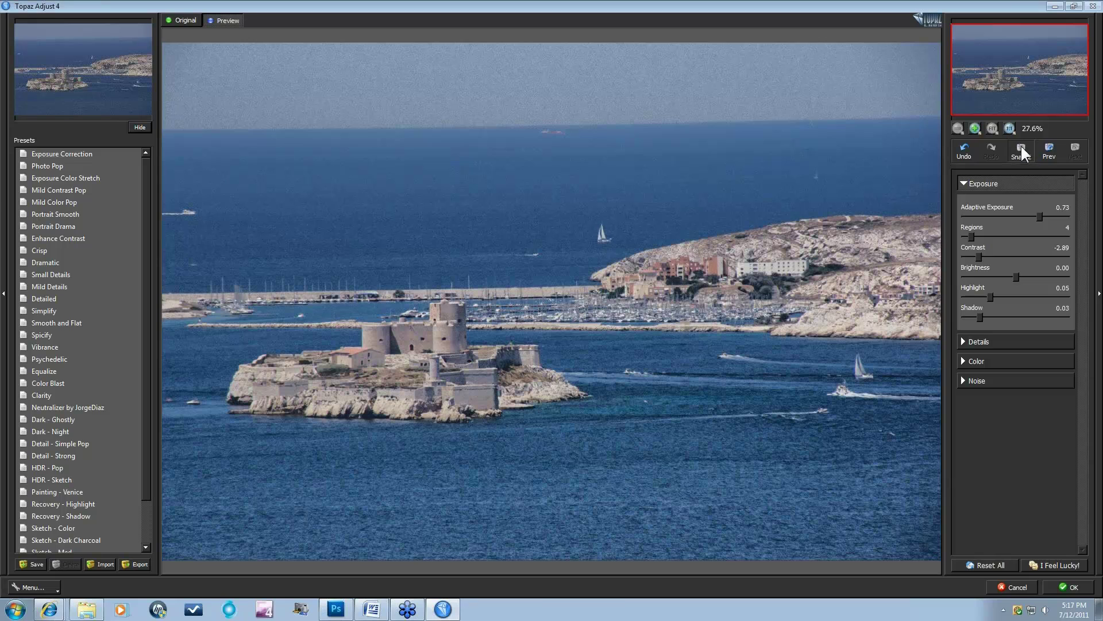
drag(1014, 277, 964, 297)
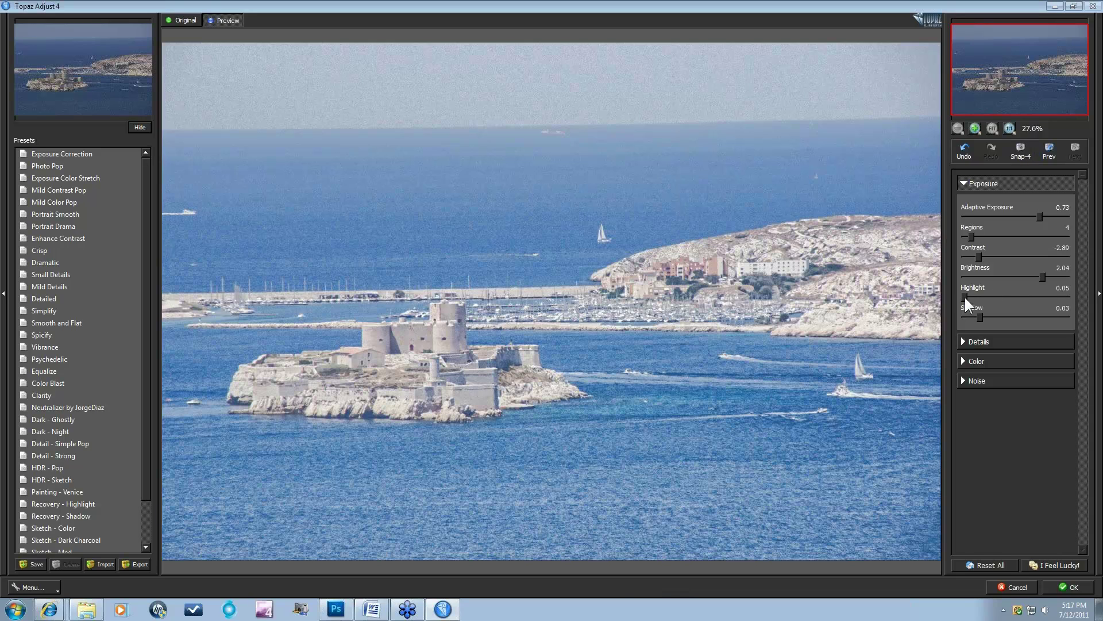
drag(964, 298, 1057, 298)
click(966, 343)
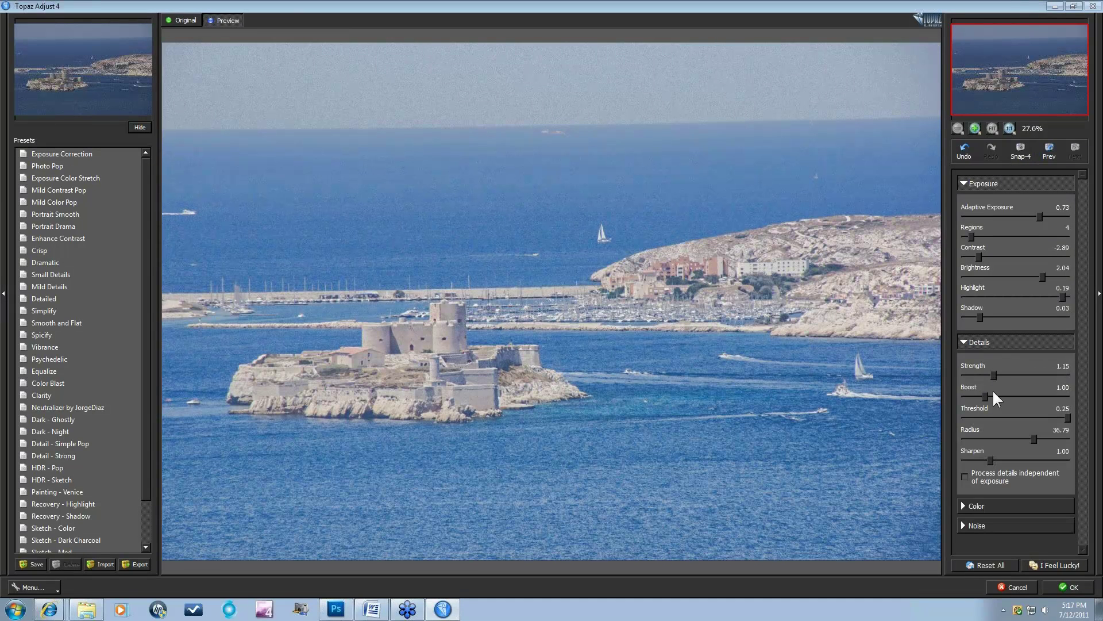
Step: Set the Color settings' Adaptive Saturation to 0.86, snapshot the result, and compare it with the earlier snapshots, ending on the second one
click(969, 506)
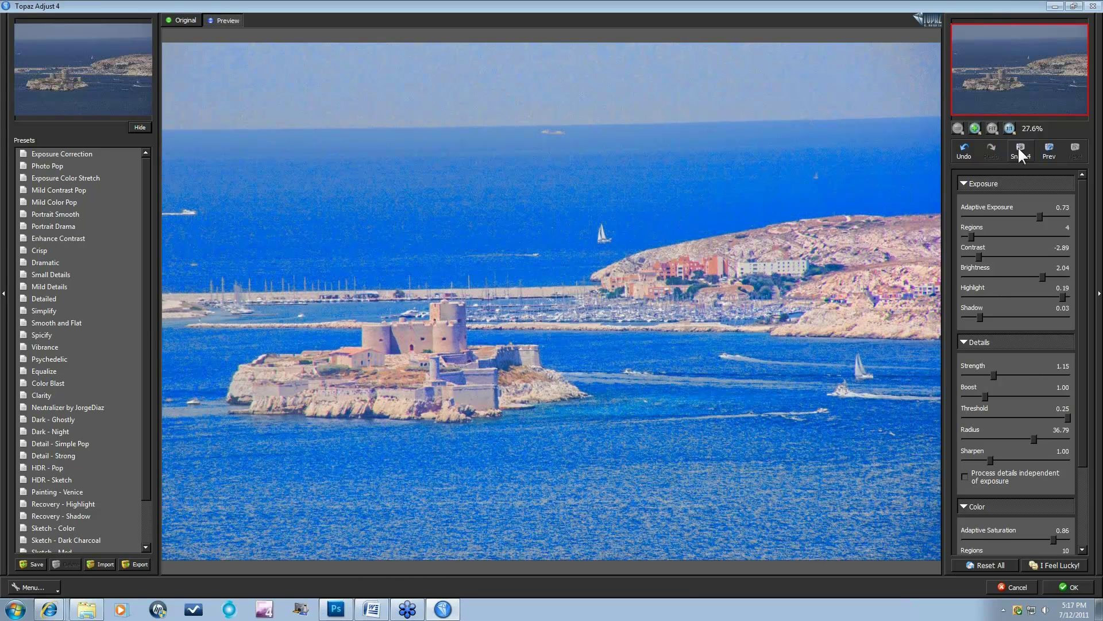
click(1053, 154)
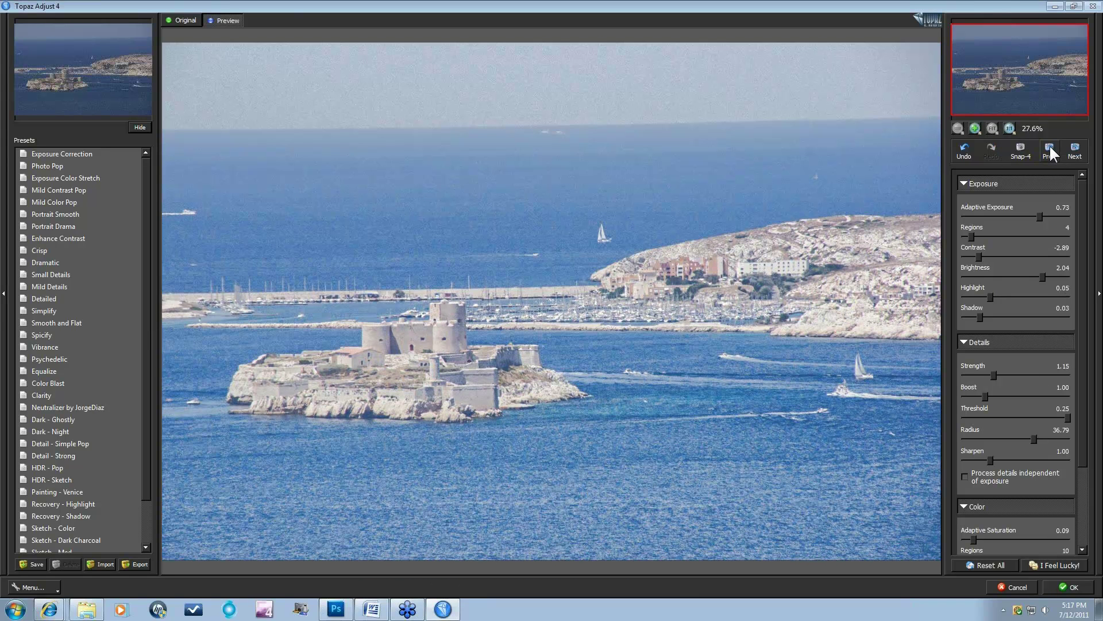
click(1050, 148)
click(1050, 147)
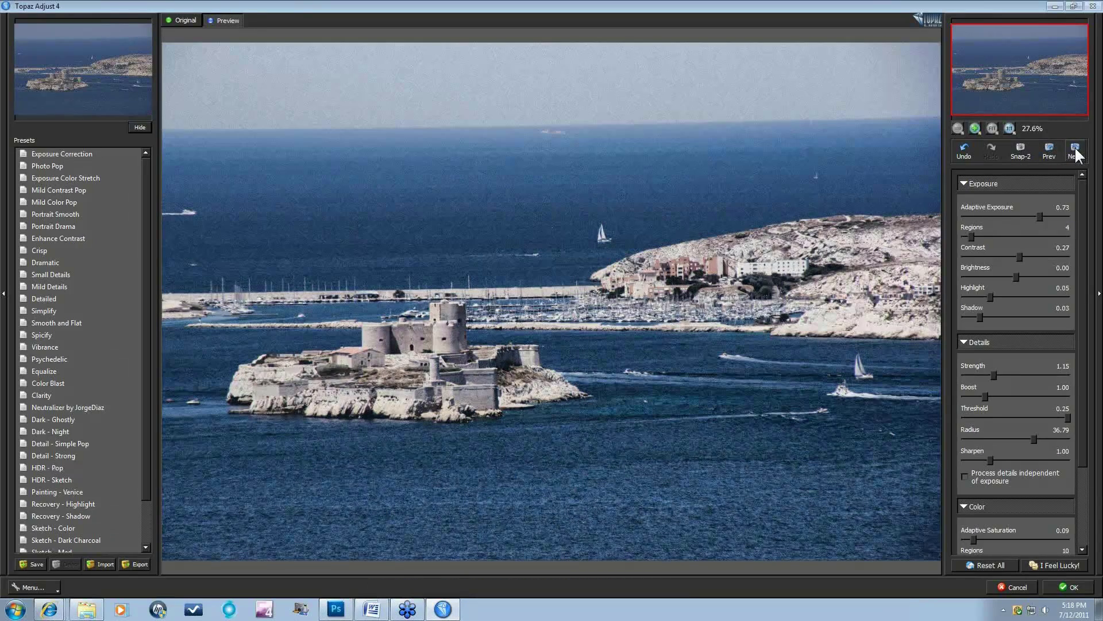
click(1075, 151)
click(1075, 151)
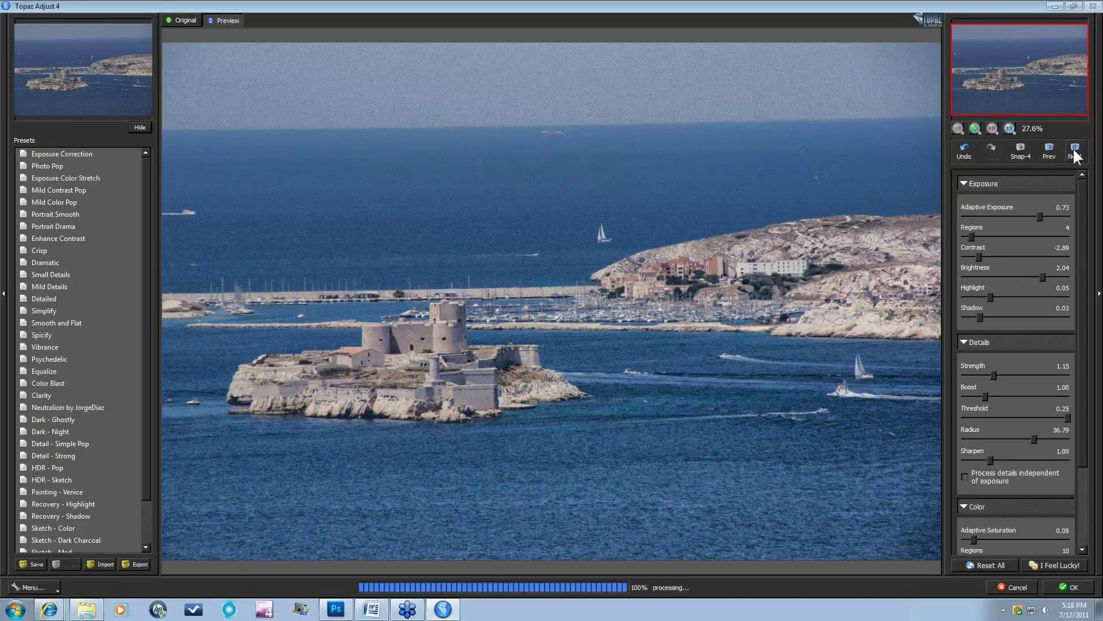
click(1076, 151)
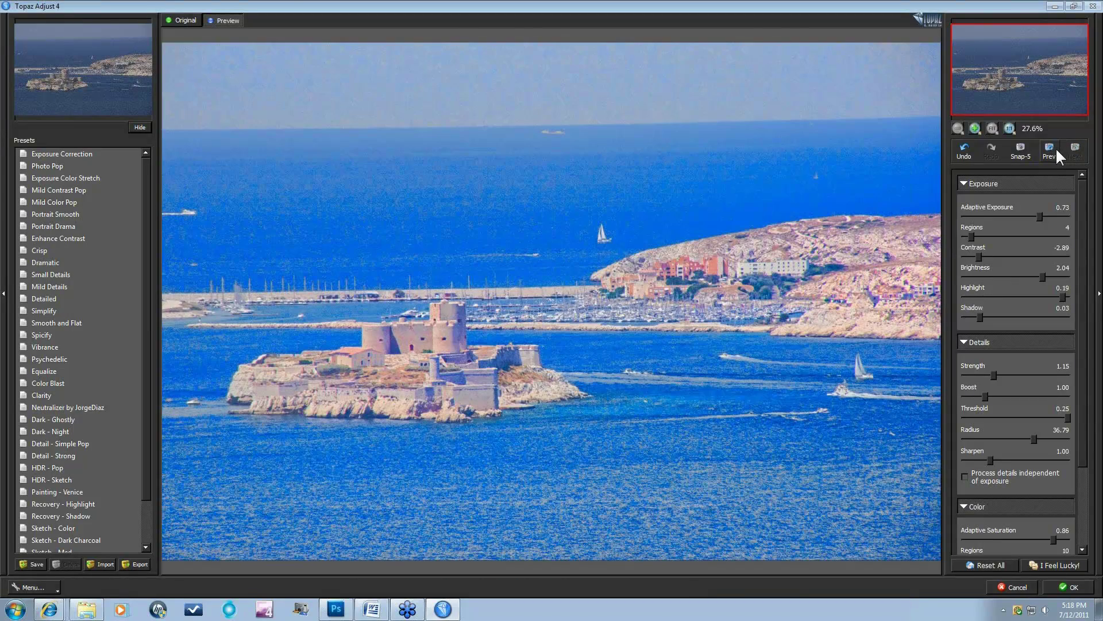
click(1049, 151)
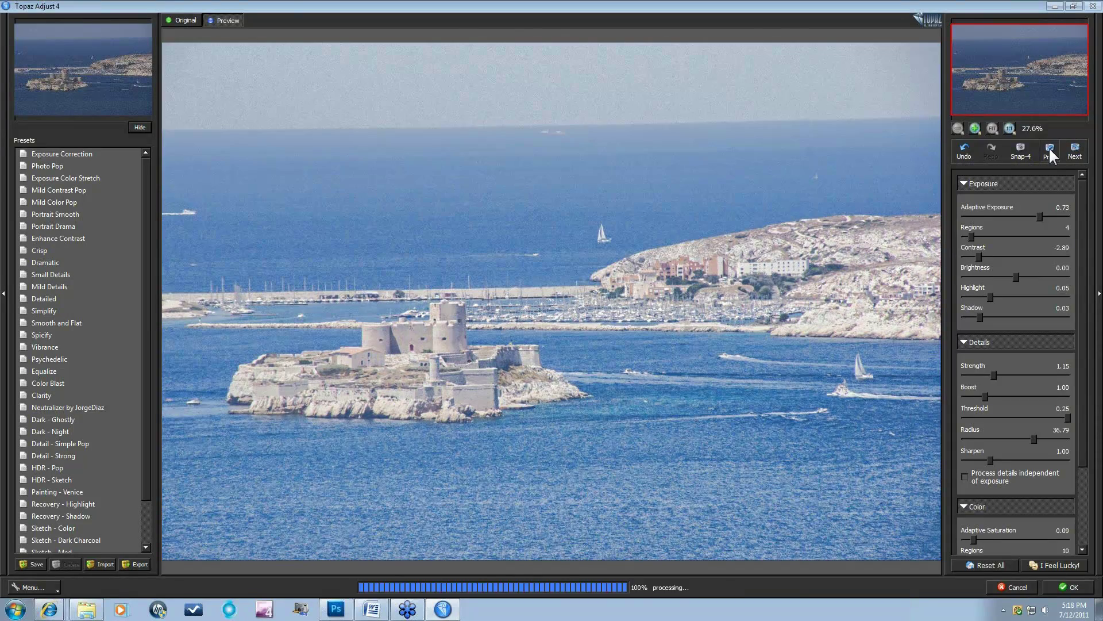
click(1049, 148)
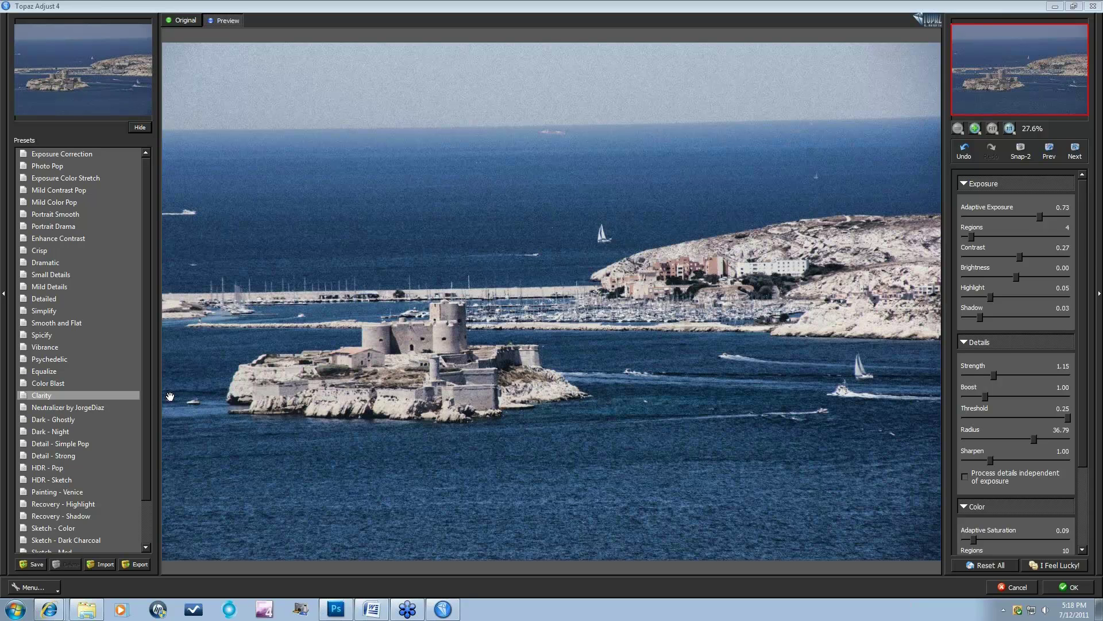
Step: View the Topaz Adjust version information and close it again
click(36, 584)
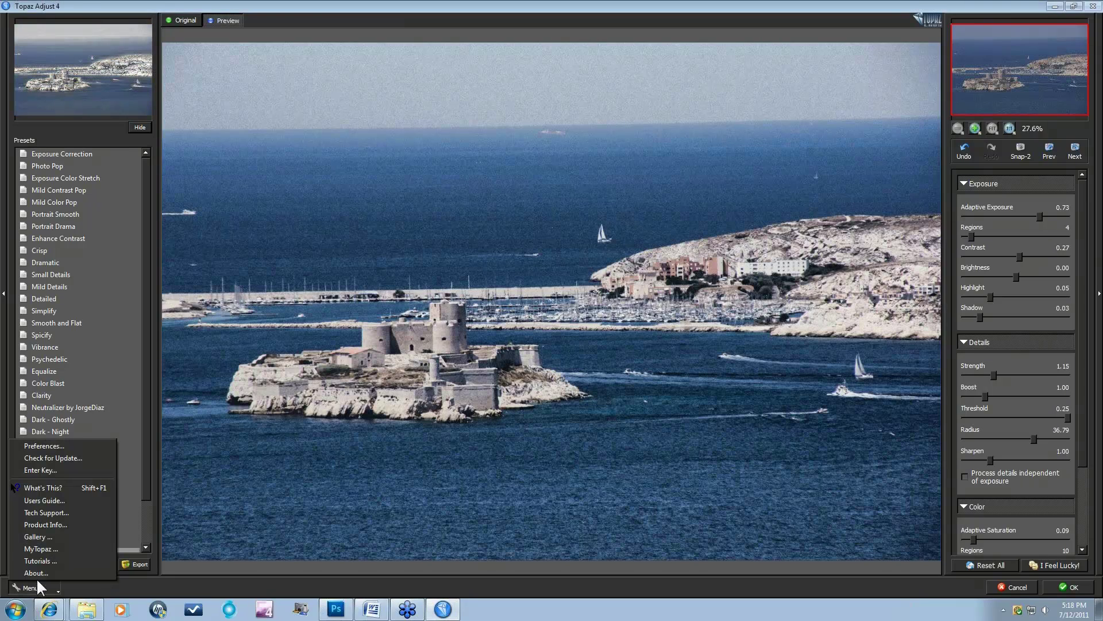
click(38, 570)
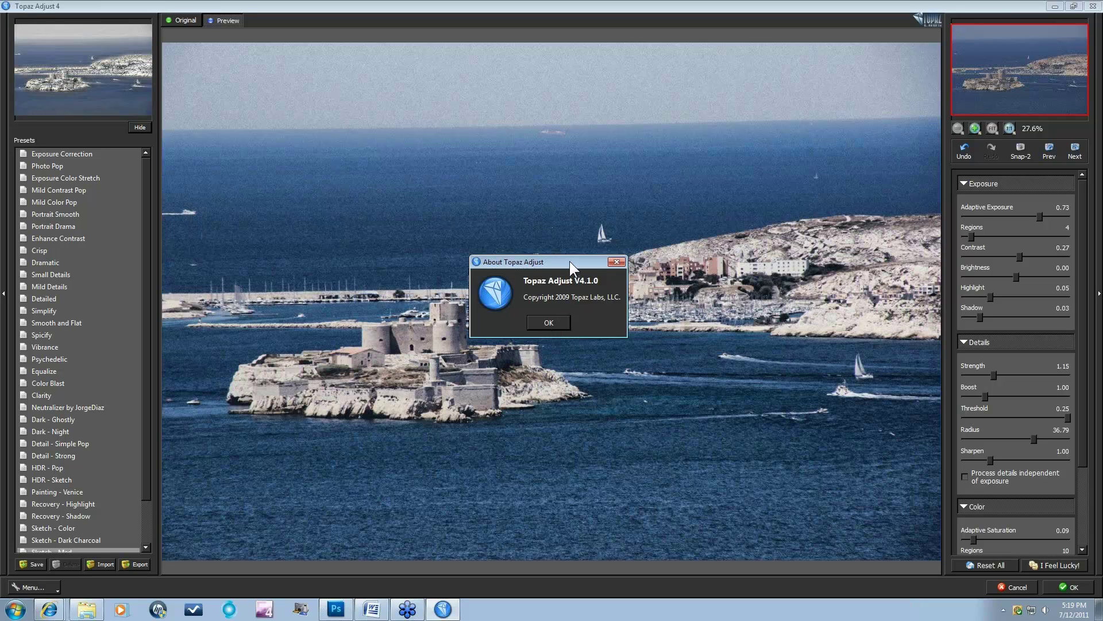
drag(570, 261, 560, 251)
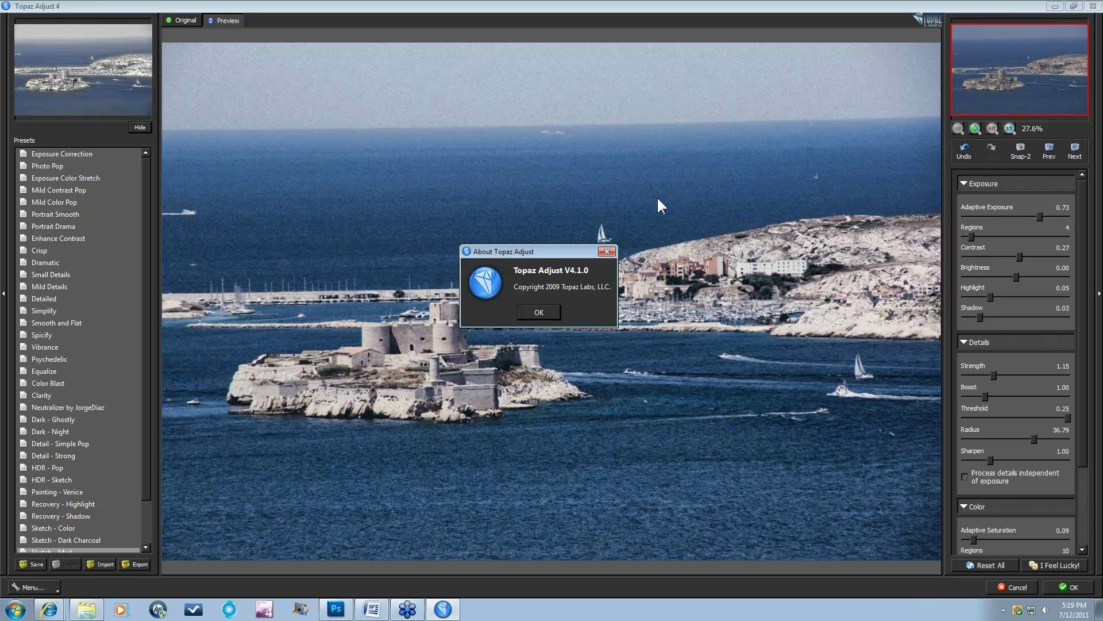
click(607, 252)
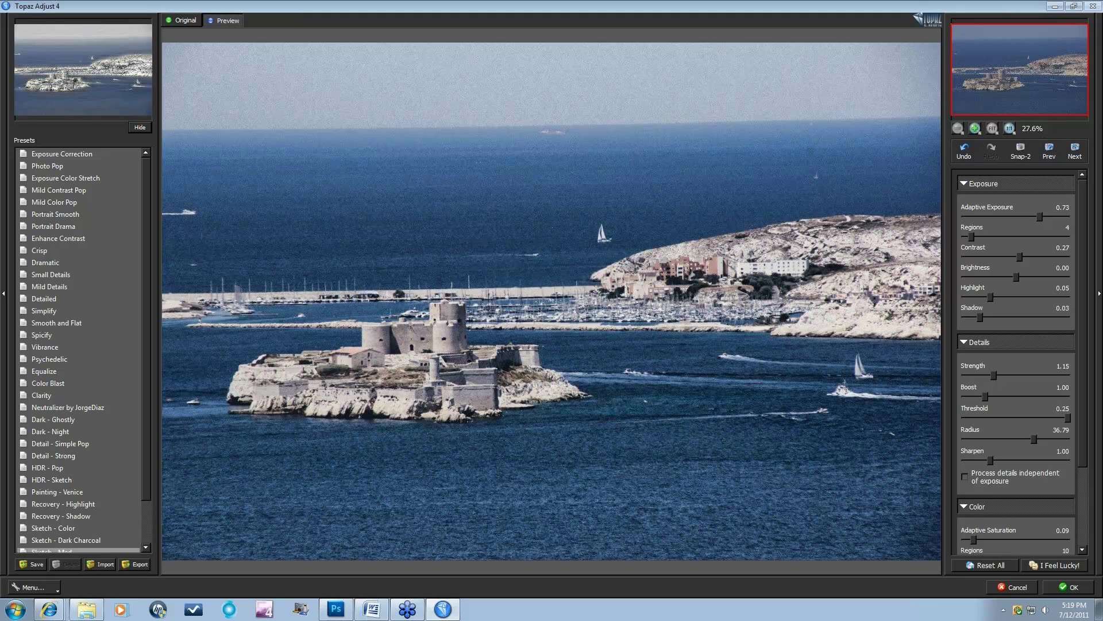
Step: Reset all adjustments and set the Details Strength to 4.00
click(981, 562)
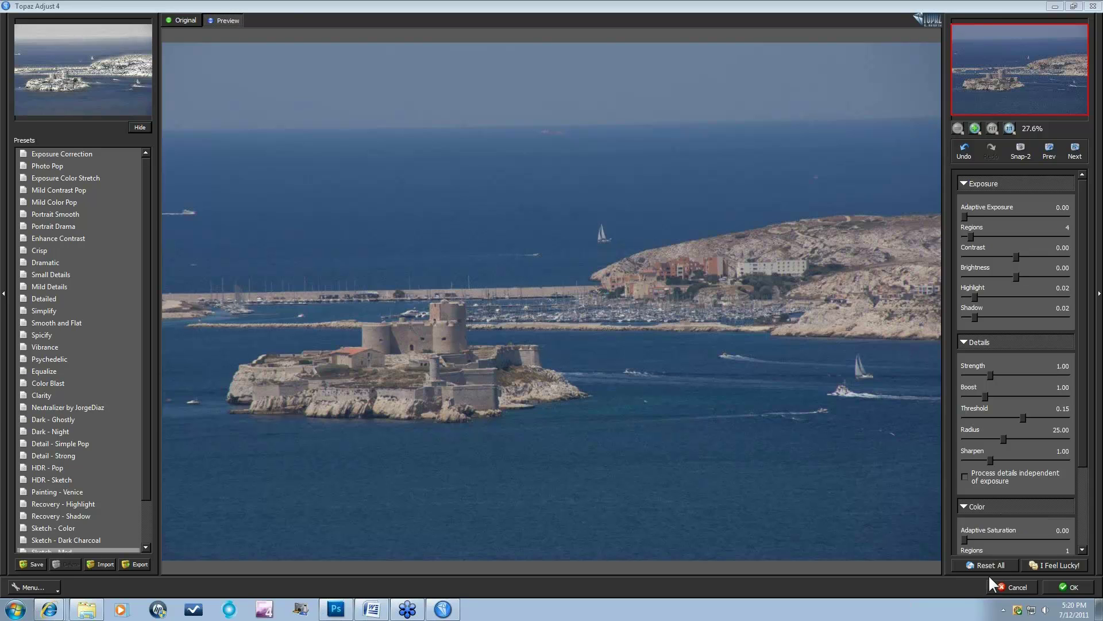
scroll(1076, 419, down, 3)
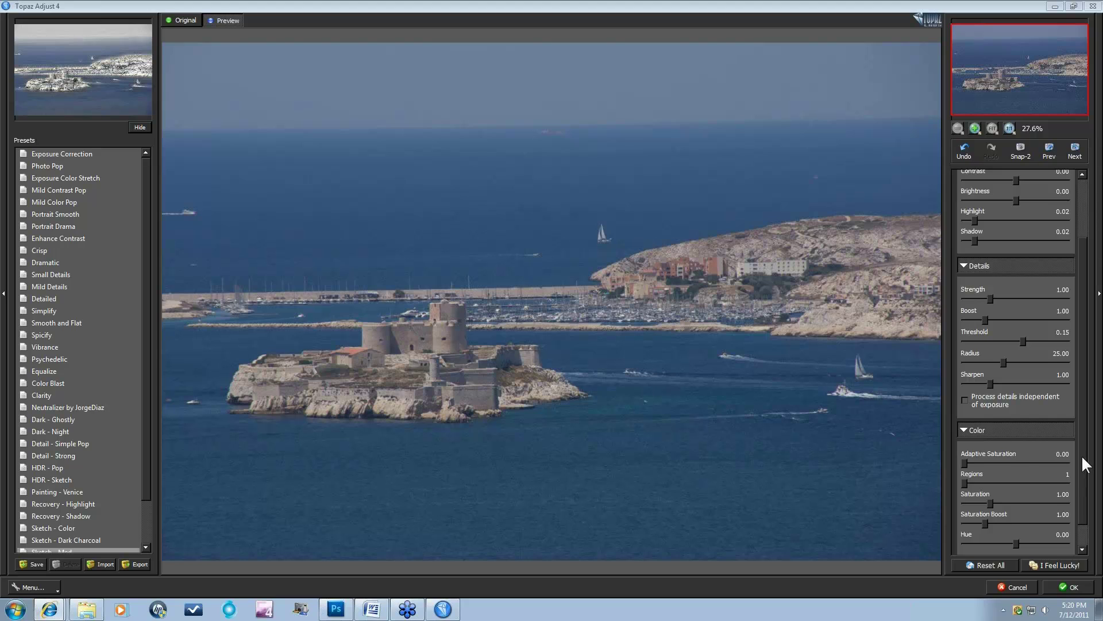
scroll(1082, 454, down, 1)
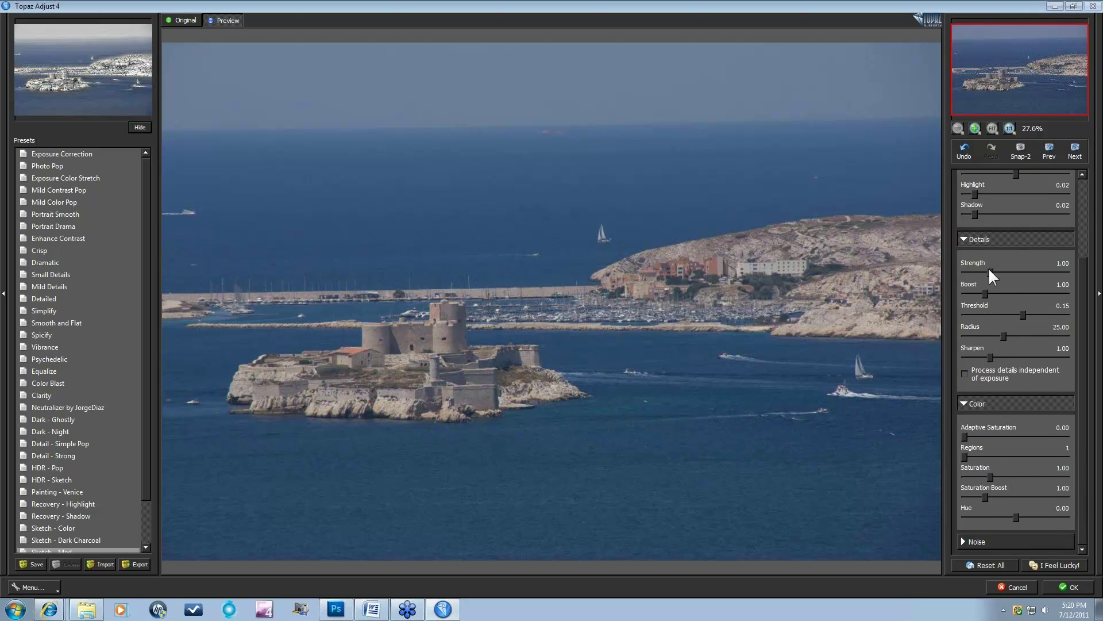
drag(990, 269, 1031, 269)
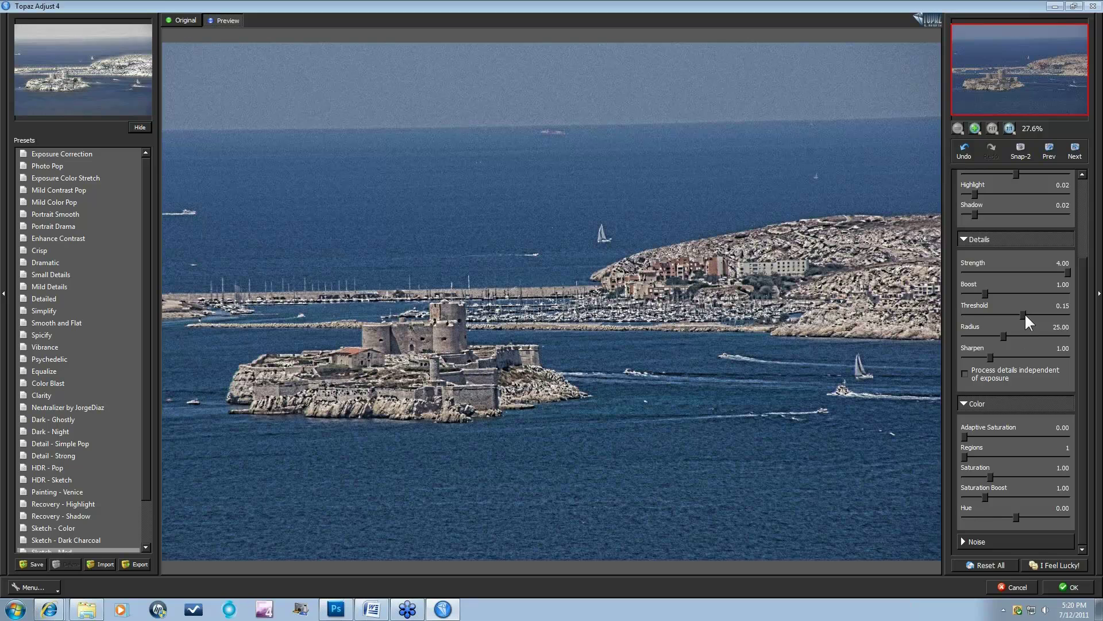
Step: Try different Details Threshold values between 0.02 and 0.25, ending at 0.25, to compare how much of the image gains detail
drag(1019, 312, 937, 312)
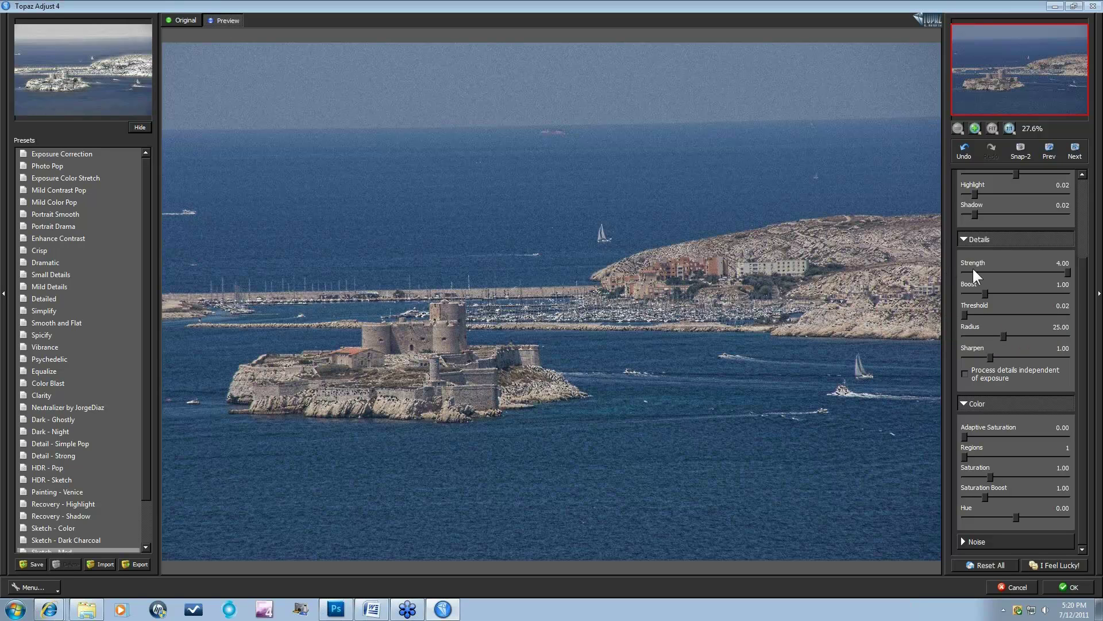
click(977, 314)
drag(985, 313, 992, 314)
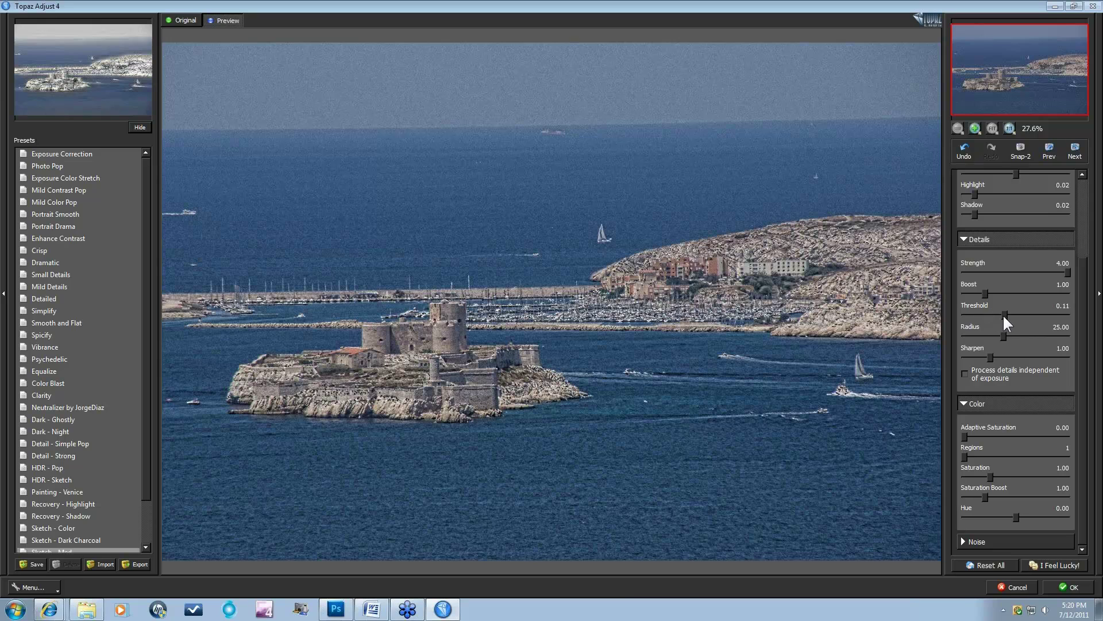
click(1013, 314)
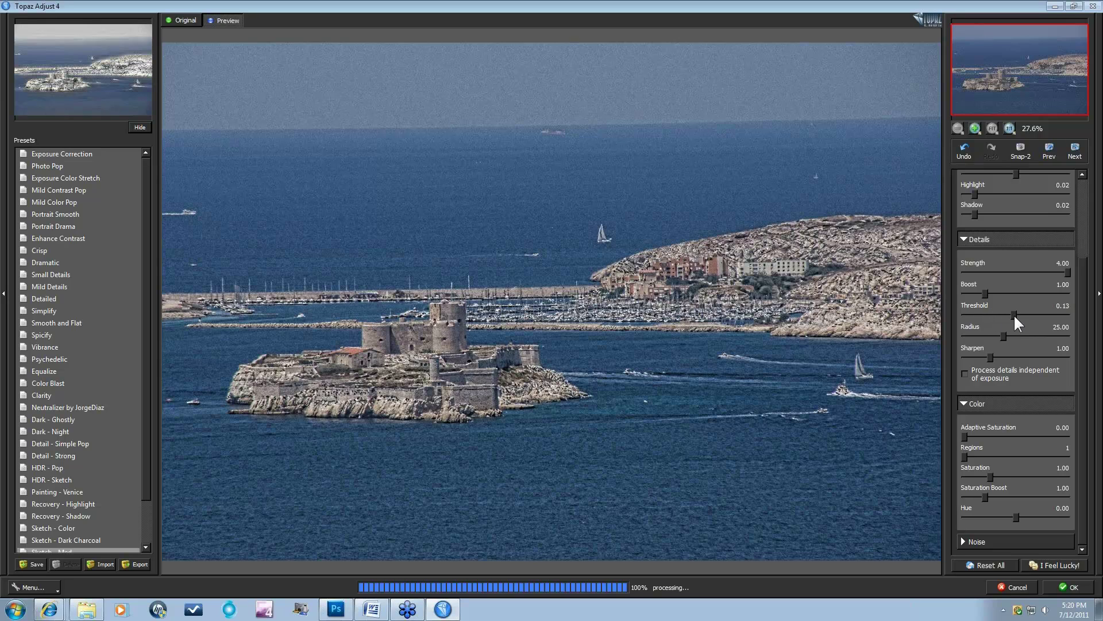
click(1026, 313)
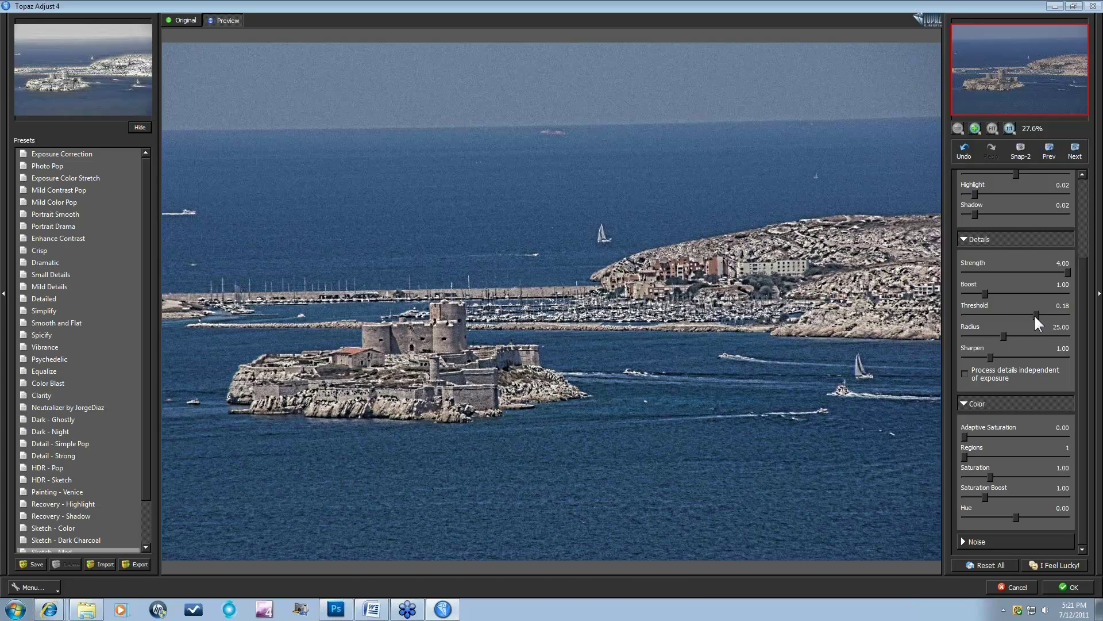
drag(1037, 315, 1048, 315)
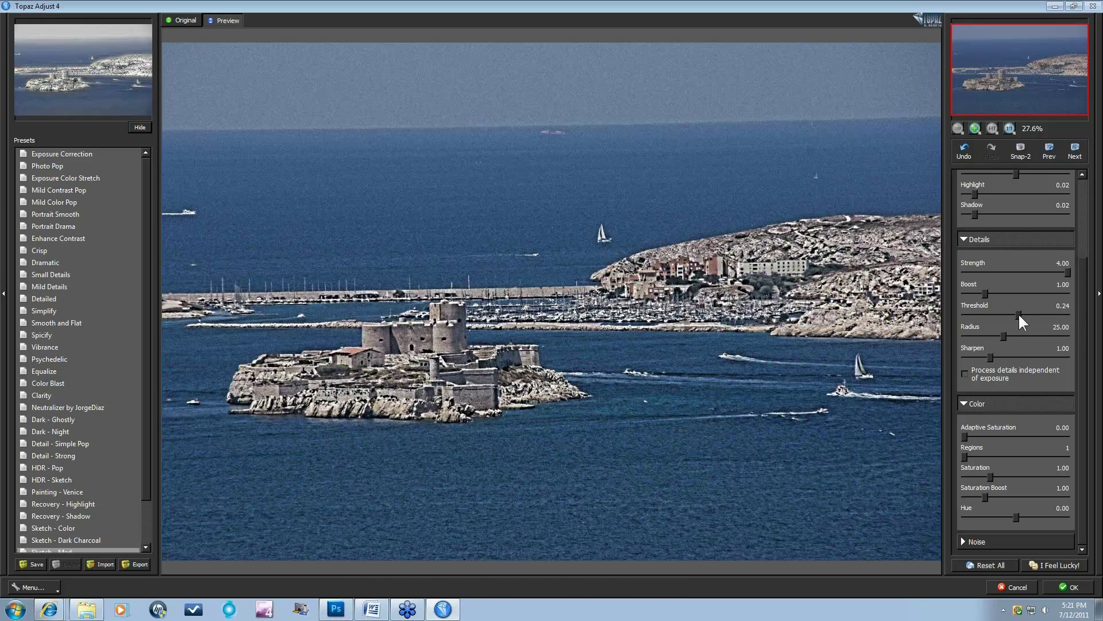
drag(1019, 314, 1073, 313)
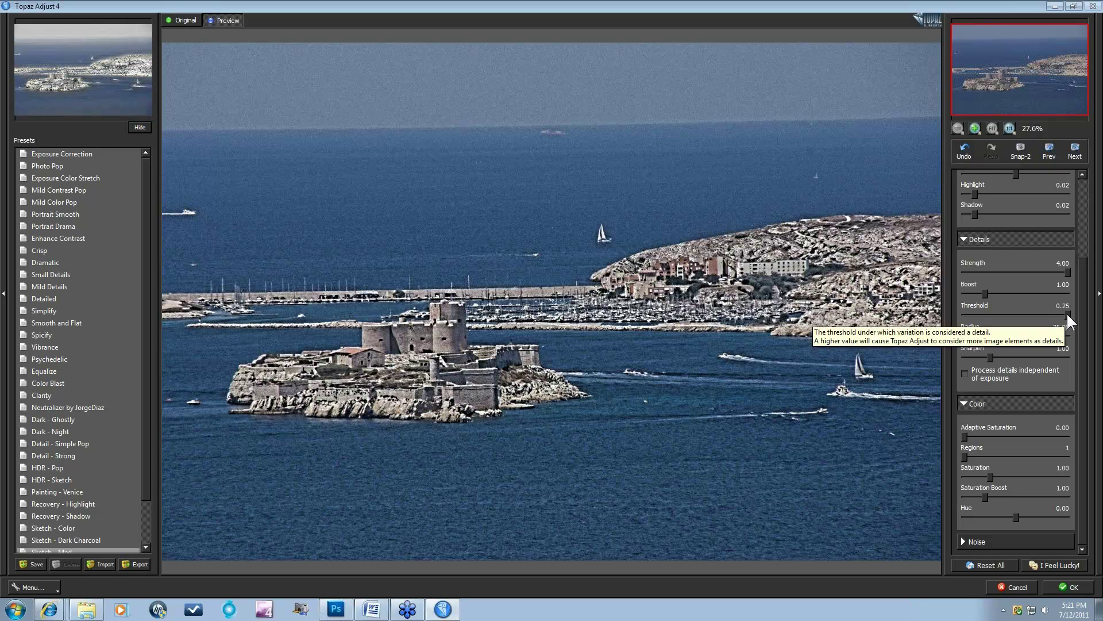
drag(1066, 312, 965, 315)
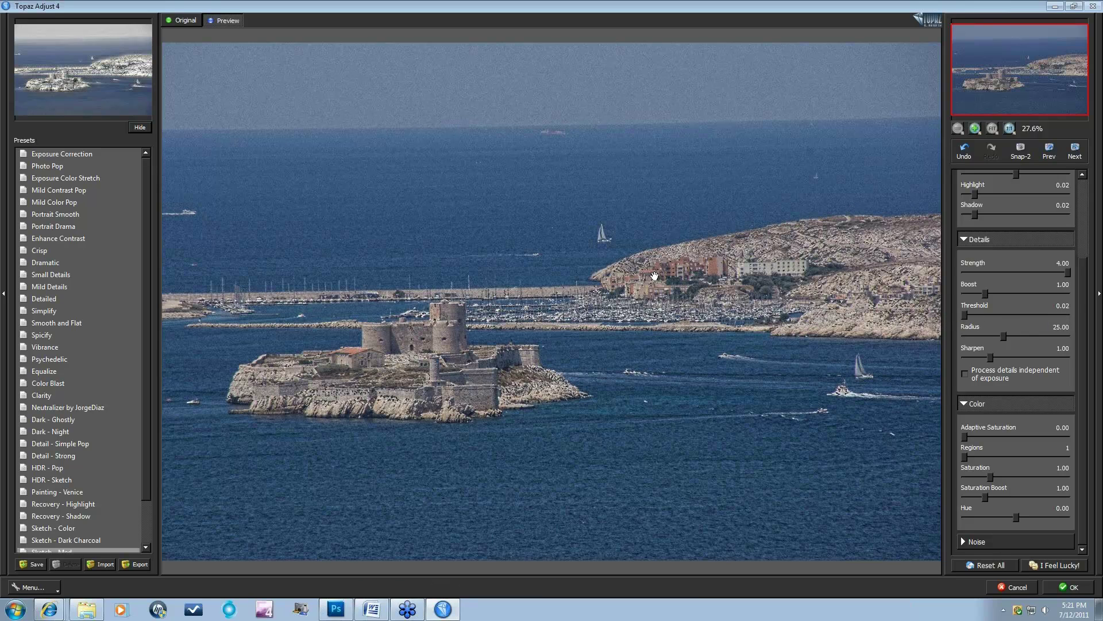
drag(964, 313, 1077, 315)
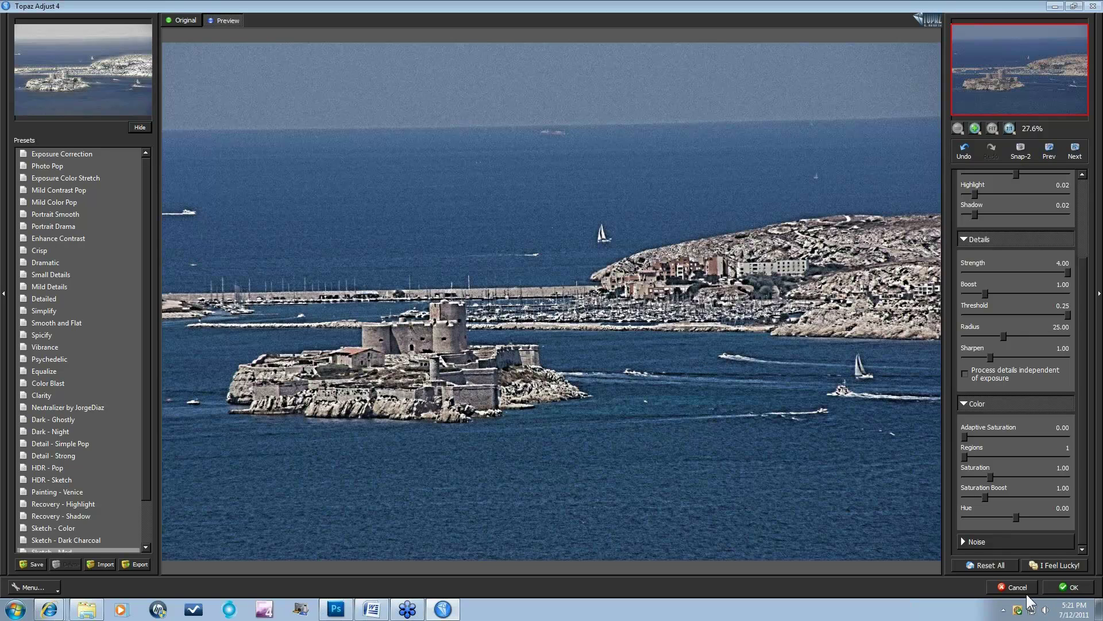
Step: Reset all adjustments, set Adaptive Exposure to 0.51 and raise the exposure Regions to 31
click(985, 565)
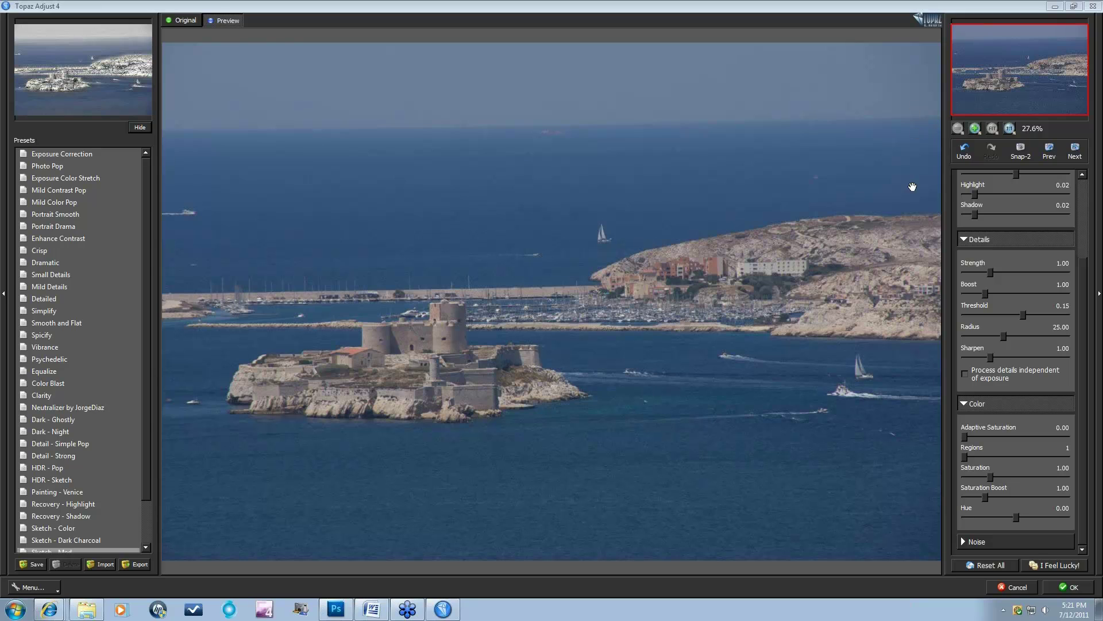
scroll(1000, 178, up, 5)
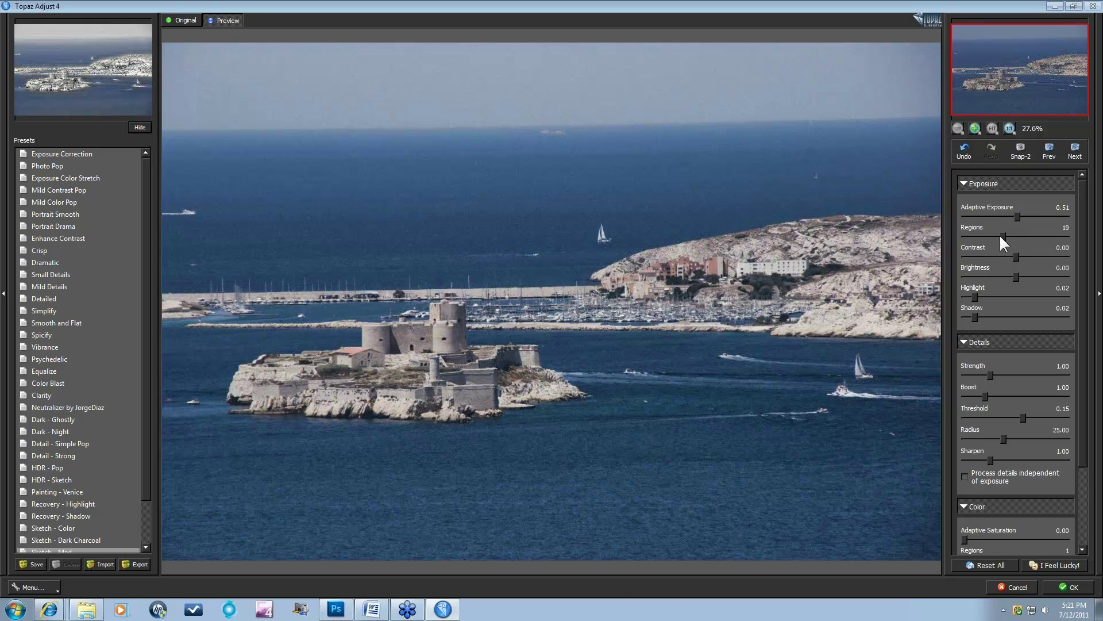
drag(1000, 237, 1013, 239)
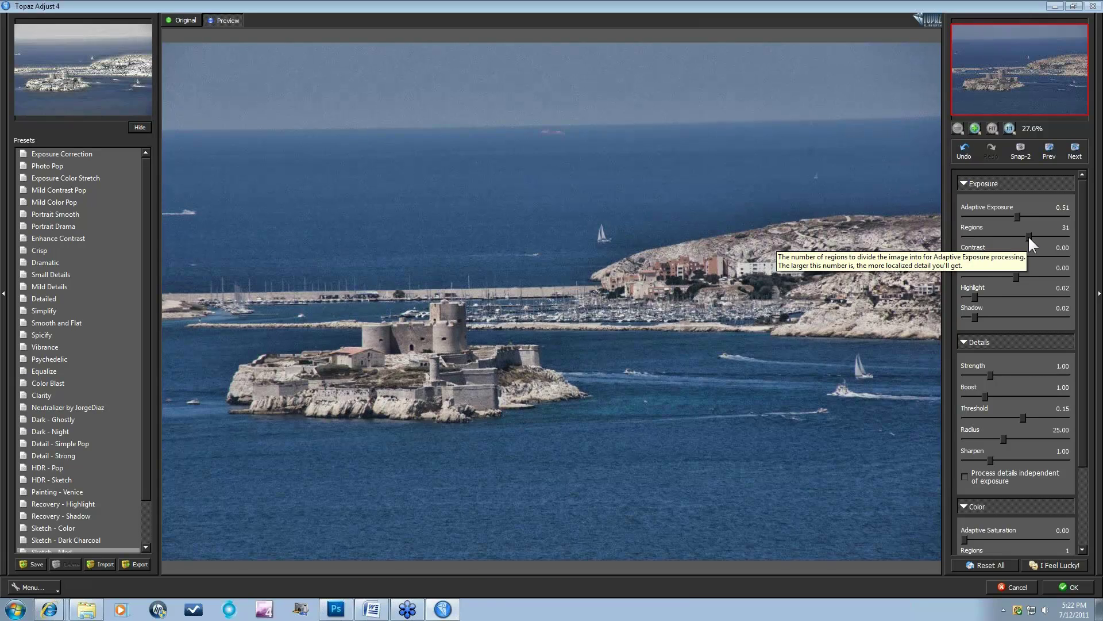
Step: Try Adaptive Exposure at 0.76 with the exposure Regions at 1 and 13
drag(1028, 235, 1043, 214)
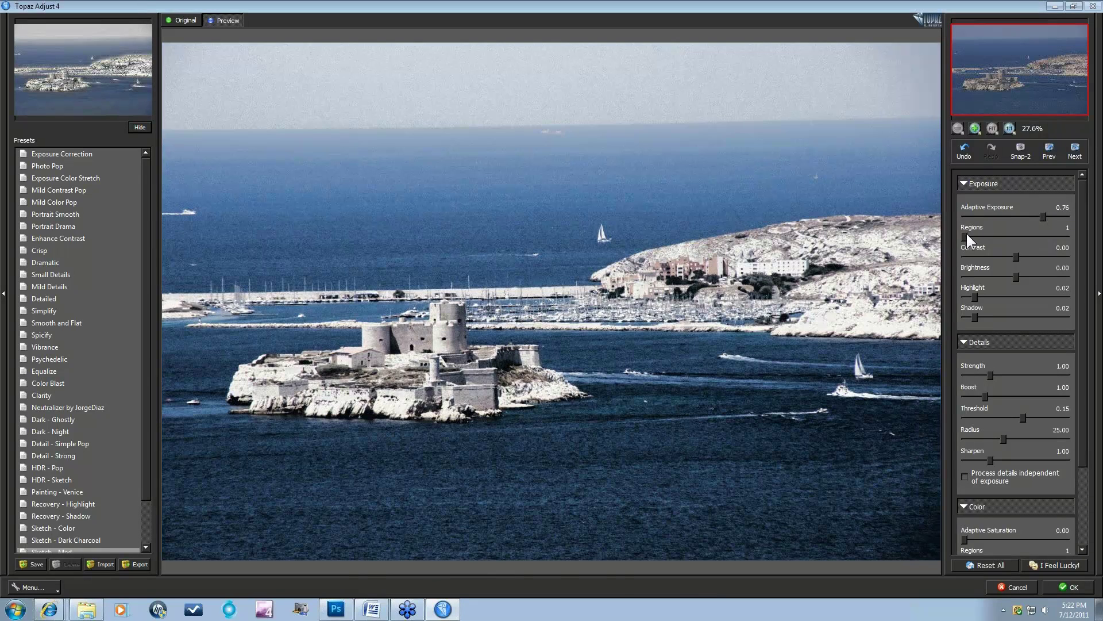
drag(967, 233, 992, 234)
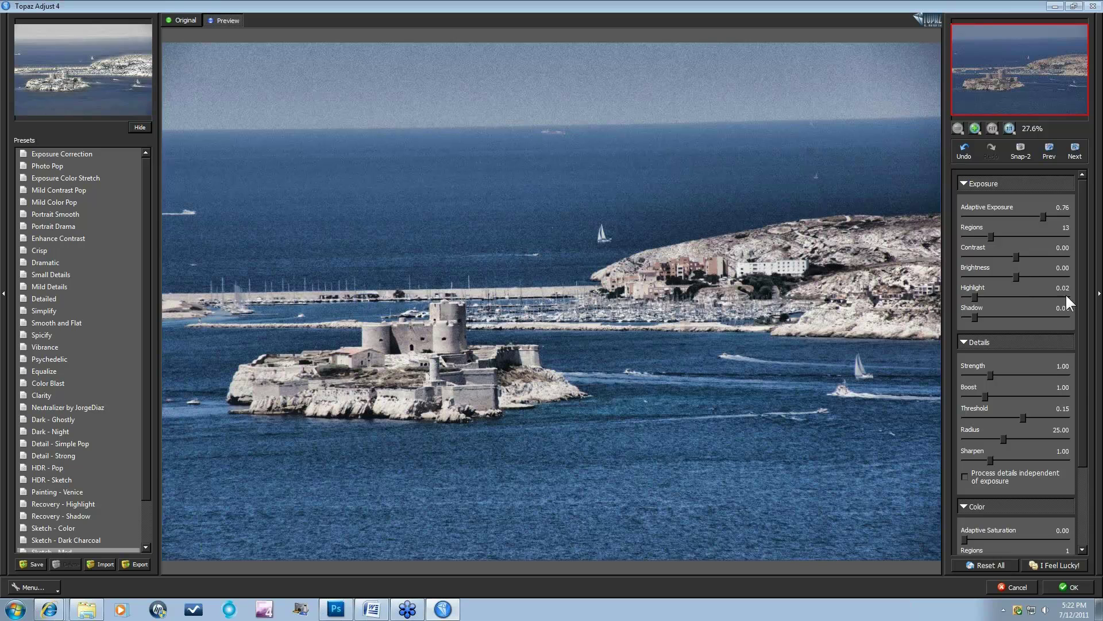
scroll(1080, 391, down, 1)
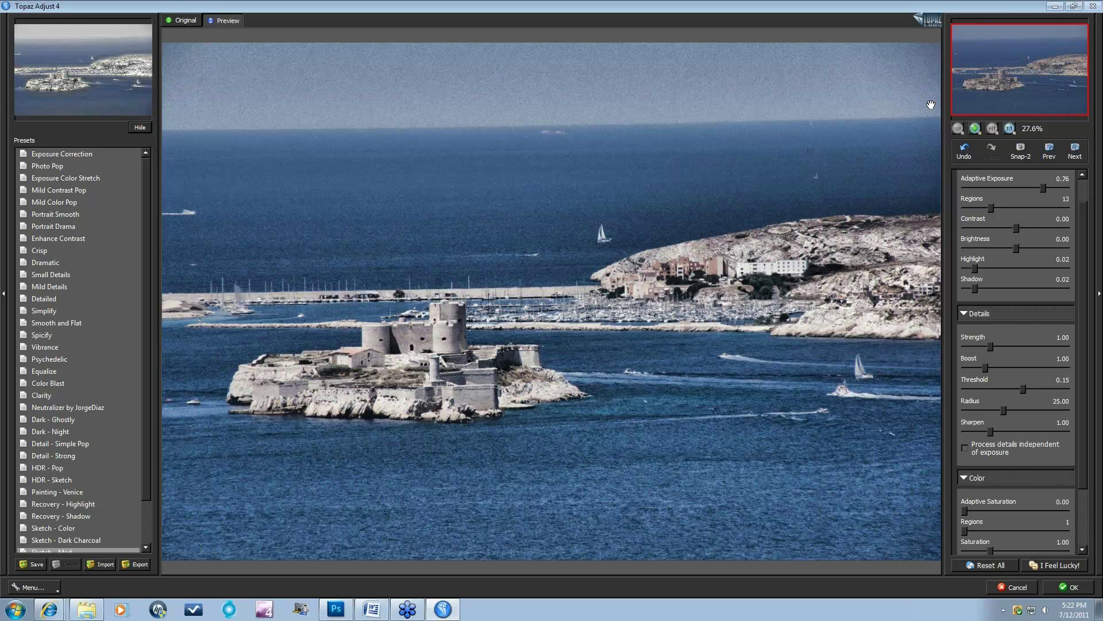
scroll(1086, 279, up, 1)
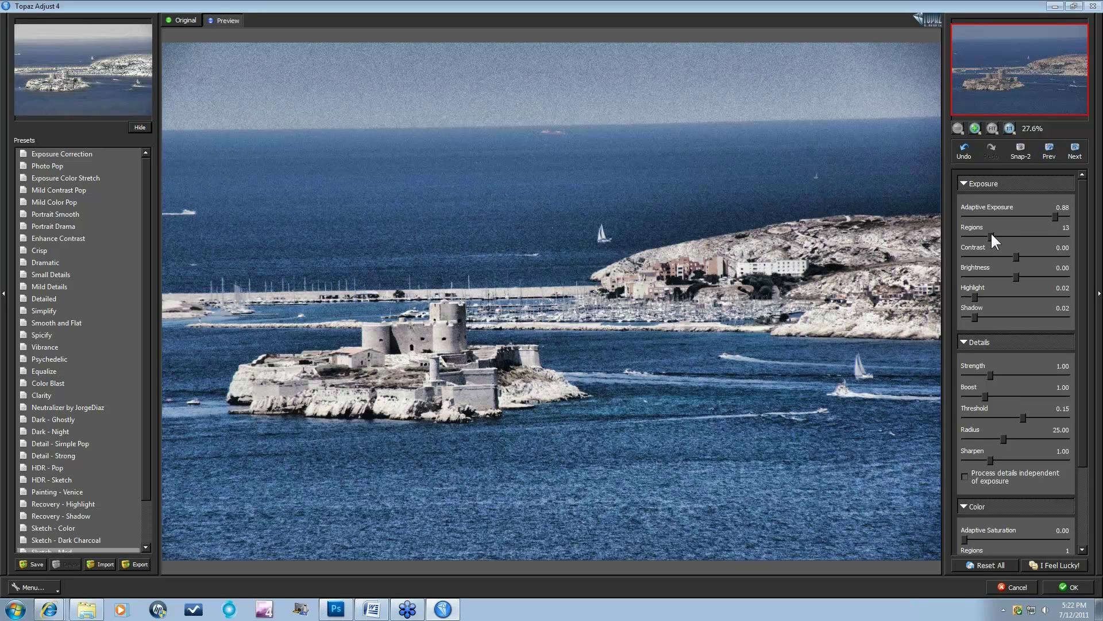
Step: Try exposure Regions of 2 and 33 with Adaptive Exposure at 0.88, settle on 44 Regions, and reduce Adaptive Exposure to 0.26
drag(971, 231, 959, 232)
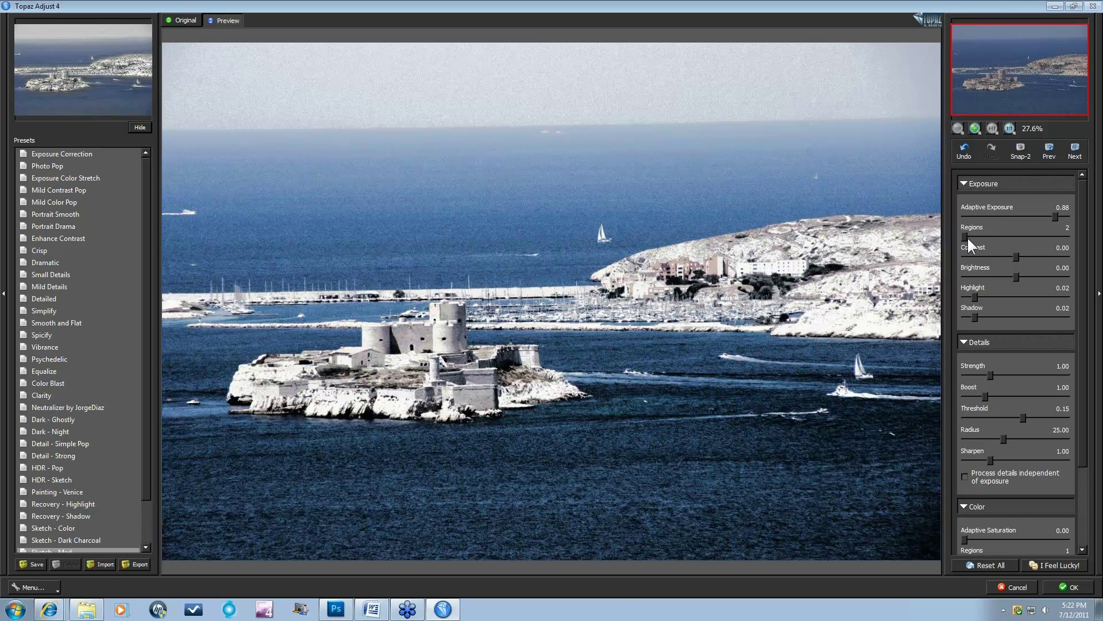
drag(967, 238, 1018, 240)
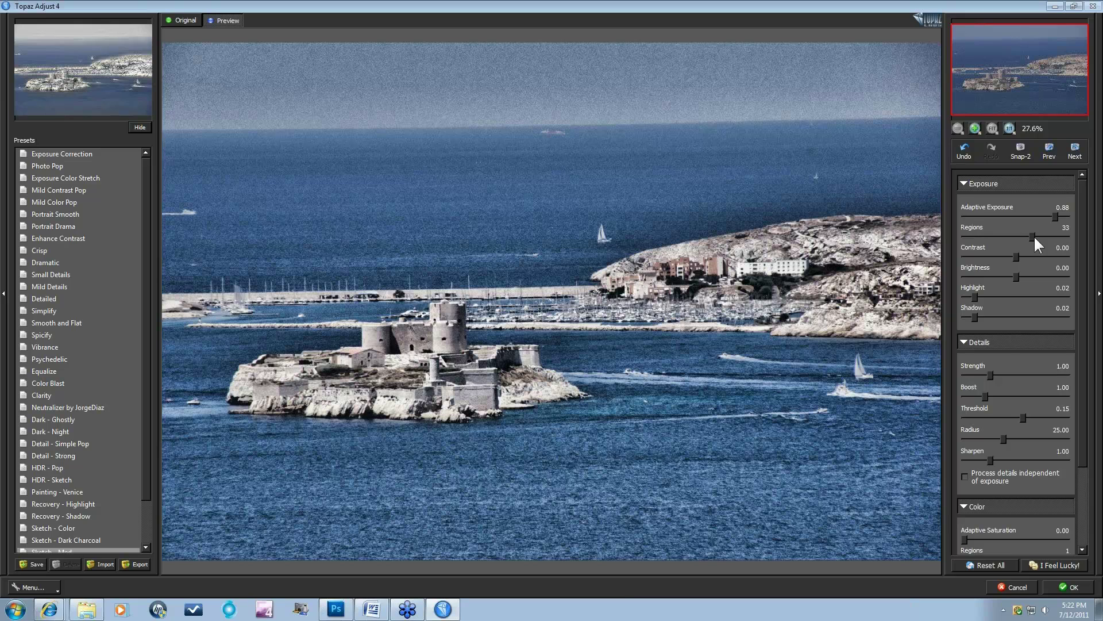
drag(1036, 236, 1039, 237)
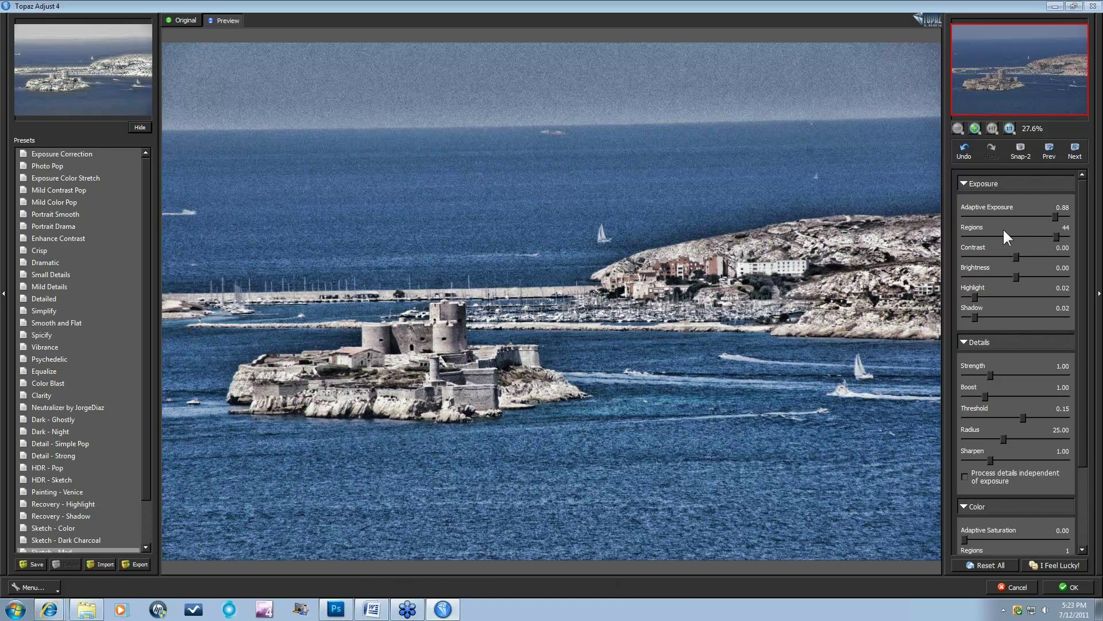
drag(1055, 216, 1026, 216)
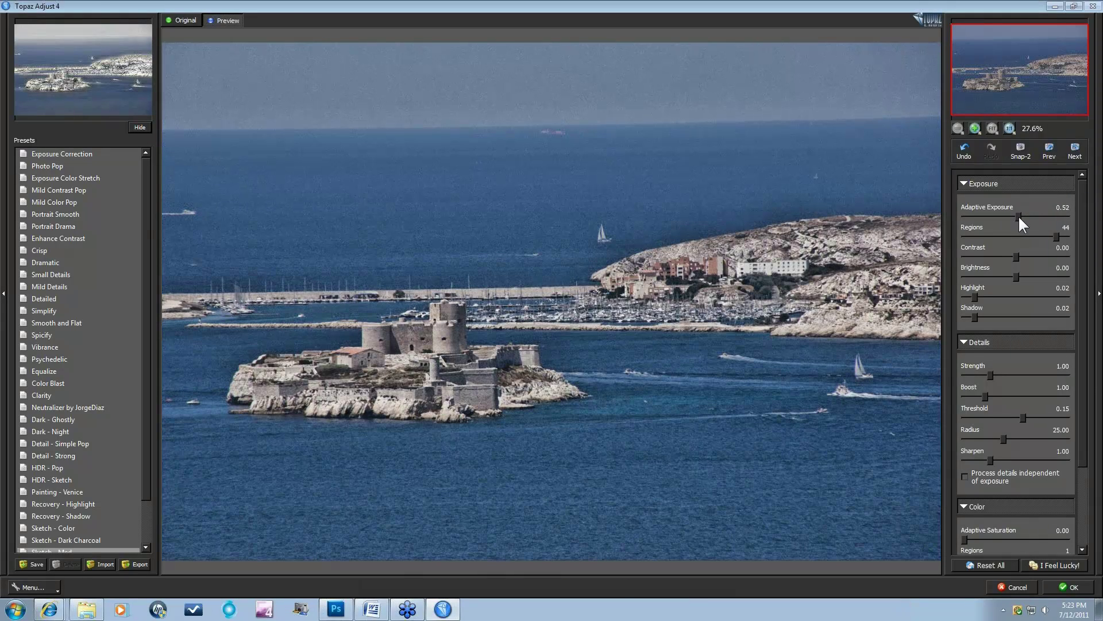
drag(1019, 215, 992, 219)
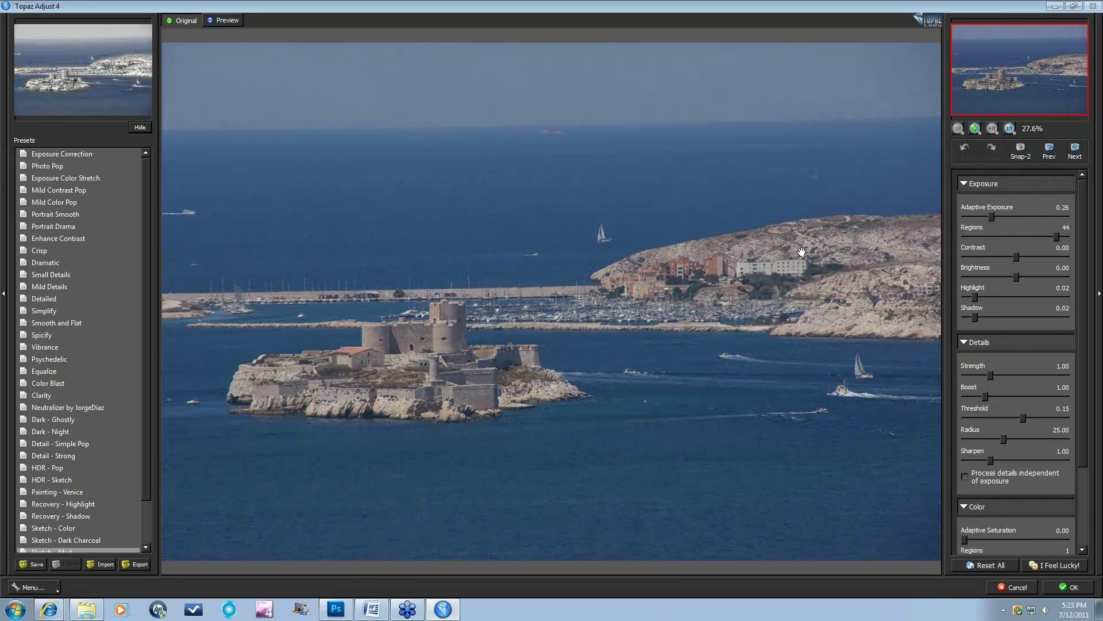